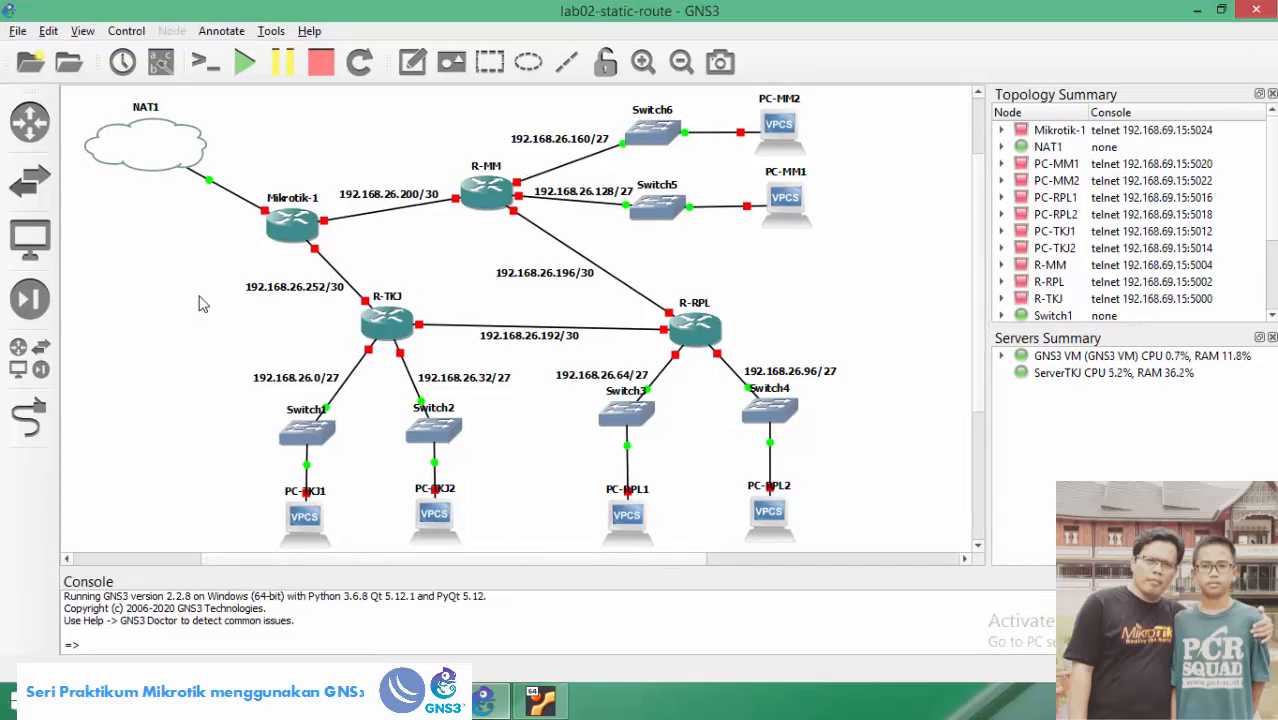
Start all lab nodes and log into Mikrotik-1's console as admin.
{"action": "left_click", "coordinate": [245, 64]}
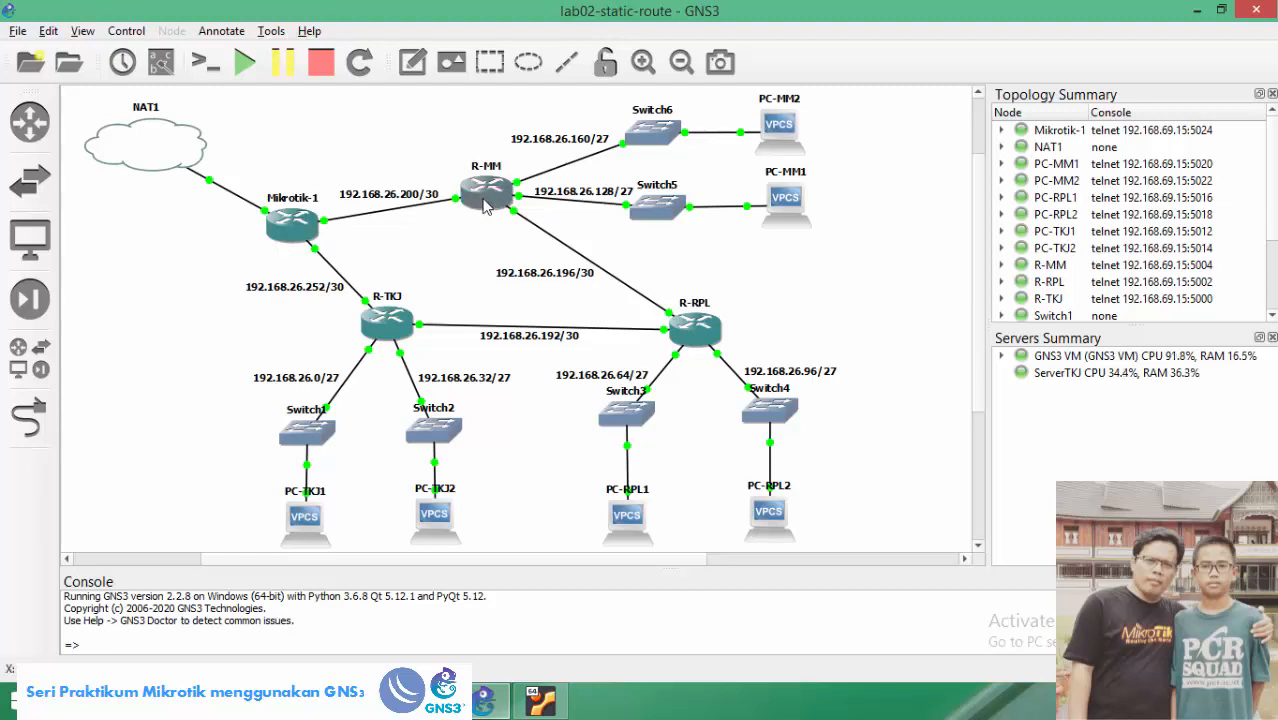
{"action": "double_click", "coordinate": [297, 232]}
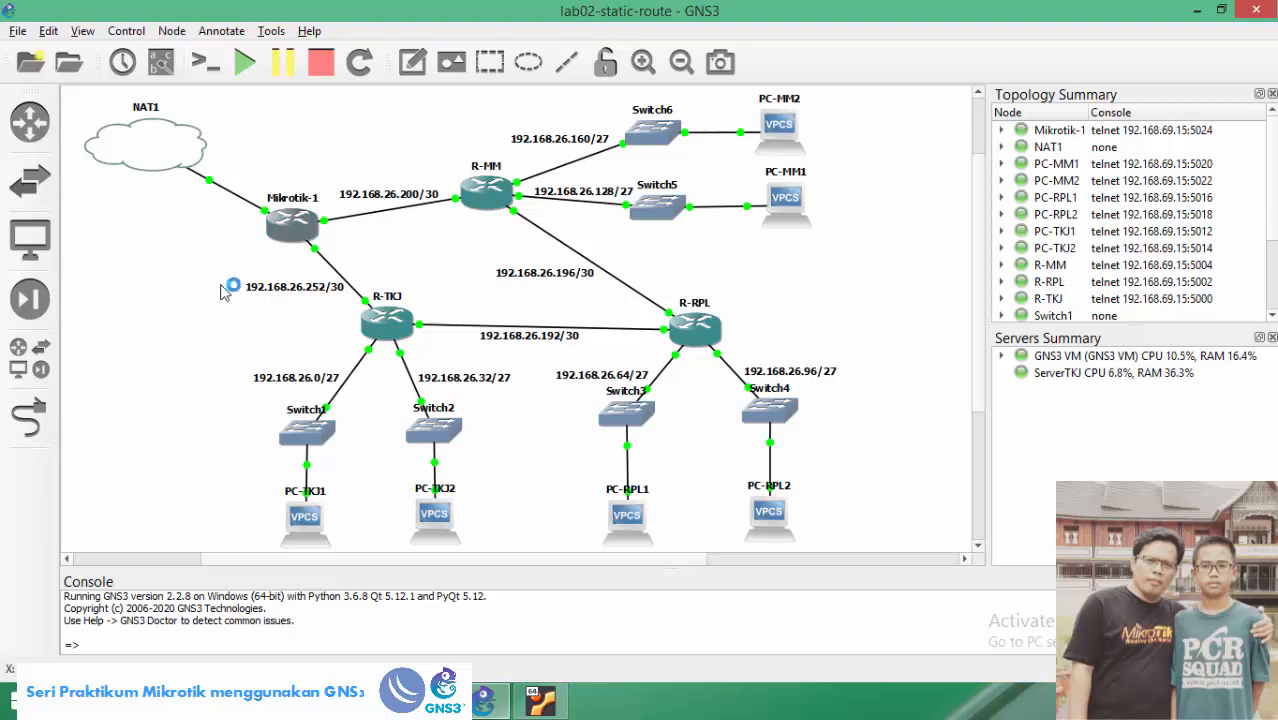
{"action": "type", "text": "admin"}
{"action": "key", "text": "Return"}
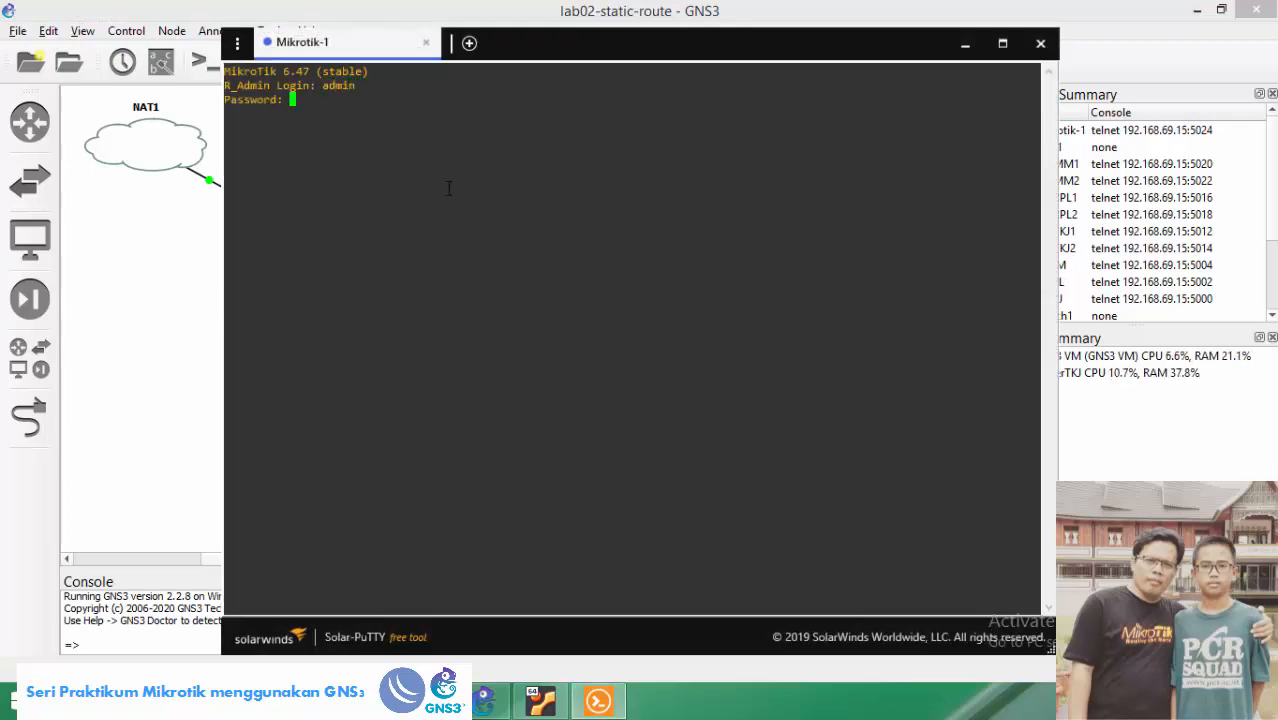
{"action": "key", "text": "Return"}
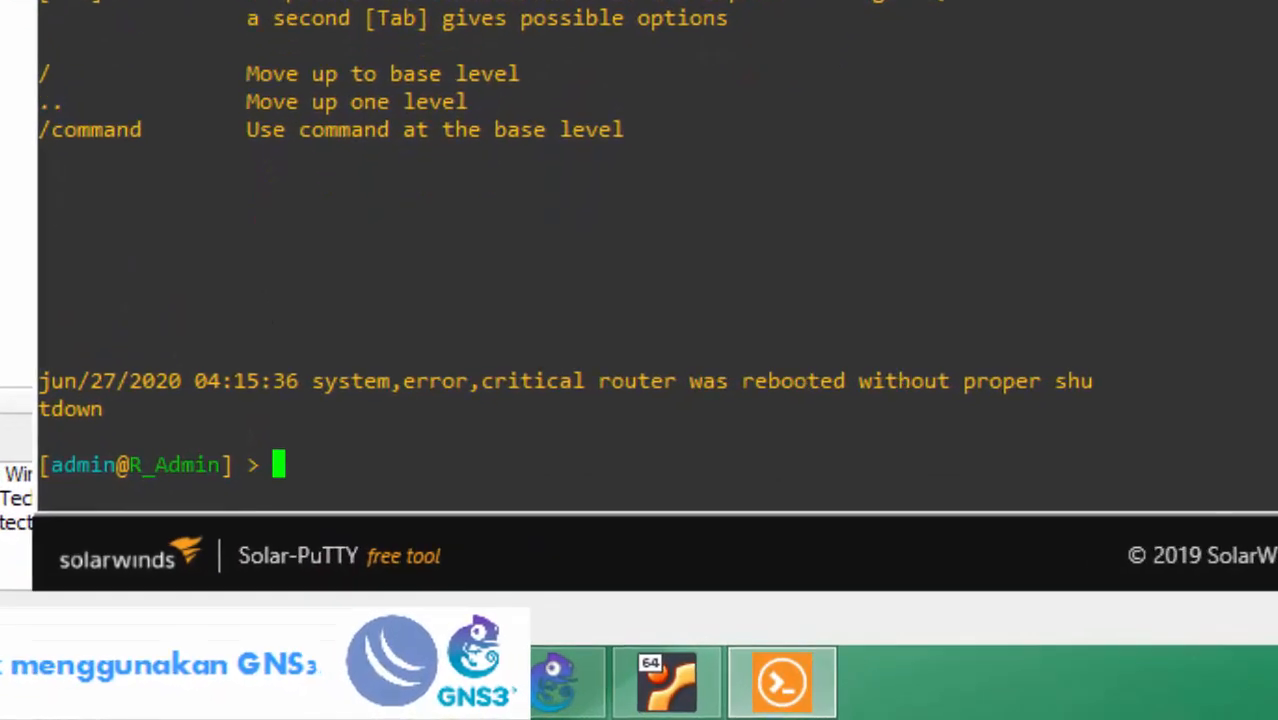
List Mikrotik-1's neighbouring devices and its current IP addresses.
{"action": "type", "text": "ip n"}
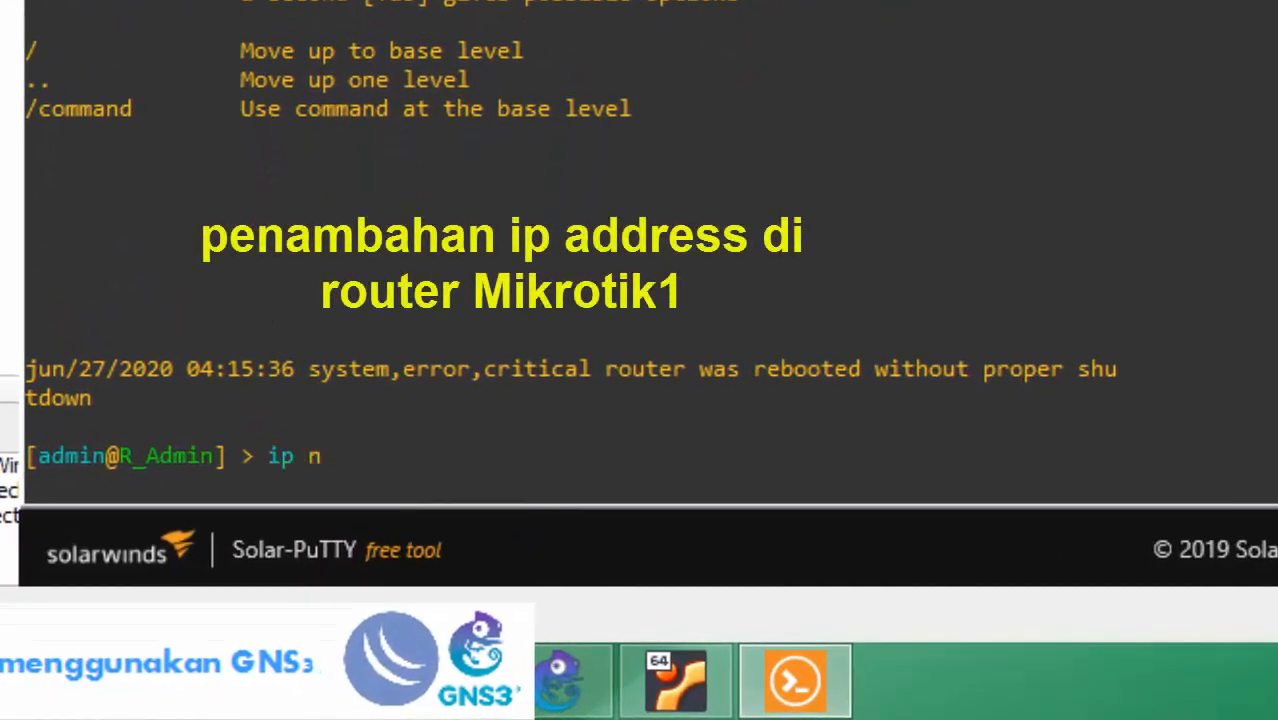
{"action": "type", "text": "ei pr"}
{"action": "key", "text": "Return"}
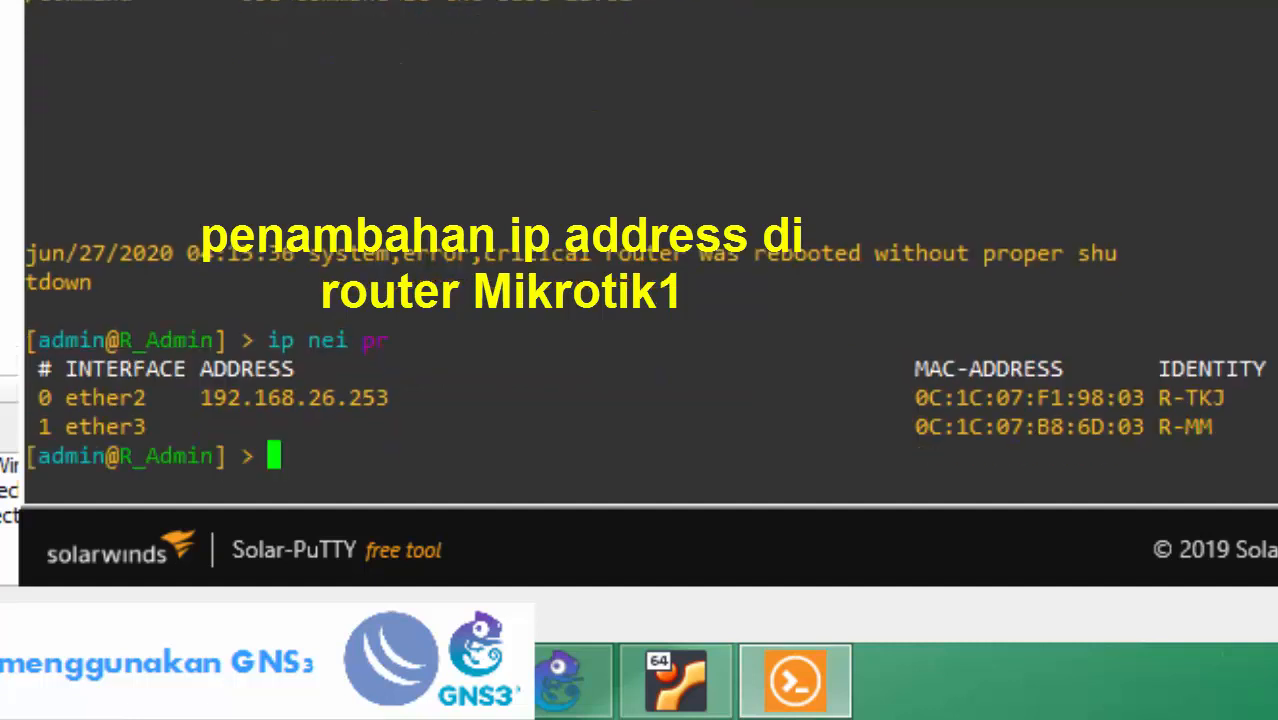
{"action": "type", "text": "ip a"}
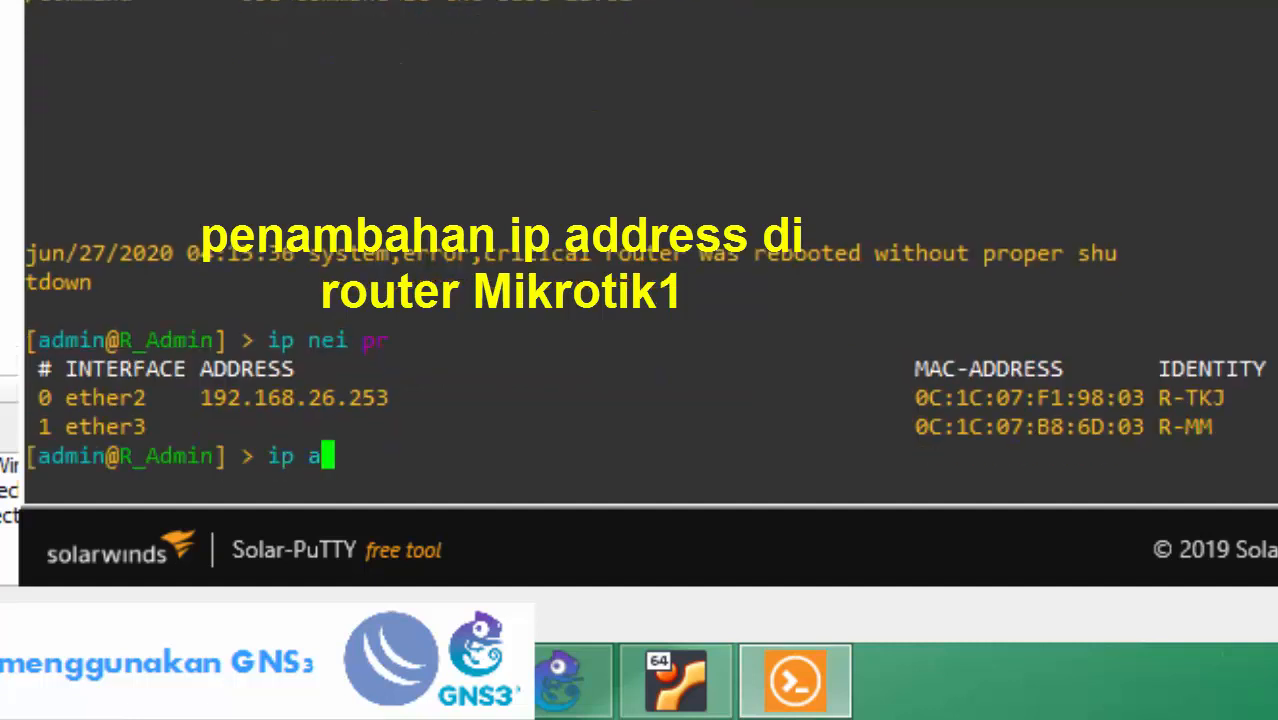
{"action": "type", "text": "dd pr"}
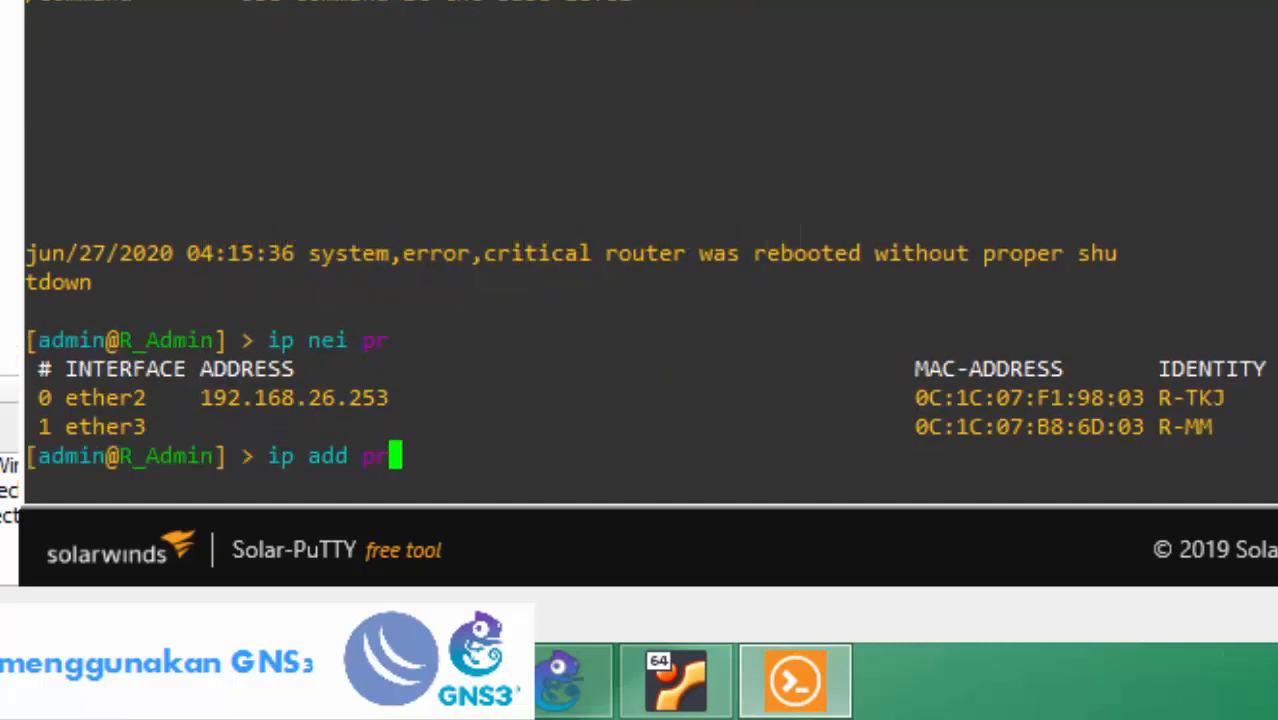
{"action": "key", "text": "Return"}
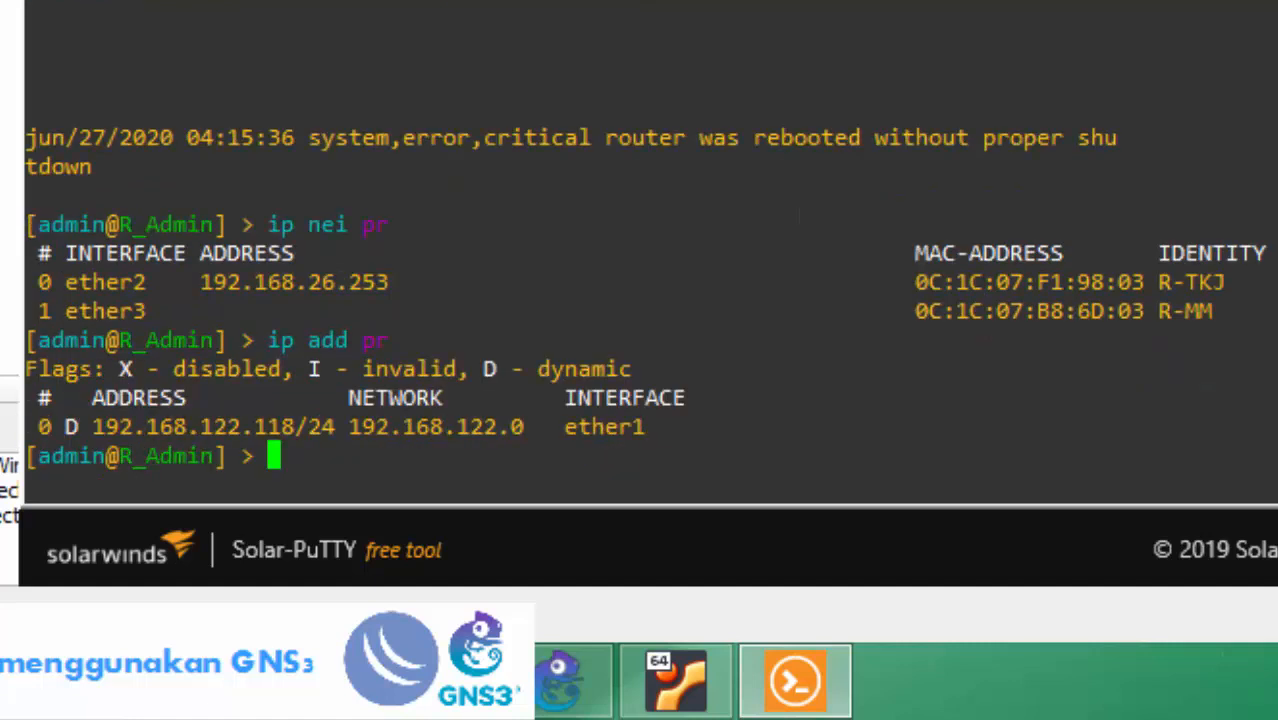
Add address 192.168.26.201/30 on interface ether3.
{"action": "type", "text": "ip address add "}
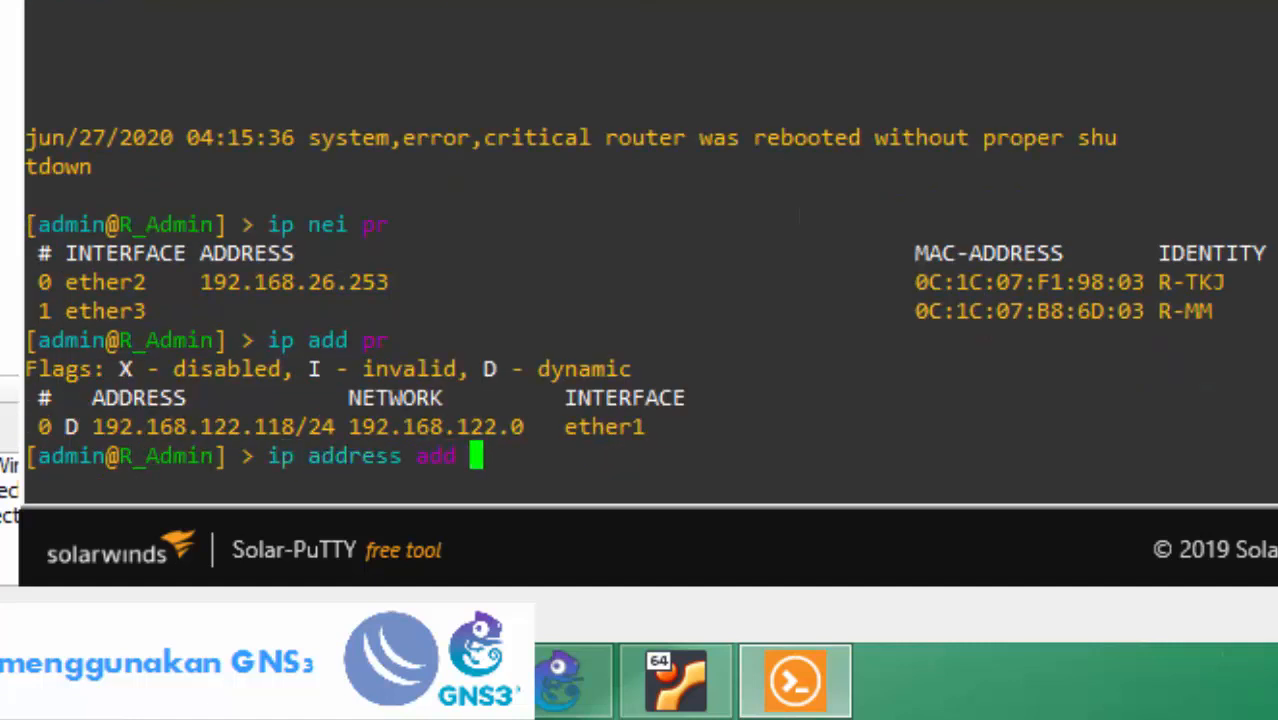
{"action": "type", "text": "address=19"}
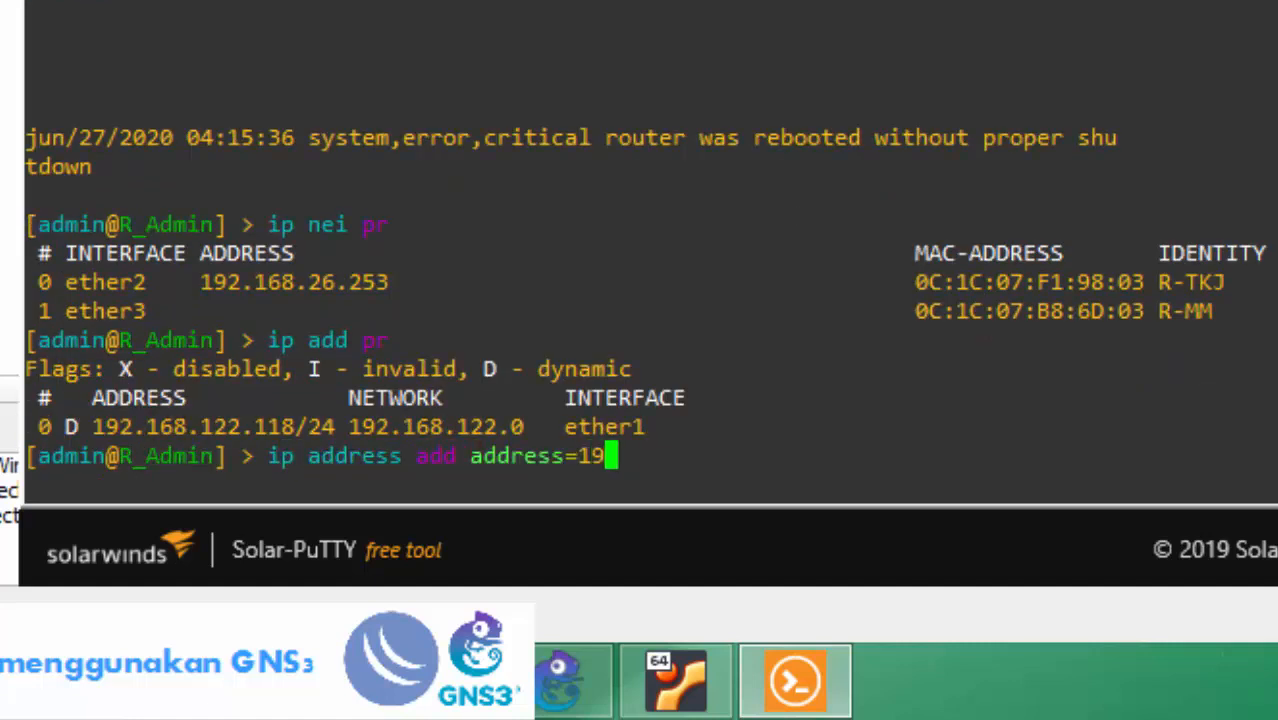
{"action": "type", "text": "2.168.26."}
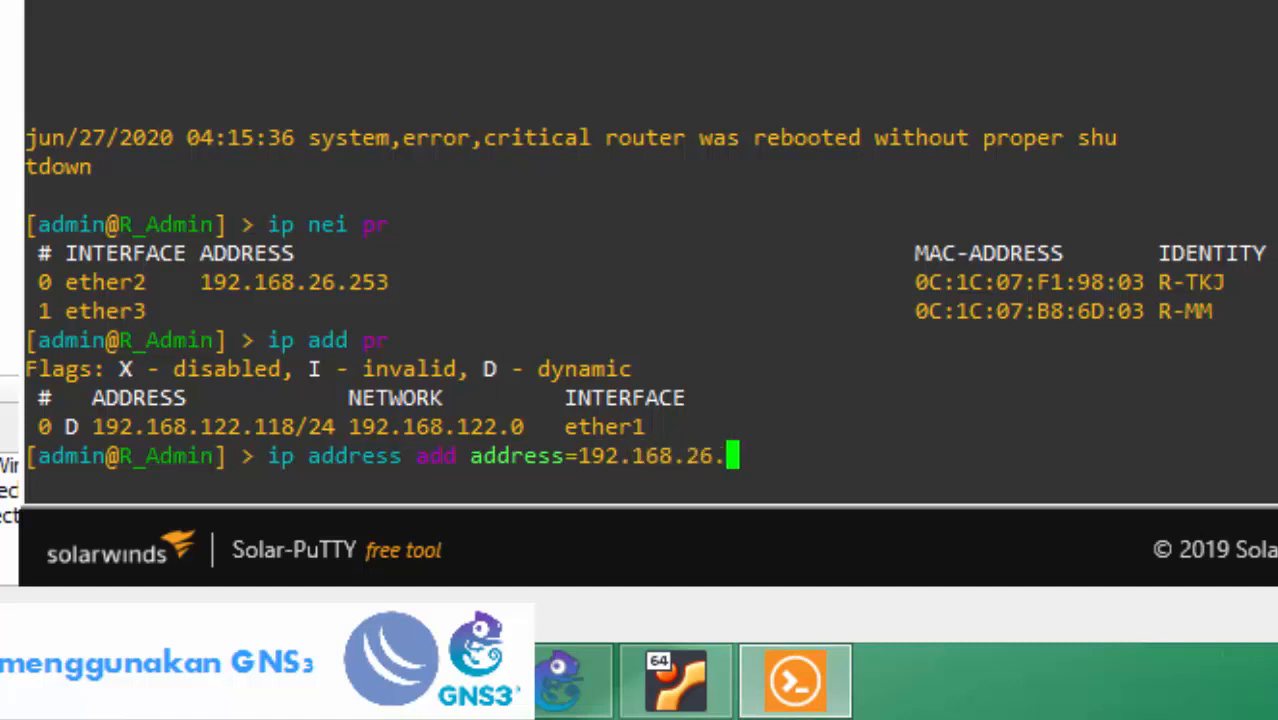
{"action": "type", "text": "201/"}
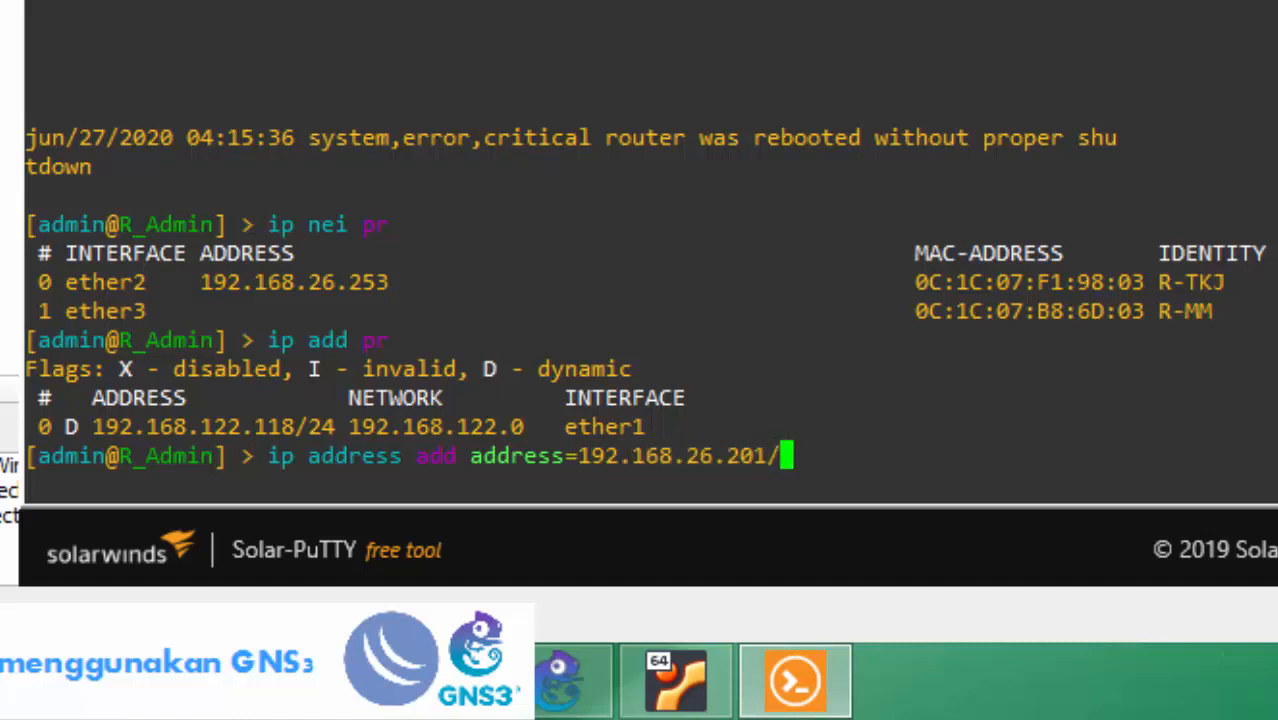
{"action": "type", "text": "30 in"}
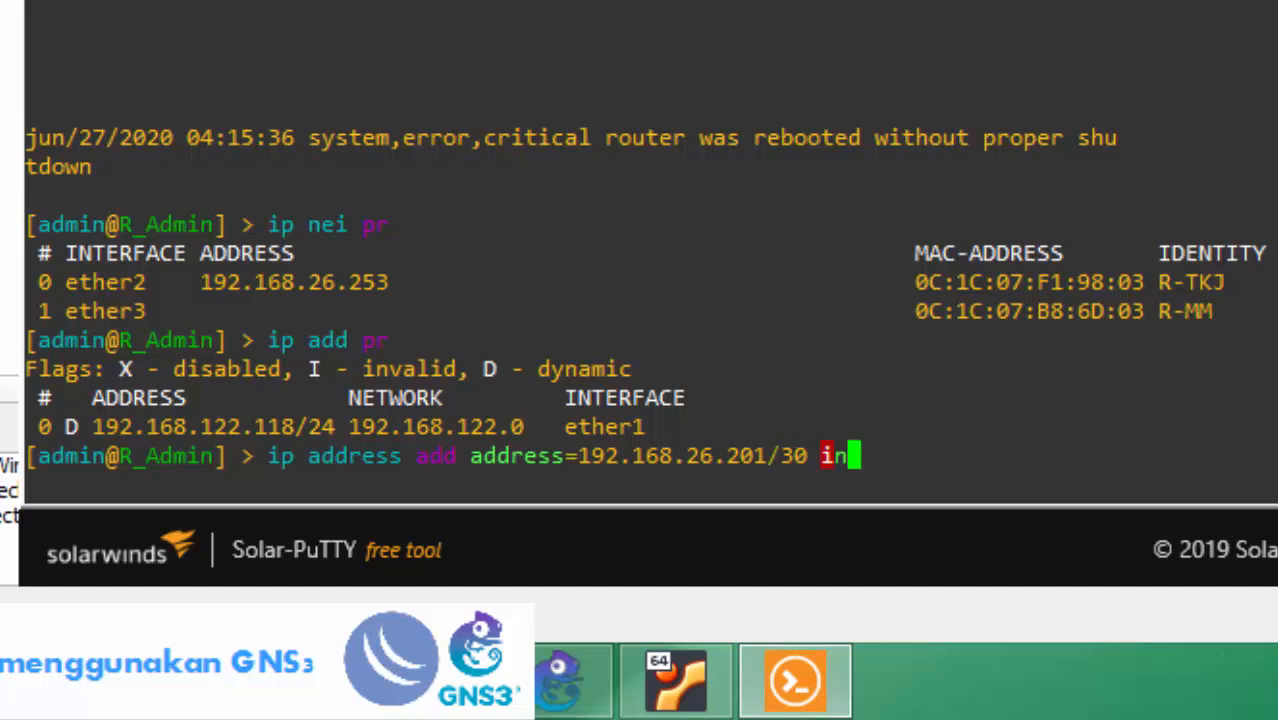
{"action": "key", "text": "Tab"}
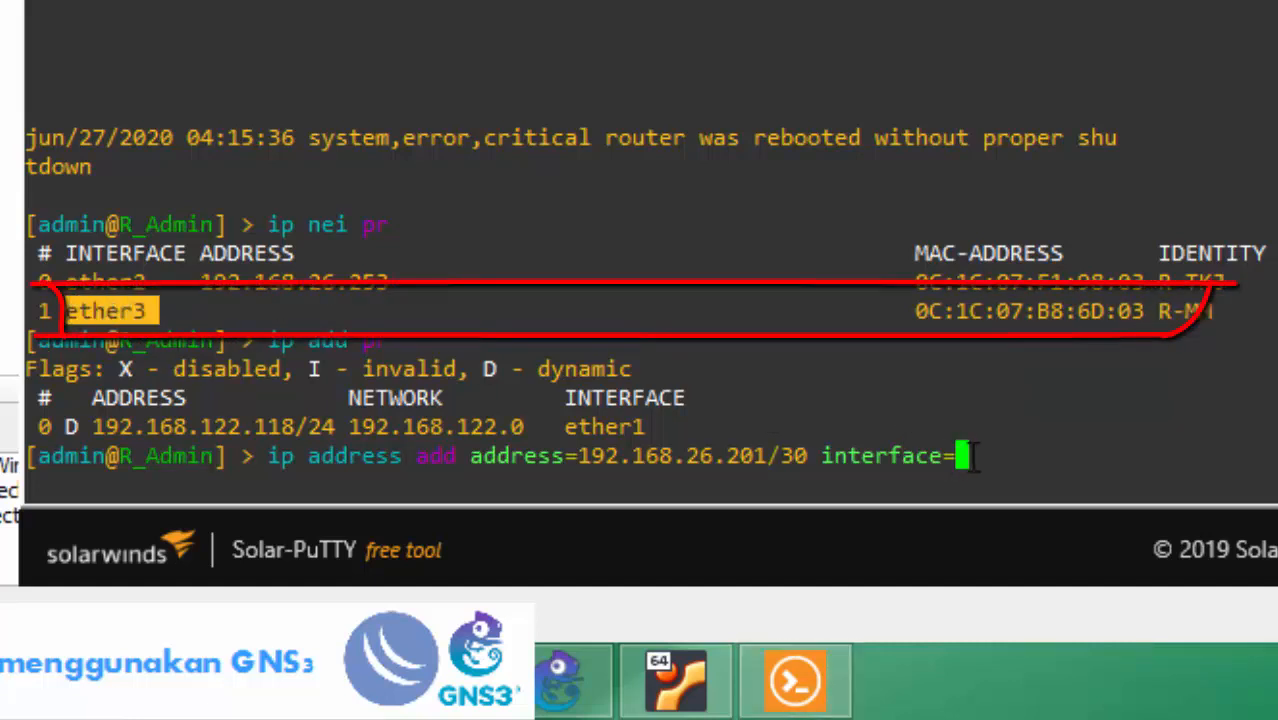
{"action": "type", "text": "ether"}
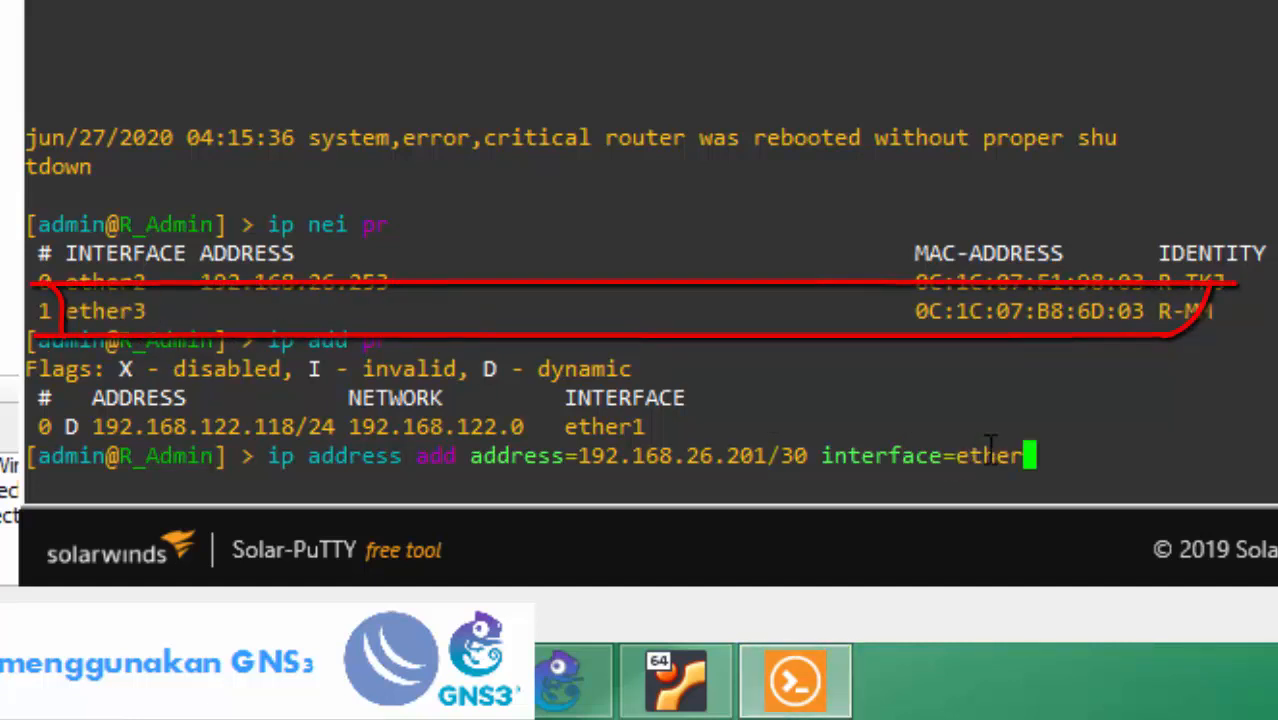
{"action": "type", "text": "3"}
{"action": "key", "text": "Return"}
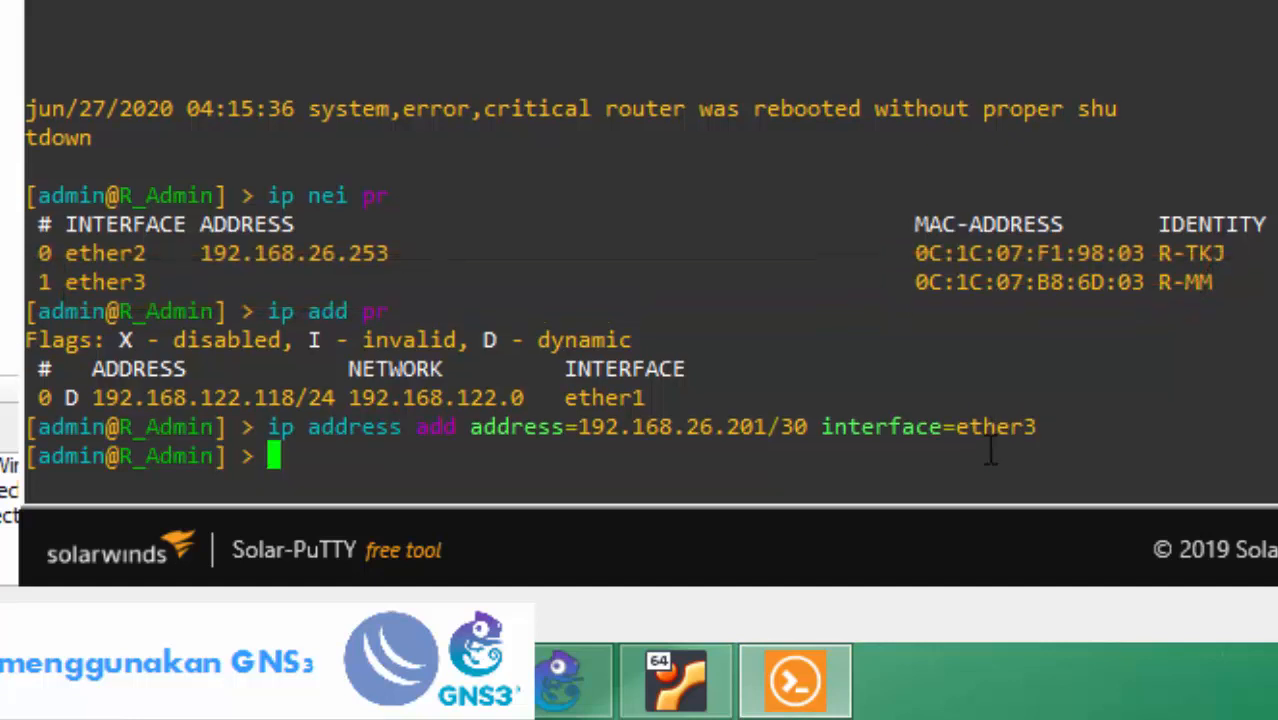
Print the addresses, then reuse the add command with address 192.168.26.254/30.
{"action": "type", "text": "ip ad"}
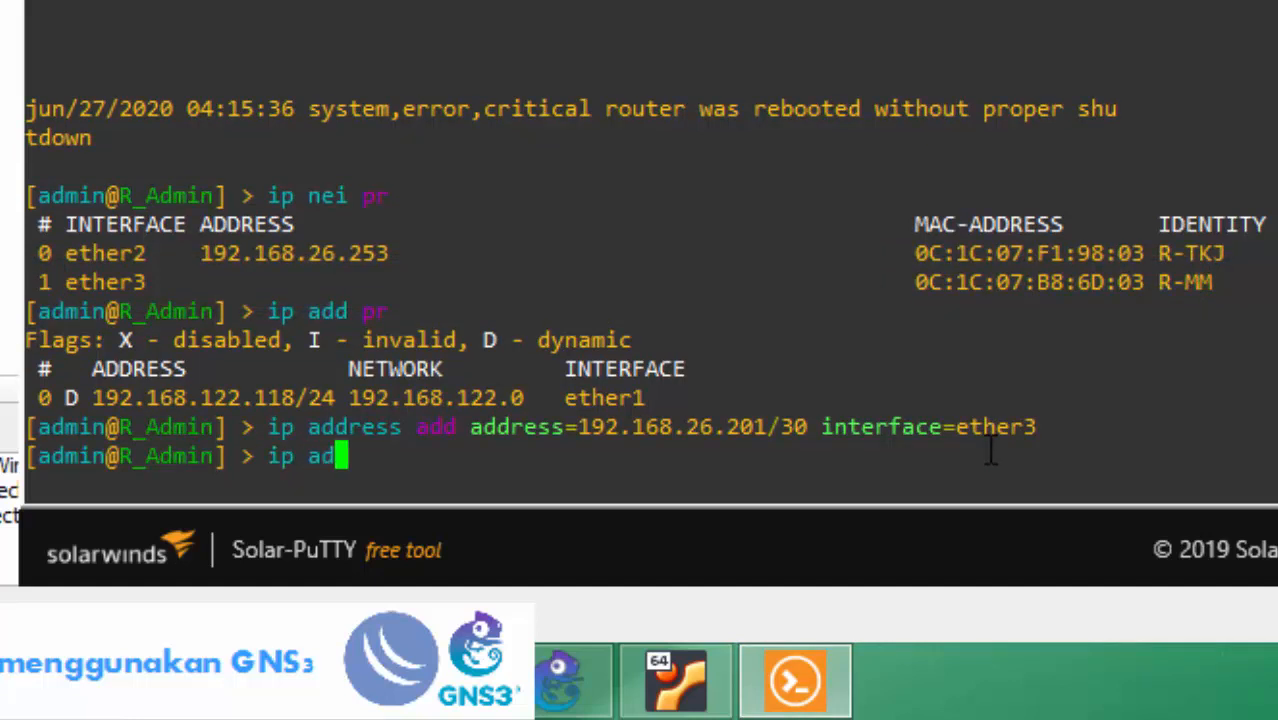
{"action": "type", "text": " pr"}
{"action": "key", "text": "Return"}
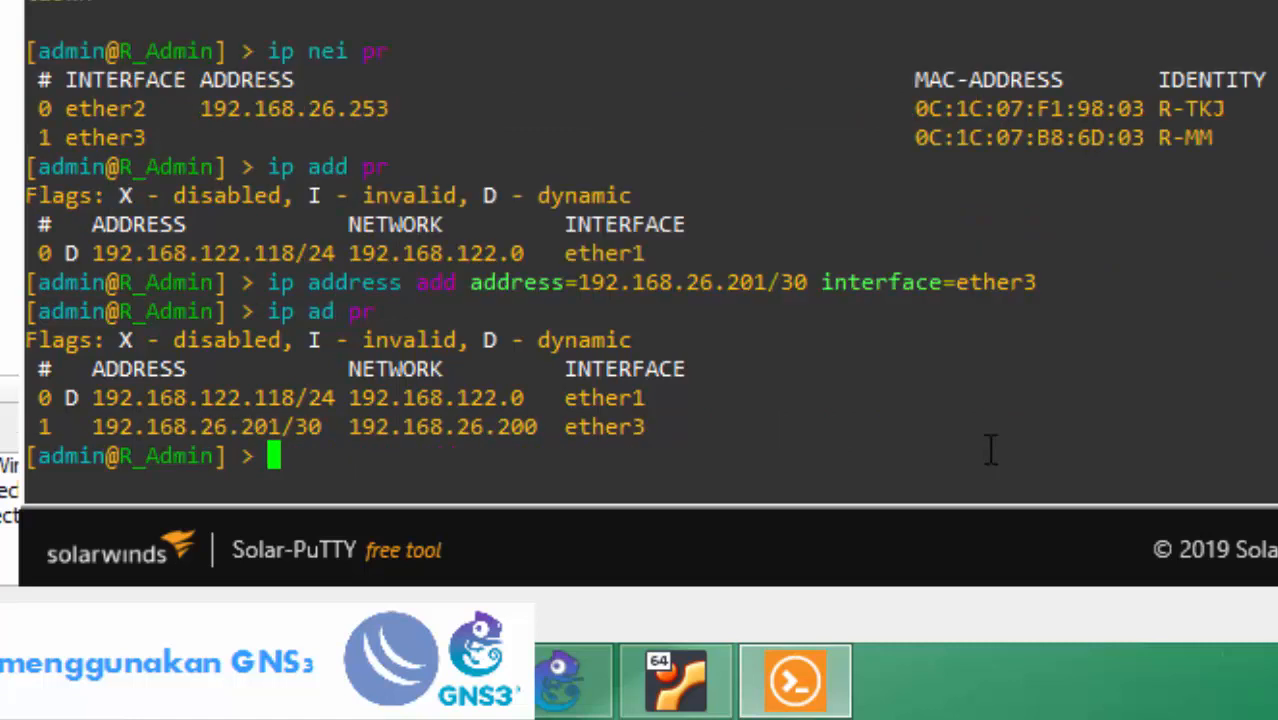
{"action": "key", "text": "Up"}
{"action": "key", "text": "Up"}
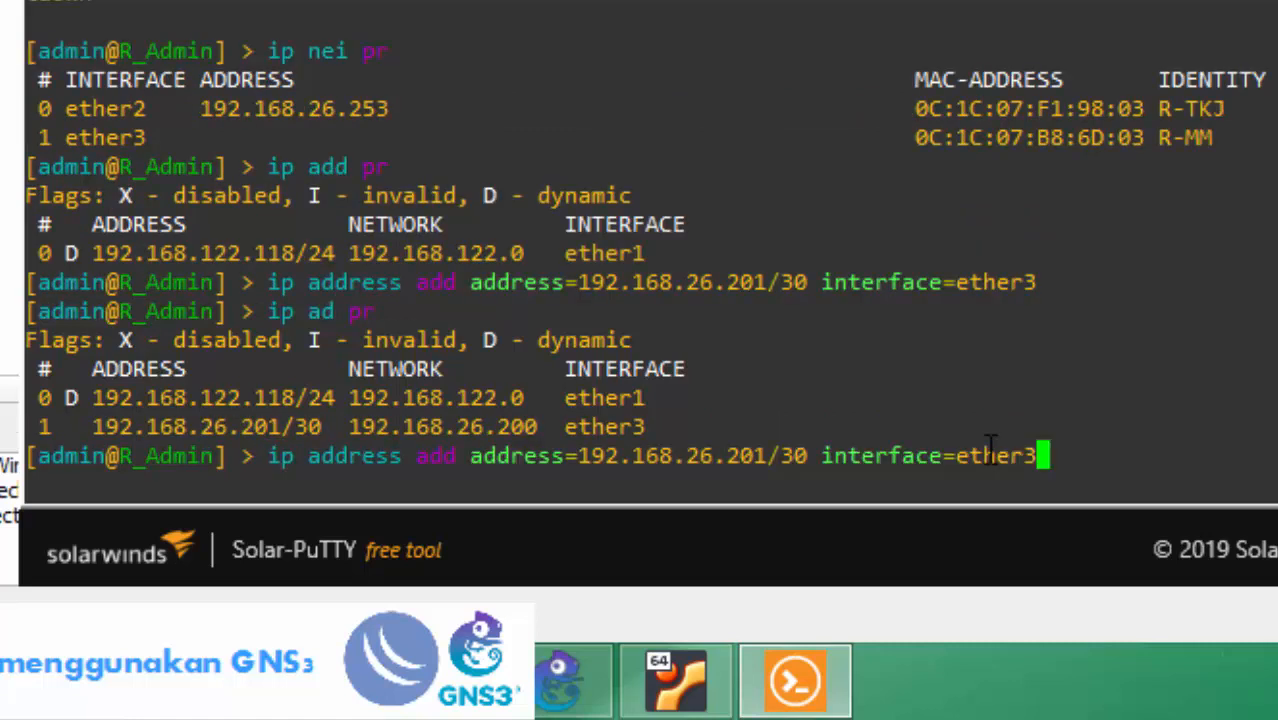
{"action": "key", "text": "Left"}
{"action": "key", "text": "Left"}
{"action": "key", "text": "Left"}
{"action": "key", "text": "Left"}
{"action": "key", "text": "Left"}
{"action": "key", "text": "Left"}
{"action": "key", "text": "Left"}
{"action": "key", "text": "Left"}
{"action": "key", "text": "Left"}
{"action": "key", "text": "Left"}
{"action": "key", "text": "Left"}
{"action": "key", "text": "Left"}
{"action": "key", "text": "Left"}
{"action": "key", "text": "Left"}
{"action": "key", "text": "Left"}
{"action": "key", "text": "Left"}
{"action": "key", "text": "Left"}
{"action": "key", "text": "Left"}
{"action": "key", "text": "Left"}
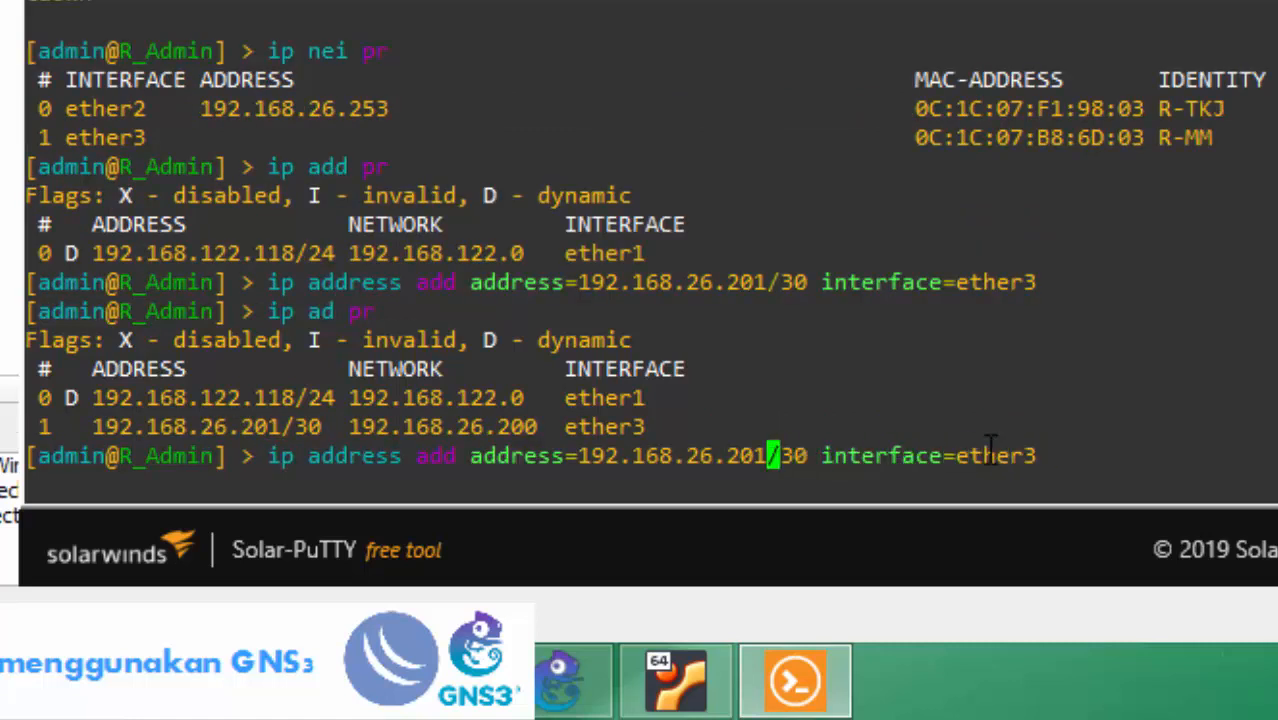
{"action": "key", "text": "BackSpace"}
{"action": "key", "text": "BackSpace"}
{"action": "type", "text": "5"}
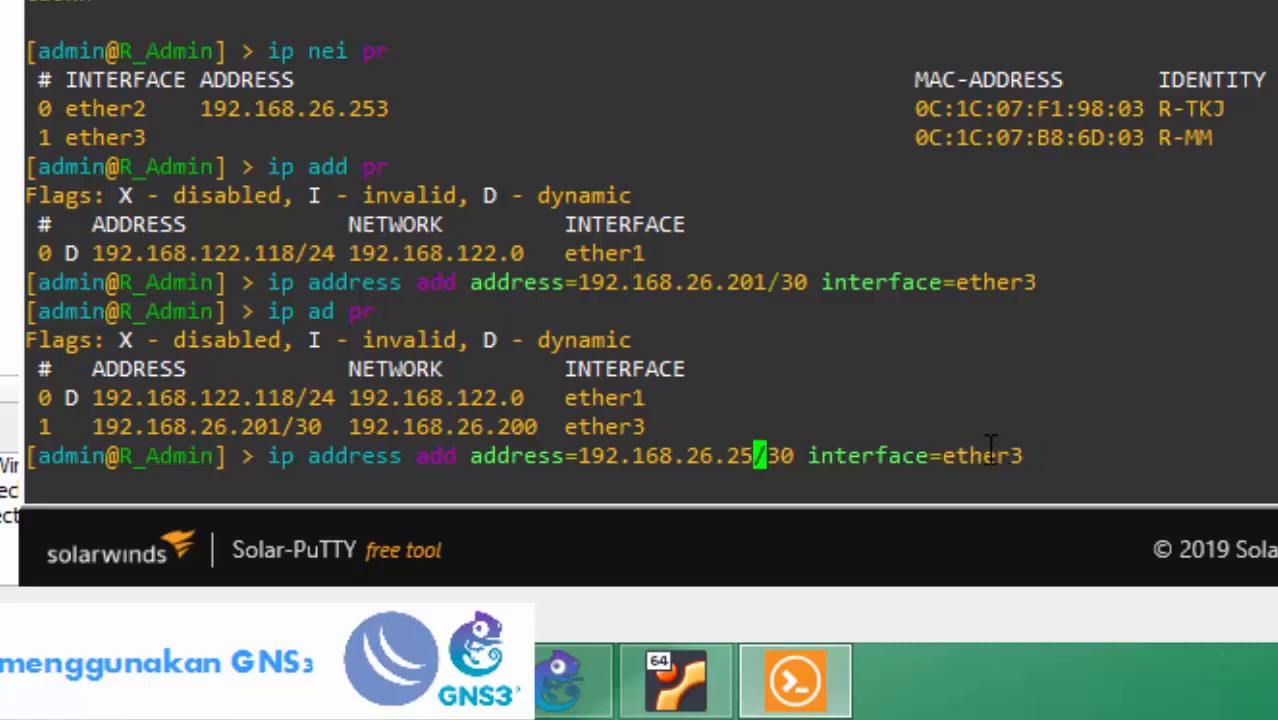
{"action": "type", "text": "4"}
{"action": "key", "text": "Right"}
Change the interface to ether2, noting R-TKJ as its neighbour, and add the address.
{"action": "left_click", "coordinate": [990, 447]}
{"action": "key", "text": "Right"}
{"action": "key", "text": "Right"}
{"action": "key", "text": "Right"}
{"action": "key", "text": "Right"}
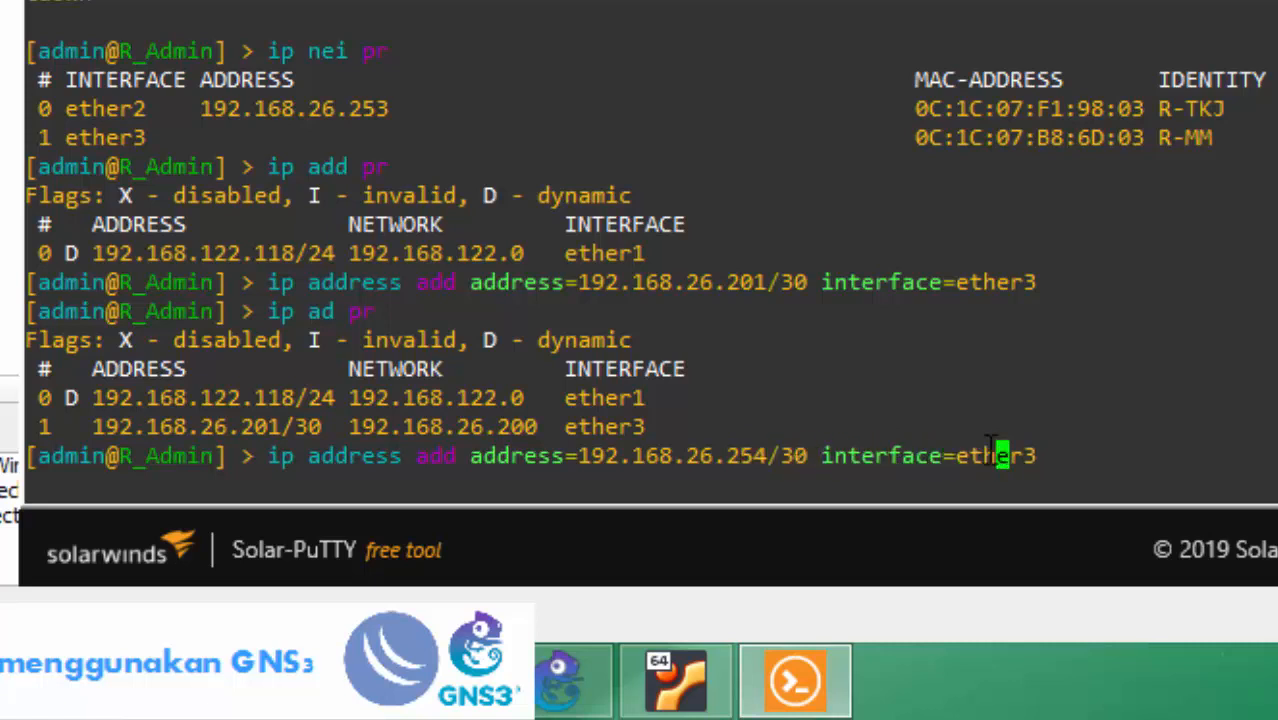
{"action": "key", "text": "BackSpace"}
{"action": "type", "text": "2"}
{"action": "left_click_drag", "start_coordinate": [48, 108], "coordinate": [442, 108]}
{"action": "left_click_drag", "start_coordinate": [1234, 117], "coordinate": [1157, 110]}
{"action": "key", "text": "Return"}
Print the address list to confirm both new addresses.
{"action": "type", "text": "ip ad "}
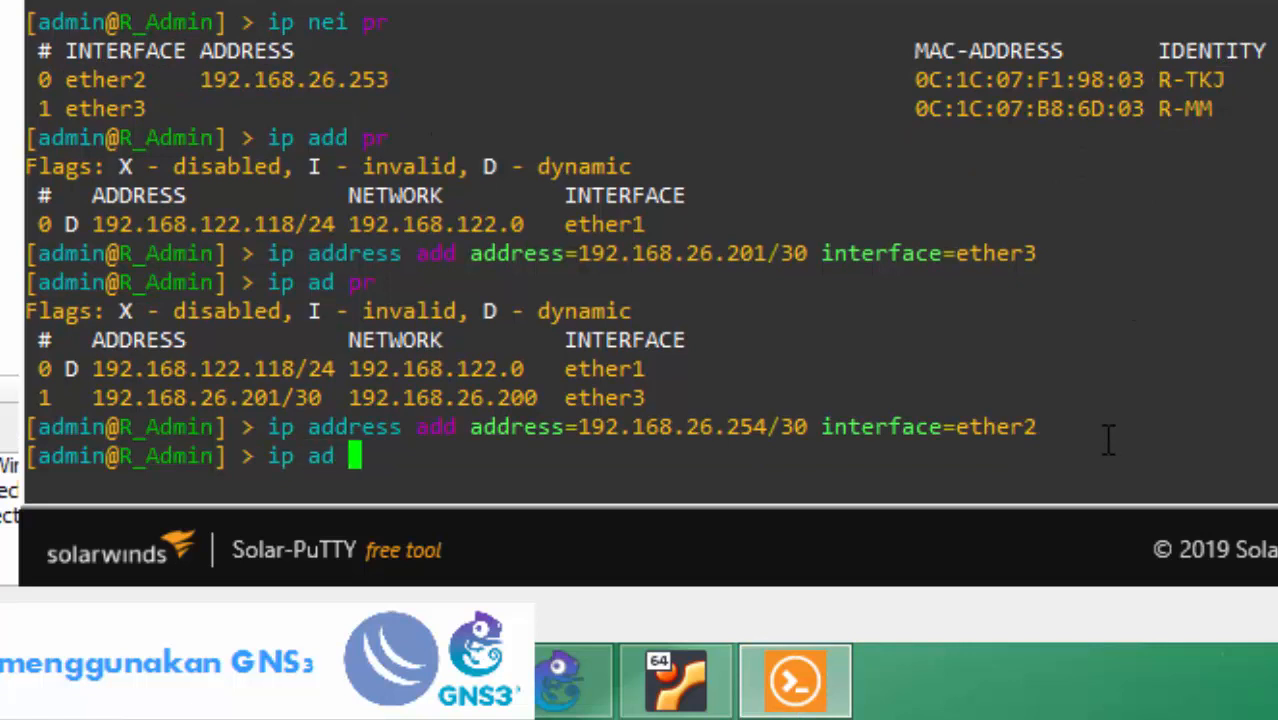
{"action": "type", "text": "pr"}
{"action": "key", "text": "Return"}
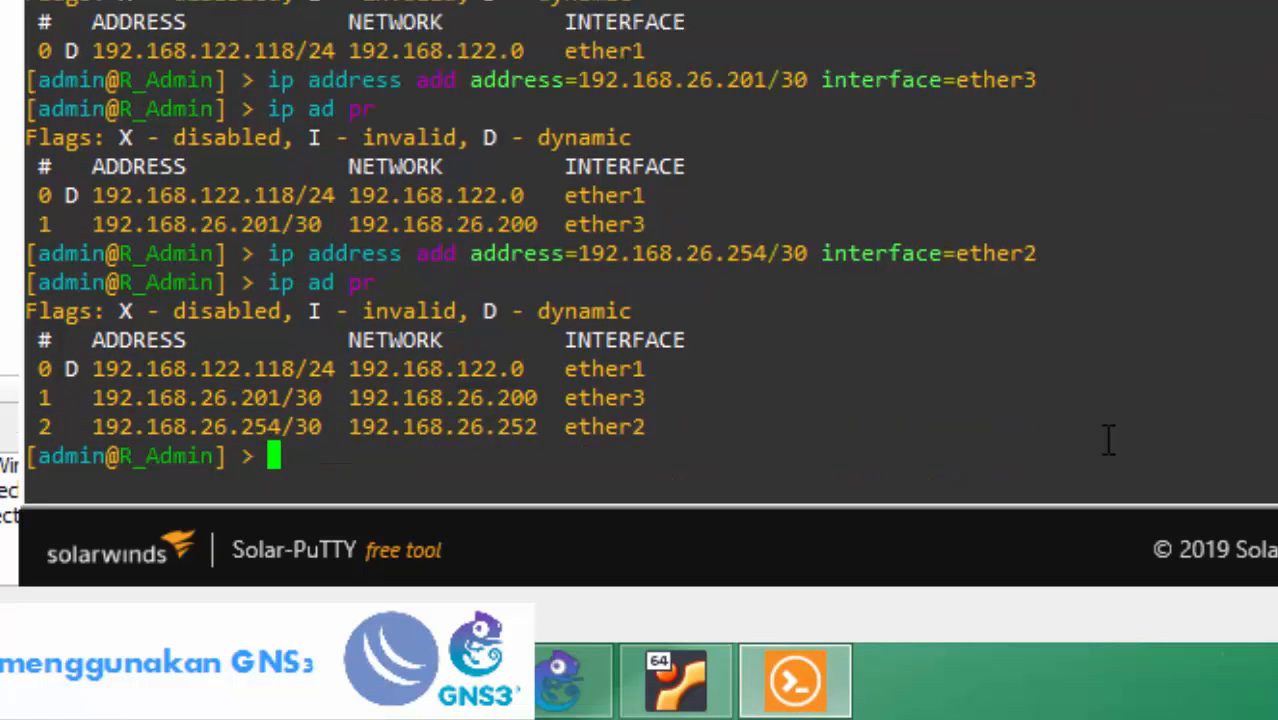
{"action": "type", "text": "ping 192"}
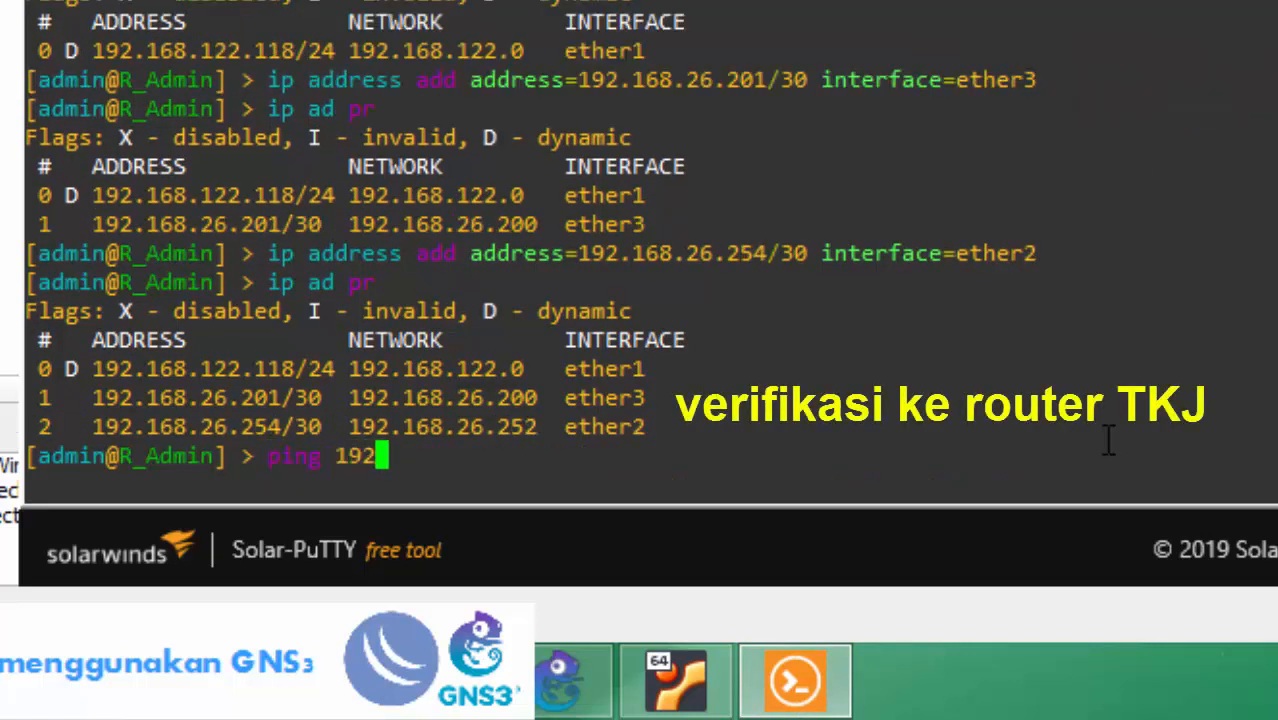
{"action": "type", "text": ".168.26."}
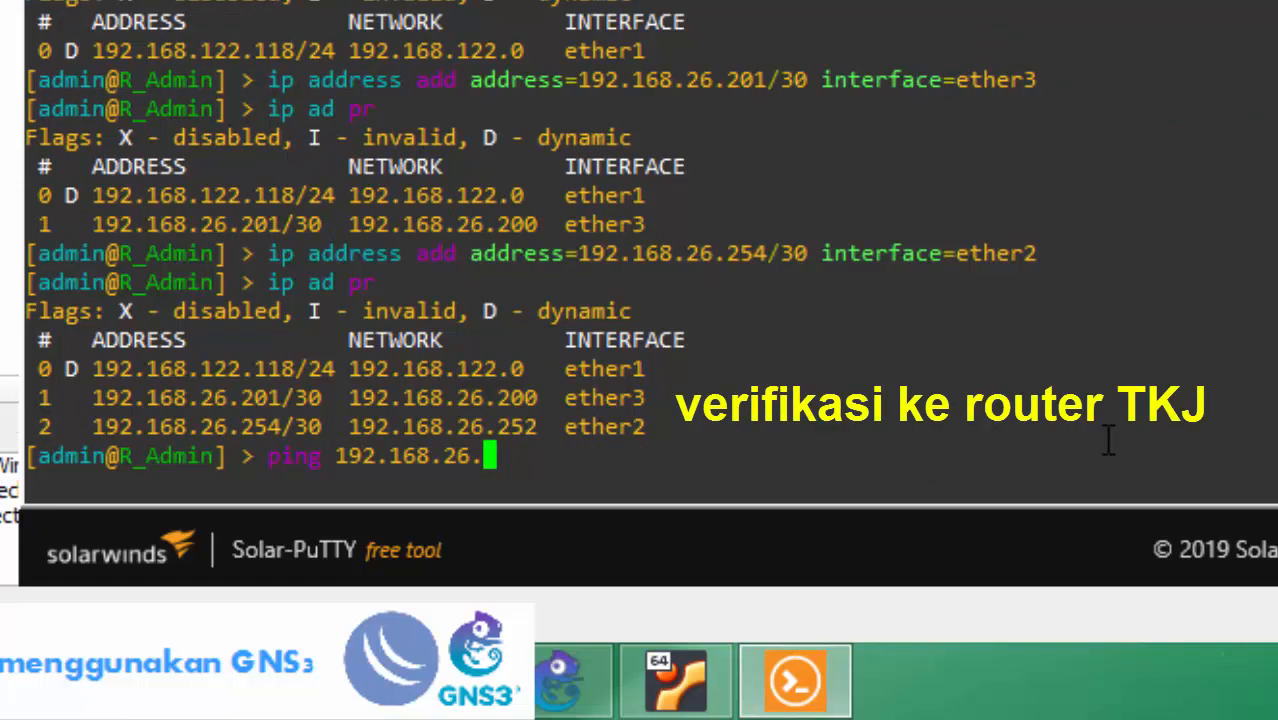
{"action": "type", "text": "253"}
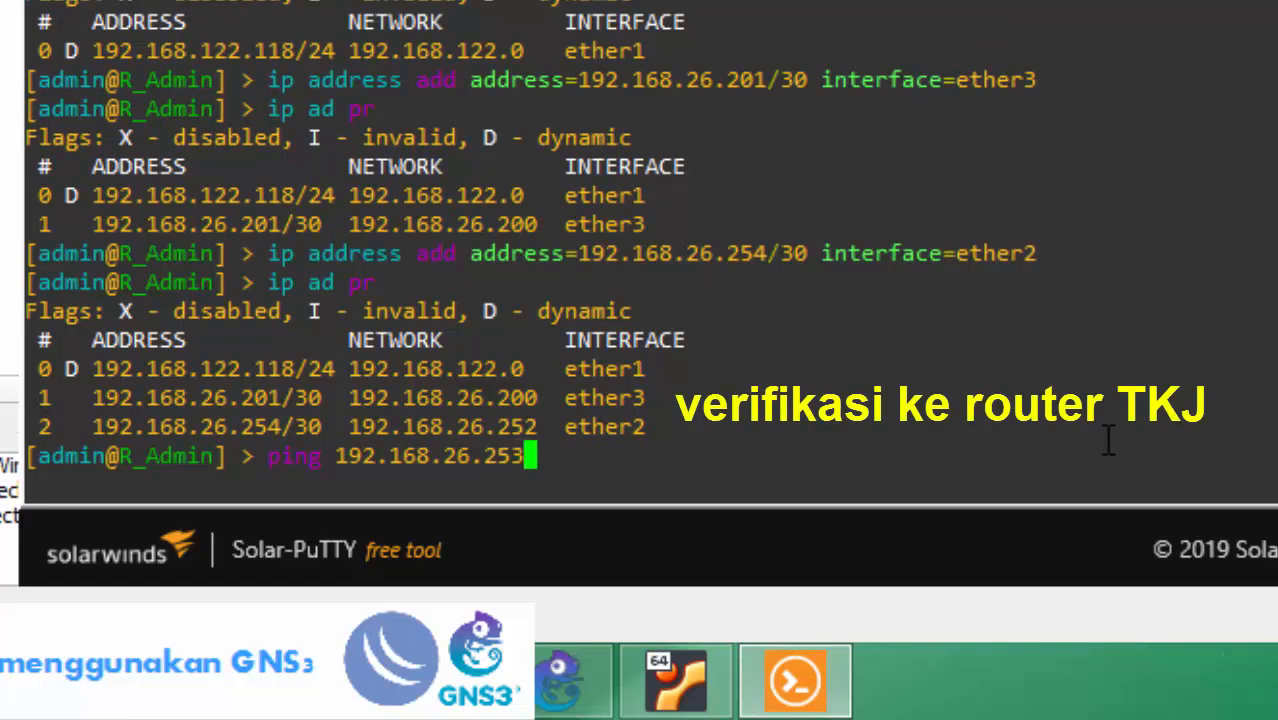
Ping 192.168.26.253 until replies arrive, stop it, and return to the GNS3 topology.
{"action": "key", "text": "Return"}
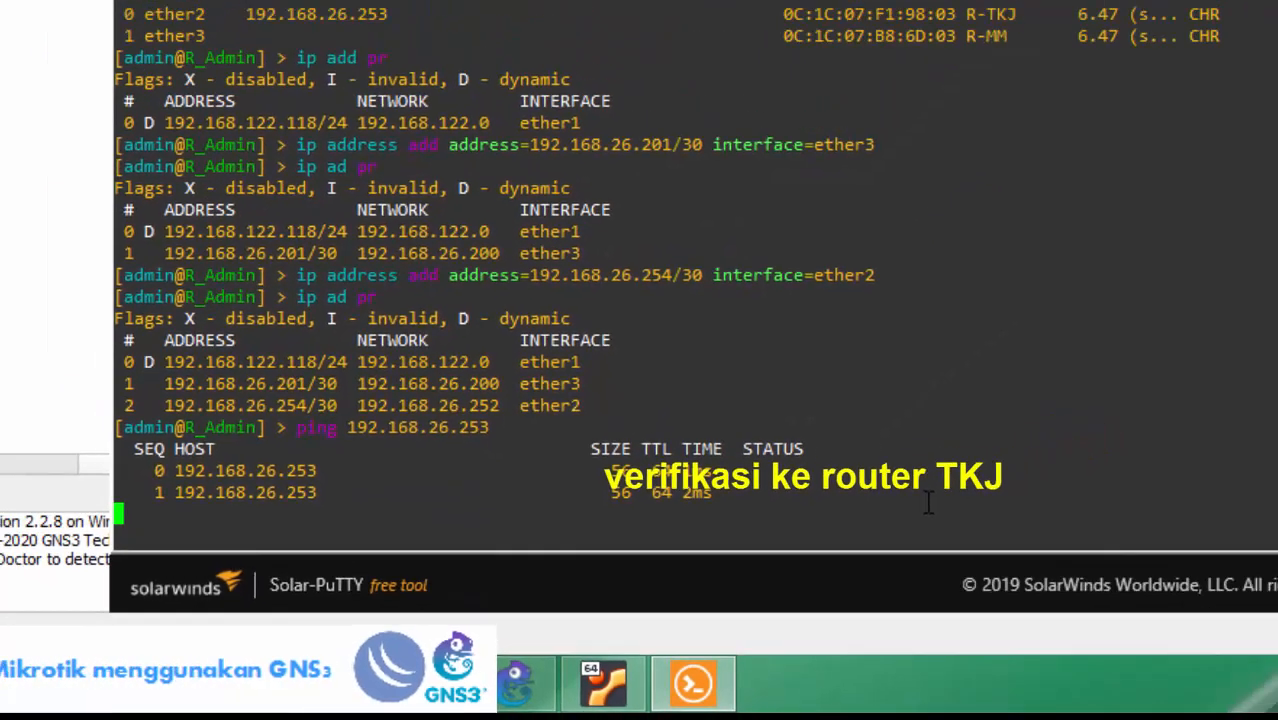
{"action": "key", "text": "ctrl+c"}
{"action": "key", "text": "alt+Tab"}
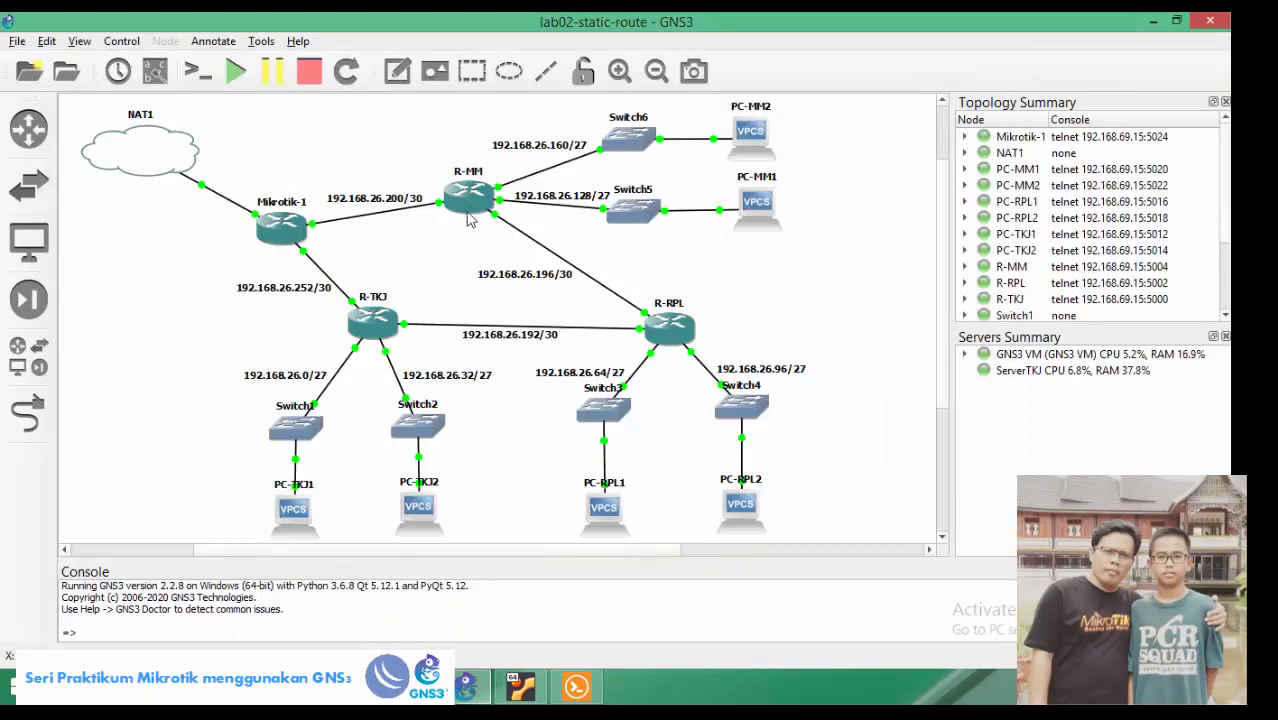
Log into R-MM as admin and list its IP addresses and neighbours.
{"action": "left_click", "coordinate": [576, 686]}
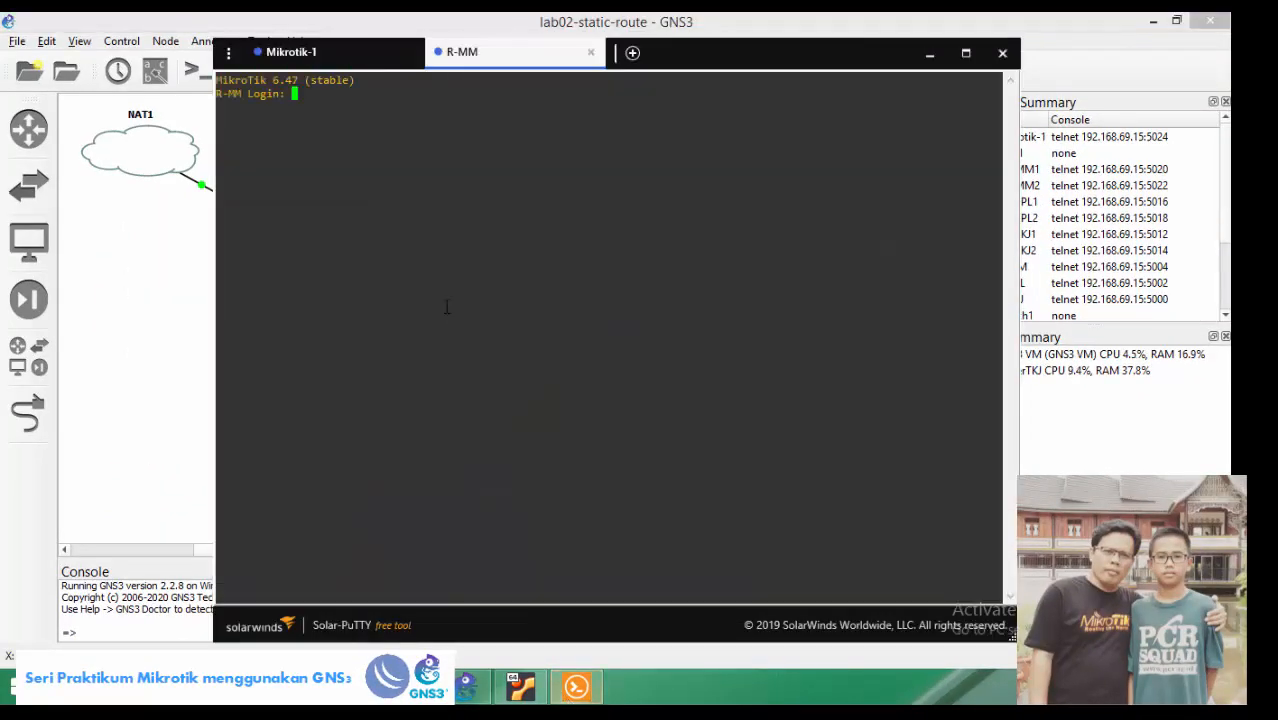
{"action": "type", "text": "ad"}
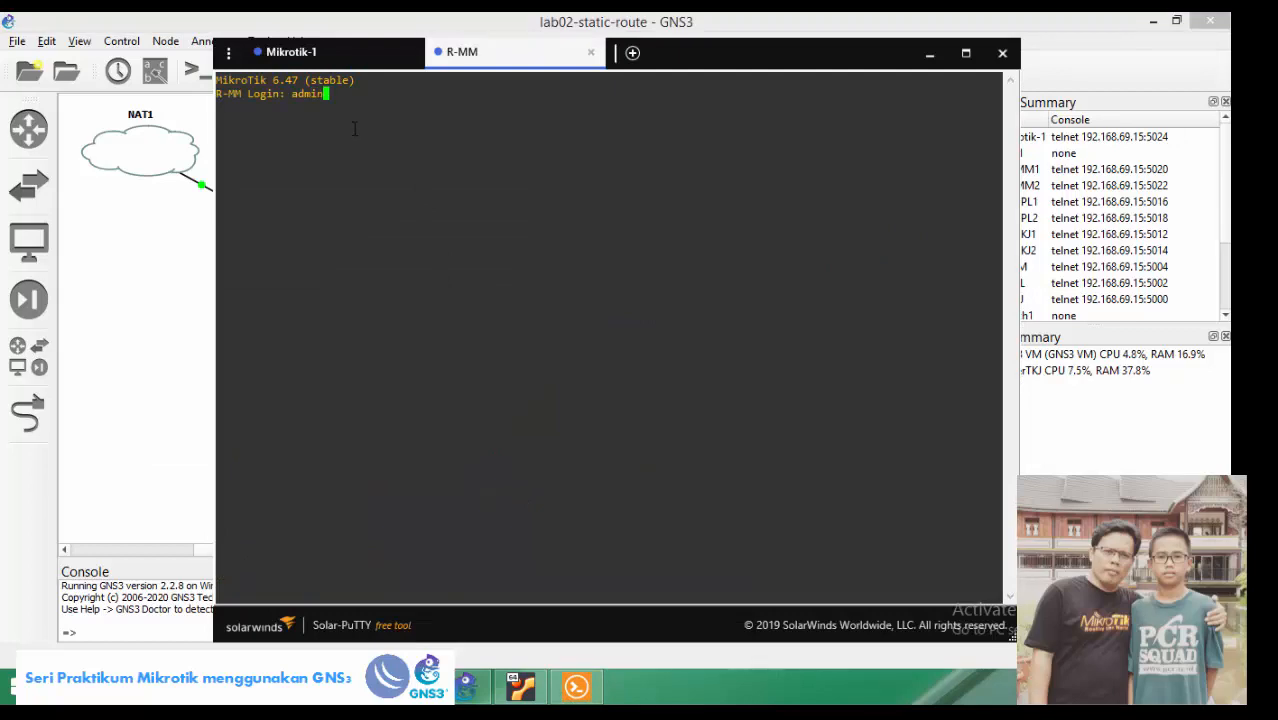
{"action": "type", "text": "min"}
{"action": "key", "text": "Return"}
{"action": "key", "text": "Return"}
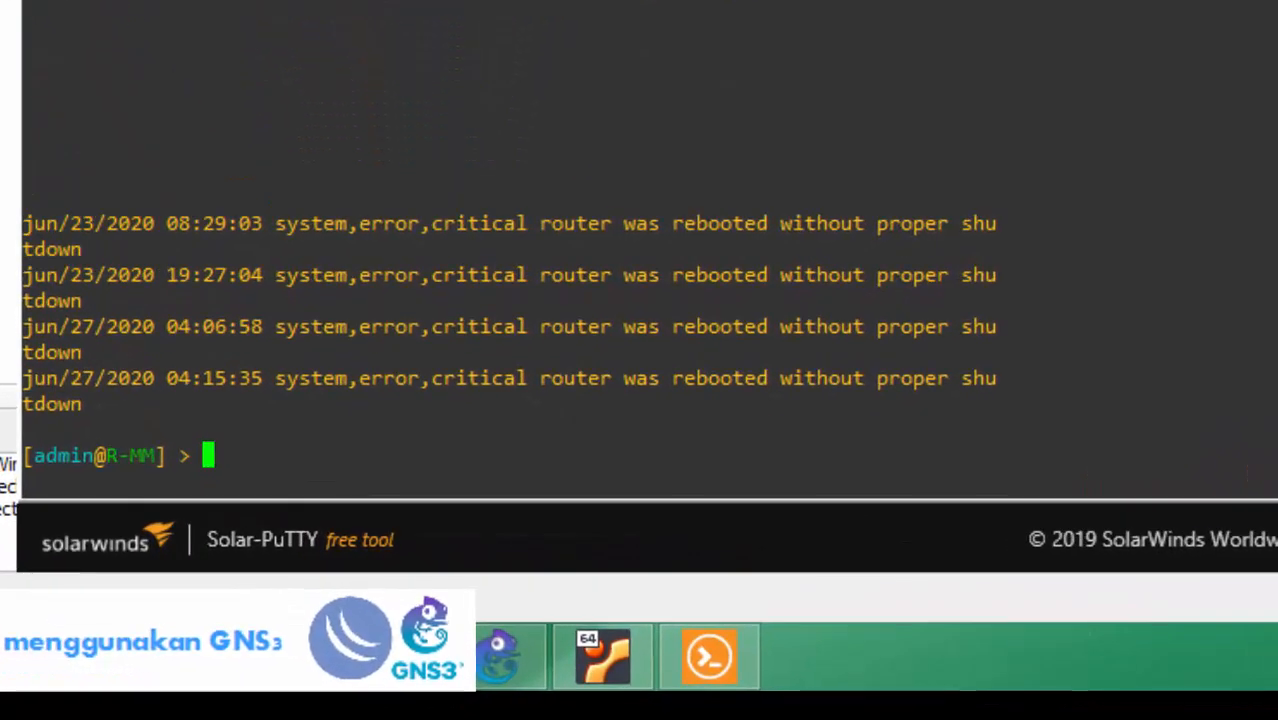
{"action": "type", "text": "ip ad pr"}
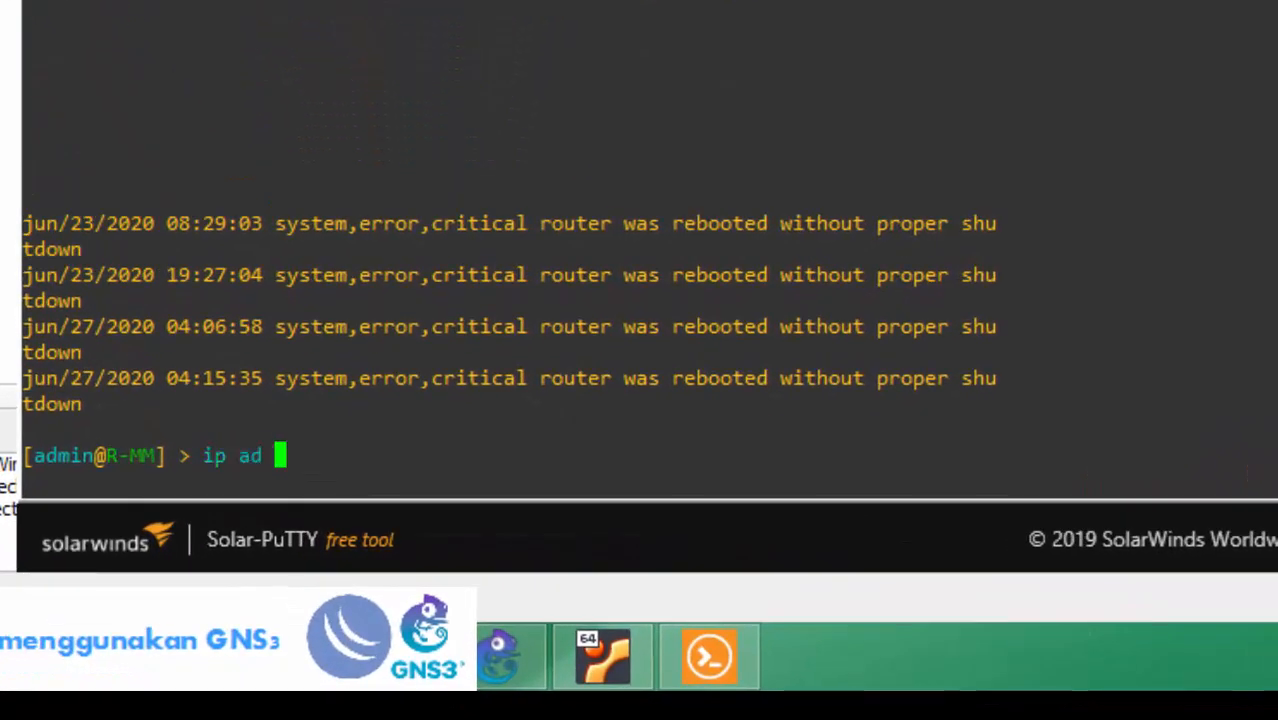
{"action": "key", "text": "Return"}
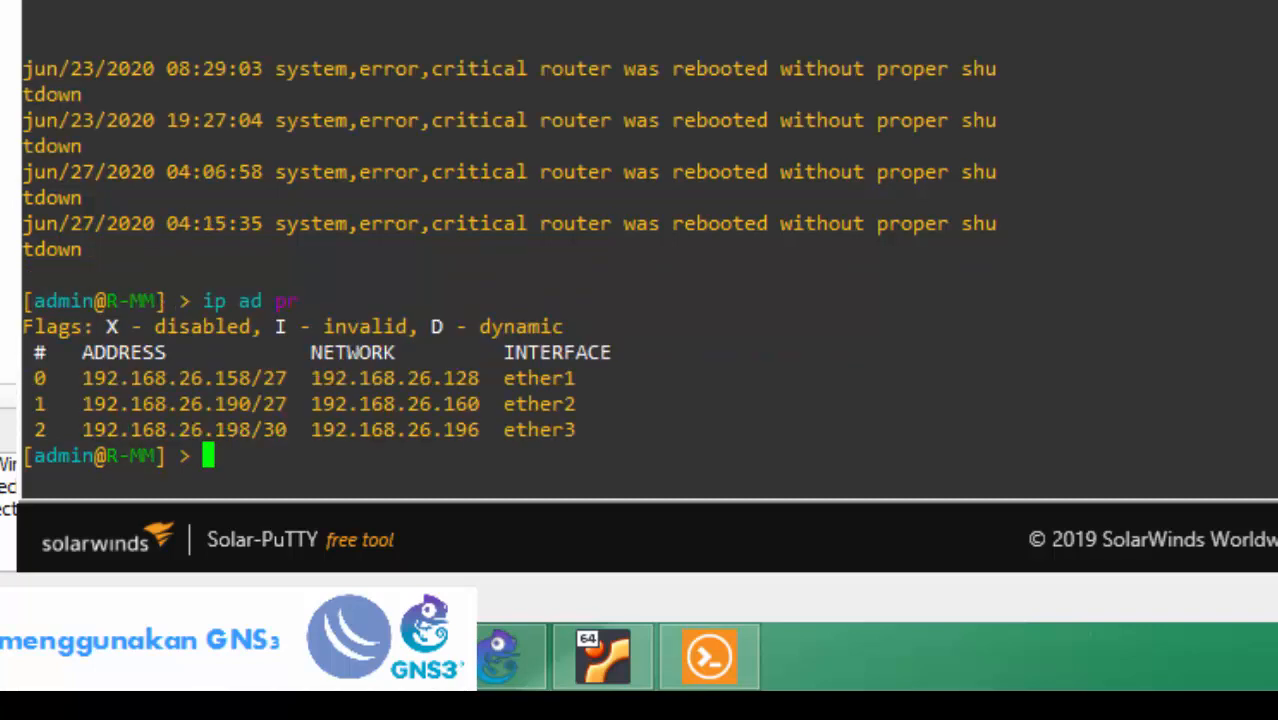
{"action": "type", "text": "ip nei pr"}
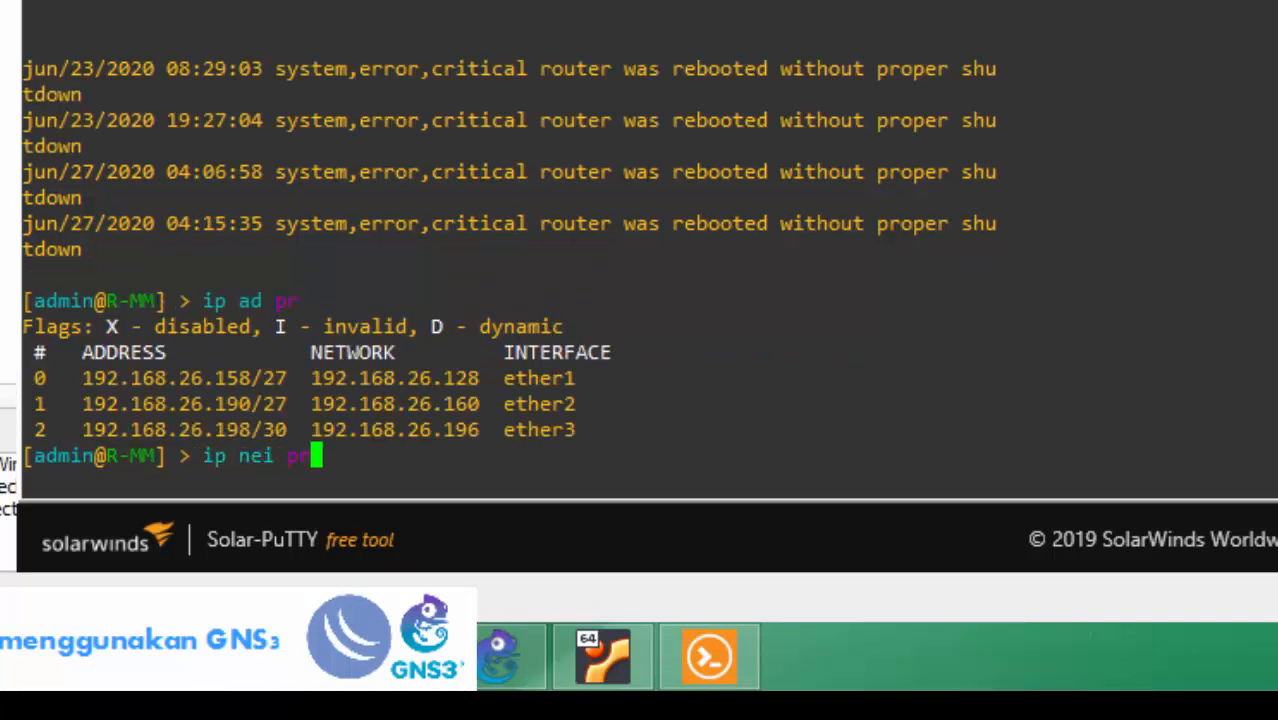
{"action": "key", "text": "Return"}
Add address 192.168.26.202/30 on interface ether4.
{"action": "type", "text": "ip a"}
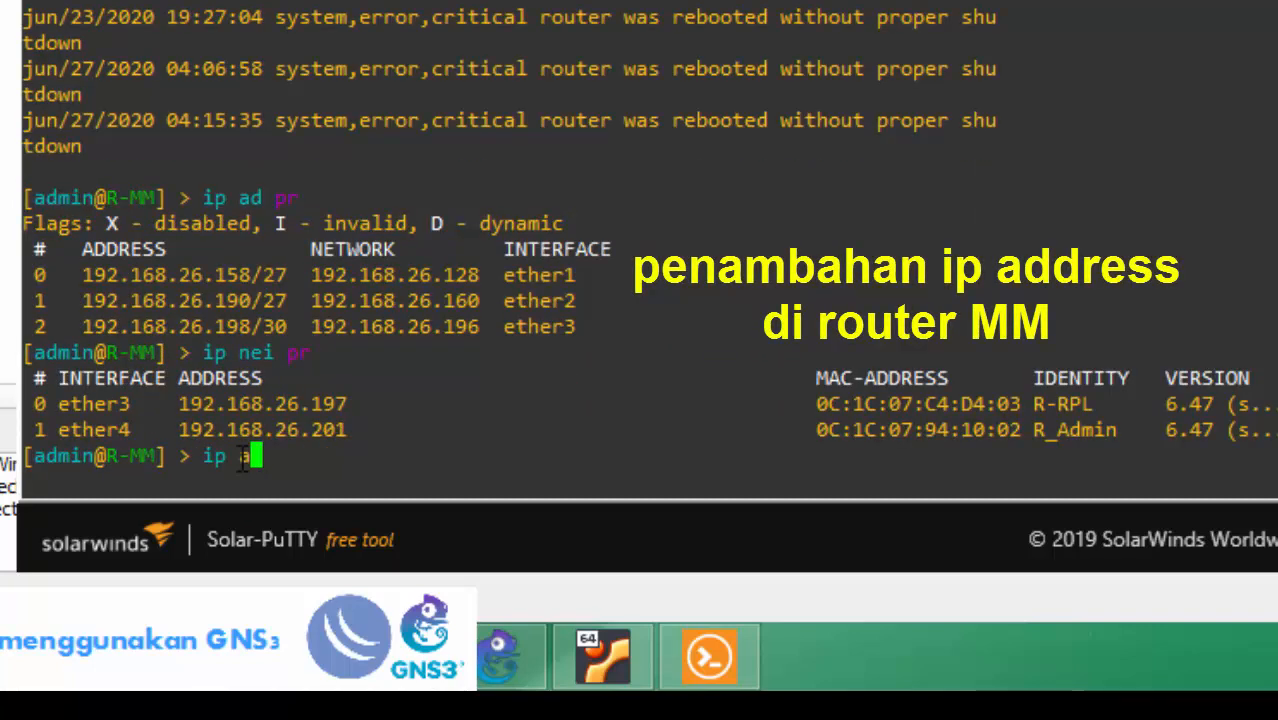
{"action": "type", "text": "d"}
{"action": "key", "text": "Tab"}
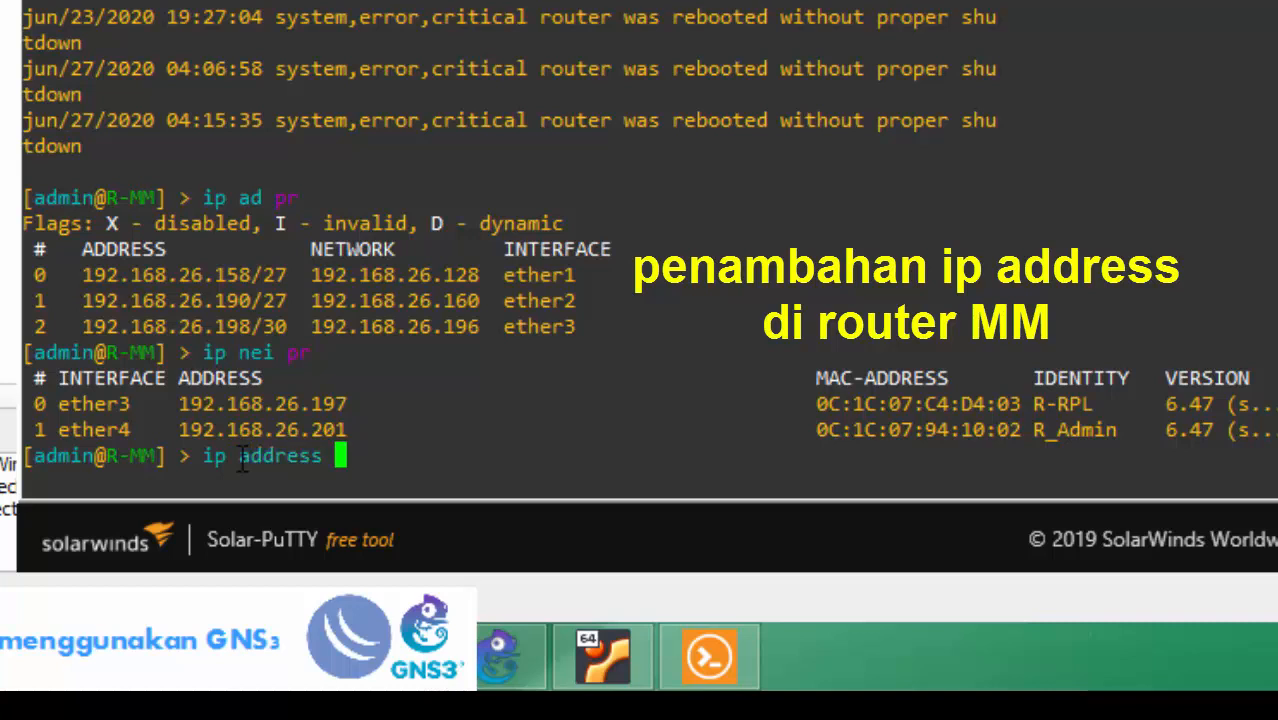
{"action": "type", "text": "add "}
{"action": "type", "text": "add"}
{"action": "key", "text": "Tab"}
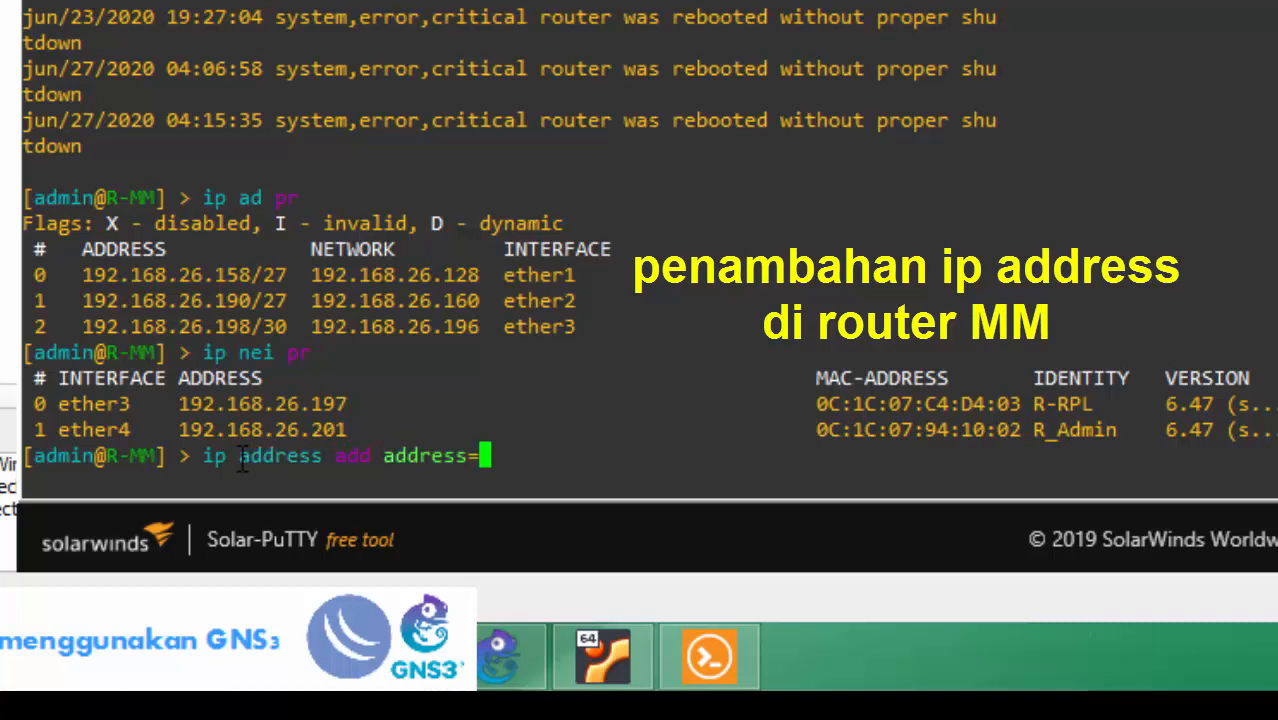
{"action": "type", "text": "192.168.26."}
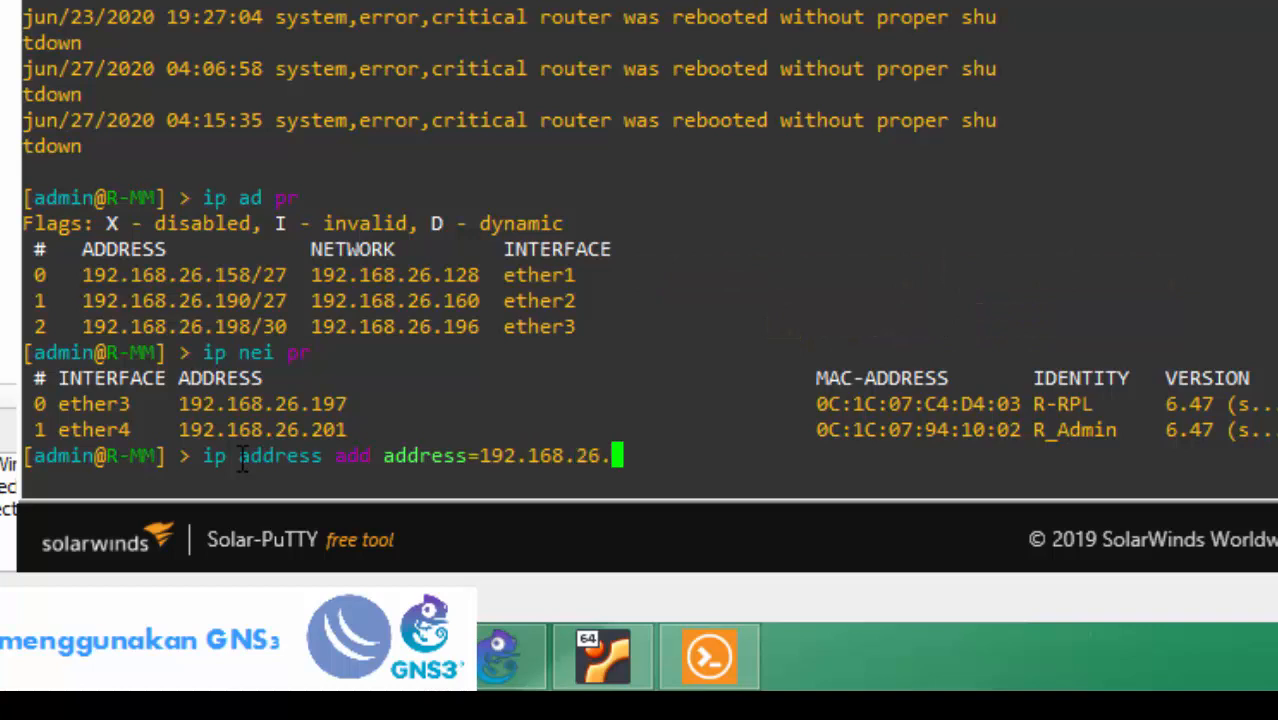
{"action": "type", "text": "202/30"}
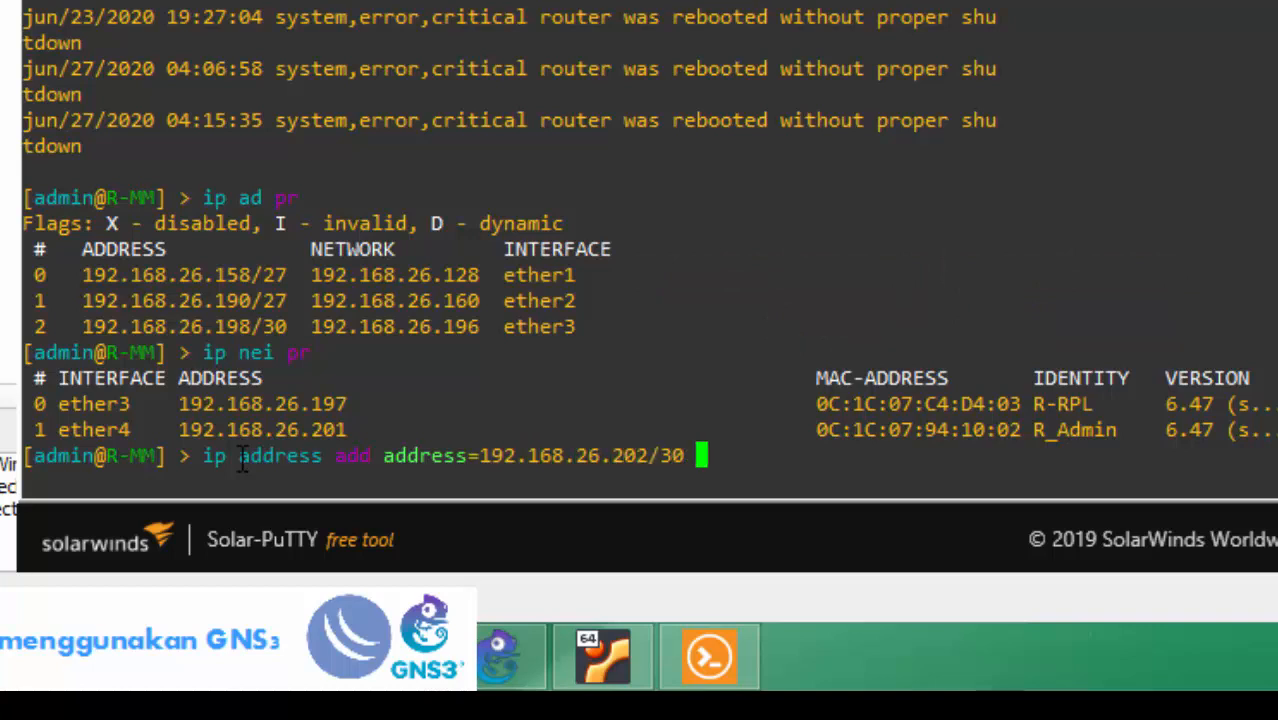
{"action": "type", "text": " in"}
{"action": "key", "text": "Tab"}
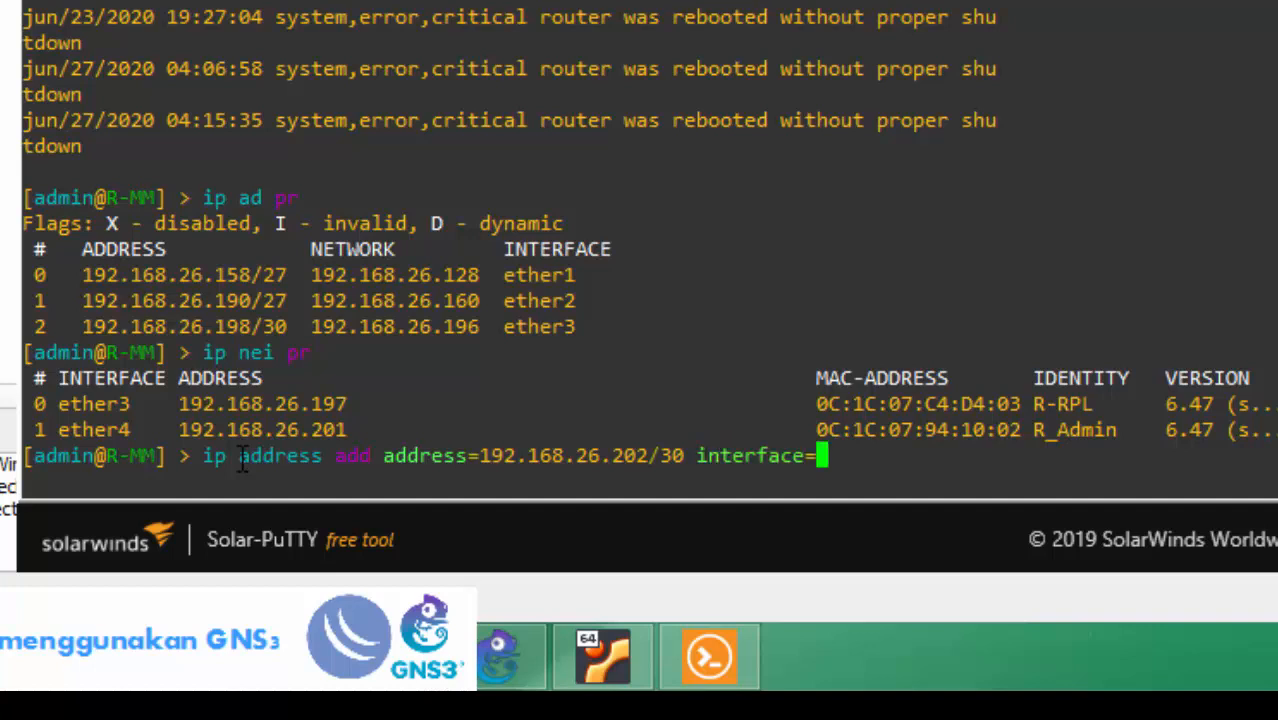
{"action": "type", "text": "et"}
{"action": "key", "text": "Tab"}
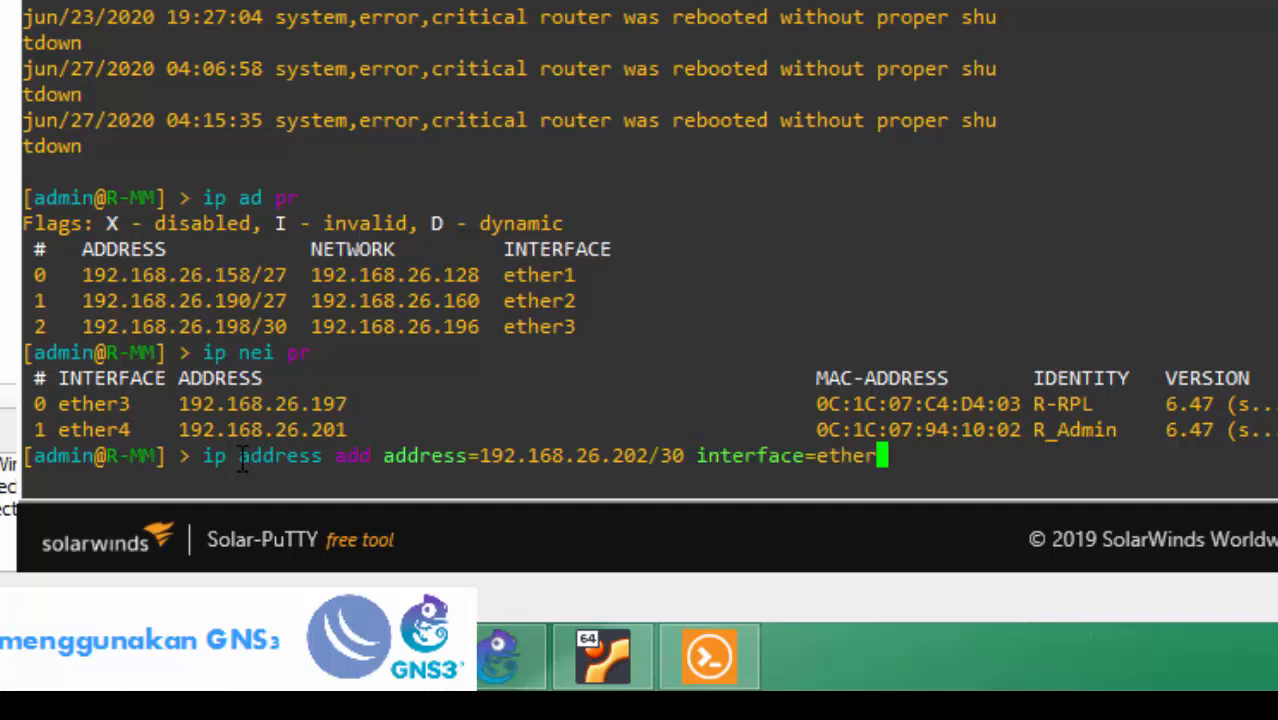
{"action": "type", "text": "4"}
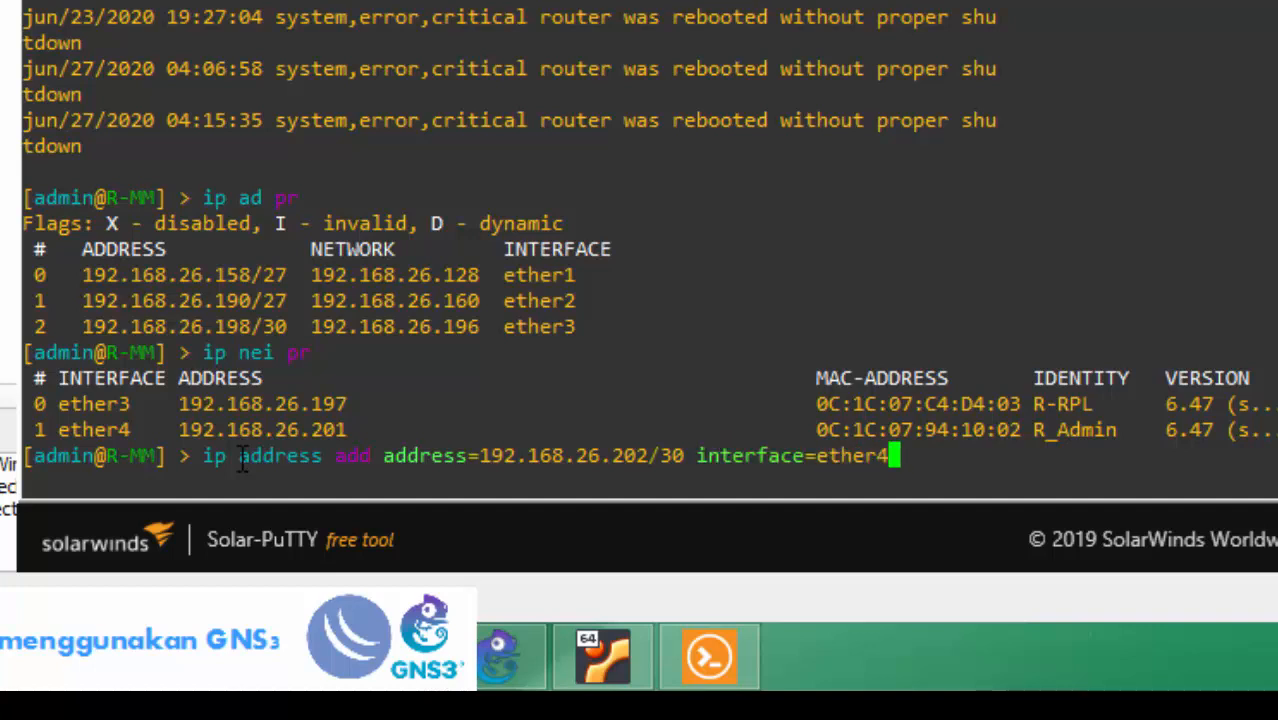
{"action": "key", "text": "Return"}
Print R-MM's address table to confirm the new ether4 entry.
{"action": "type", "text": "ip ad pr"}
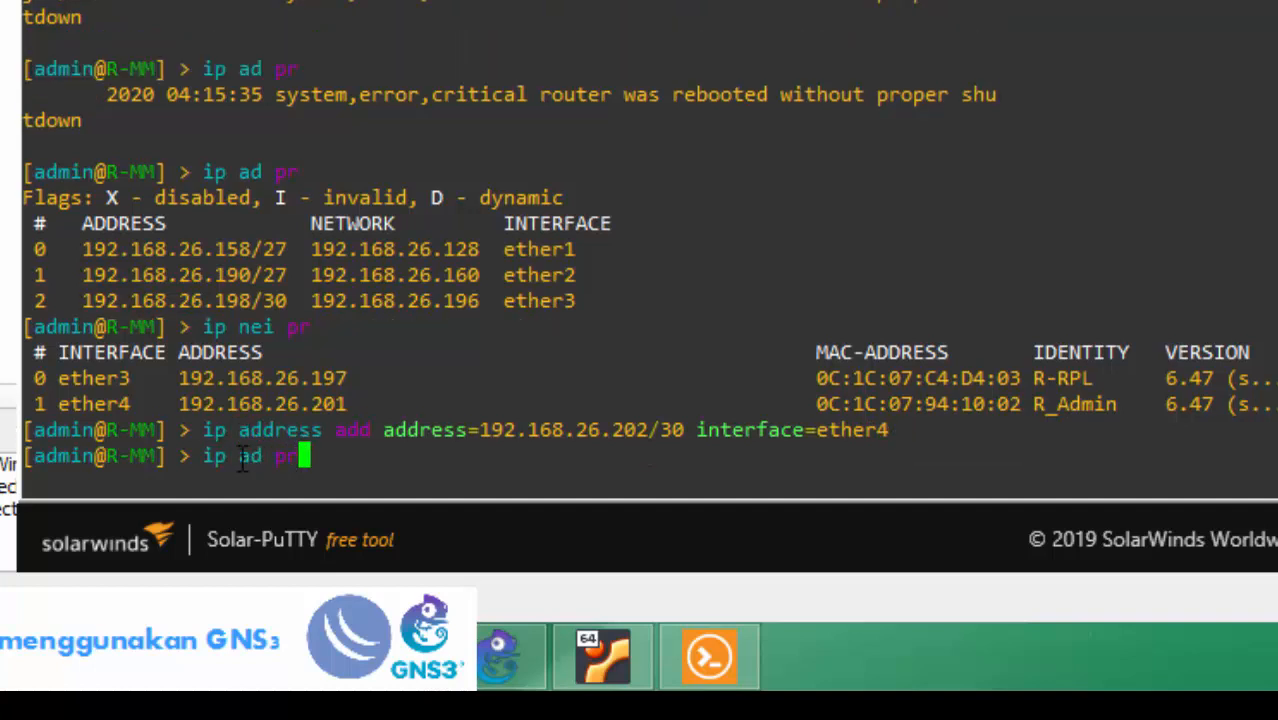
{"action": "key", "text": "Return"}
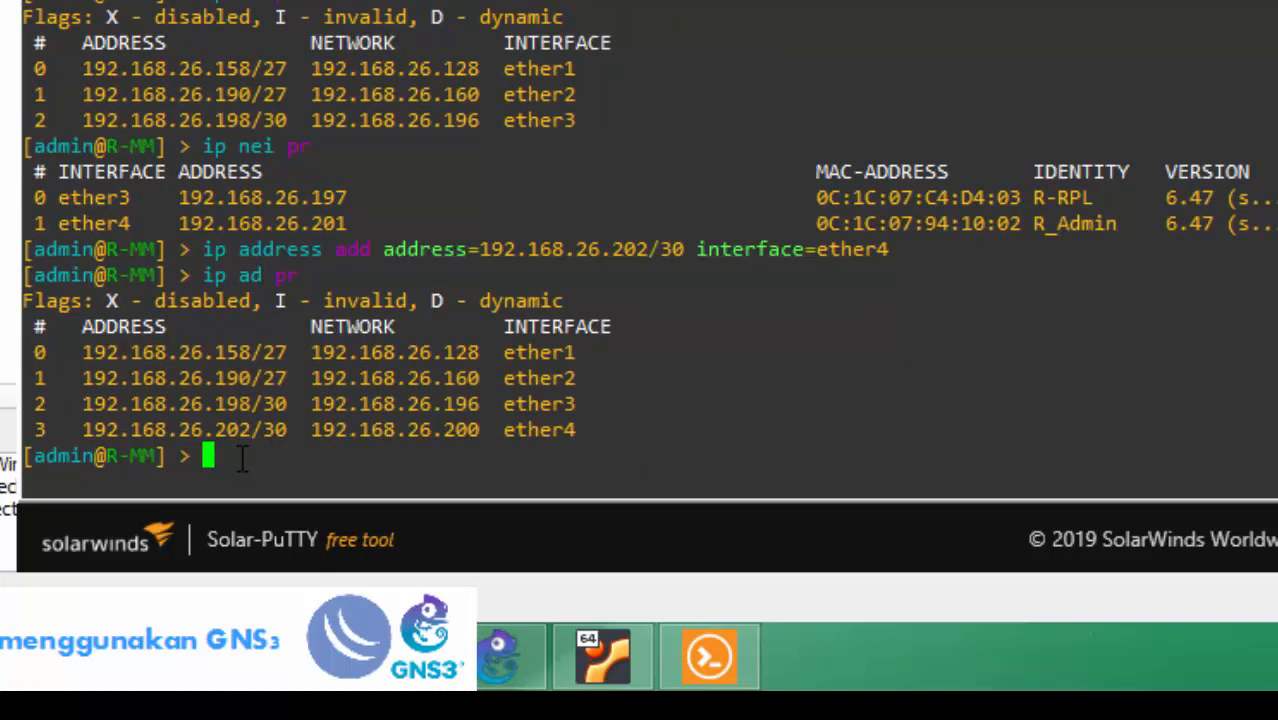
{"action": "type", "text": "ping 192.1"}
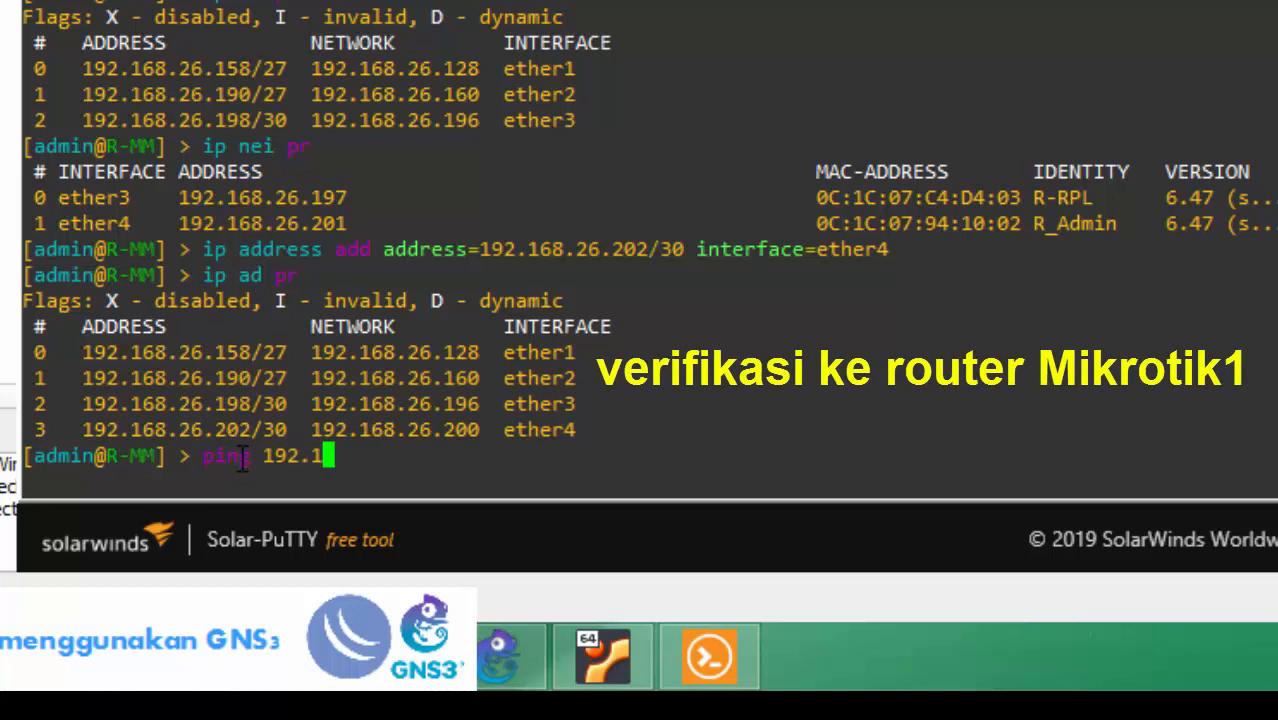
{"action": "type", "text": "68.26.20"}
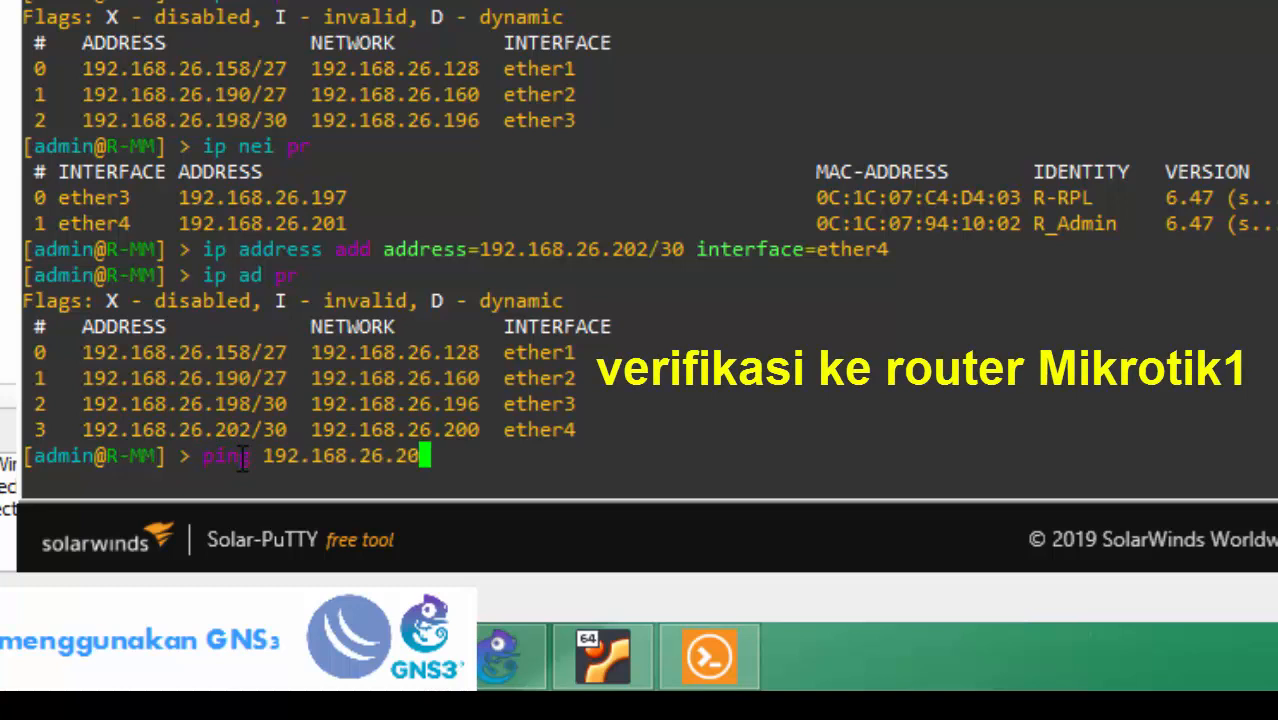
{"action": "type", "text": "1"}
Ping 192.168.26.201 and stop after two successful replies.
{"action": "key", "text": "Return"}
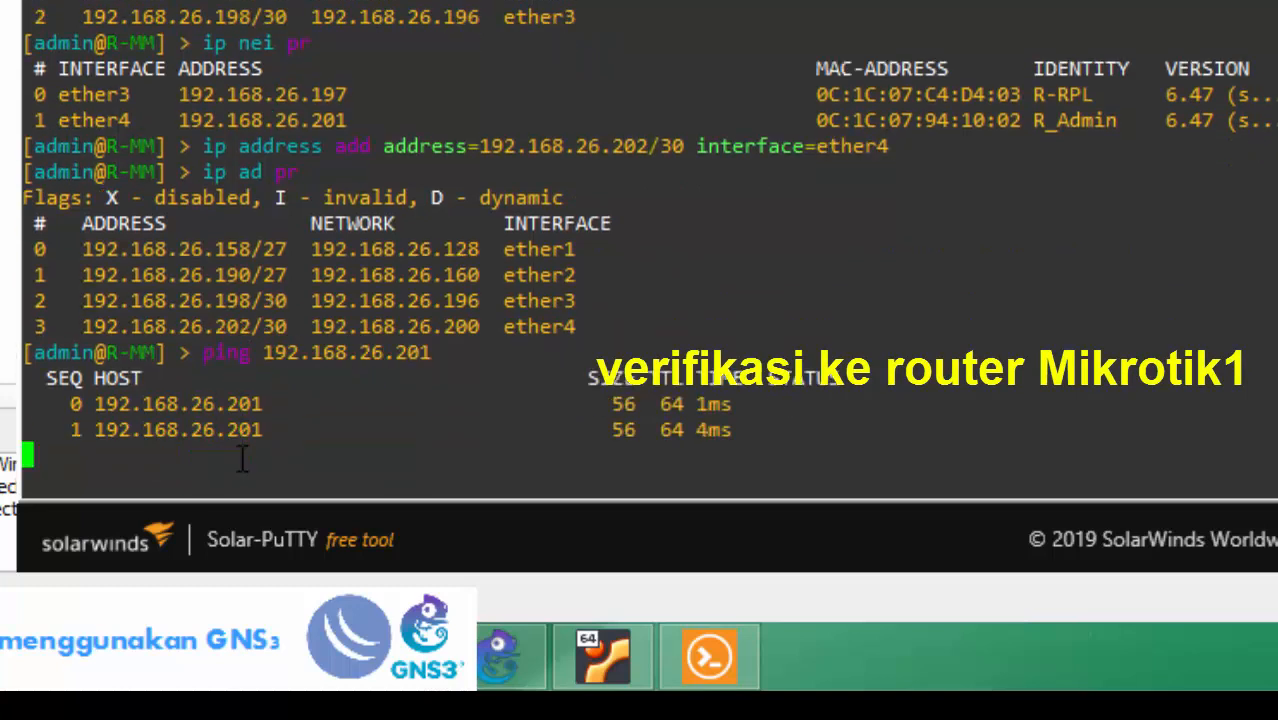
{"action": "key", "text": "ctrl+c"}
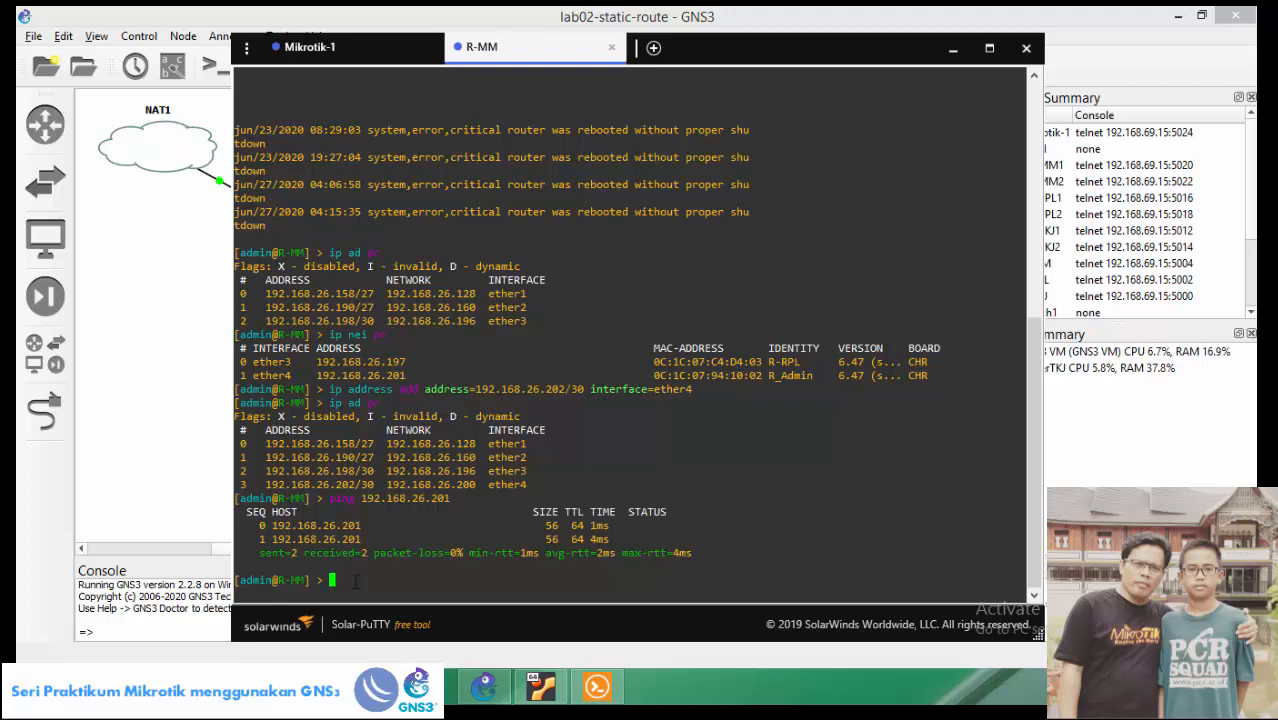
{"action": "left_click", "coordinate": [196, 352]}
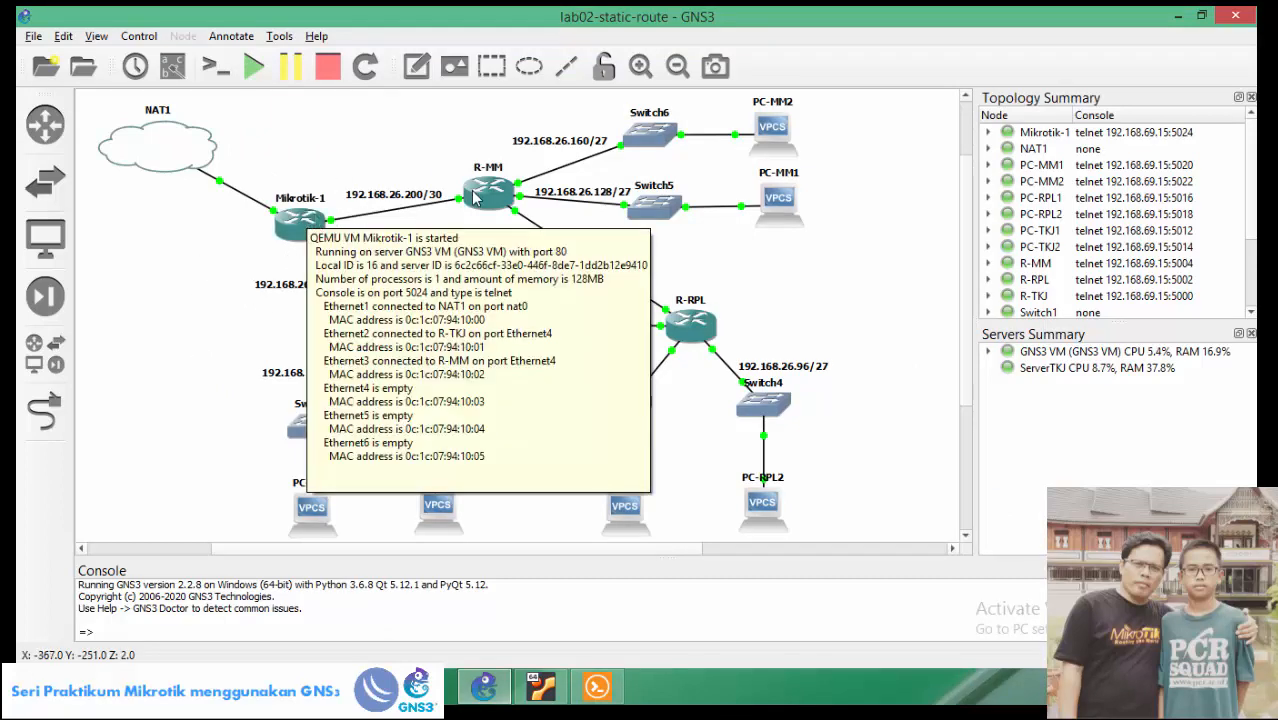
{"action": "mouse_move", "coordinate": [492, 188]}
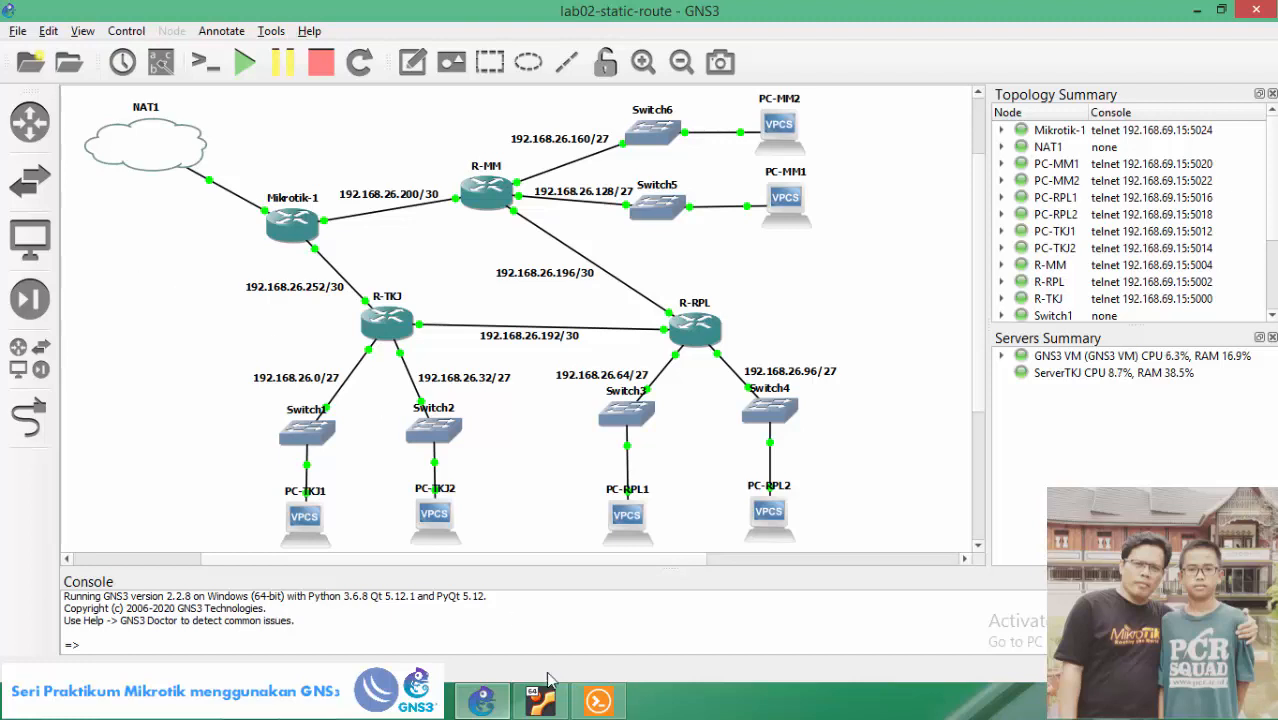
{"action": "left_click", "coordinate": [598, 701]}
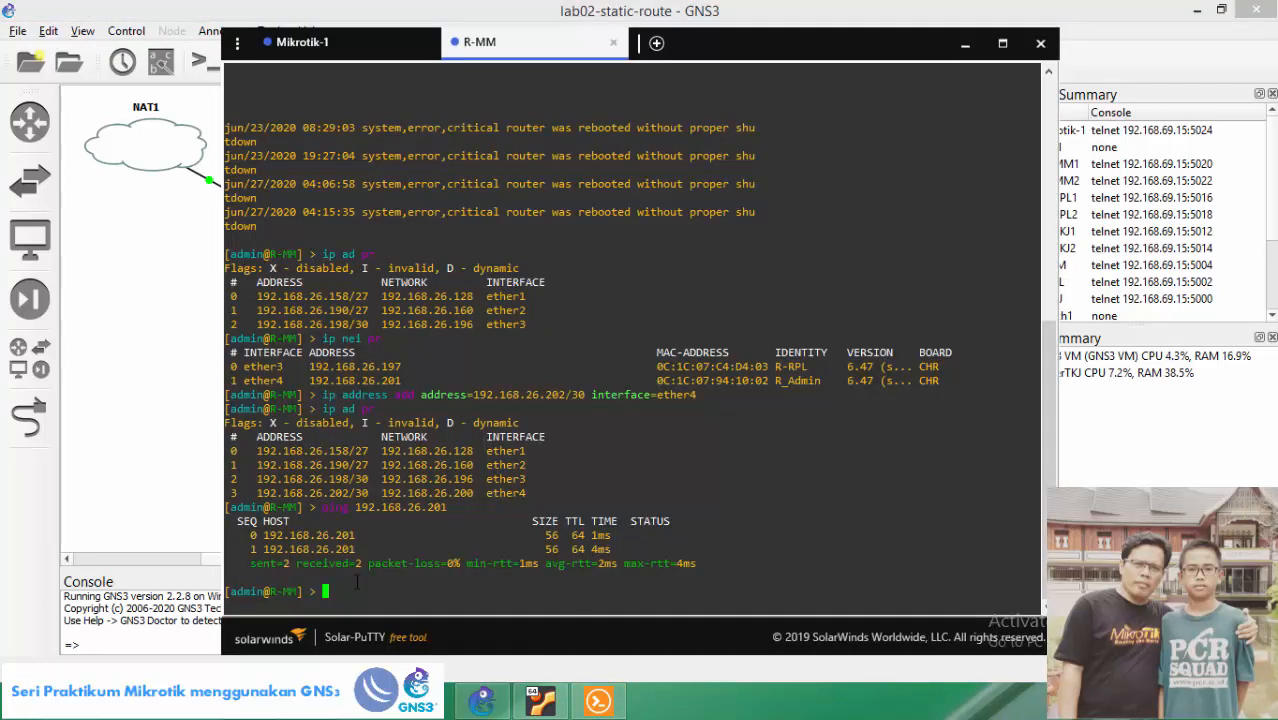
List the OSPF instances on R-MM, then on the Mikrotik-1 session.
{"action": "type", "text": "ro os"}
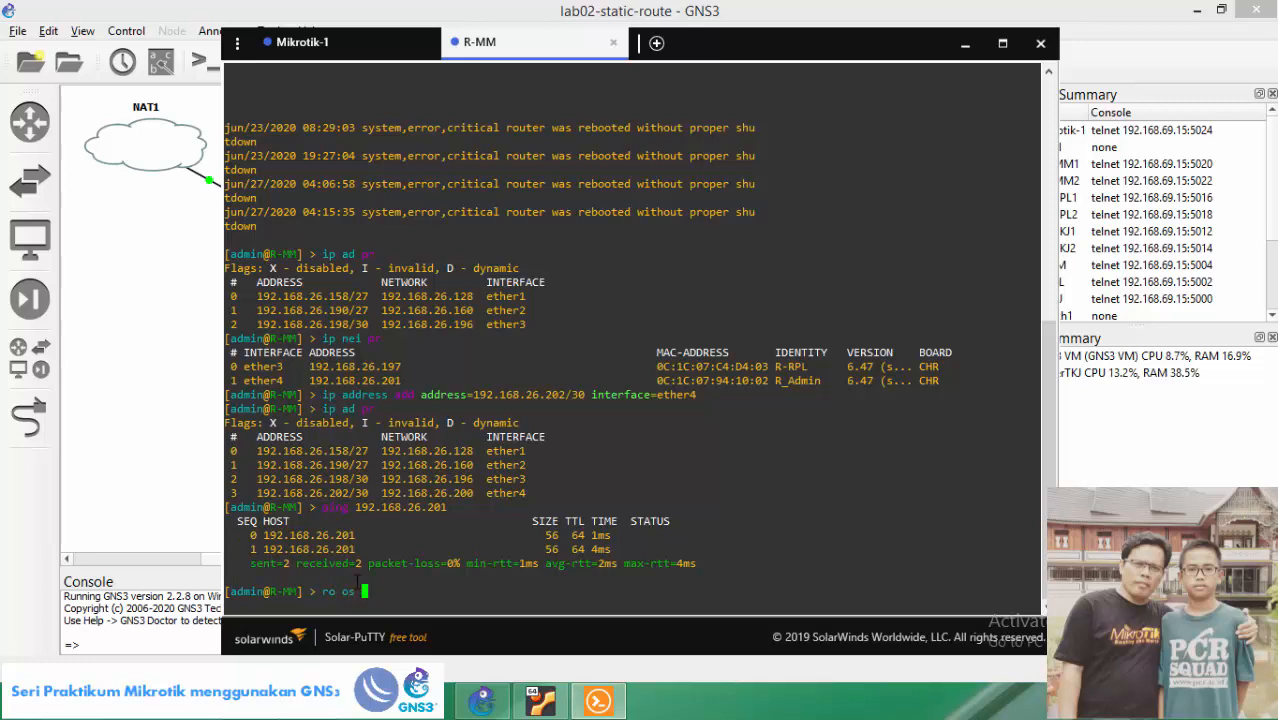
{"action": "type", "text": " ins pr"}
{"action": "key", "text": "Return"}
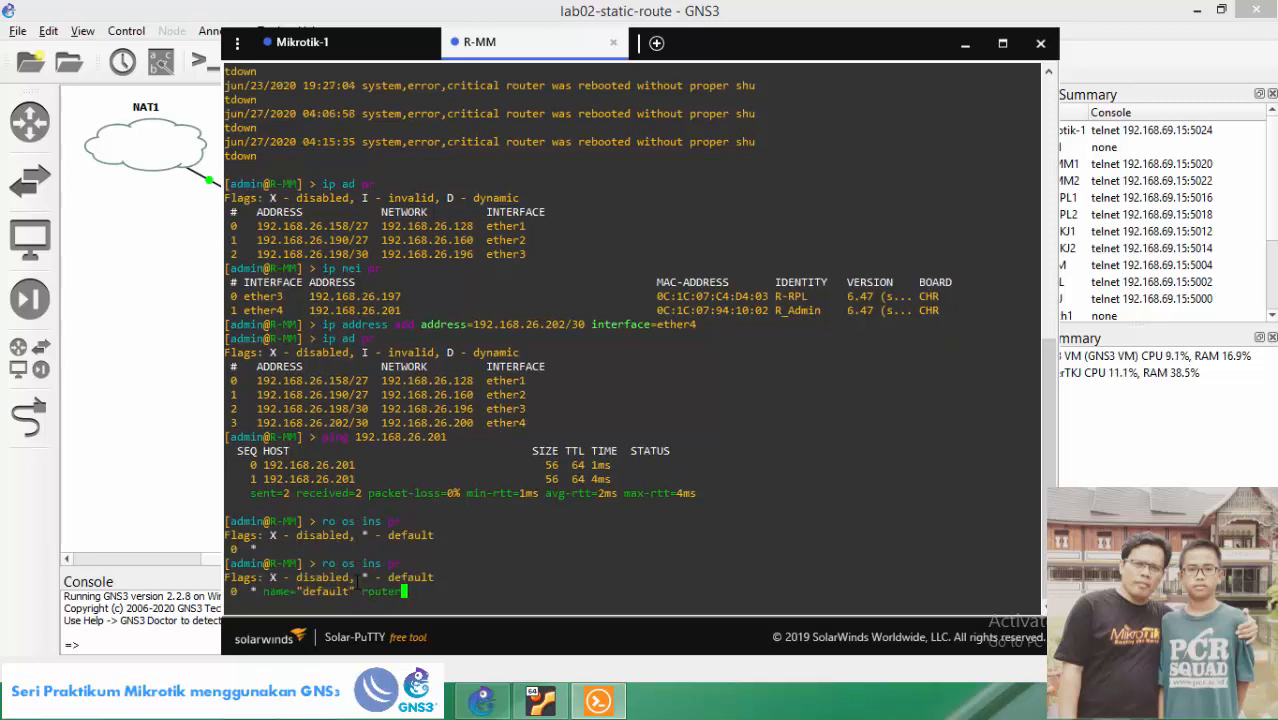
{"action": "right_click", "coordinate": [357, 583]}
{"action": "left_click", "coordinate": [300, 45]}
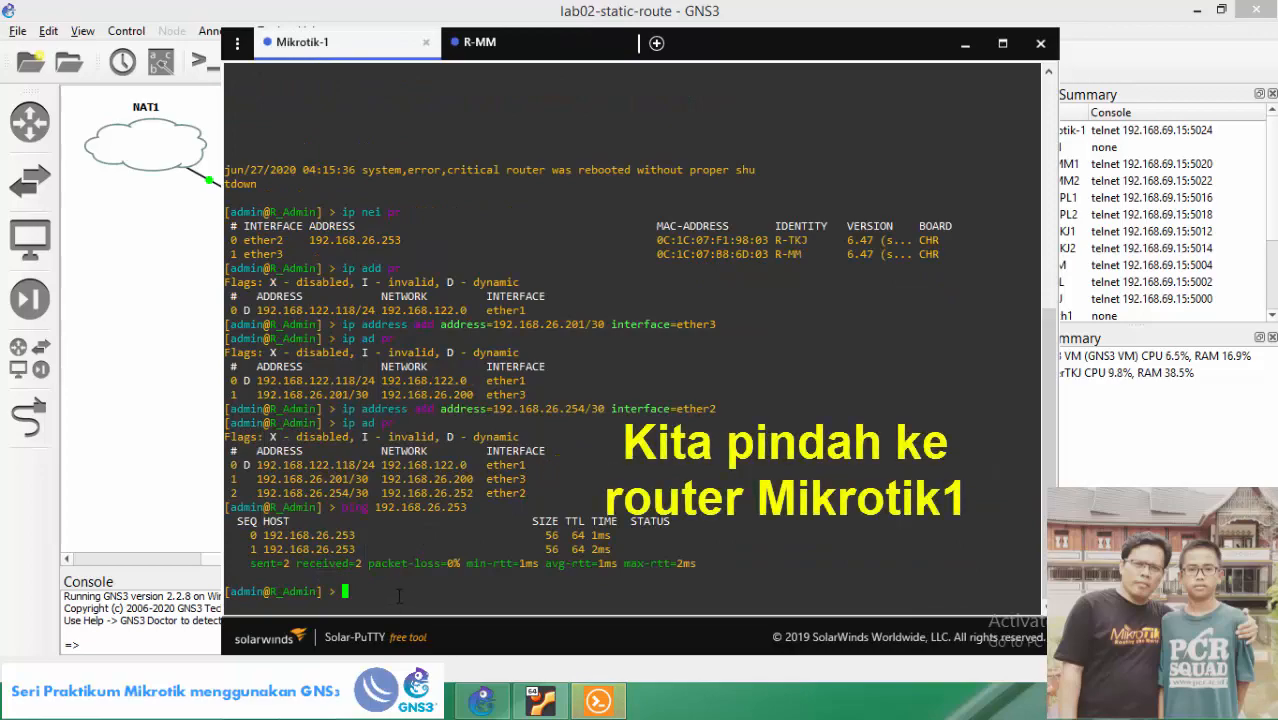
{"action": "type", "text": "ro os "}
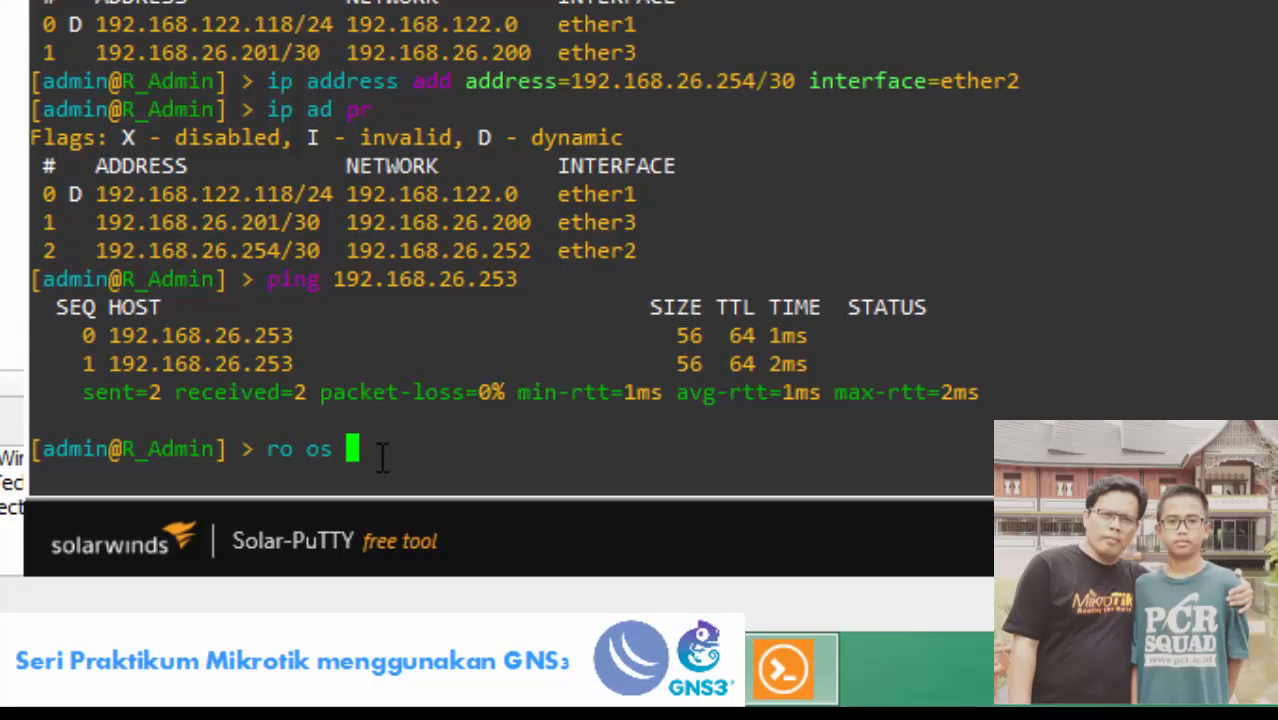
{"action": "type", "text": "ins pr"}
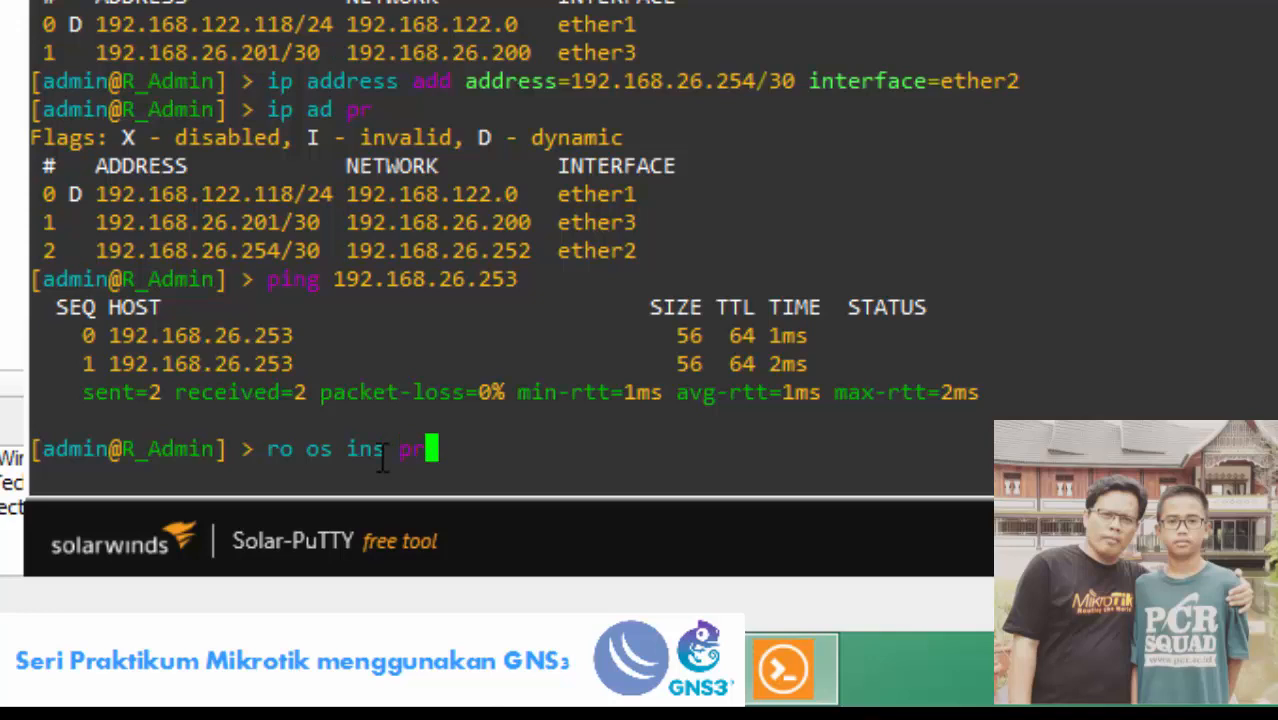
{"action": "key", "text": "Return"}
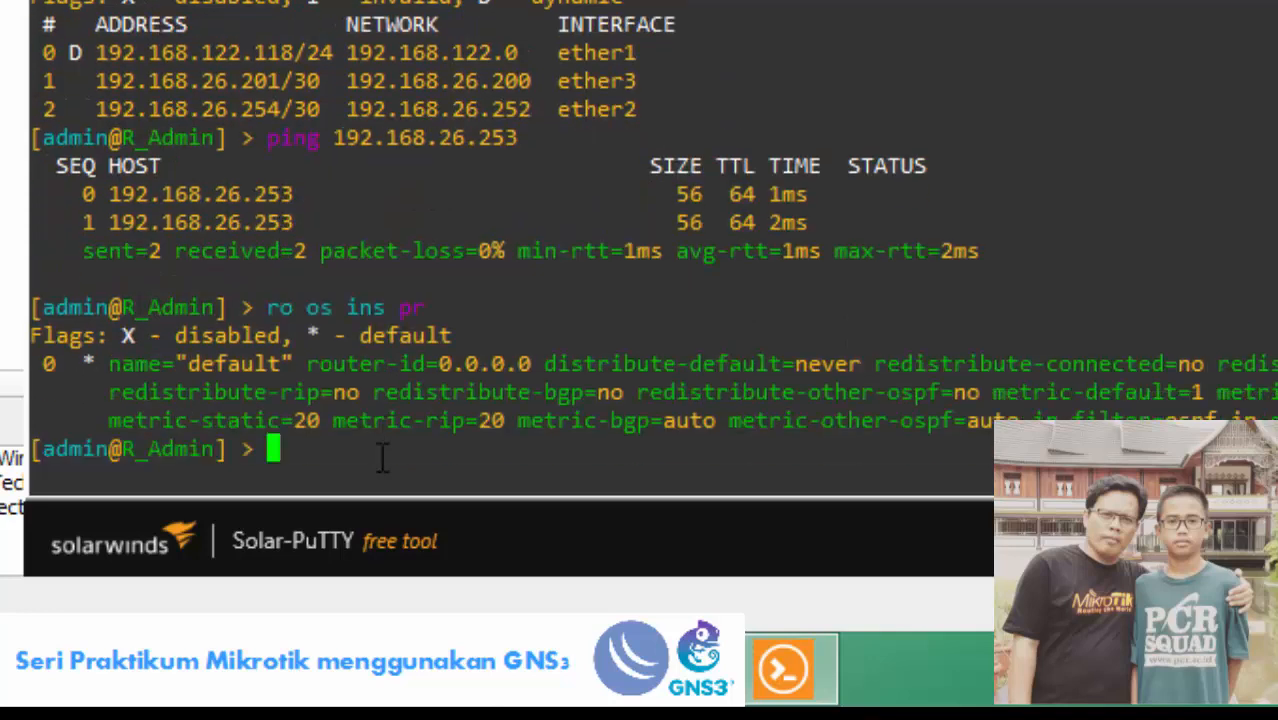
Set instance 0's router-id to 0.0.0.4 and confirm it in the instance listing.
{"action": "type", "text": "ro os "}
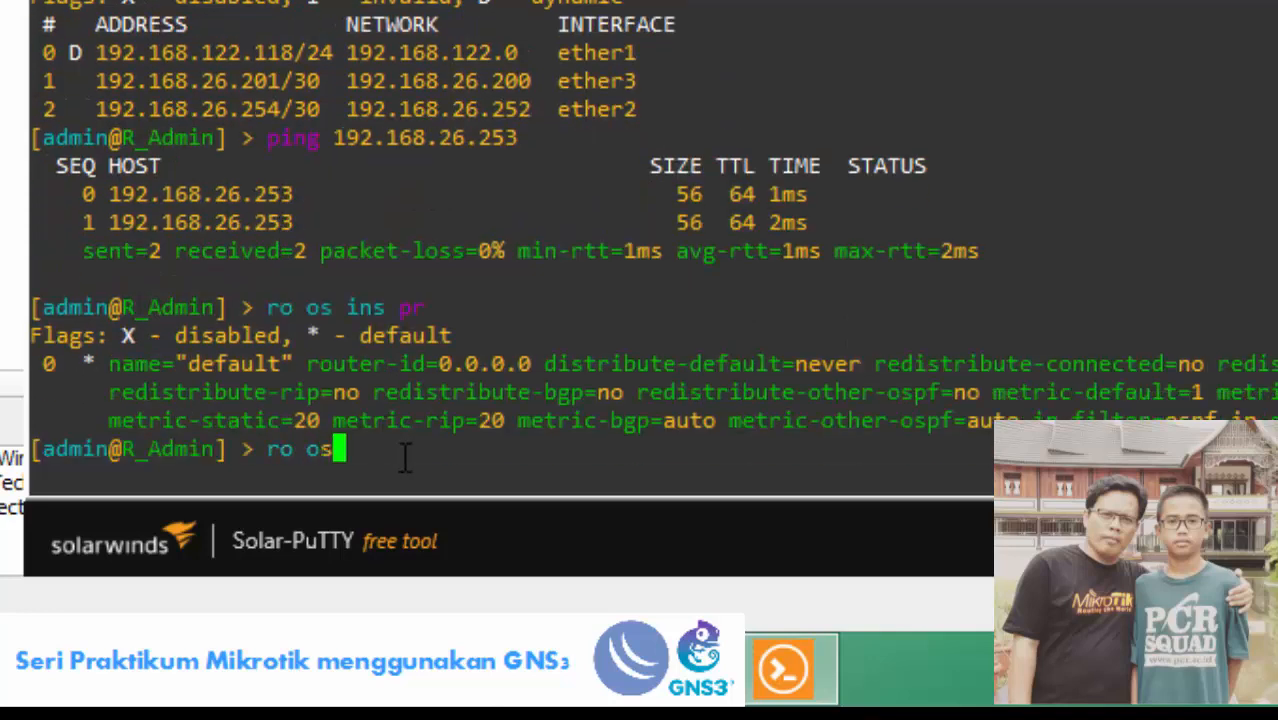
{"action": "type", "text": "ins s"}
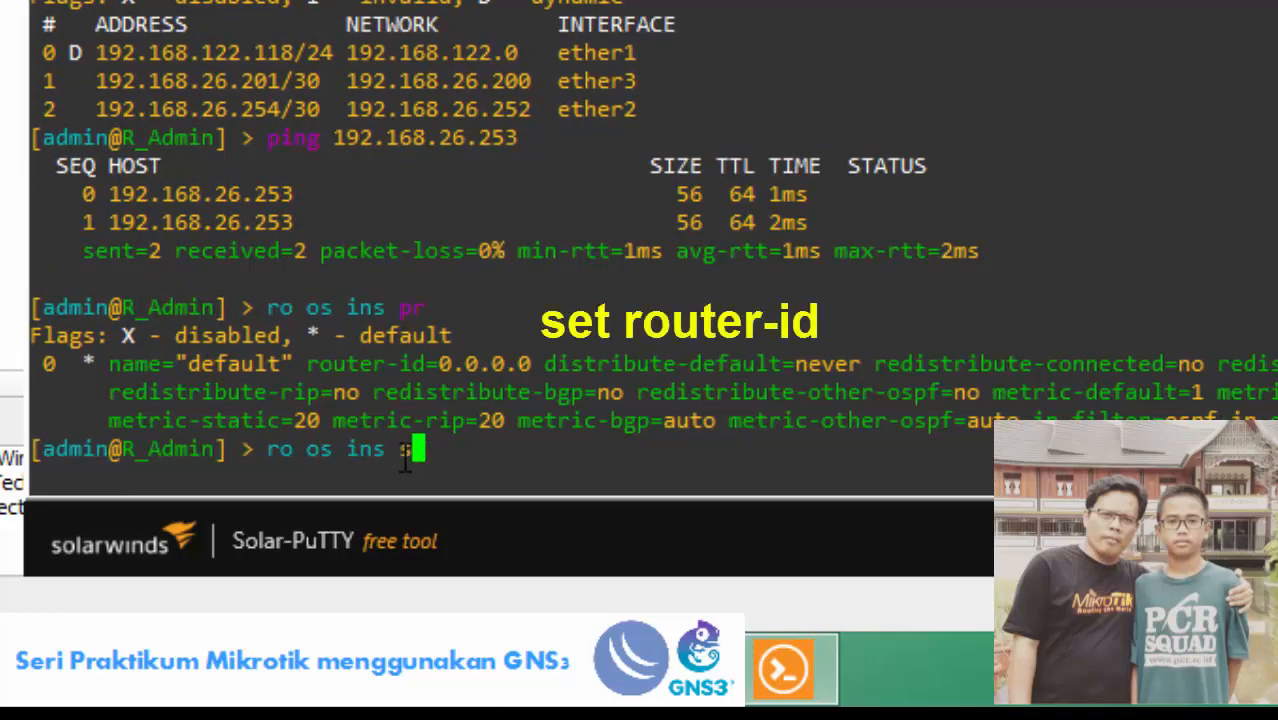
{"action": "type", "text": "et 0 "}
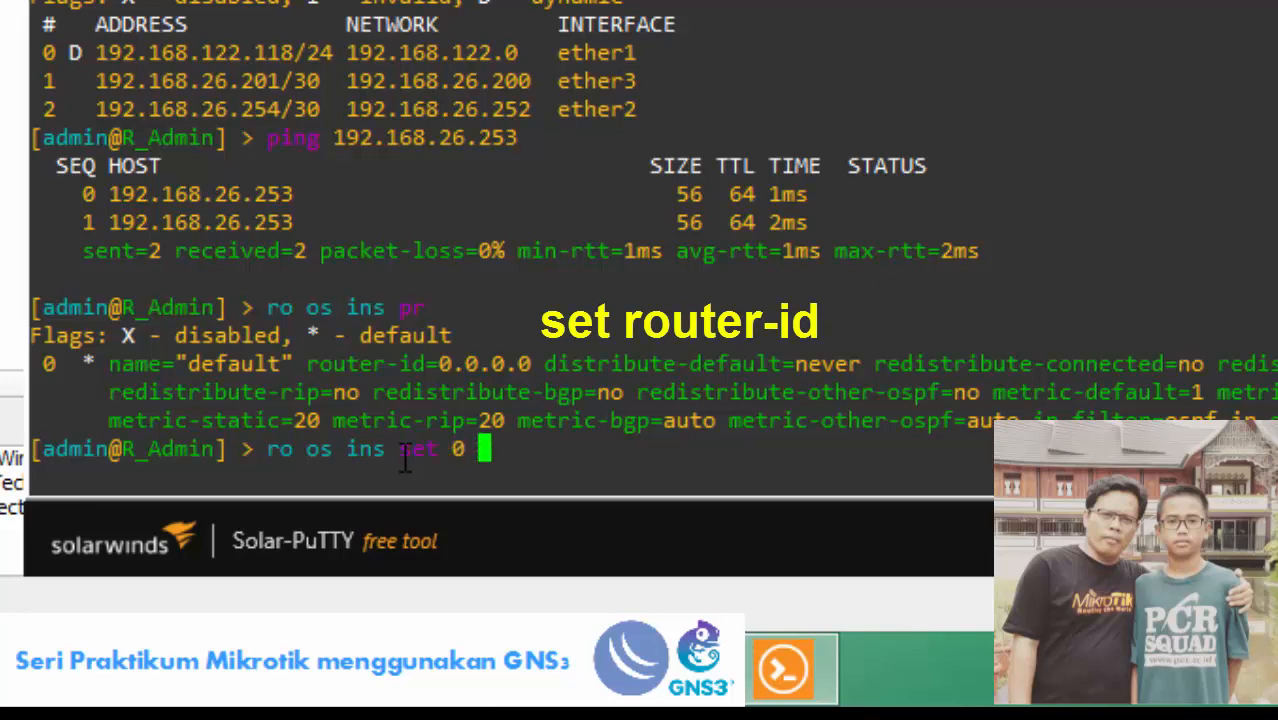
{"action": "type", "text": "rout"}
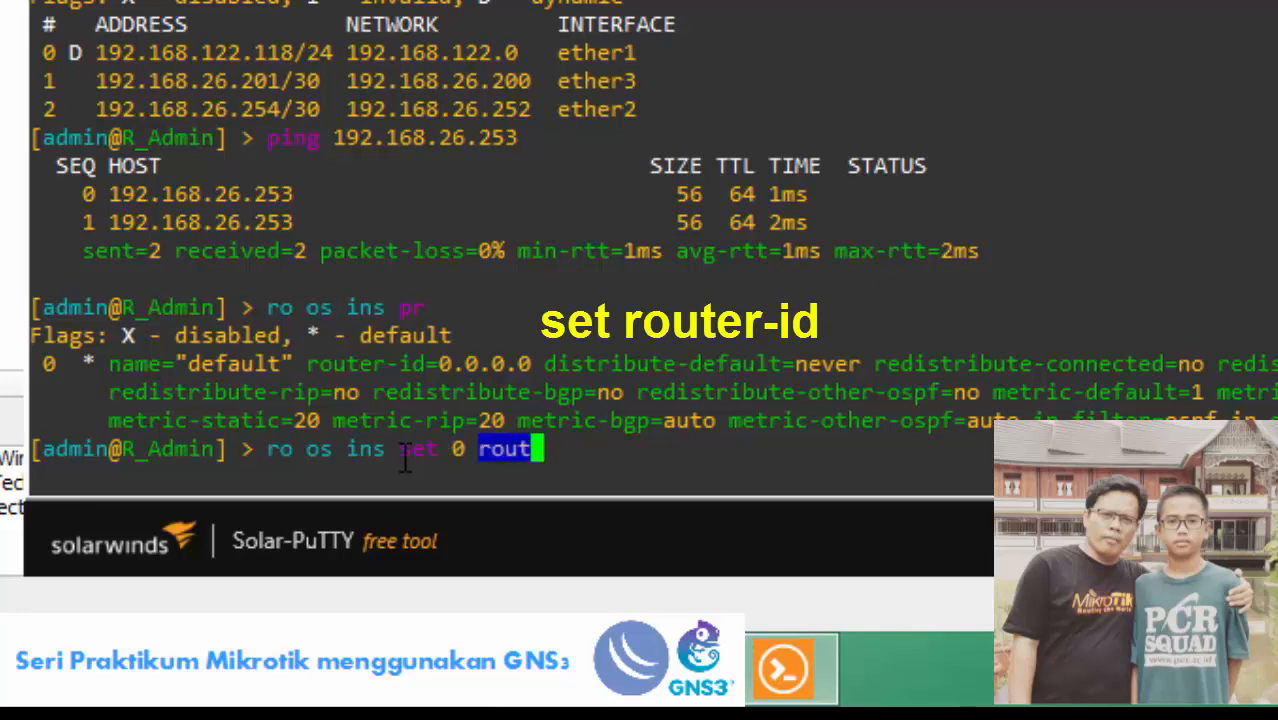
{"action": "key", "text": "Tab"}
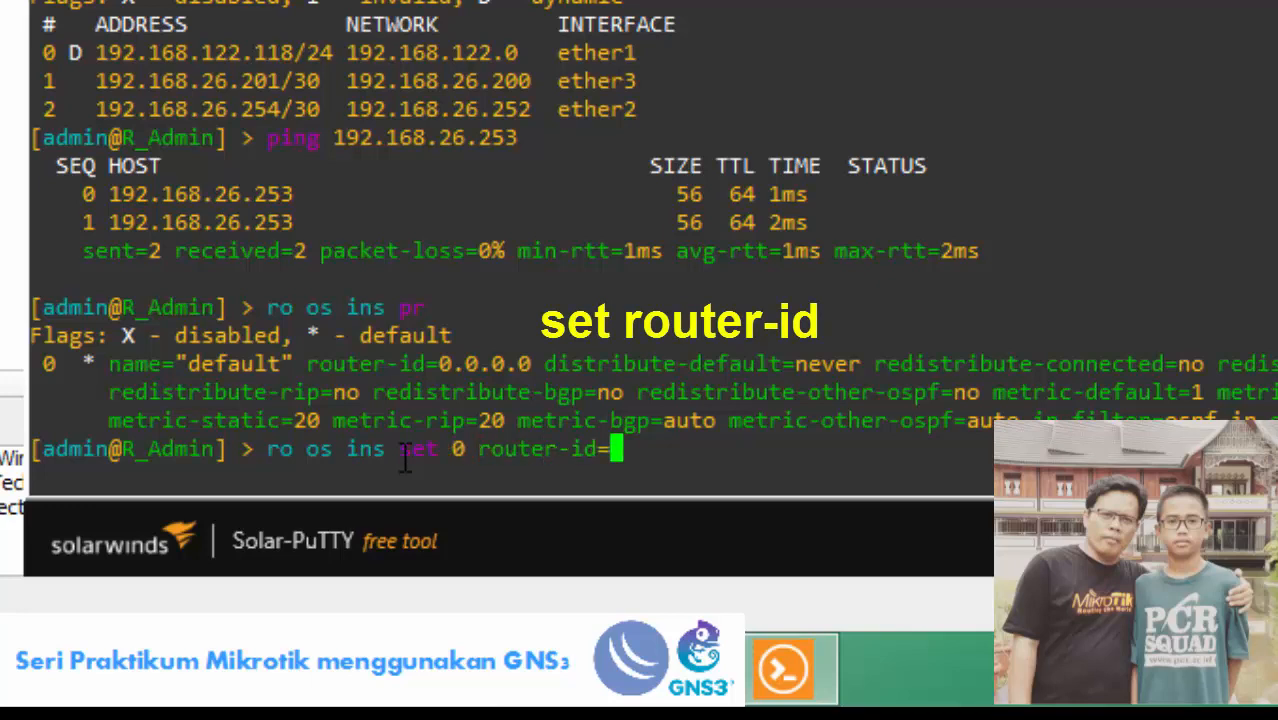
{"action": "type", "text": "0.0.0.4"}
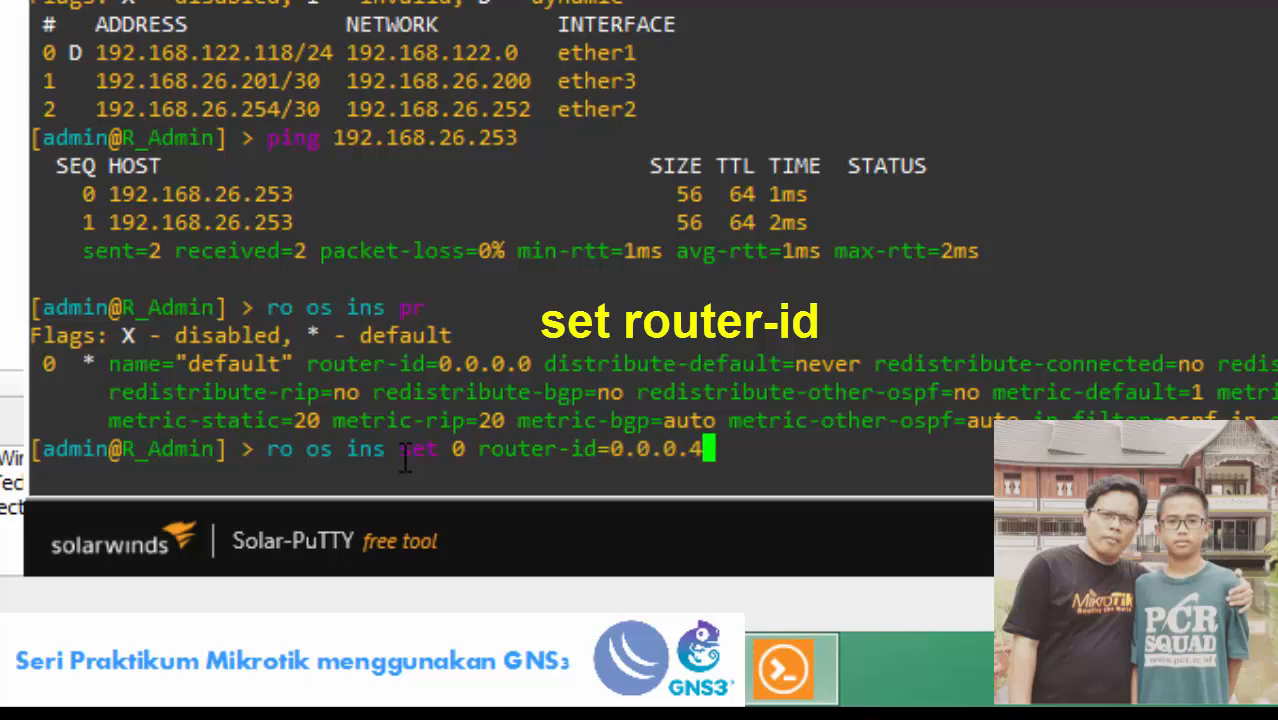
{"action": "key", "text": "Return"}
{"action": "type", "text": "ro "}
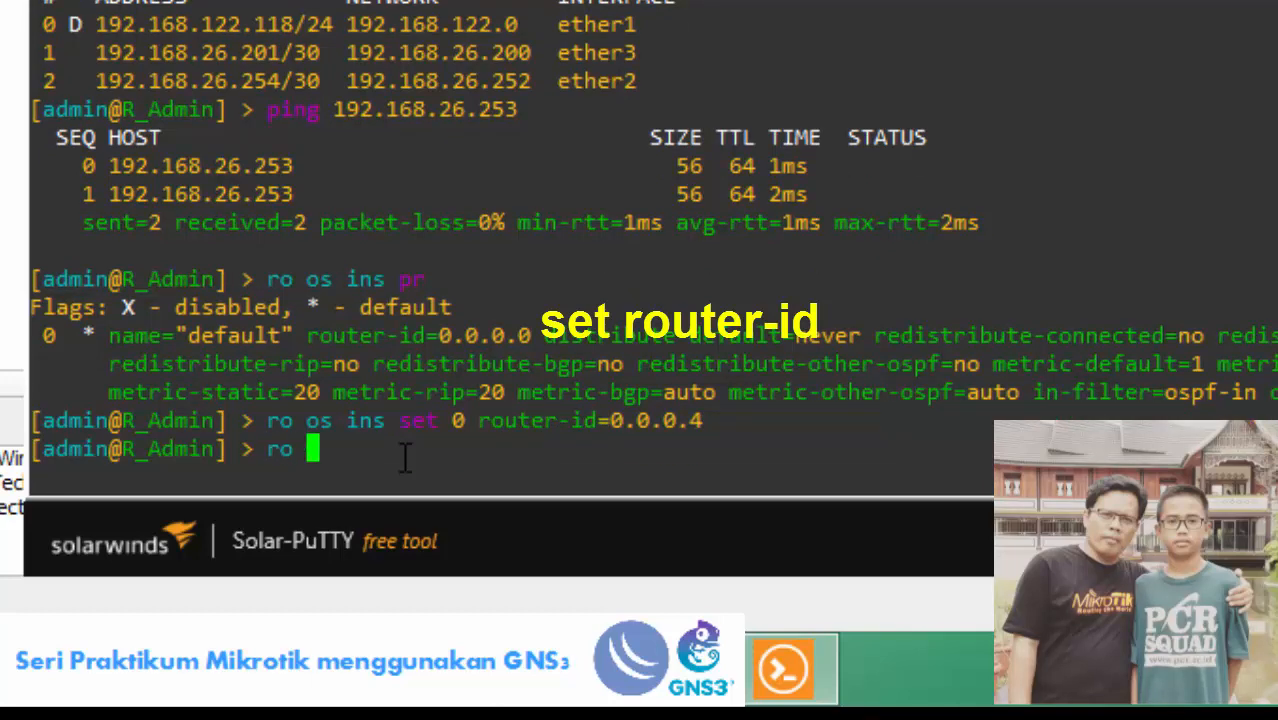
{"action": "type", "text": "os i"}
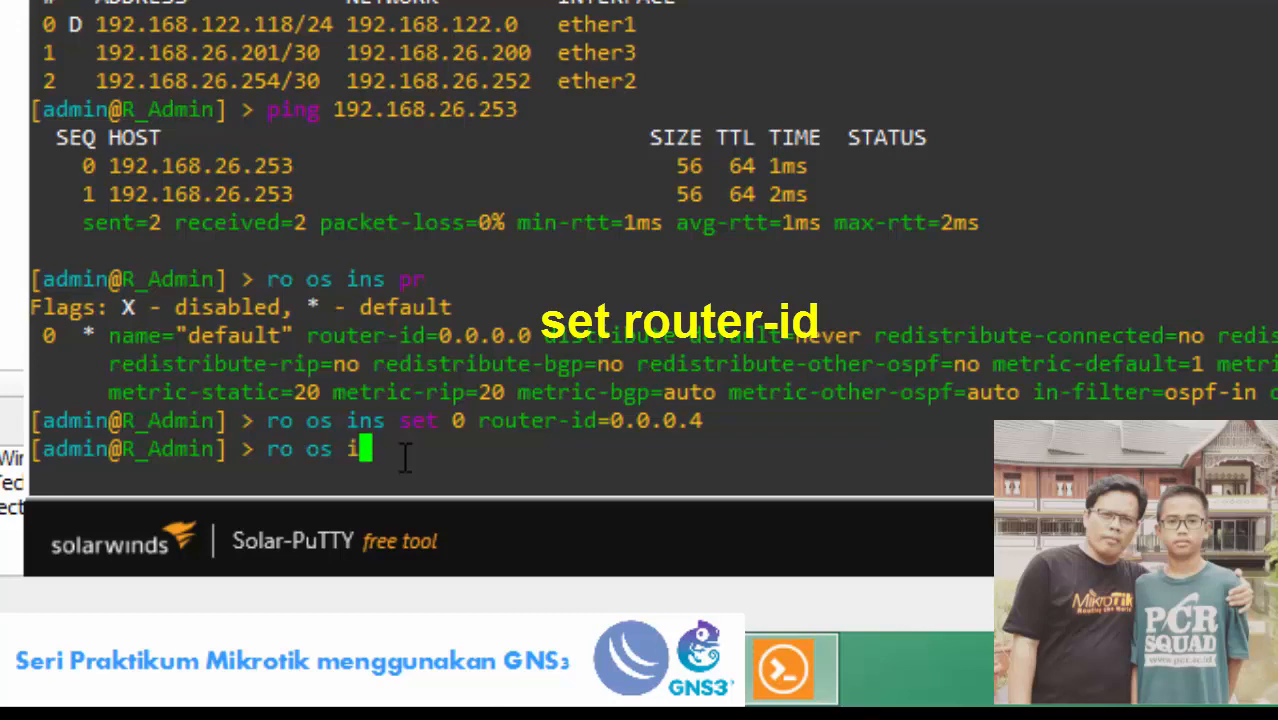
{"action": "type", "text": "ns pr"}
{"action": "key", "text": "Return"}
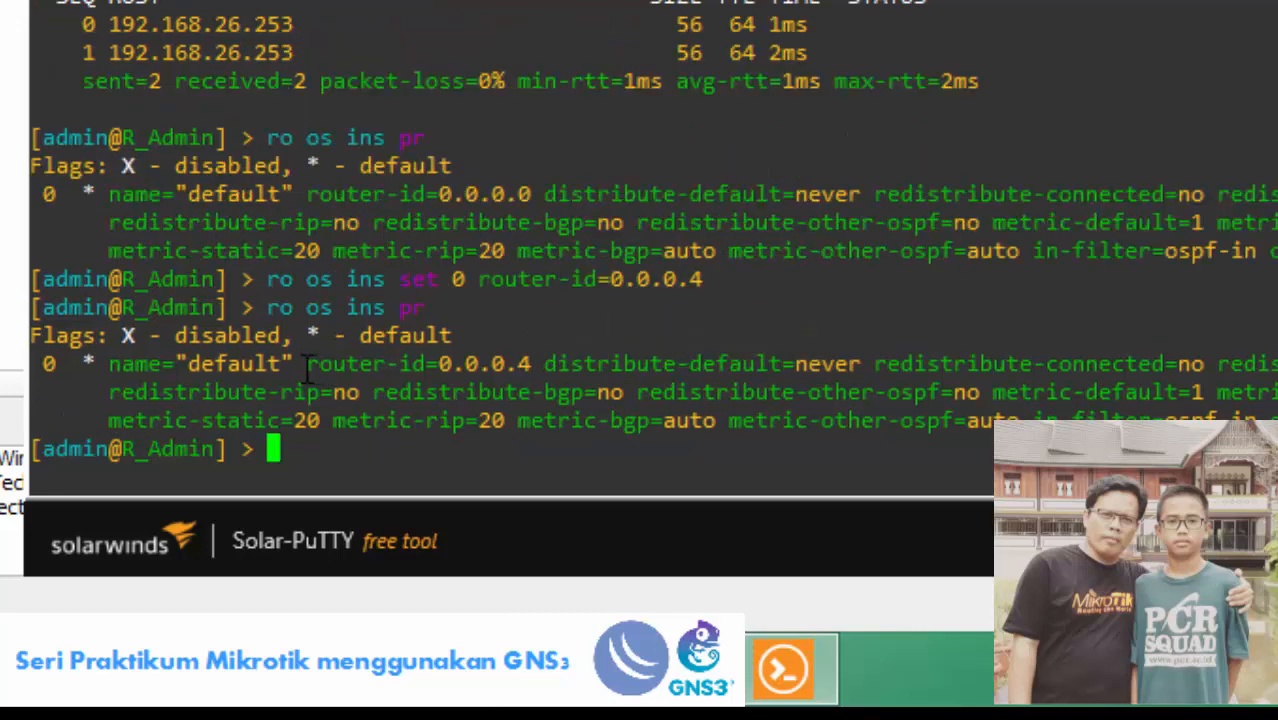
{"action": "left_click_drag", "start_coordinate": [296, 364], "coordinate": [556, 373]}
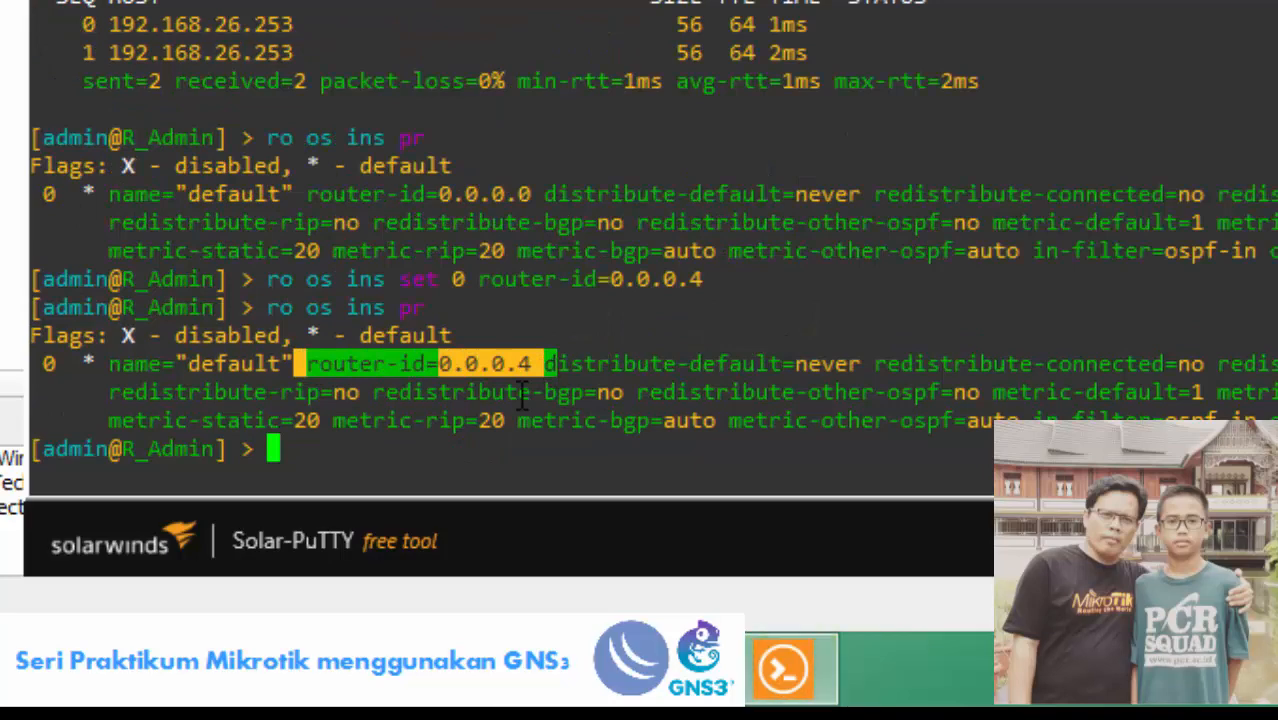
List the OSPF areas, add area1 with area-id 1.1.1.1, and list them again.
{"action": "type", "text": "ro o"}
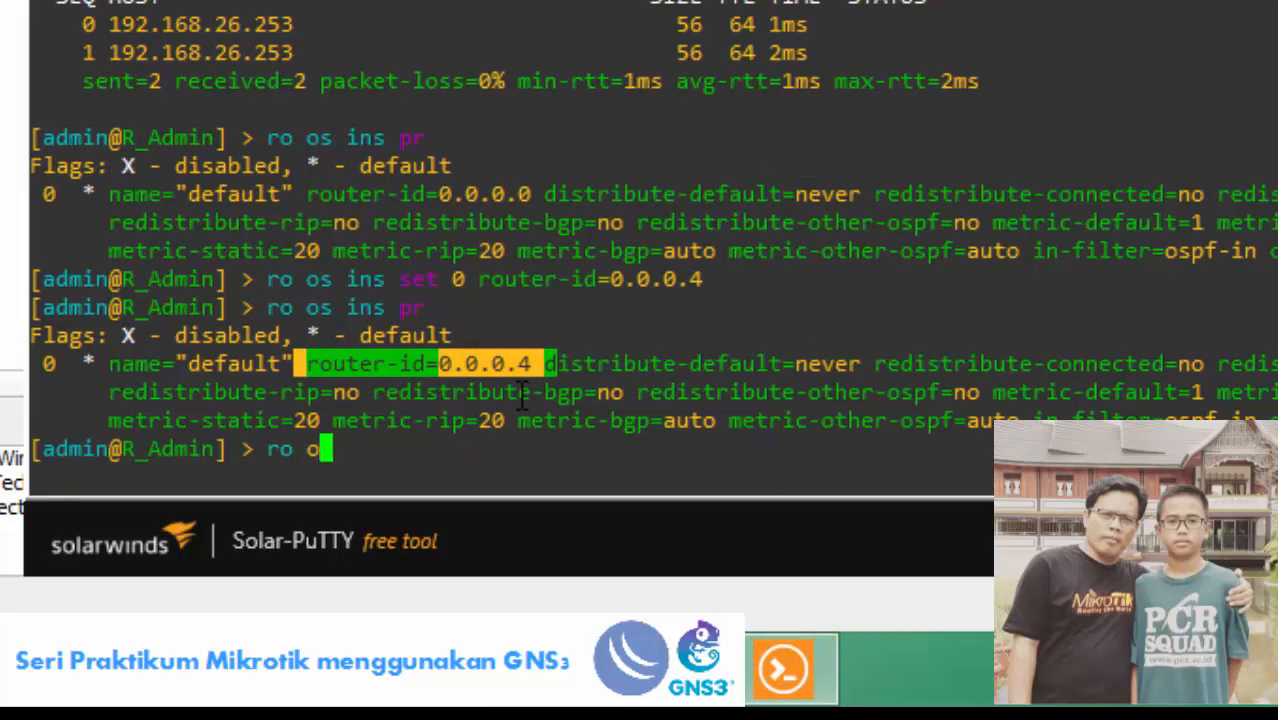
{"action": "type", "text": "s area pr"}
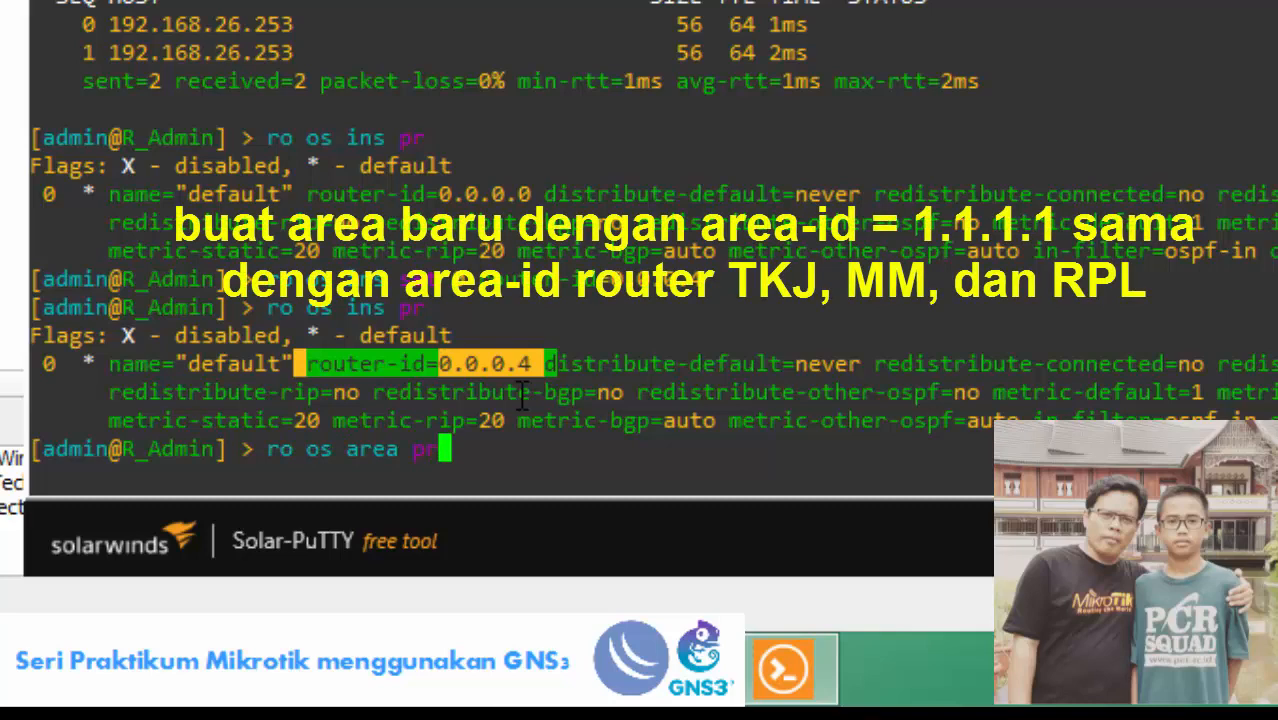
{"action": "key", "text": "Return"}
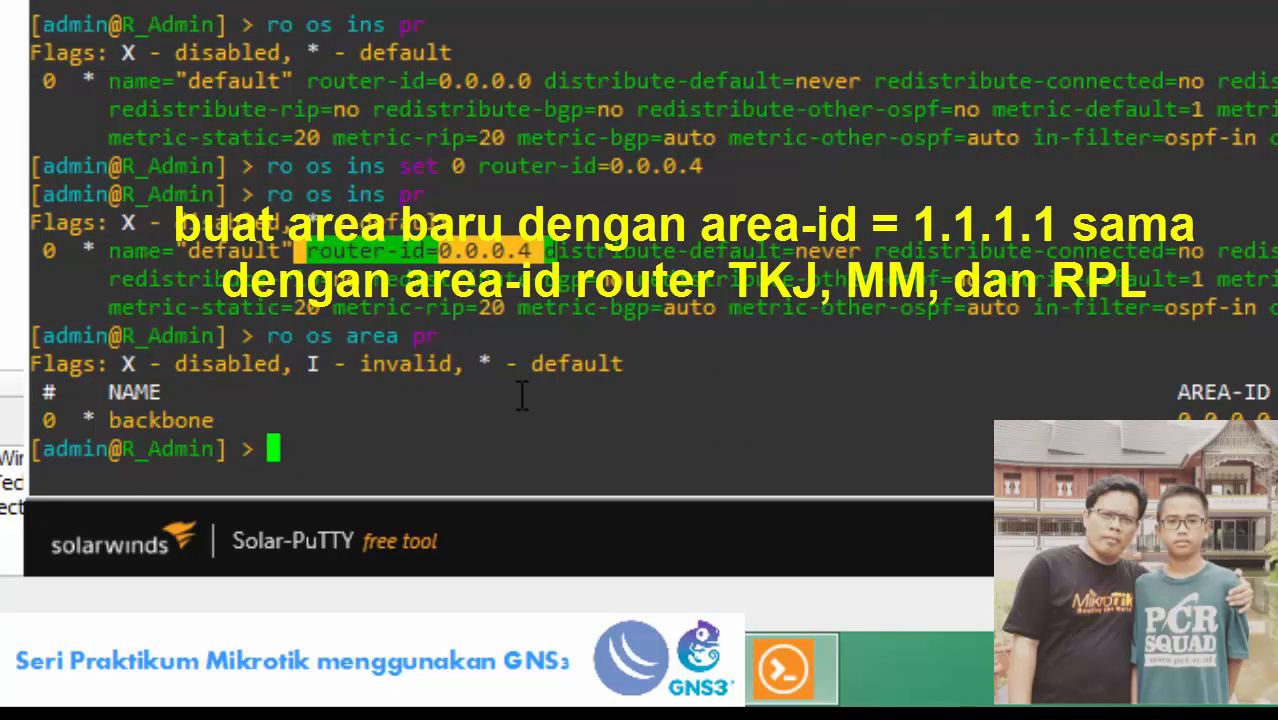
{"action": "type", "text": "ro os area a"}
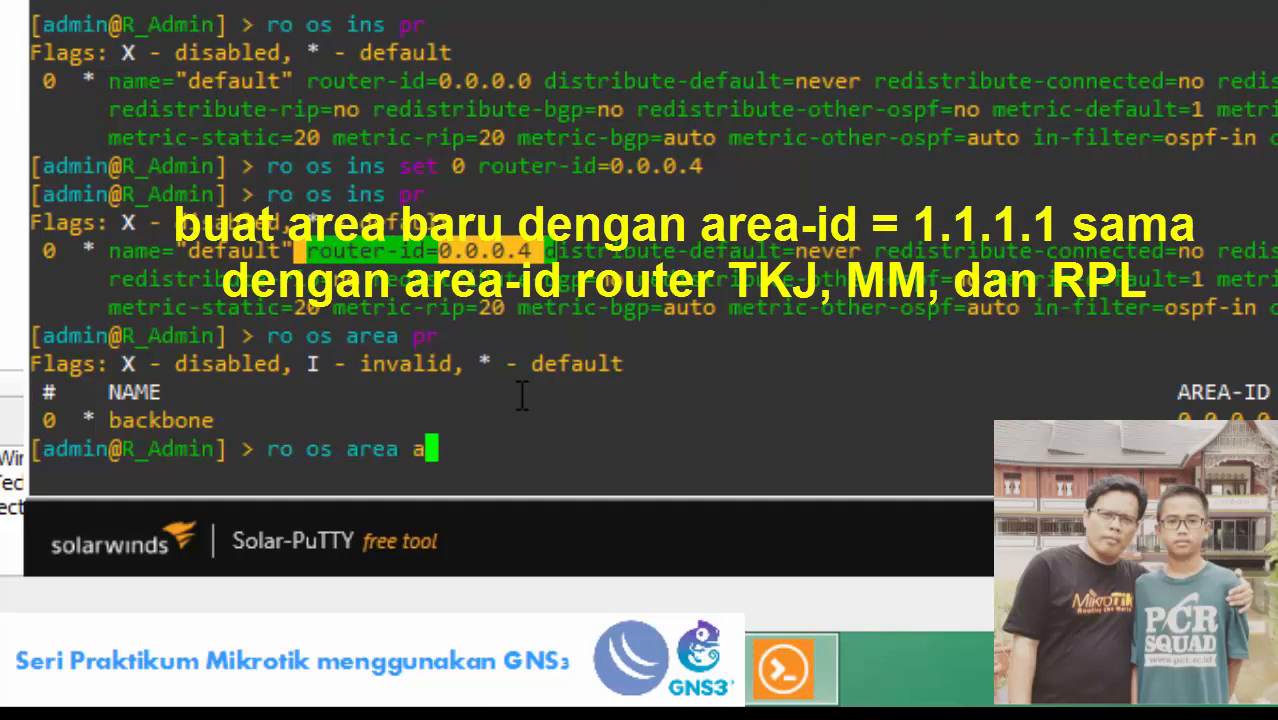
{"action": "type", "text": "dd area-id=1.1."}
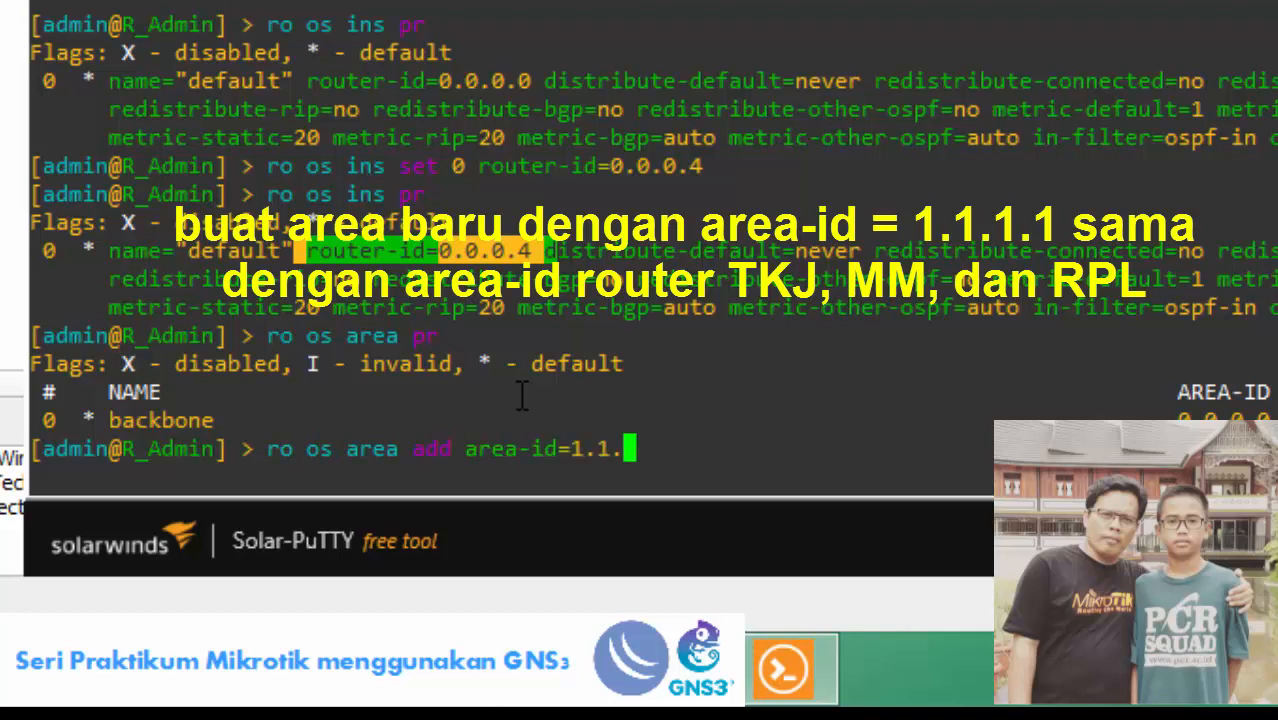
{"action": "type", "text": "1.1 na"}
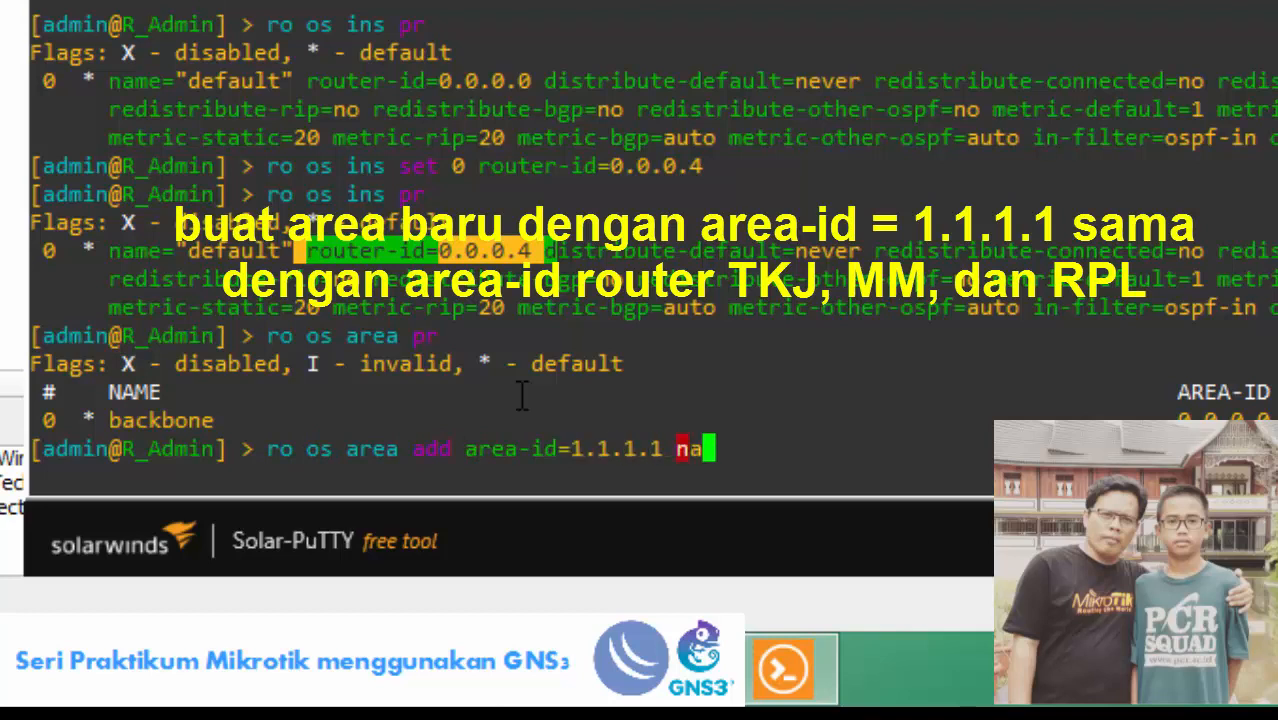
{"action": "type", "text": "me=area1"}
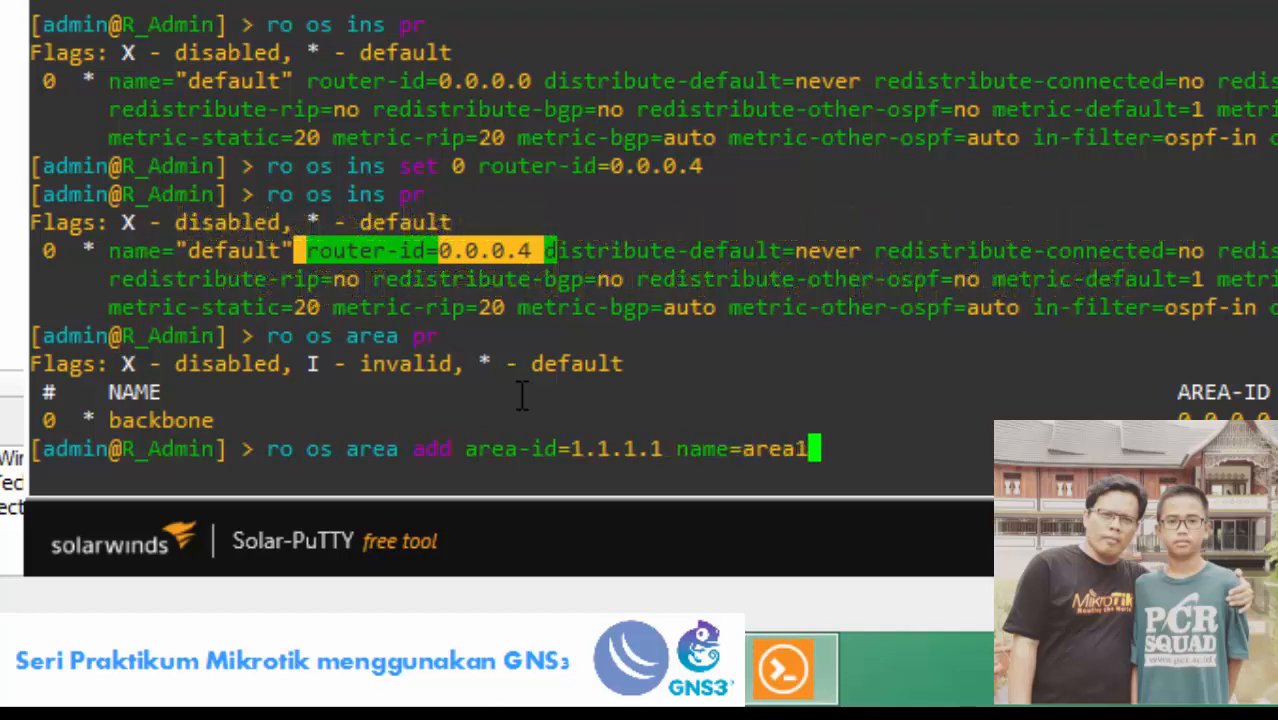
{"action": "key", "text": "Return"}
{"action": "key", "text": "Up"}
{"action": "key", "text": "Up"}
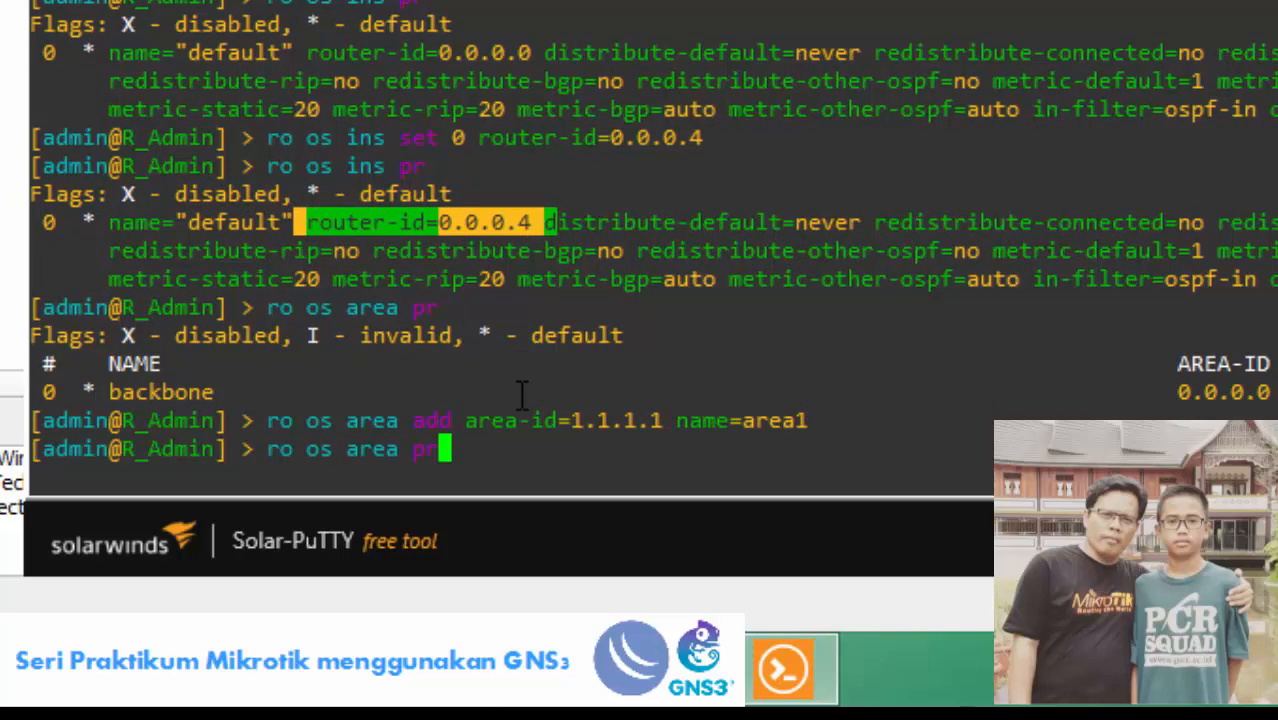
{"action": "key", "text": "Return"}
{"action": "type", "text": "ip "}
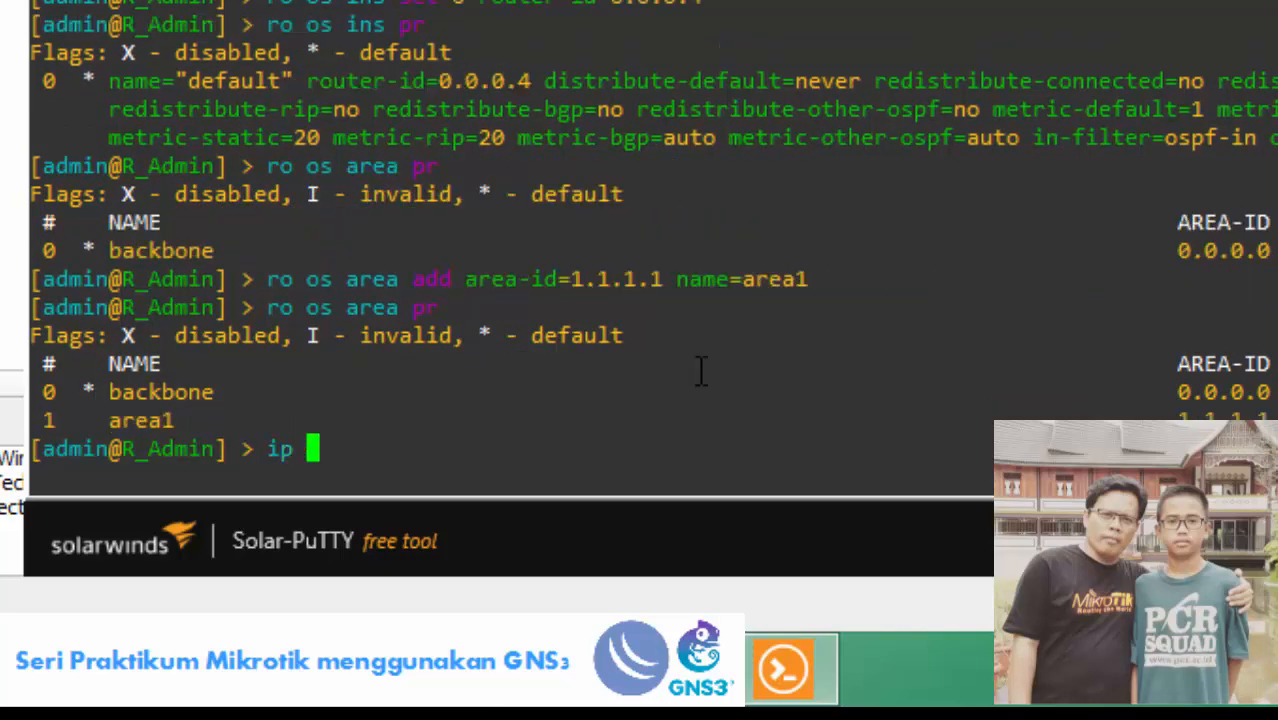
{"action": "type", "text": "ro pr"}
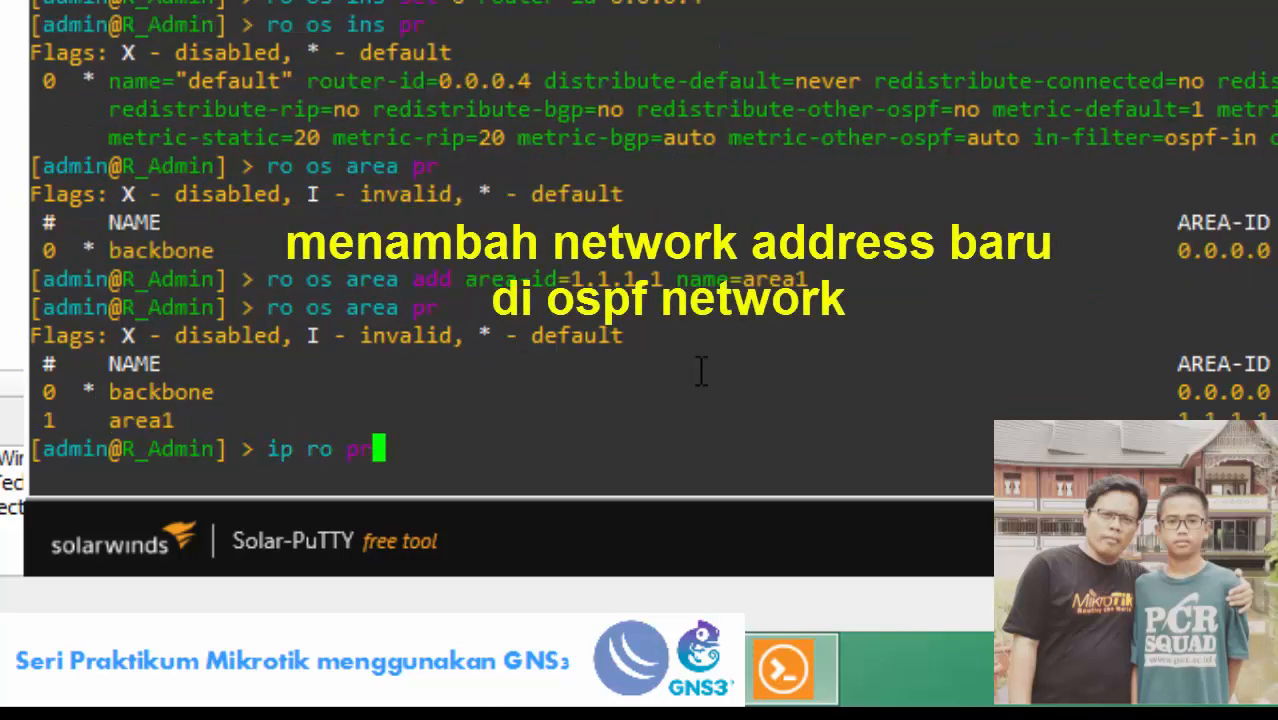
Show the routing table and add network 192.168.26.200/30 to area1.
{"action": "key", "text": "Return"}
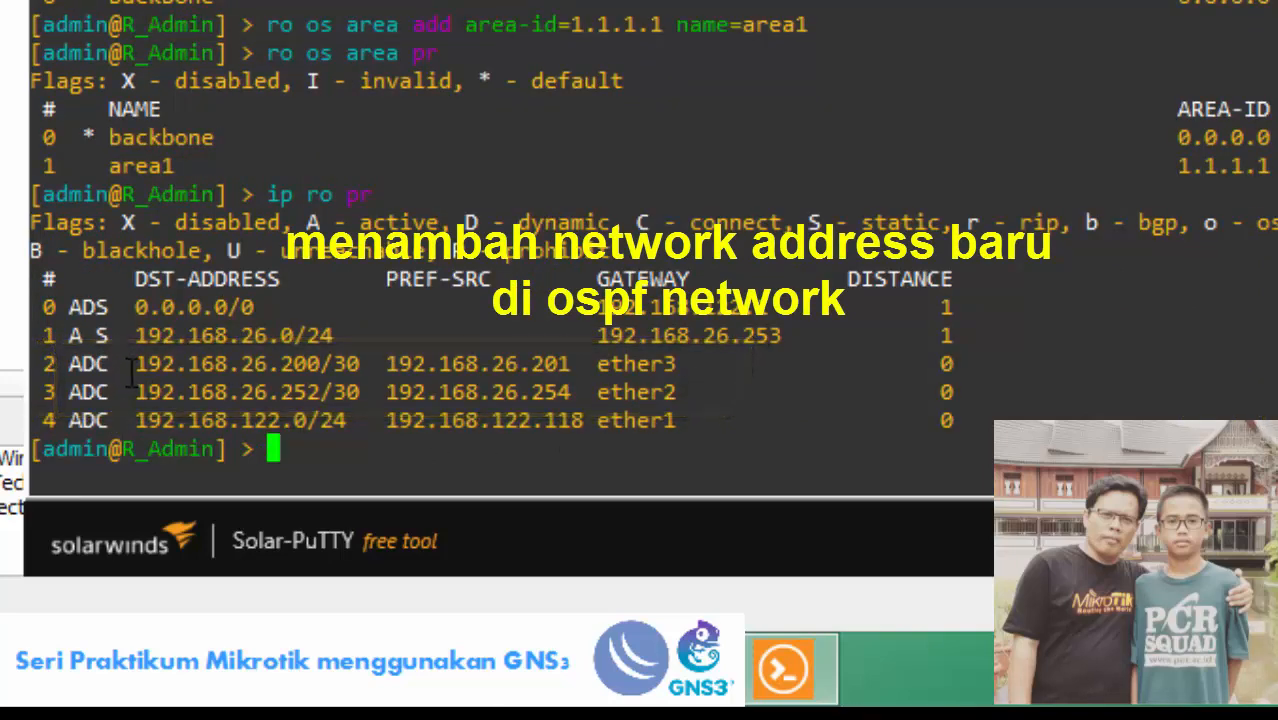
{"action": "type", "text": "ro os "}
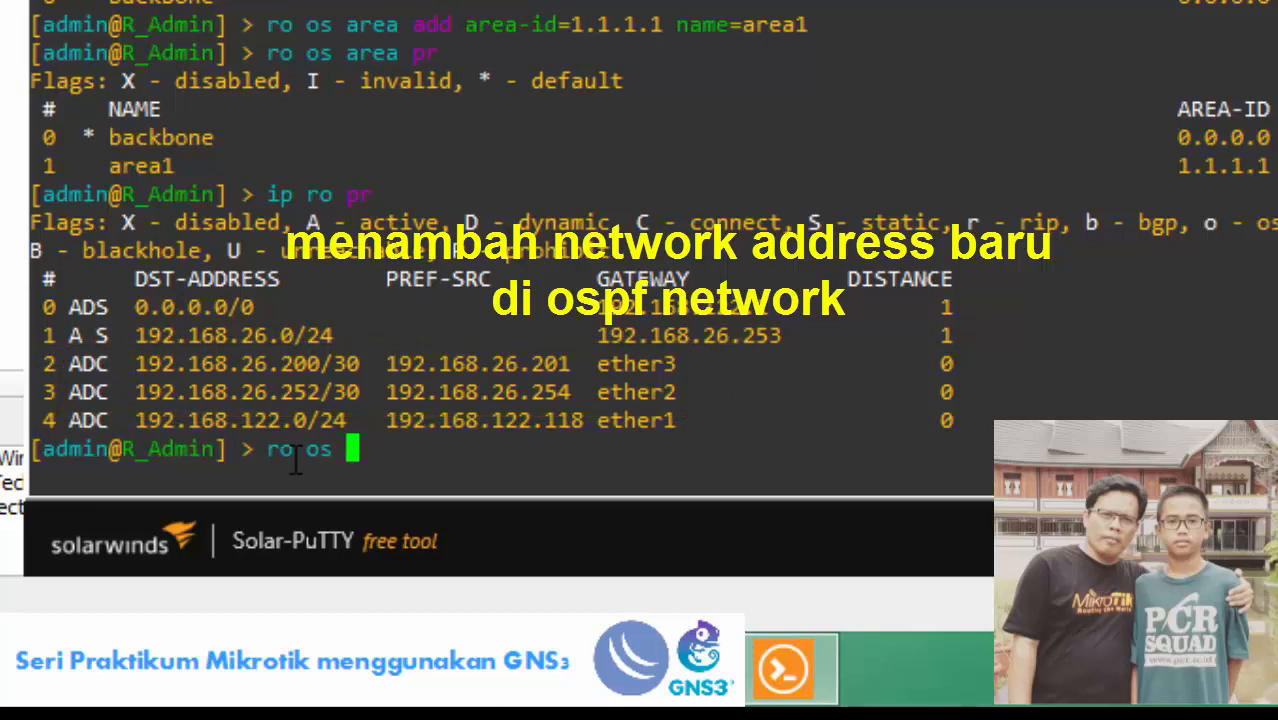
{"action": "type", "text": "net a"}
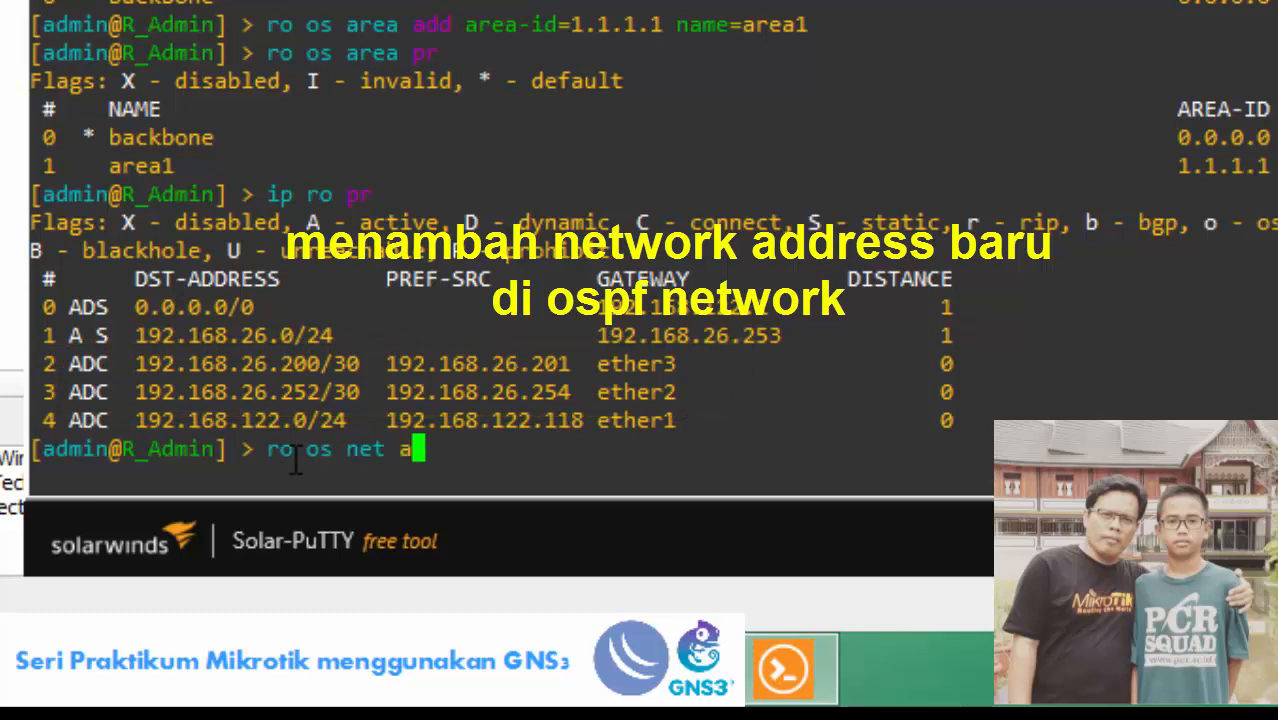
{"action": "type", "text": "dd net"}
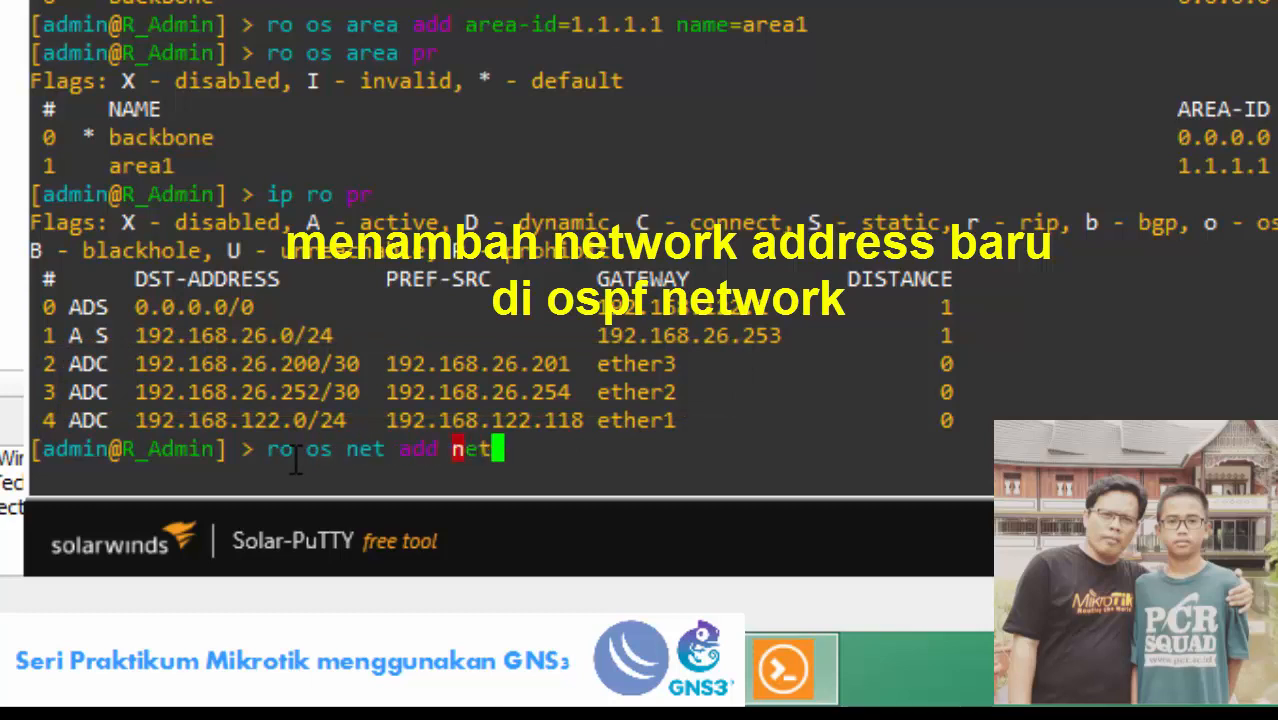
{"action": "type", "text": "work=192."}
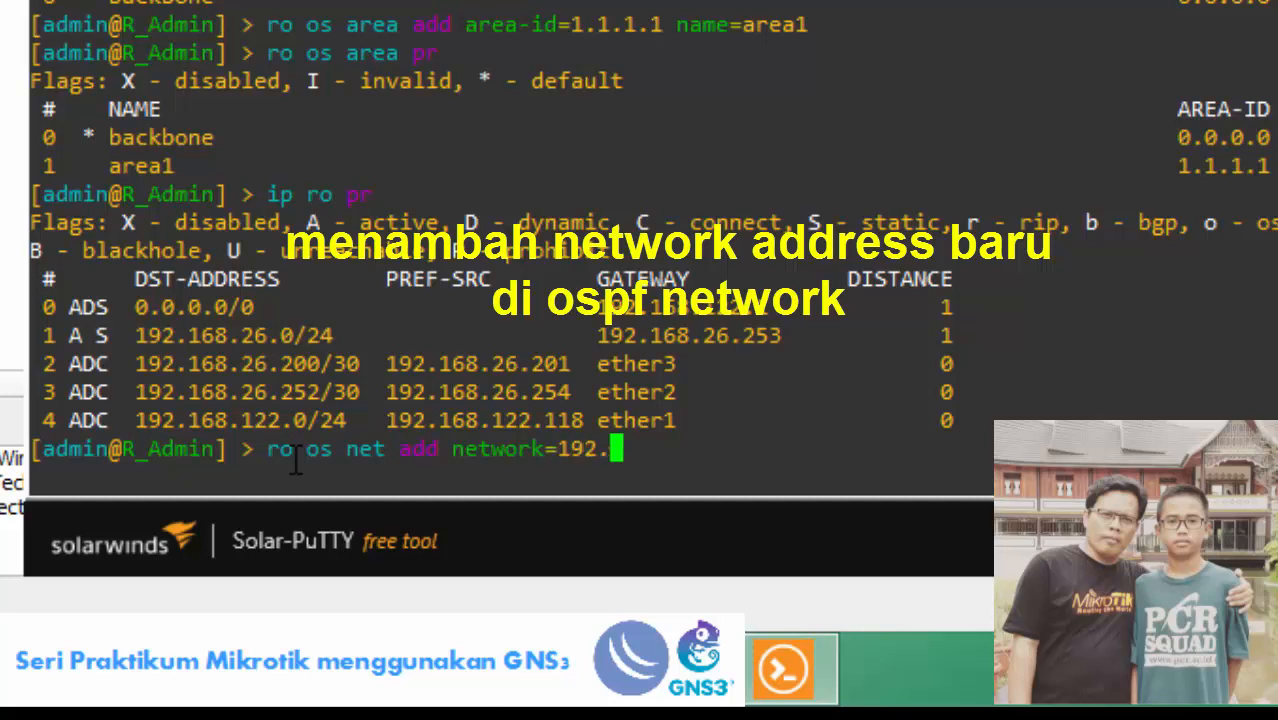
{"action": "type", "text": "168.26."}
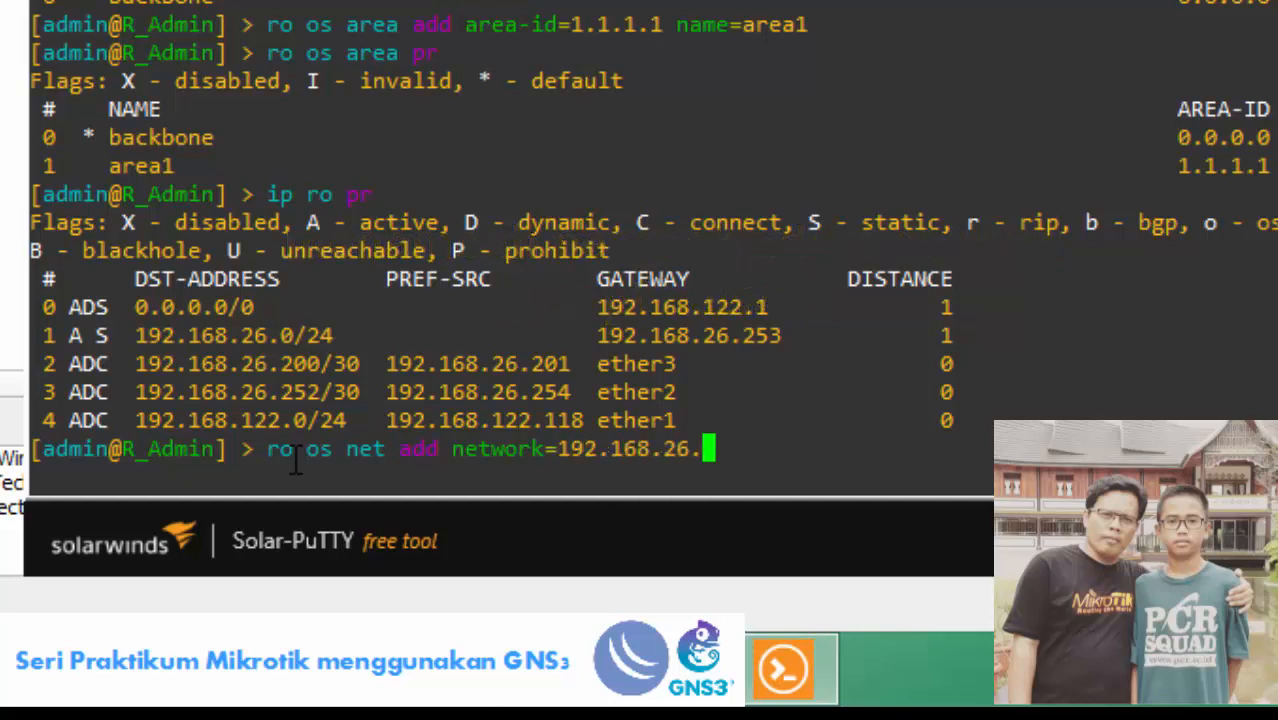
{"action": "type", "text": "200/30"}
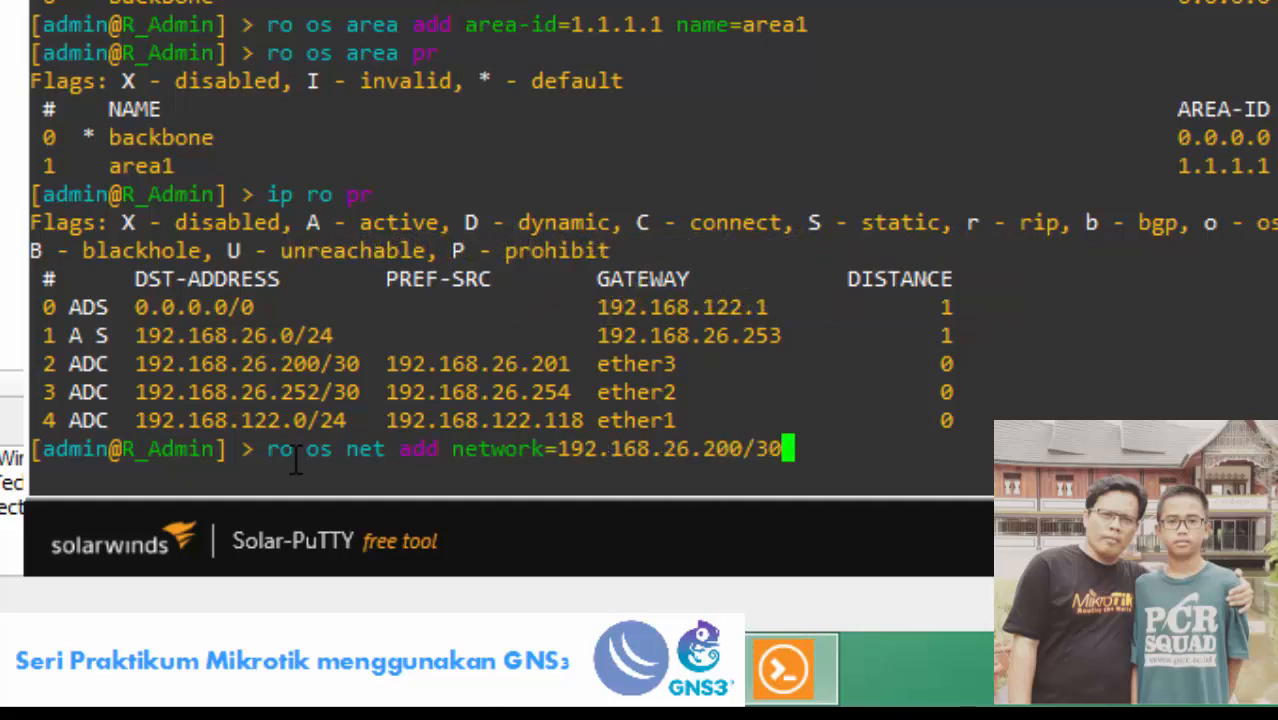
{"action": "type", "text": " area="}
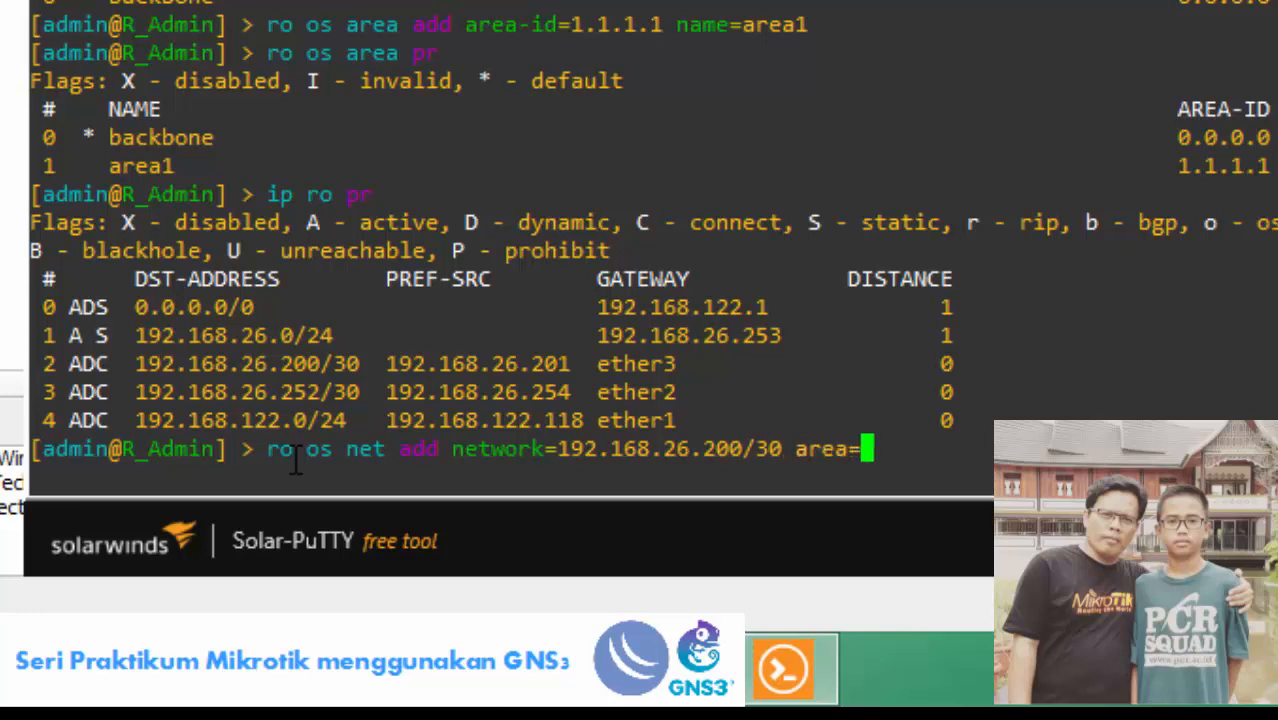
{"action": "type", "text": "area1"}
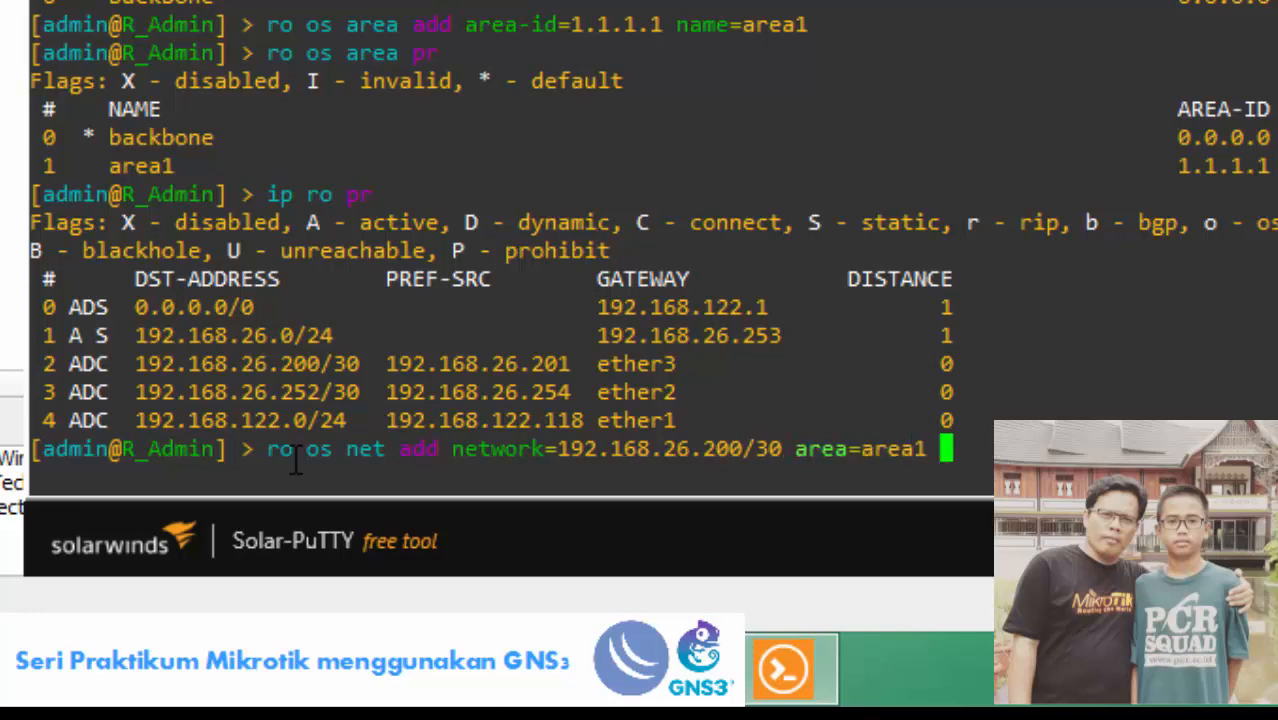
{"action": "key", "text": "Return"}
Add network 192.168.26.252/30 to area1 after 192.168.26.254/30 is rejected.
{"action": "key", "text": "Up"}
{"action": "key", "text": "Left"}
{"action": "key", "text": "Left"}
{"action": "key", "text": "Left"}
{"action": "key", "text": "Left"}
{"action": "key", "text": "Left"}
{"action": "key", "text": "Left"}
{"action": "key", "text": "Left"}
{"action": "key", "text": "Left"}
{"action": "key", "text": "Left"}
{"action": "key", "text": "Left"}
{"action": "key", "text": "Left"}
{"action": "key", "text": "Left"}
{"action": "key", "text": "Left"}
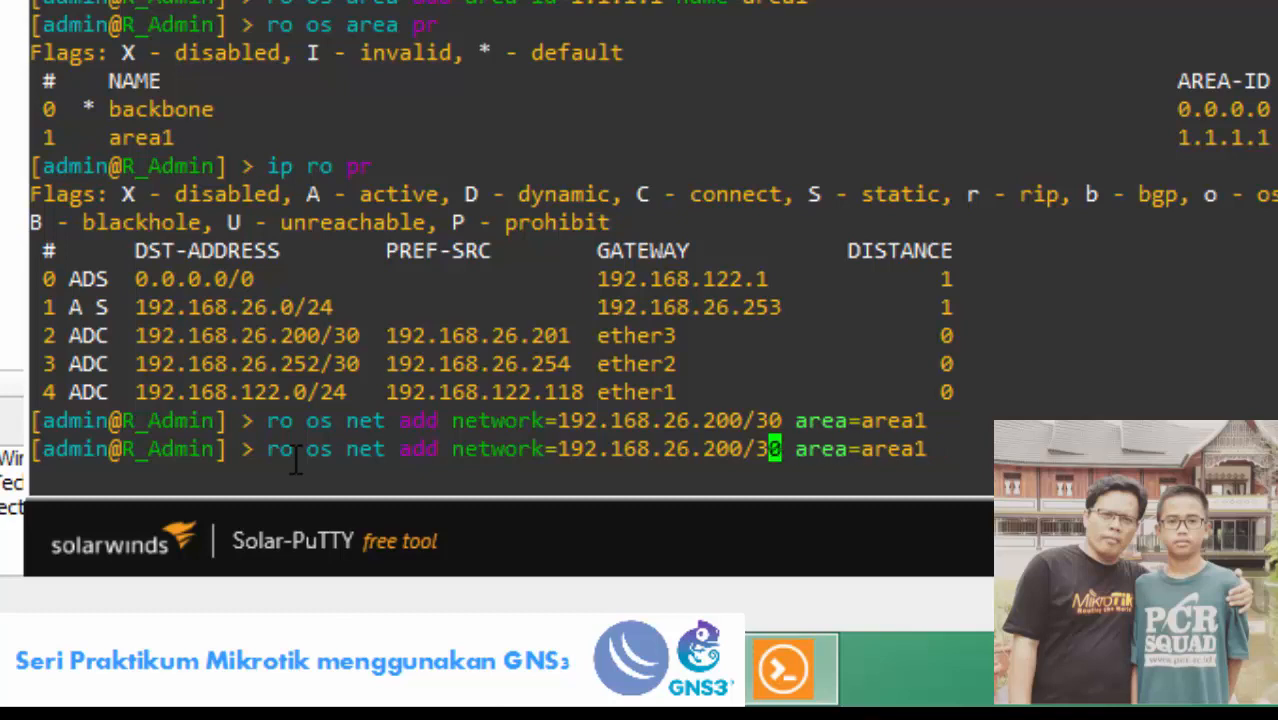
{"action": "key", "text": "BackSpace"}
{"action": "key", "text": "BackSpace"}
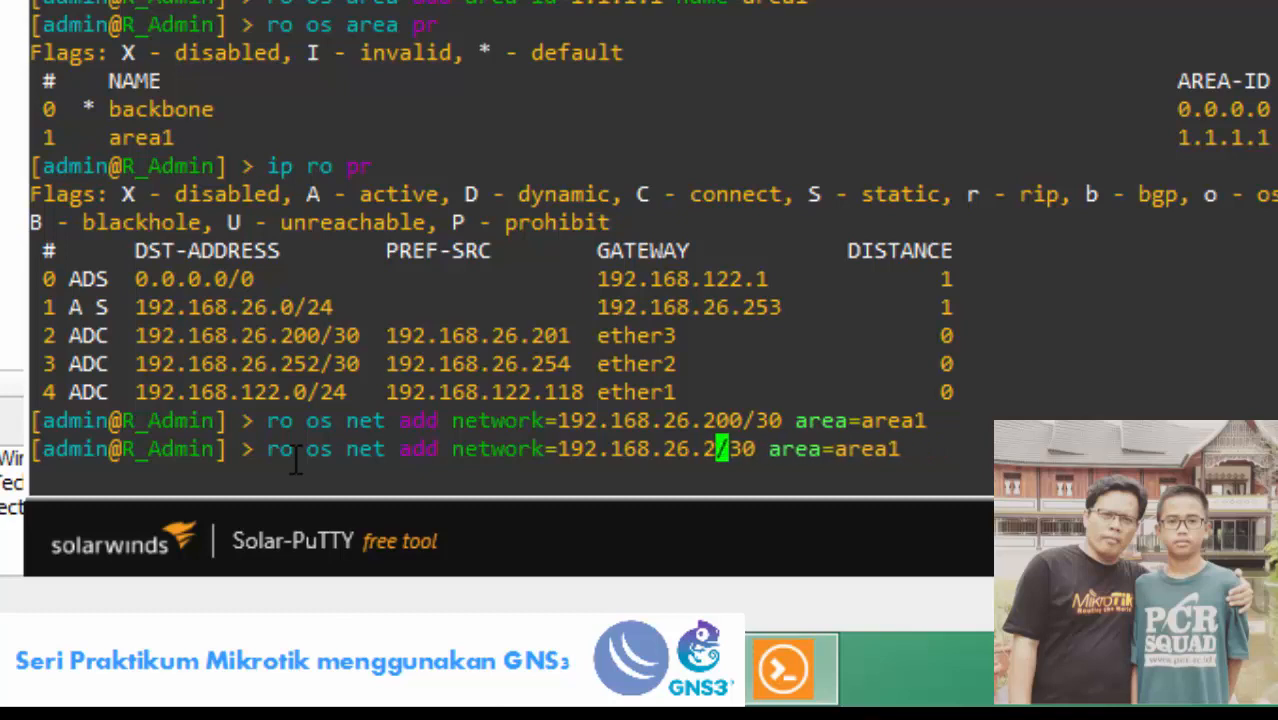
{"action": "type", "text": "54"}
{"action": "key", "text": "Return"}
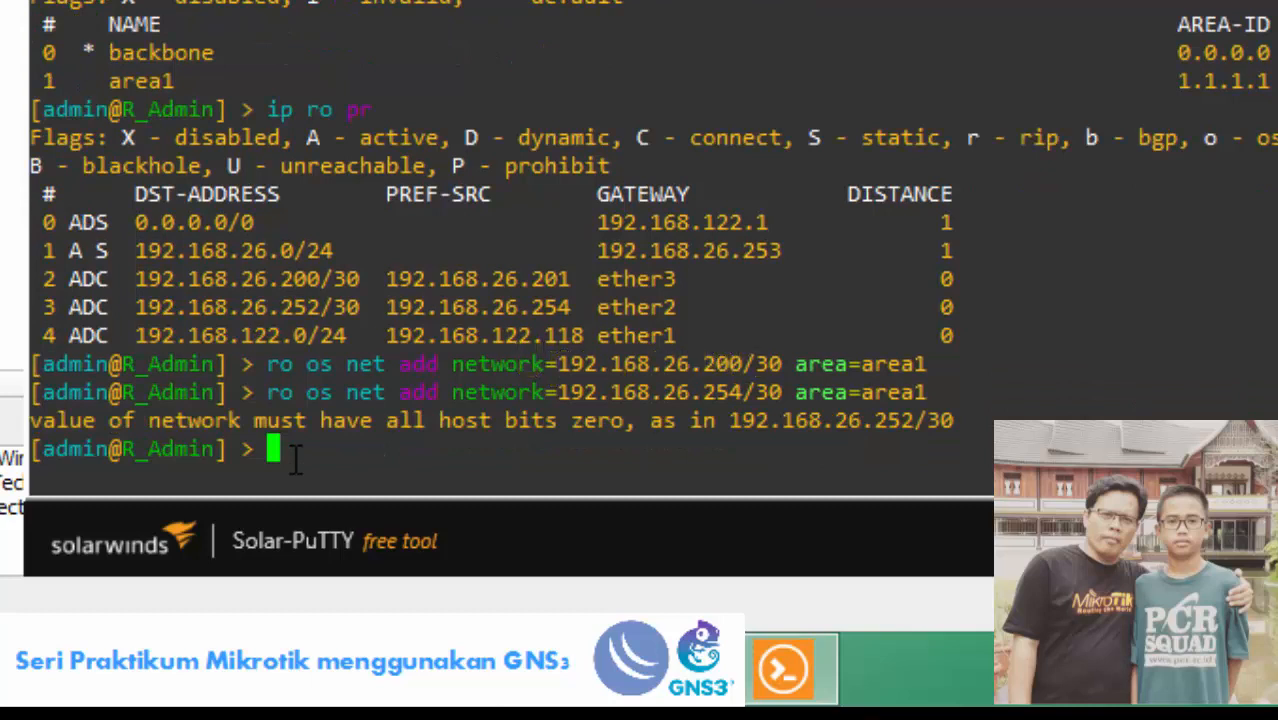
{"action": "key", "text": "Up"}
{"action": "key", "text": "Left"}
{"action": "key", "text": "Left"}
{"action": "key", "text": "Left"}
{"action": "key", "text": "Left"}
{"action": "key", "text": "Left"}
{"action": "key", "text": "Left"}
{"action": "key", "text": "Left"}
{"action": "key", "text": "Left"}
{"action": "key", "text": "Left"}
{"action": "key", "text": "Left"}
{"action": "key", "text": "Left"}
{"action": "key", "text": "Left"}
{"action": "key", "text": "Left"}
{"action": "key", "text": "Left"}
{"action": "key", "text": "Left"}
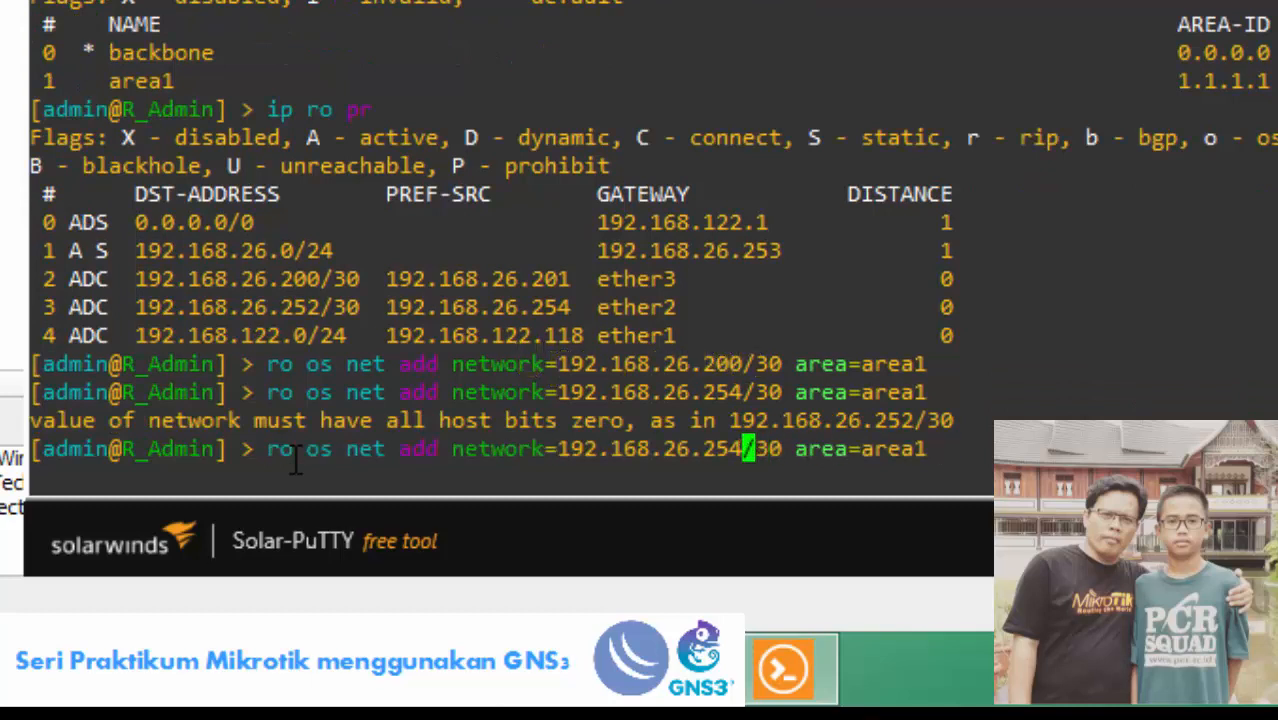
{"action": "key", "text": "BackSpace"}
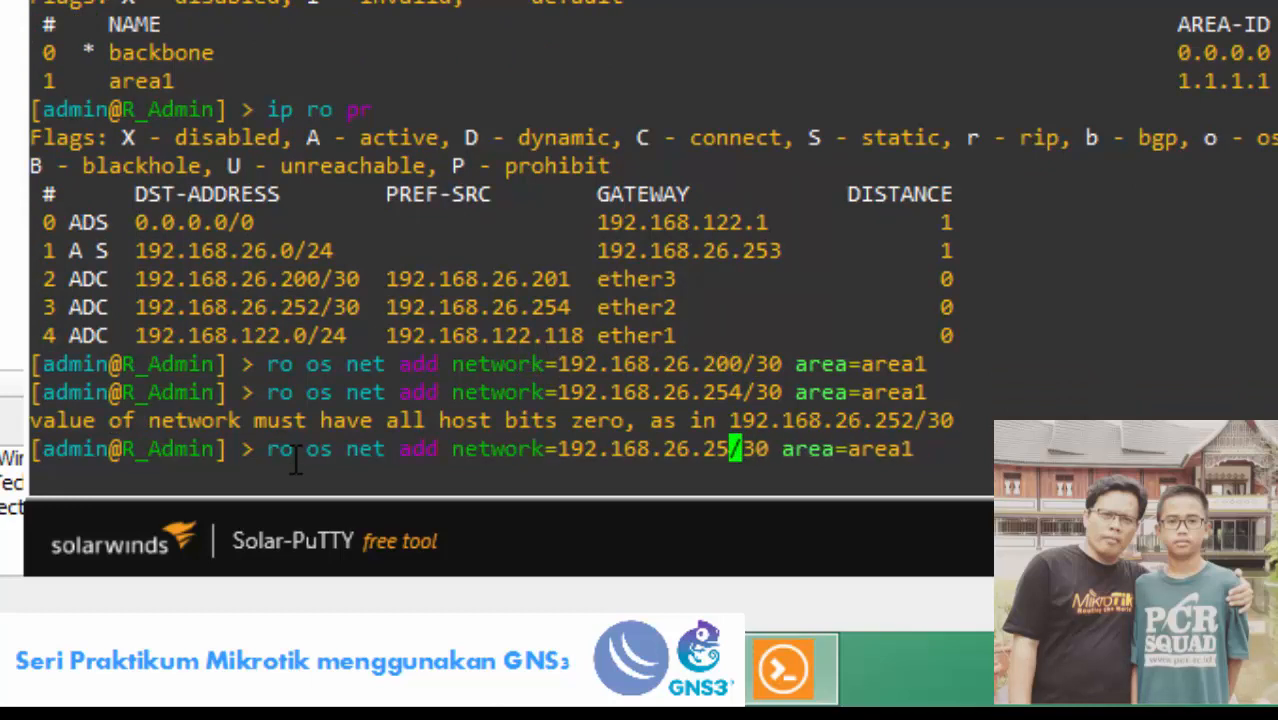
{"action": "type", "text": "2"}
{"action": "key", "text": "Return"}
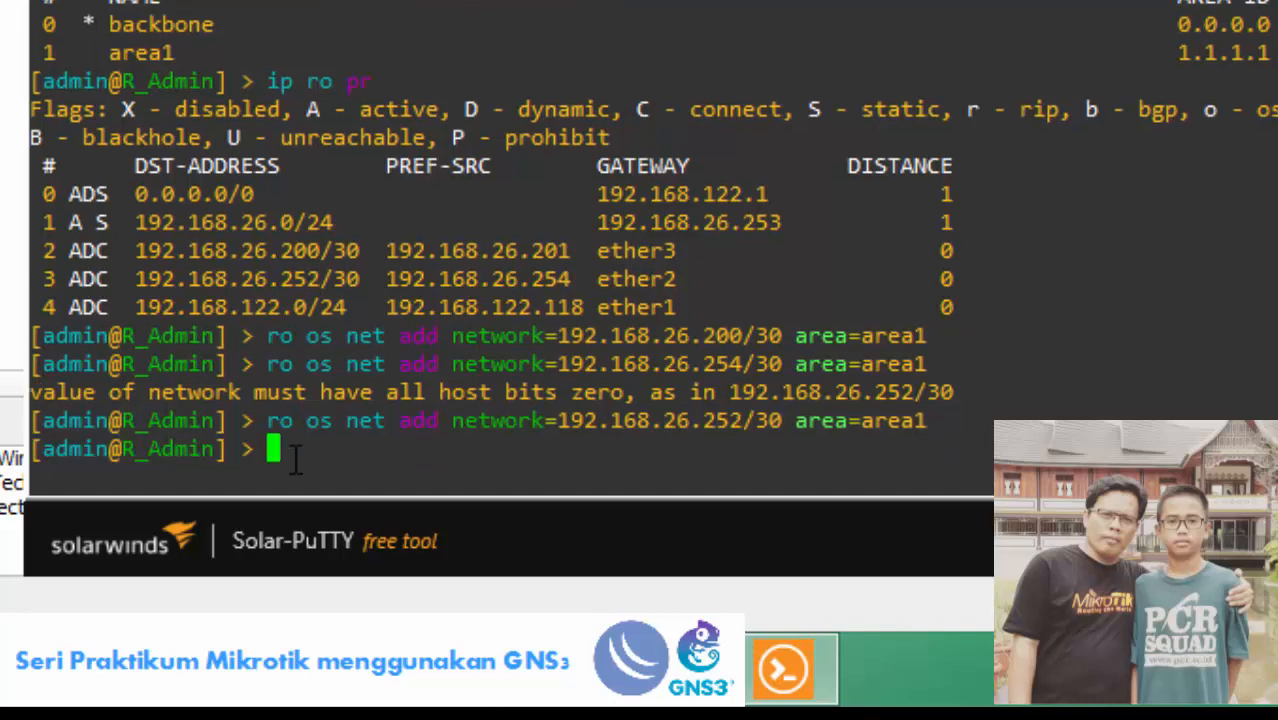
List the OSPF networks and neighbours, highlighting neighbour router-id 0.0.0.1 on ether2.
{"action": "type", "text": "ro os net pr"}
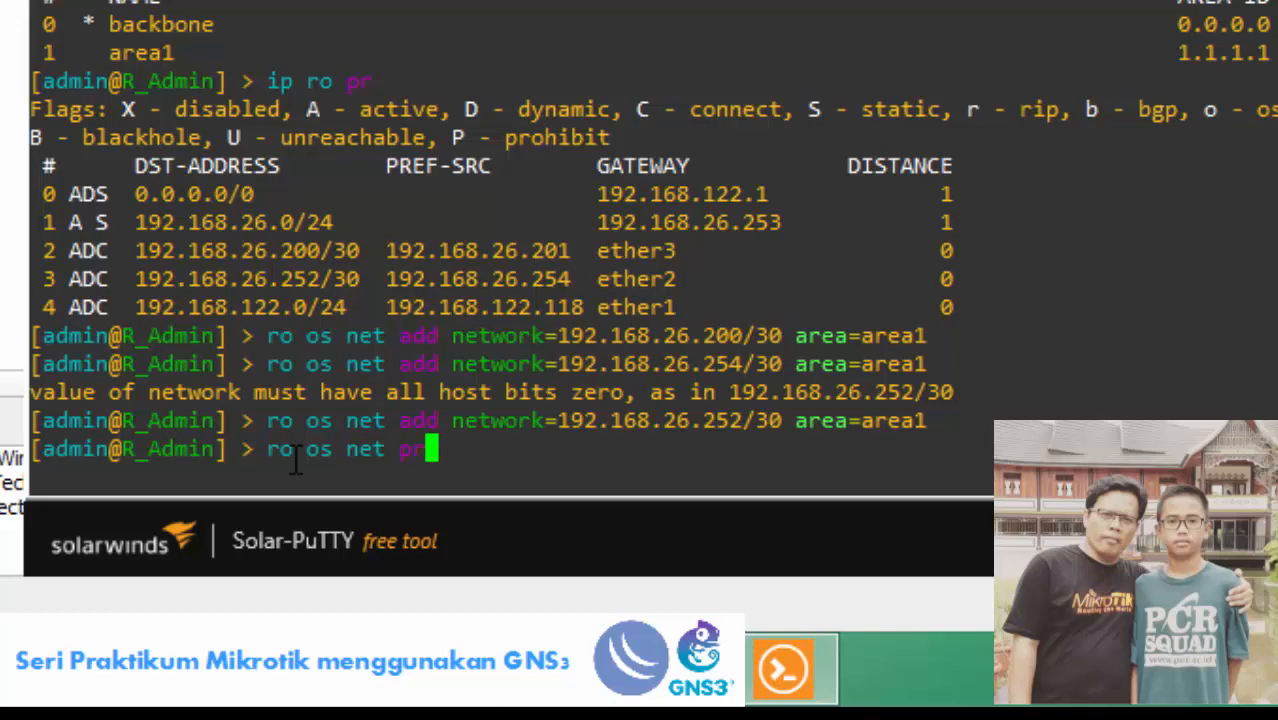
{"action": "key", "text": "Return"}
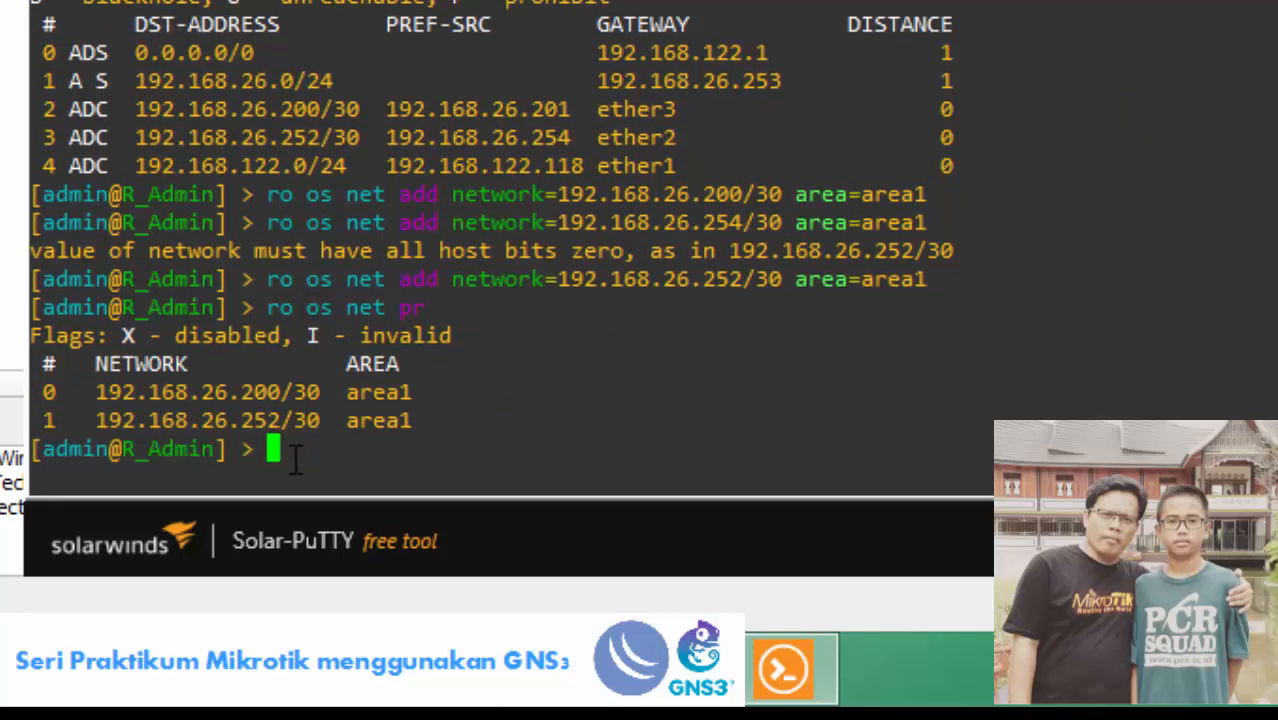
{"action": "type", "text": "ro os nei pr"}
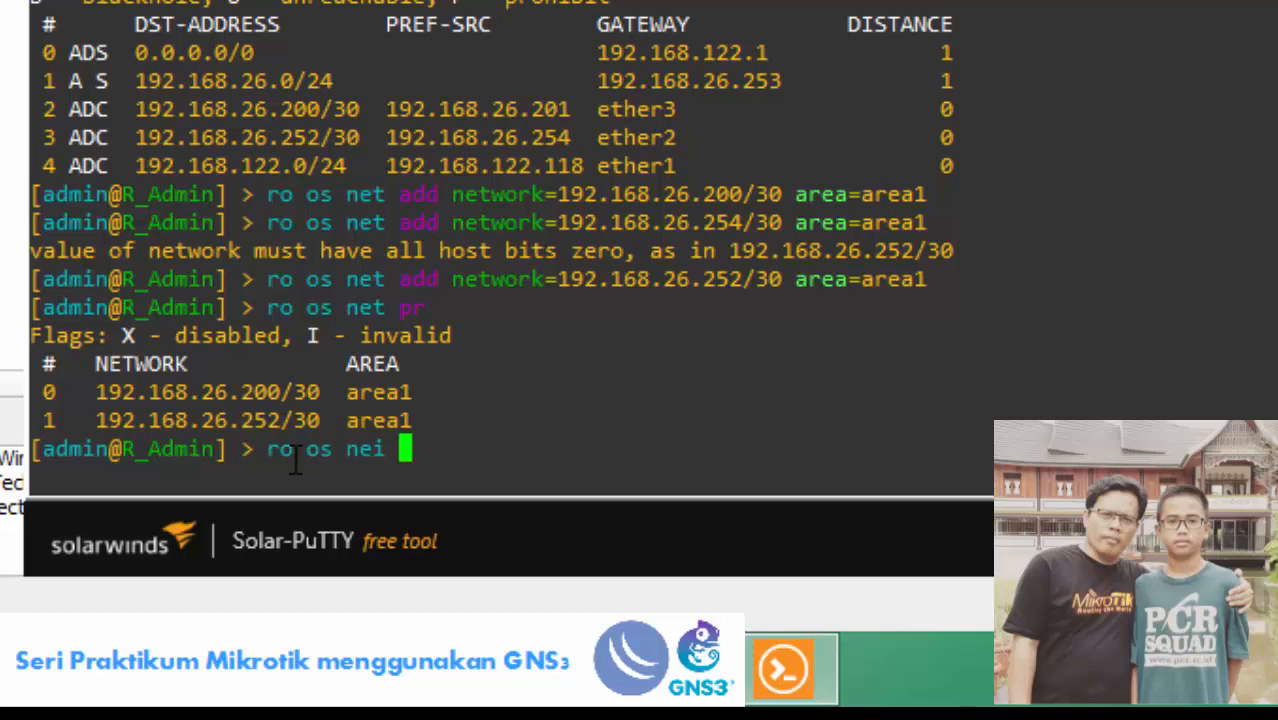
{"action": "key", "text": "Return"}
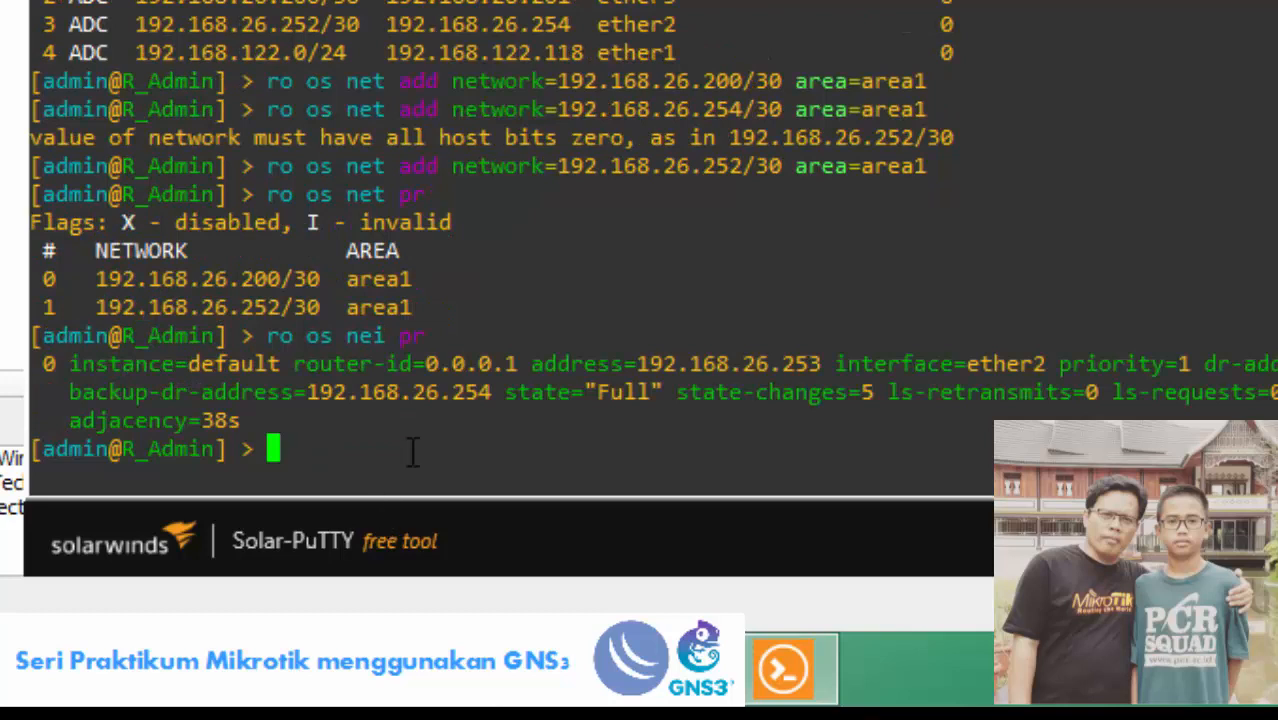
{"action": "left_click_drag", "start_coordinate": [426, 364], "coordinate": [664, 395]}
Clear the console highlight and enter the routing-table print command 'ip ro pr'.
{"action": "left_click", "coordinate": [470, 364]}
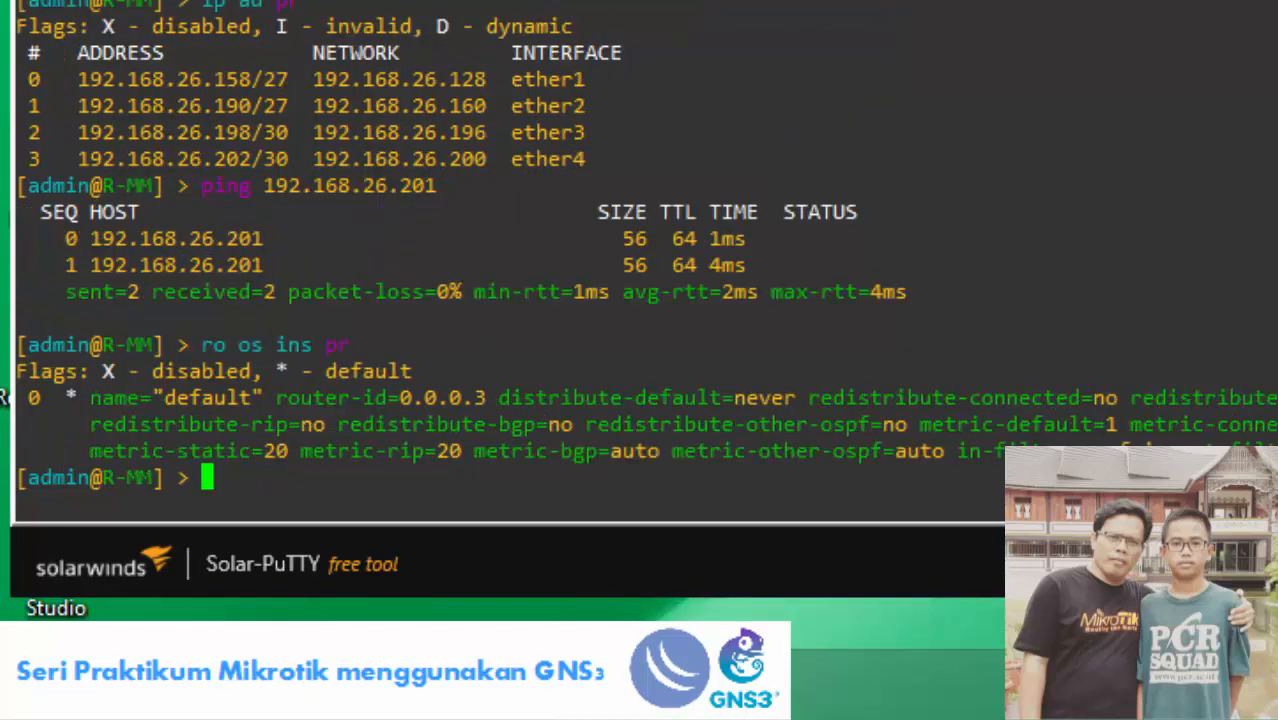
{"action": "type", "text": "ip ro "}
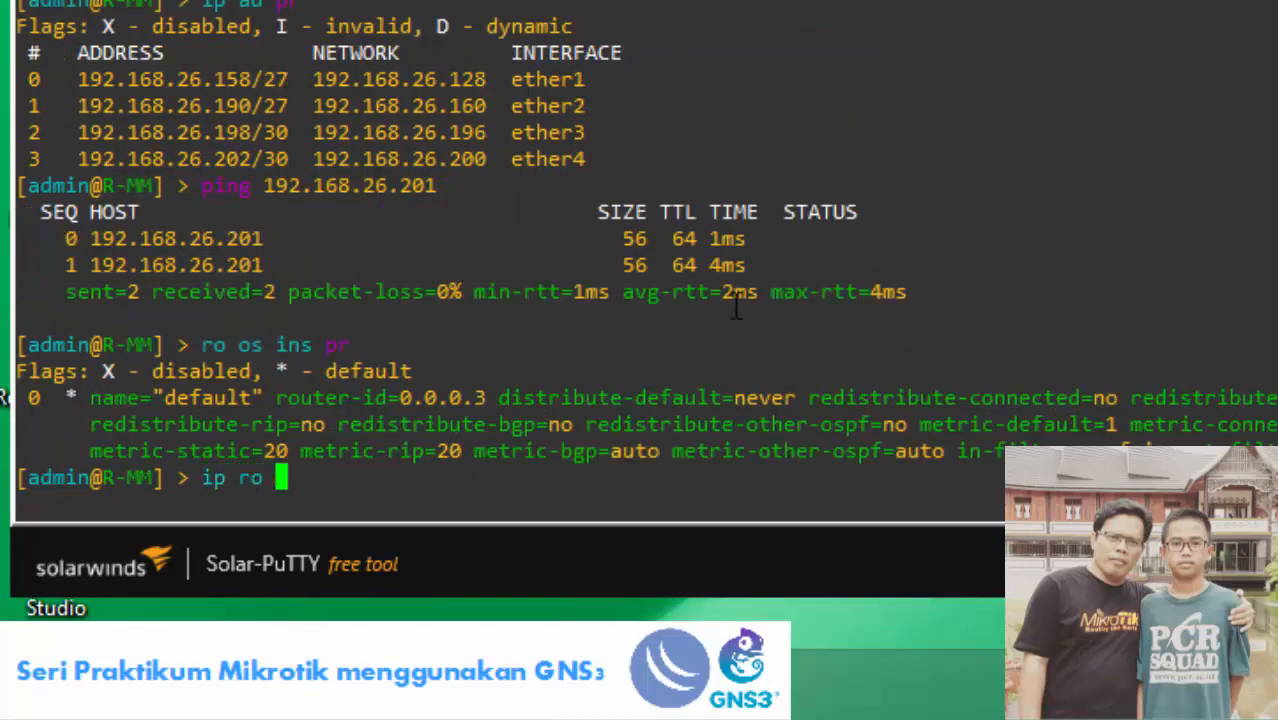
{"action": "type", "text": "pr"}
Print R-MM's routes and OSPF neighbour, then advertise 192.168.26.200/30 in OSPF area1.
{"action": "key", "text": "Return"}
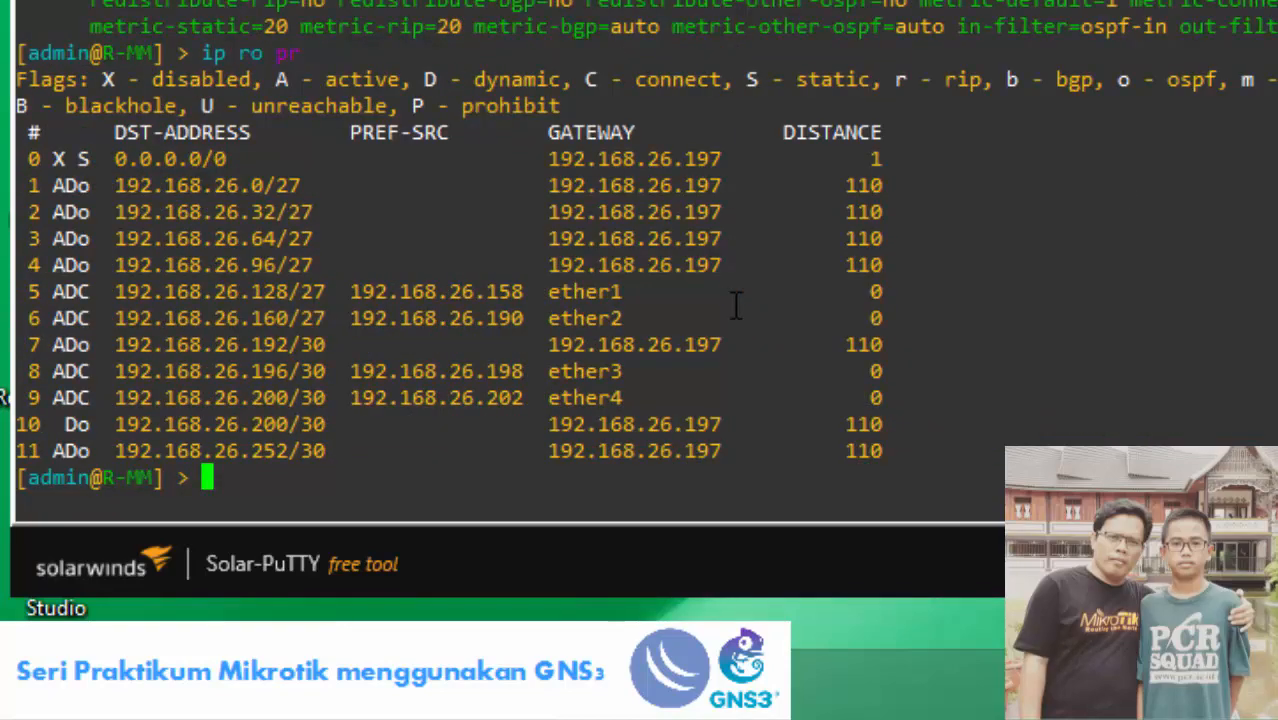
{"action": "type", "text": "ro o"}
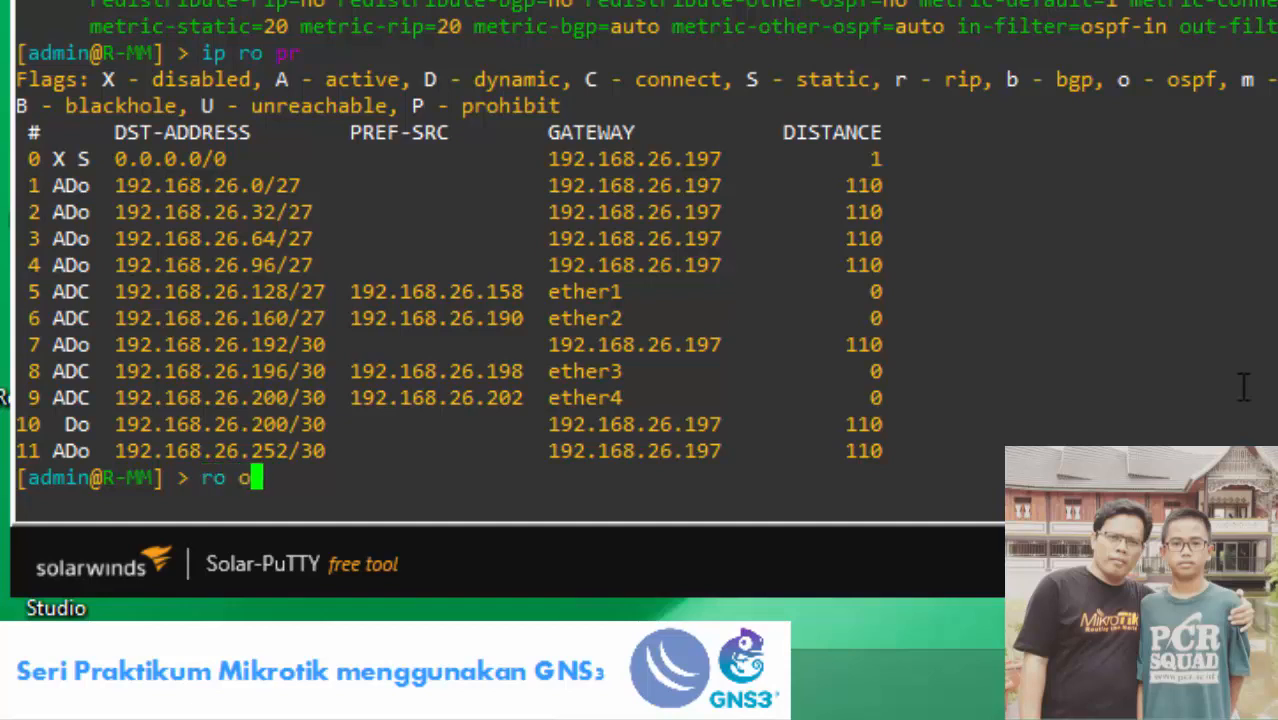
{"action": "type", "text": "s nei p"}
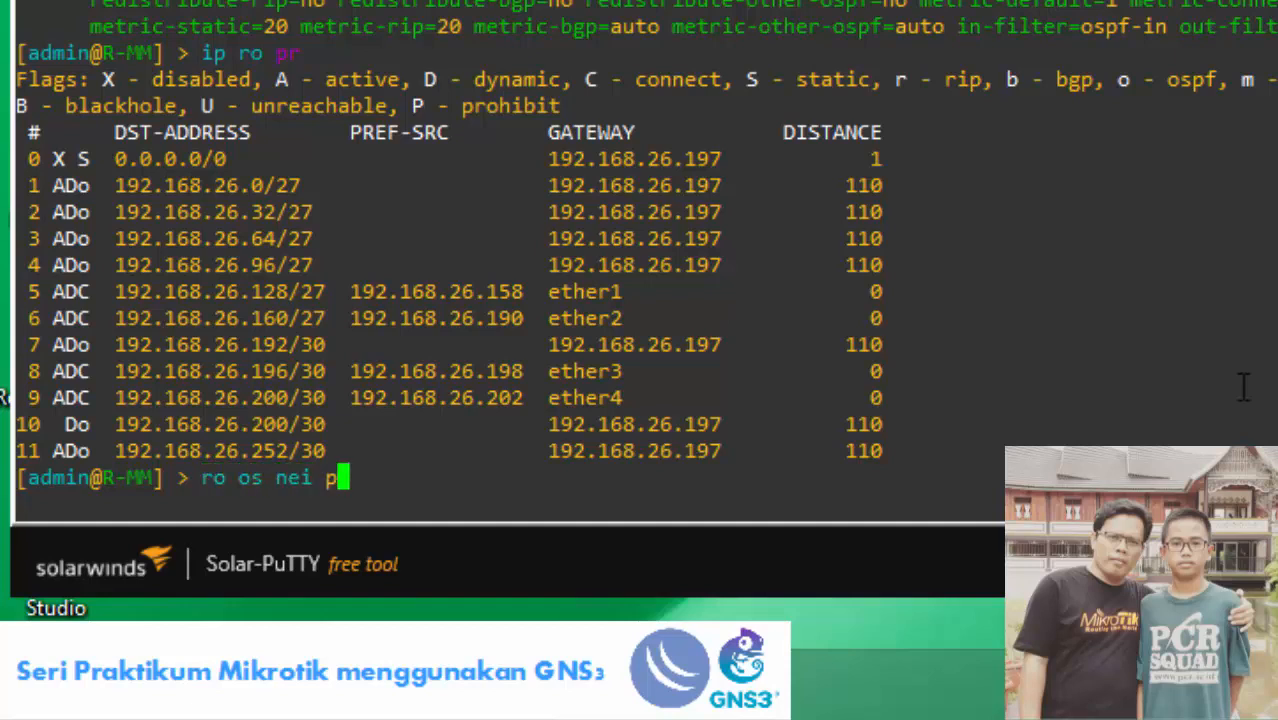
{"action": "type", "text": "r"}
{"action": "key", "text": "Return"}
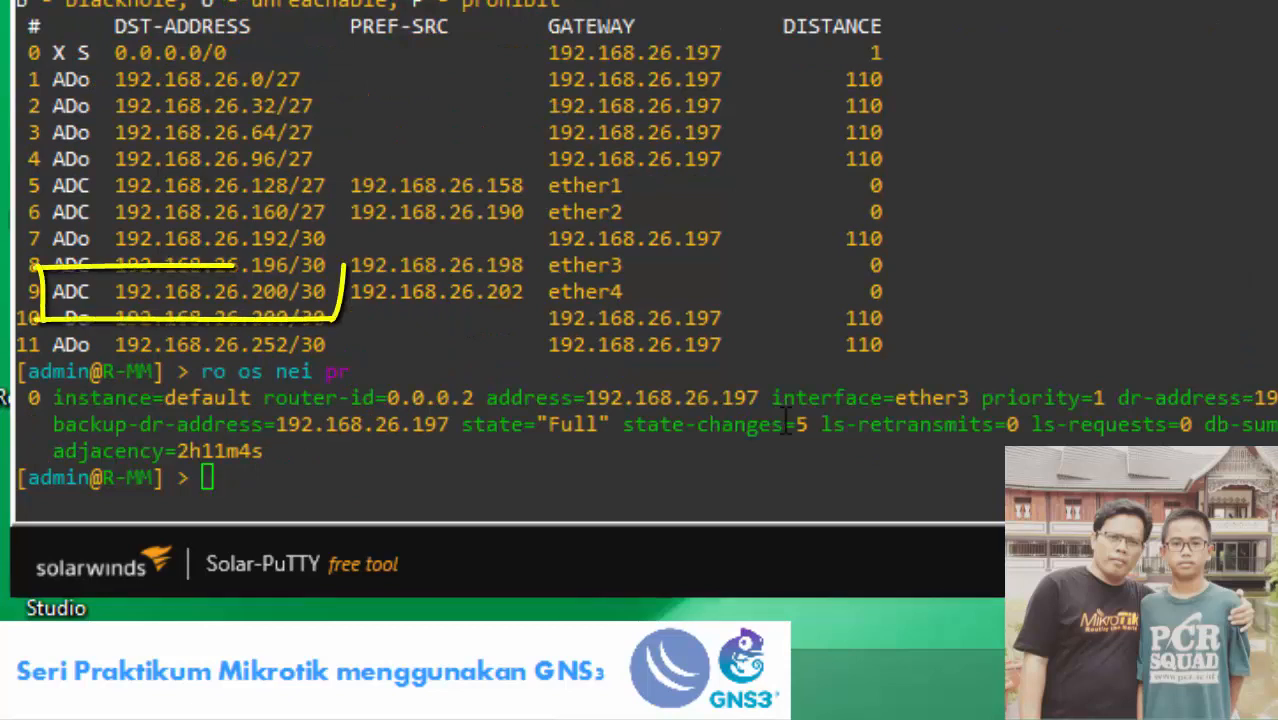
{"action": "type", "text": "ro os "}
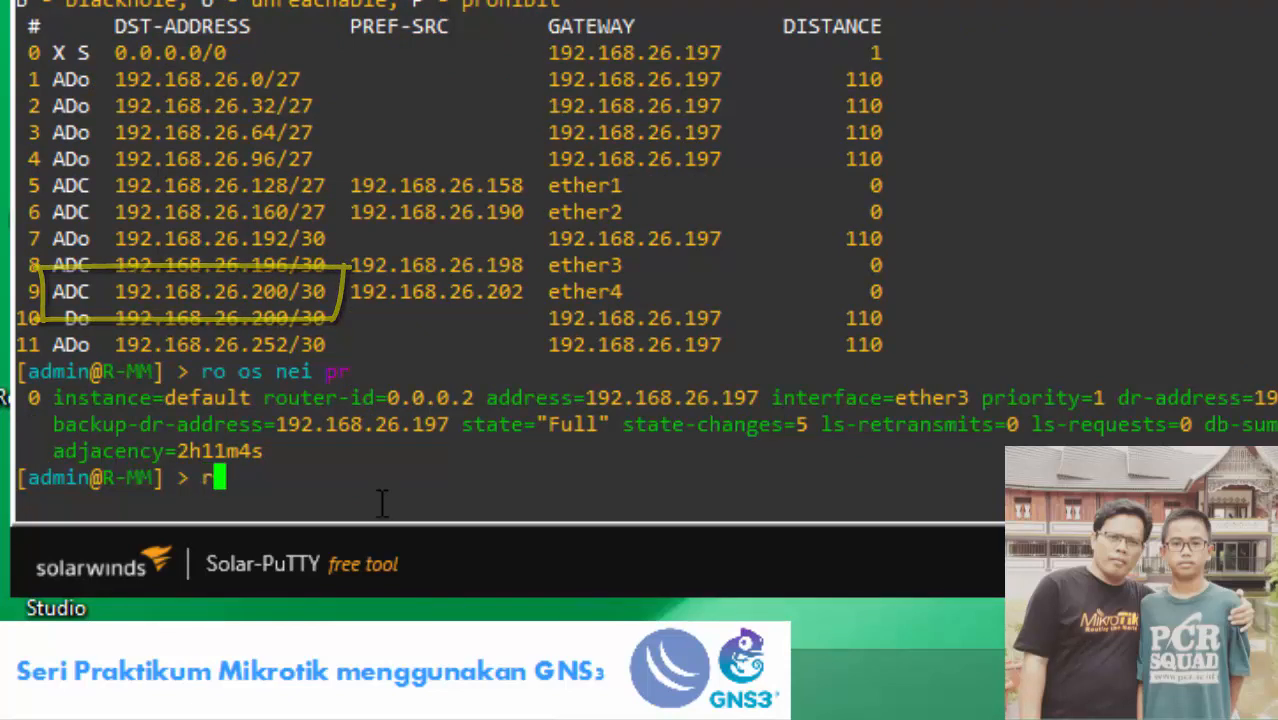
{"action": "type", "text": "ne"}
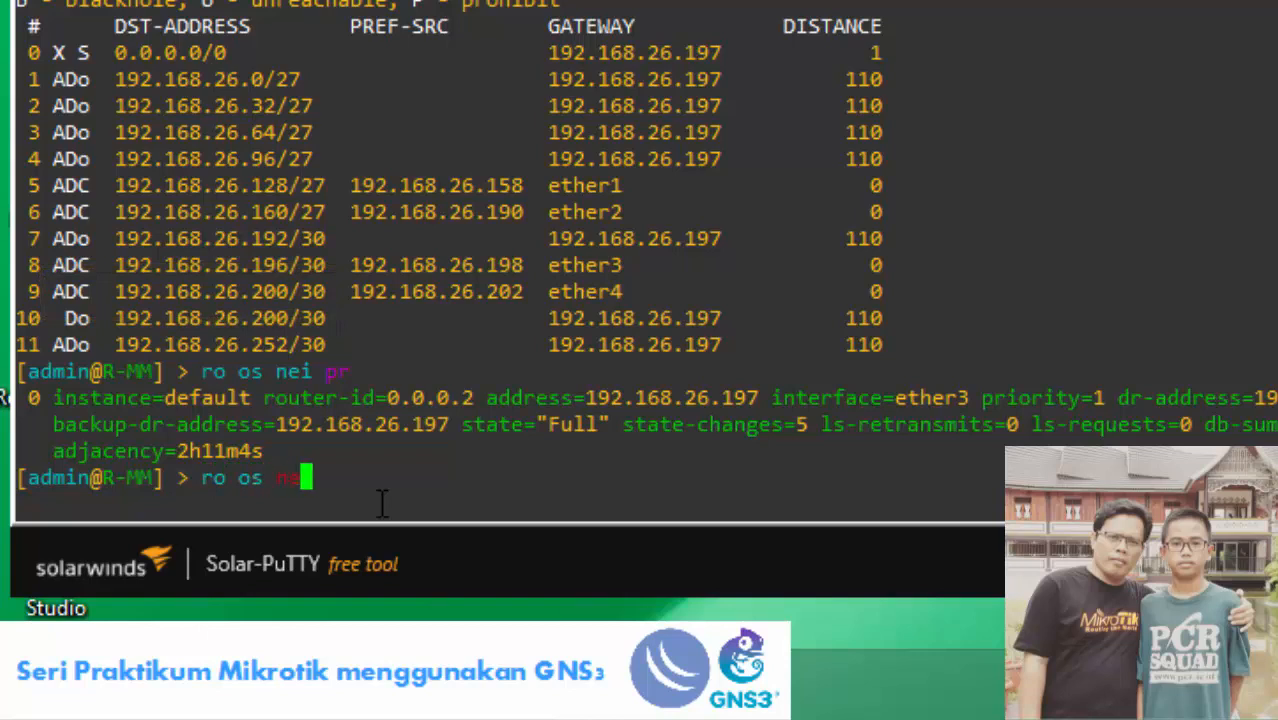
{"action": "type", "text": "t add n"}
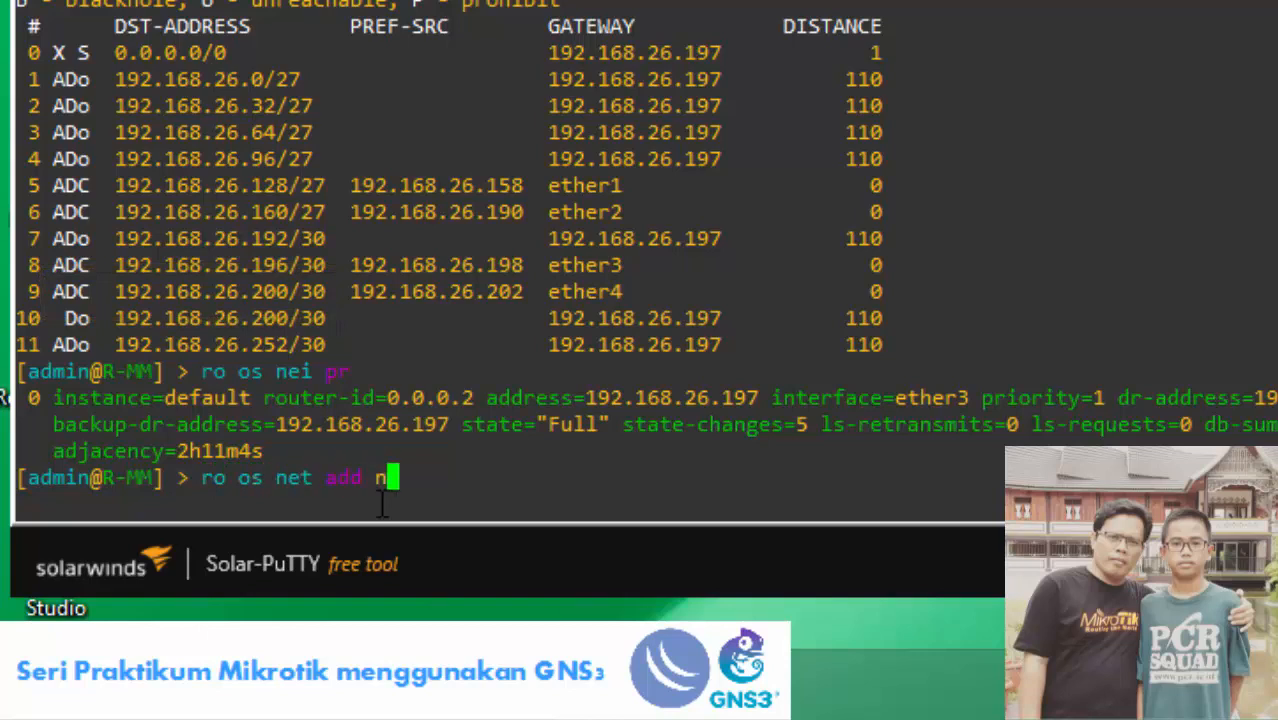
{"action": "type", "text": "etwork=192.168.26."}
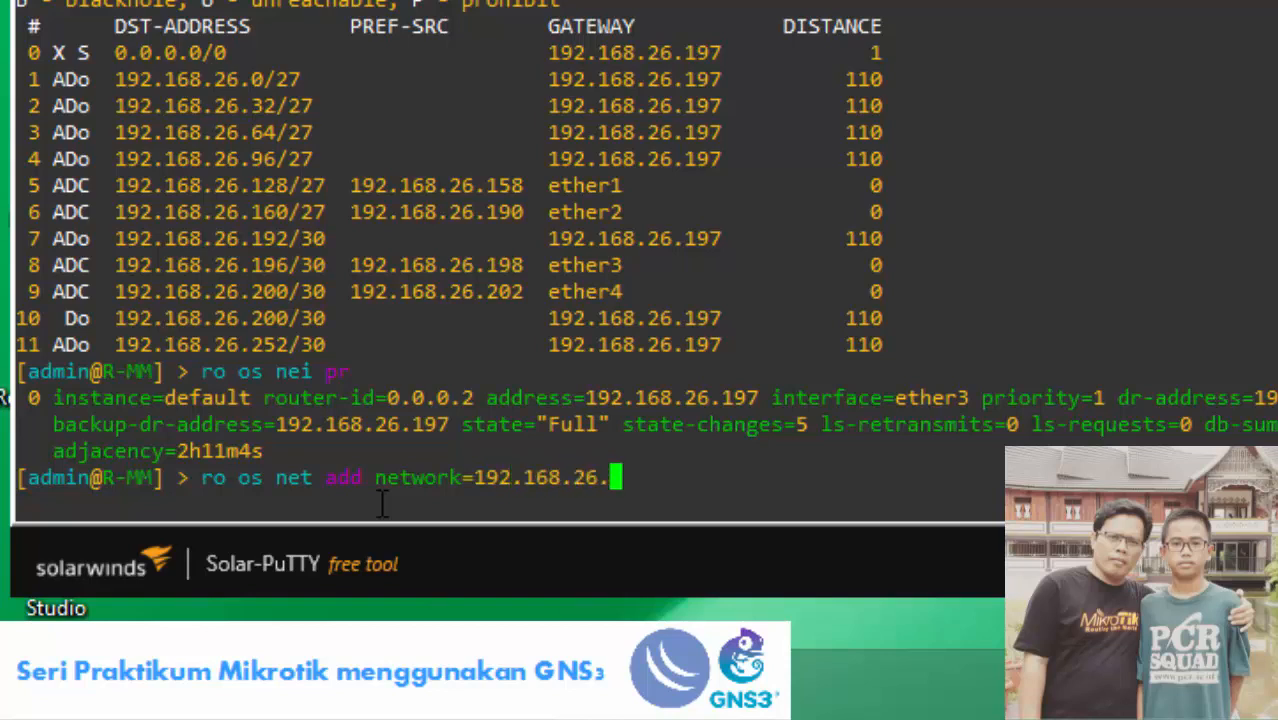
{"action": "type", "text": "200/3"}
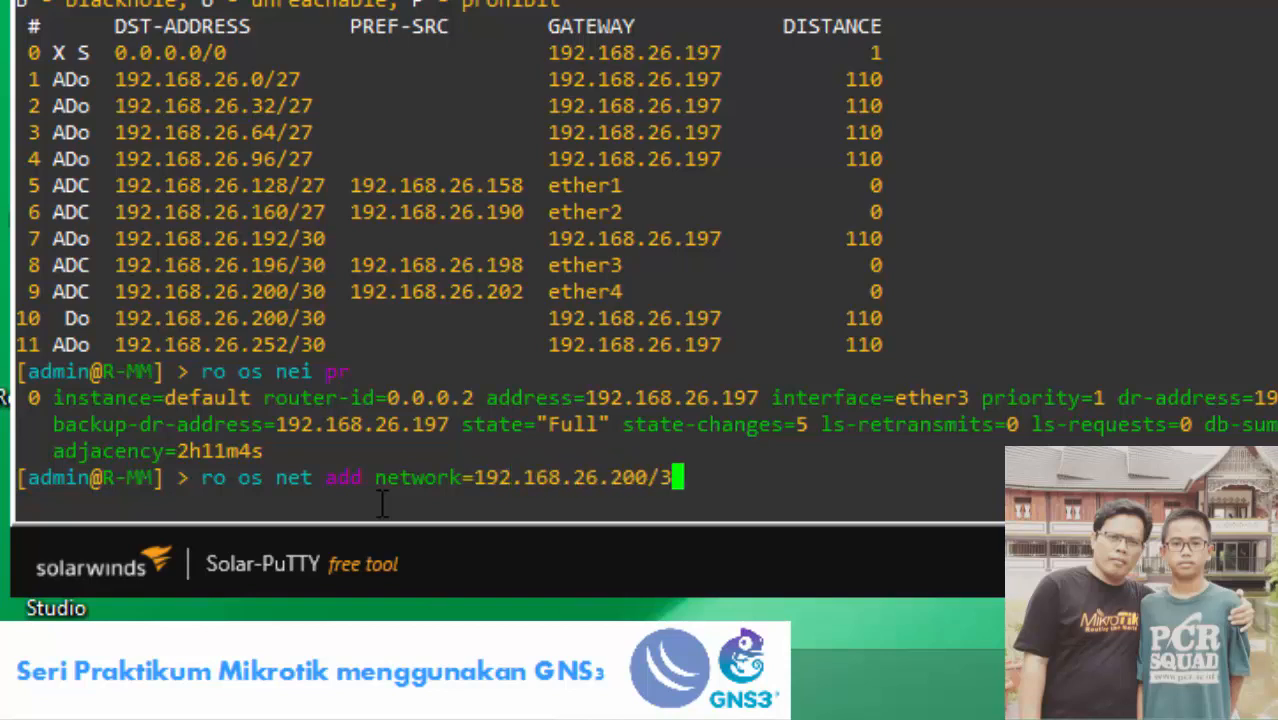
{"action": "type", "text": "0"}
{"action": "type", "text": " a"}
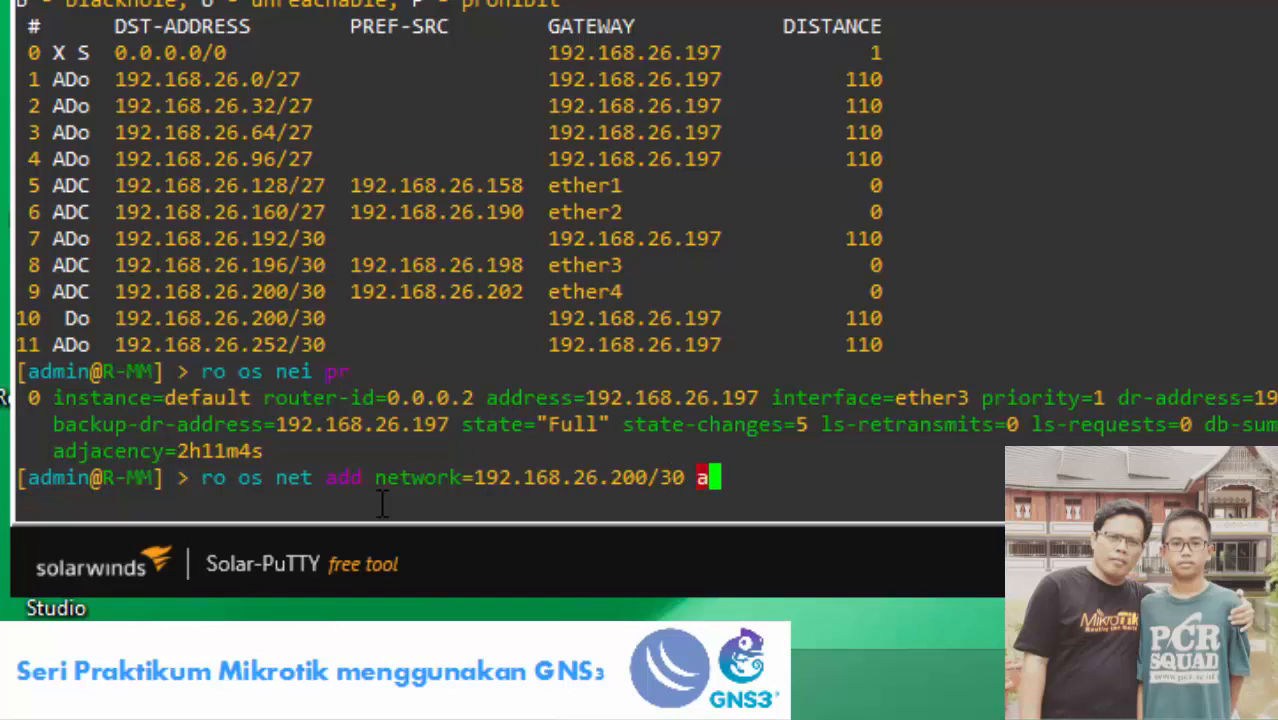
{"action": "type", "text": "rea=area1"}
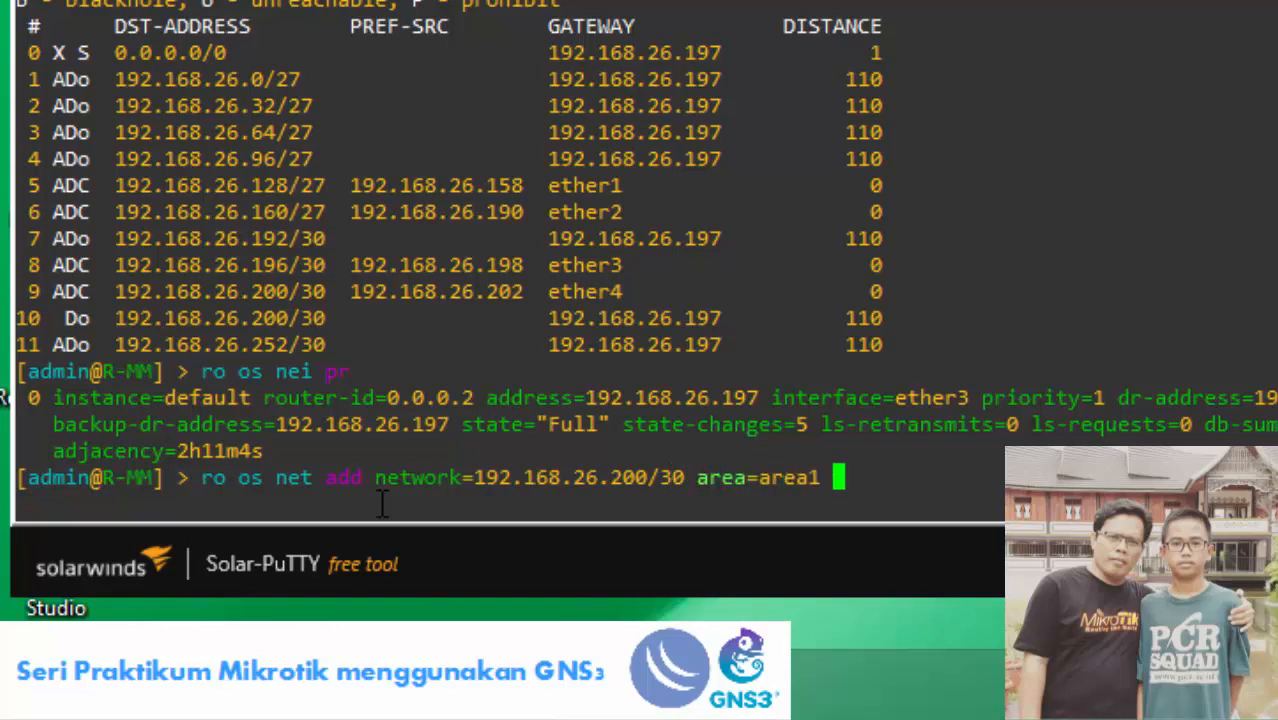
{"action": "key", "text": "Return"}
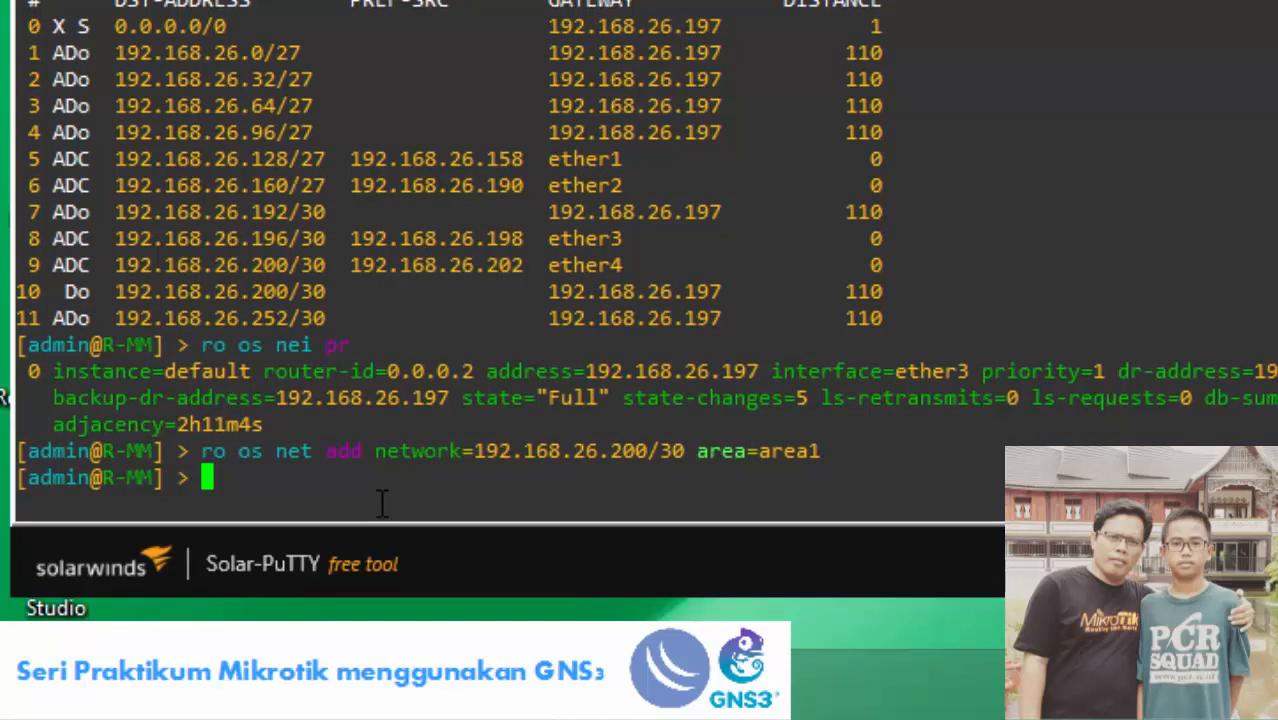
Recheck R-MM's OSPF neighbours and highlight routers 0.0.0.2 and 0.0.0.4 in Full state.
{"action": "type", "text": "ro os nei pr"}
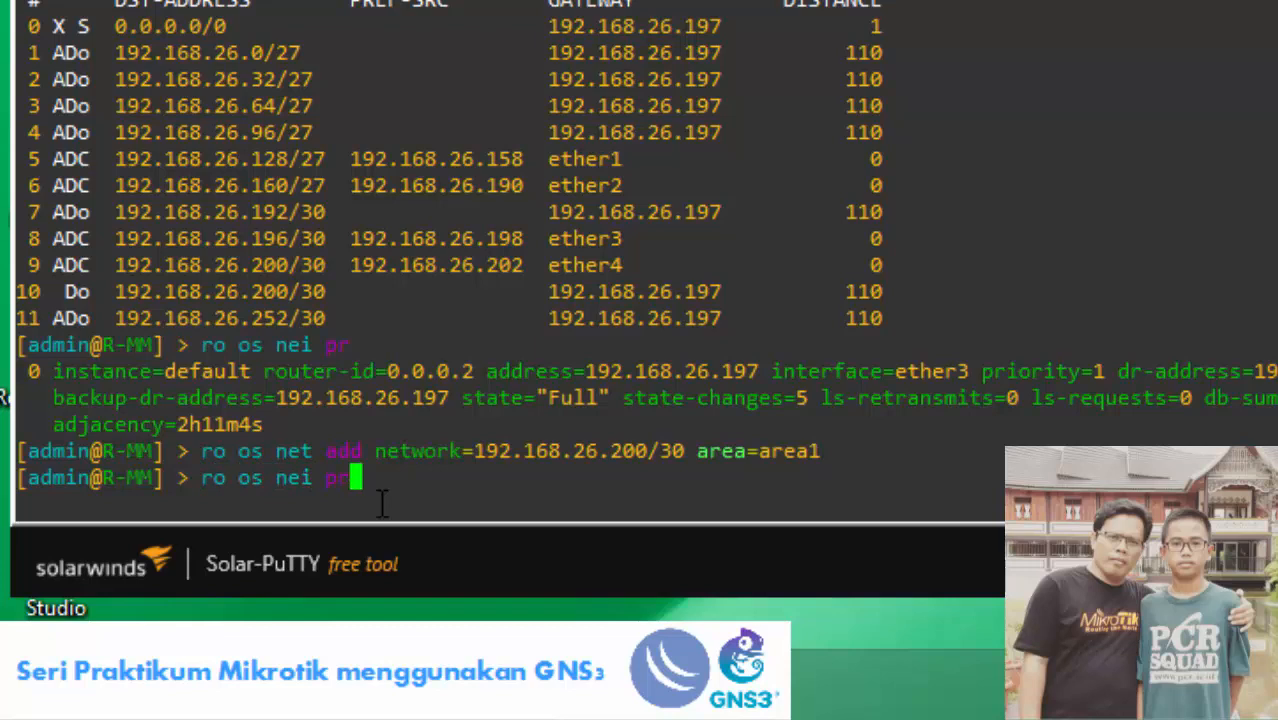
{"action": "key", "text": "Return"}
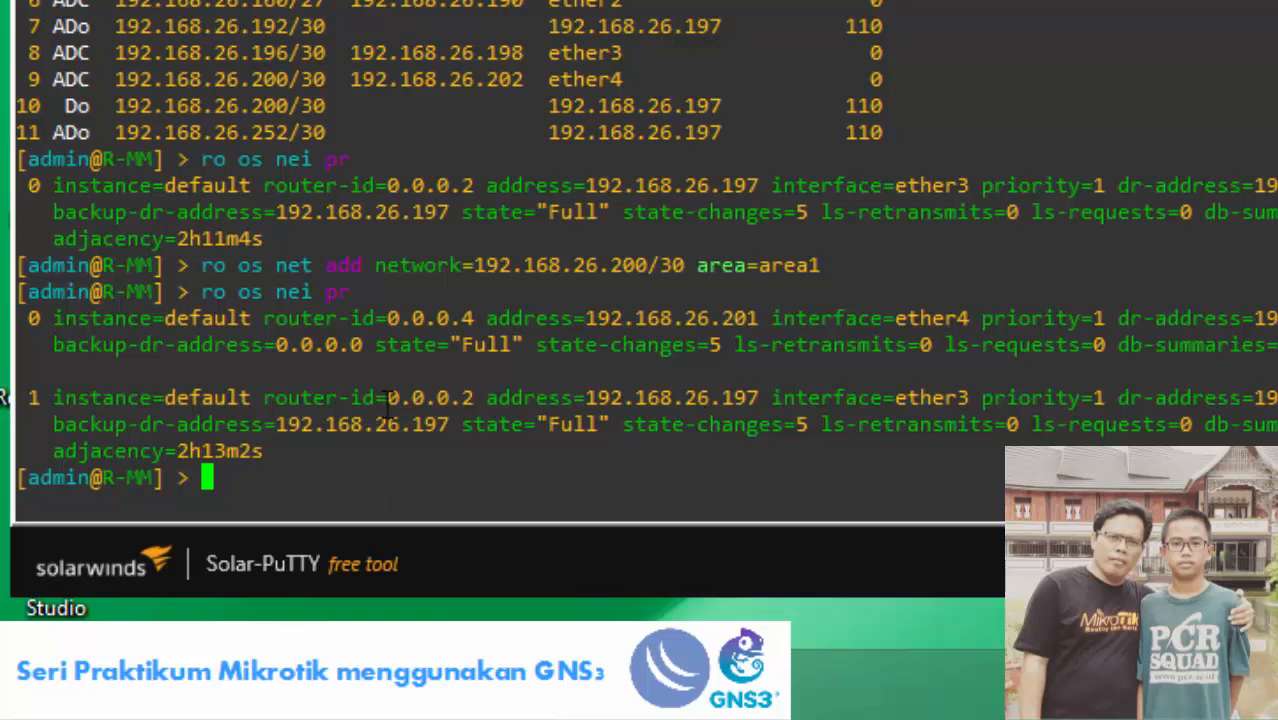
{"action": "left_click_drag", "start_coordinate": [264, 397], "coordinate": [478, 397]}
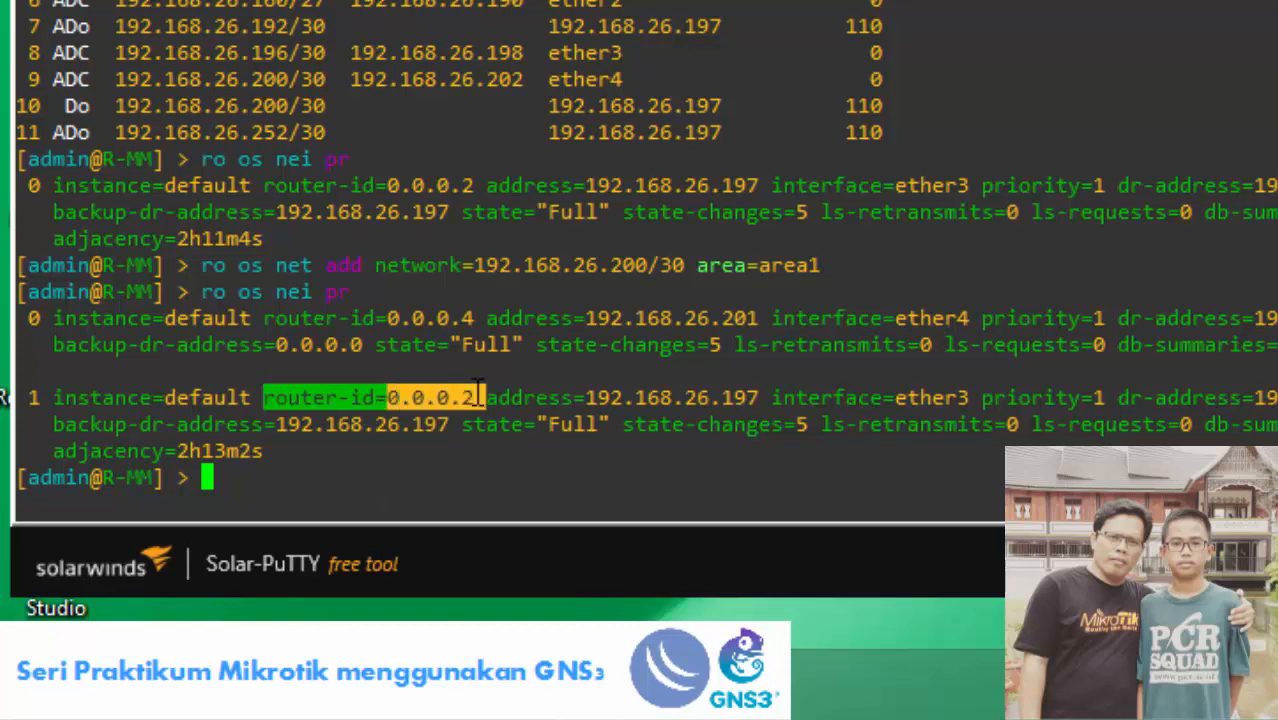
{"action": "left_click_drag", "start_coordinate": [256, 318], "coordinate": [466, 329]}
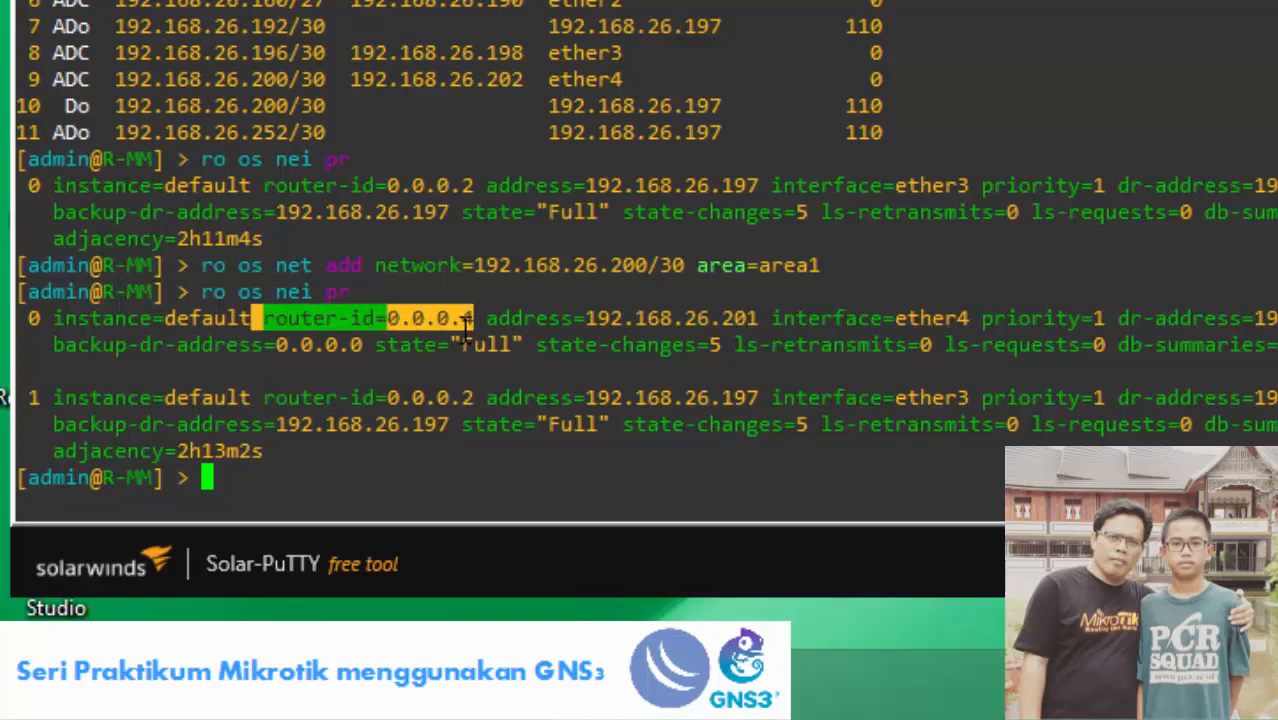
{"action": "left_click_drag", "start_coordinate": [376, 345], "coordinate": [521, 354]}
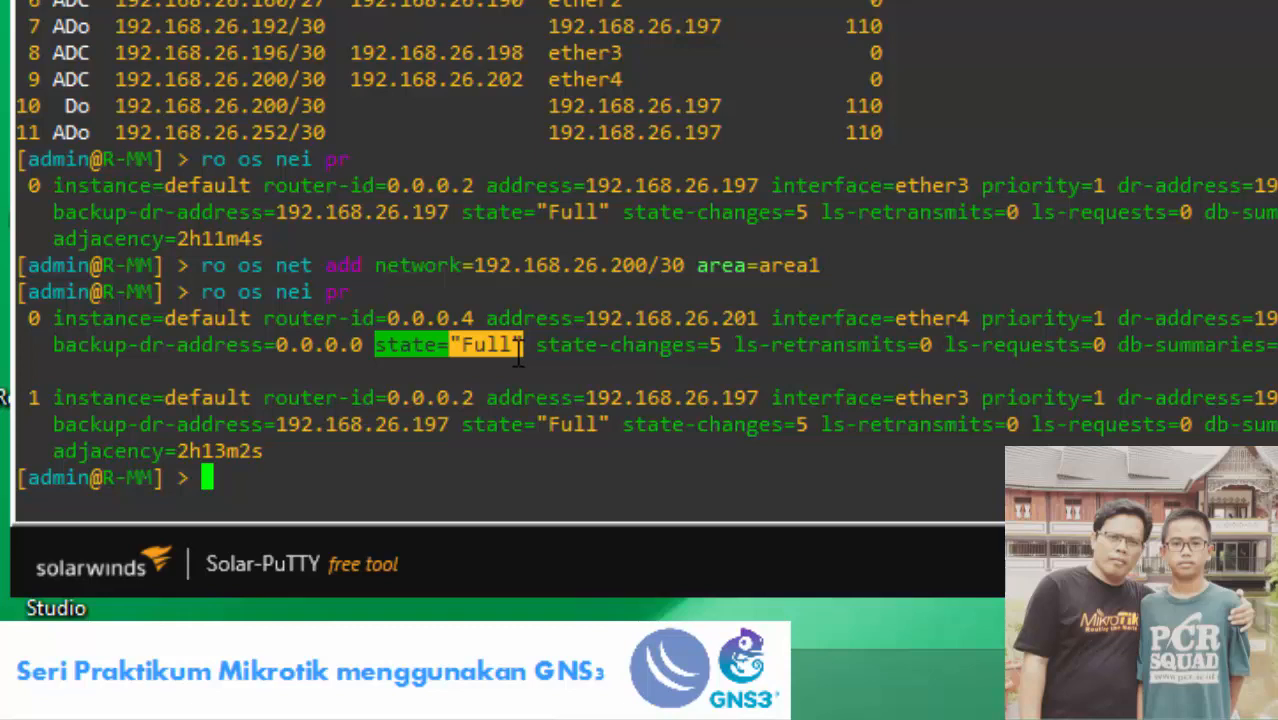
Print R-MM's updated route table and compare the 192.168.26.252/30 route's old and new gateways.
{"action": "type", "text": "ip ro pr"}
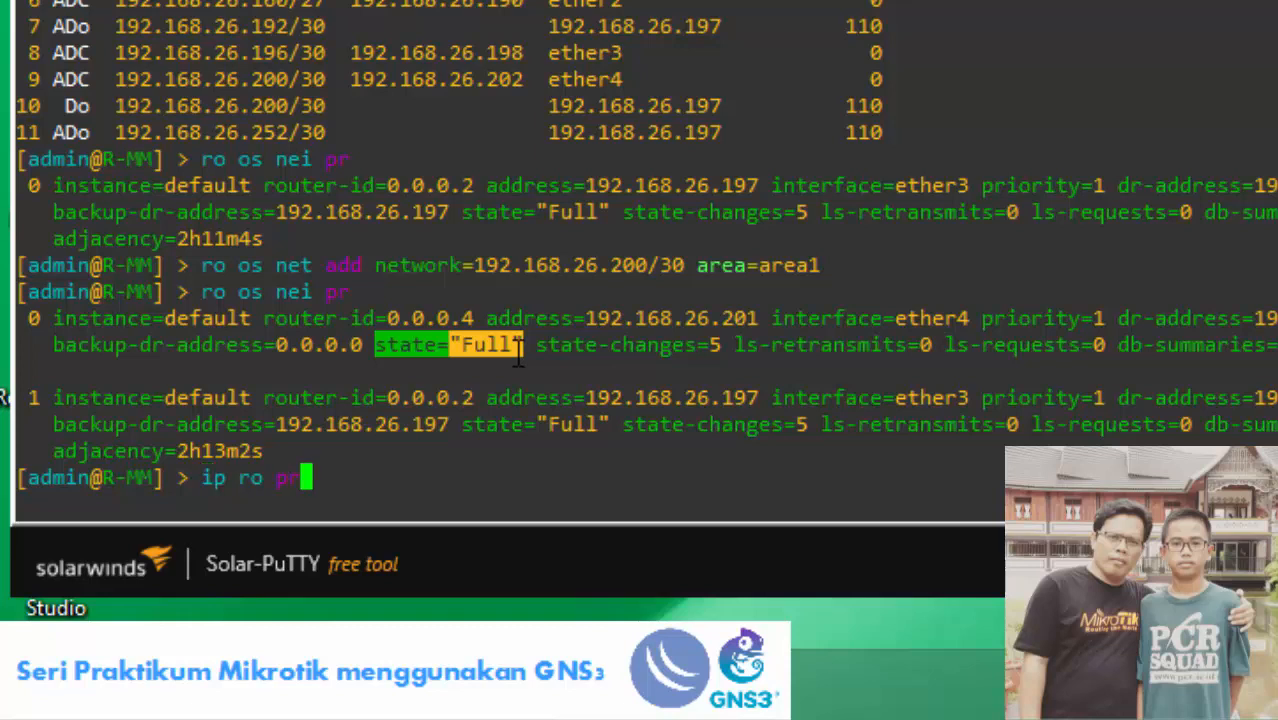
{"action": "key", "text": "Return"}
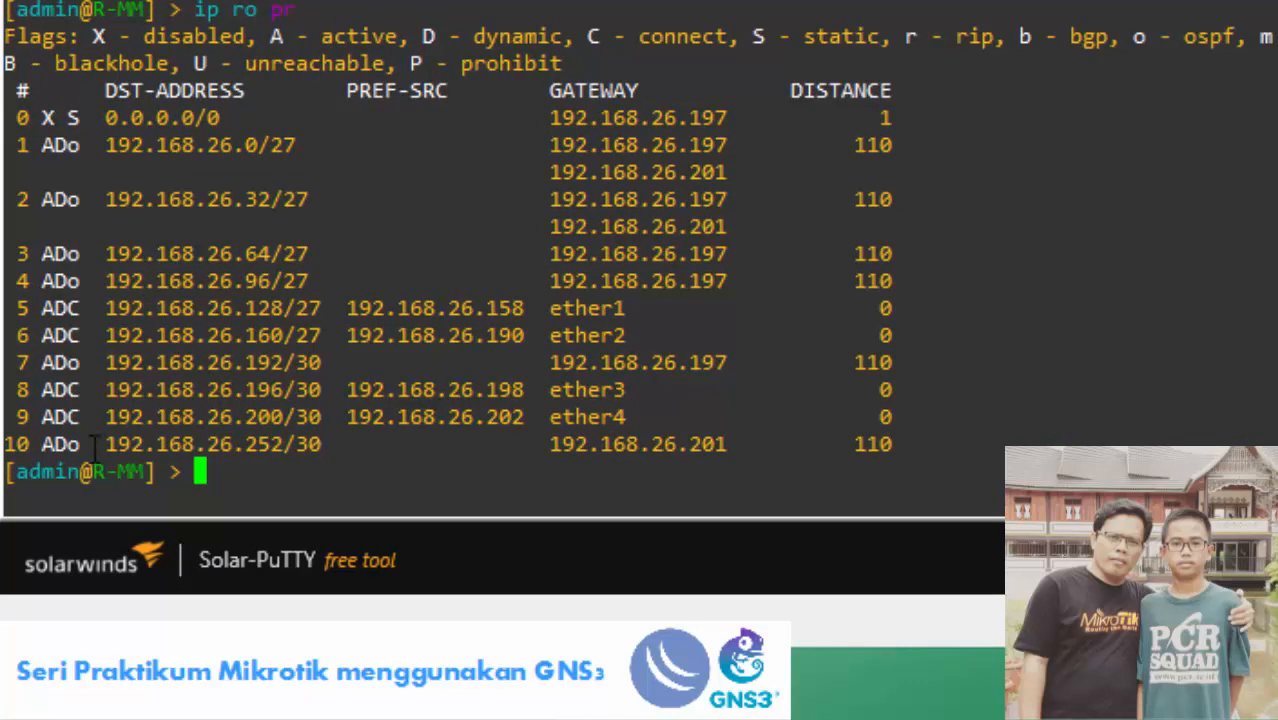
{"action": "left_click_drag", "start_coordinate": [95, 444], "coordinate": [720, 446]}
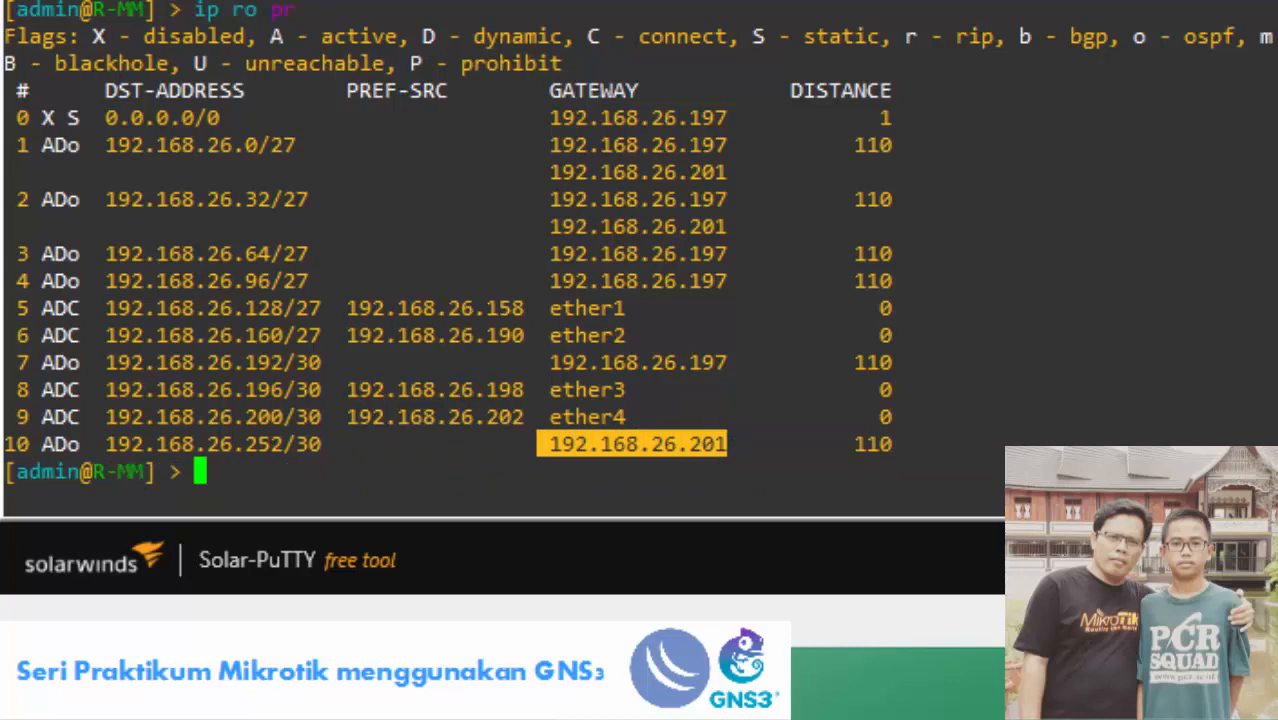
{"action": "scroll", "coordinate": [213, 296], "scroll_direction": "up", "scroll_amount": 5}
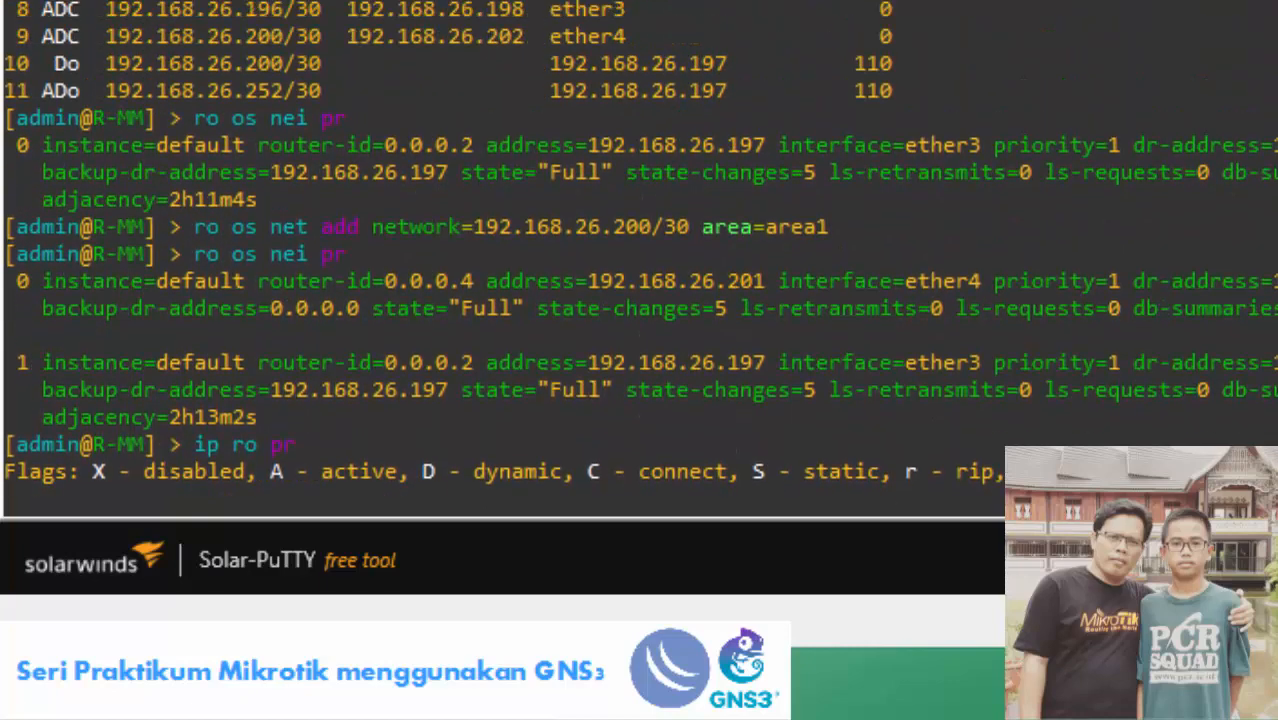
{"action": "left_click_drag", "start_coordinate": [106, 90], "coordinate": [772, 95]}
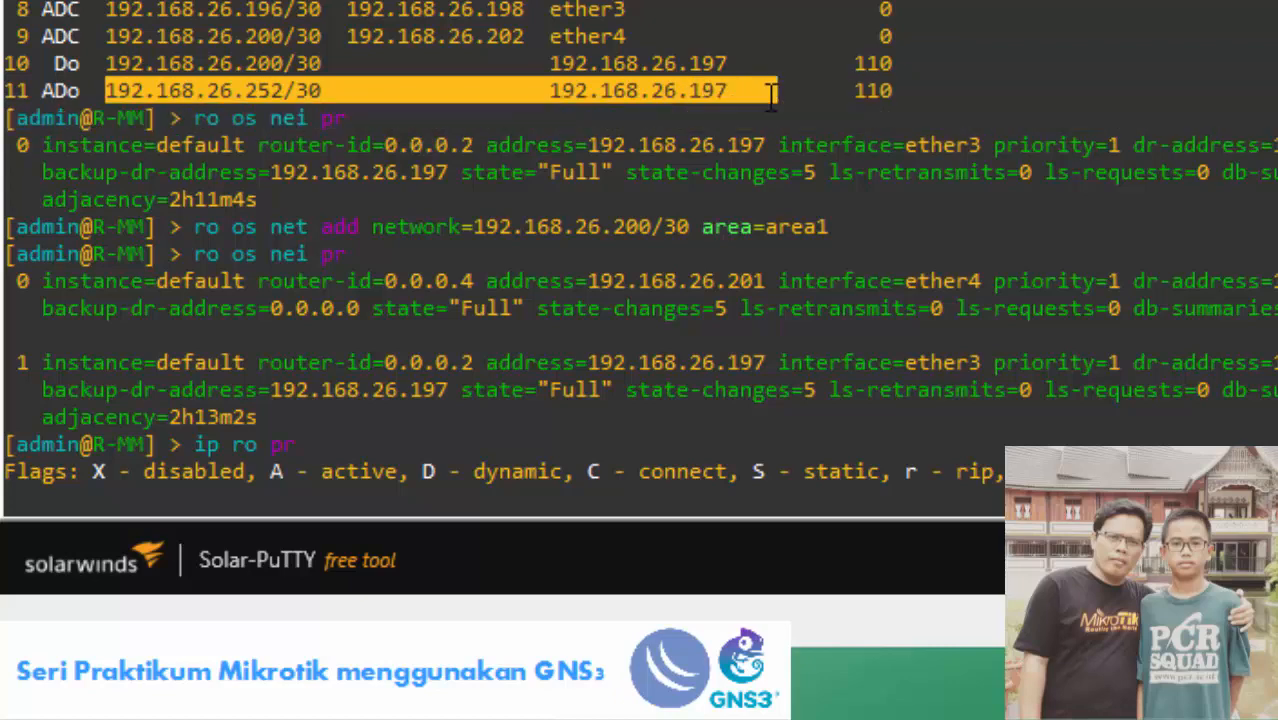
Confirm 192.168.26.0/27 and 192.168.26.32/27 now also route via 192.168.26.201, then switch to R-TKJ's console.
{"action": "left_click", "coordinate": [772, 95]}
{"action": "scroll", "coordinate": [100, 190], "scroll_direction": "up", "scroll_amount": 5}
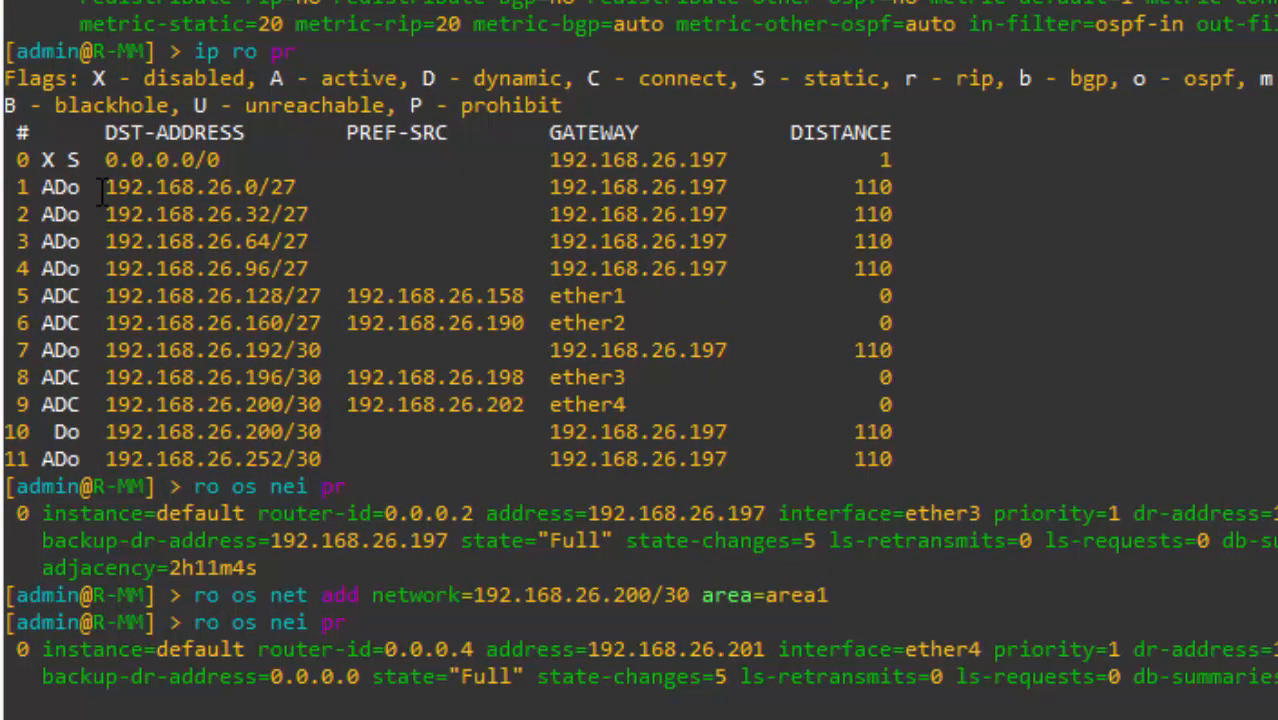
{"action": "left_click_drag", "start_coordinate": [100, 190], "coordinate": [320, 214]}
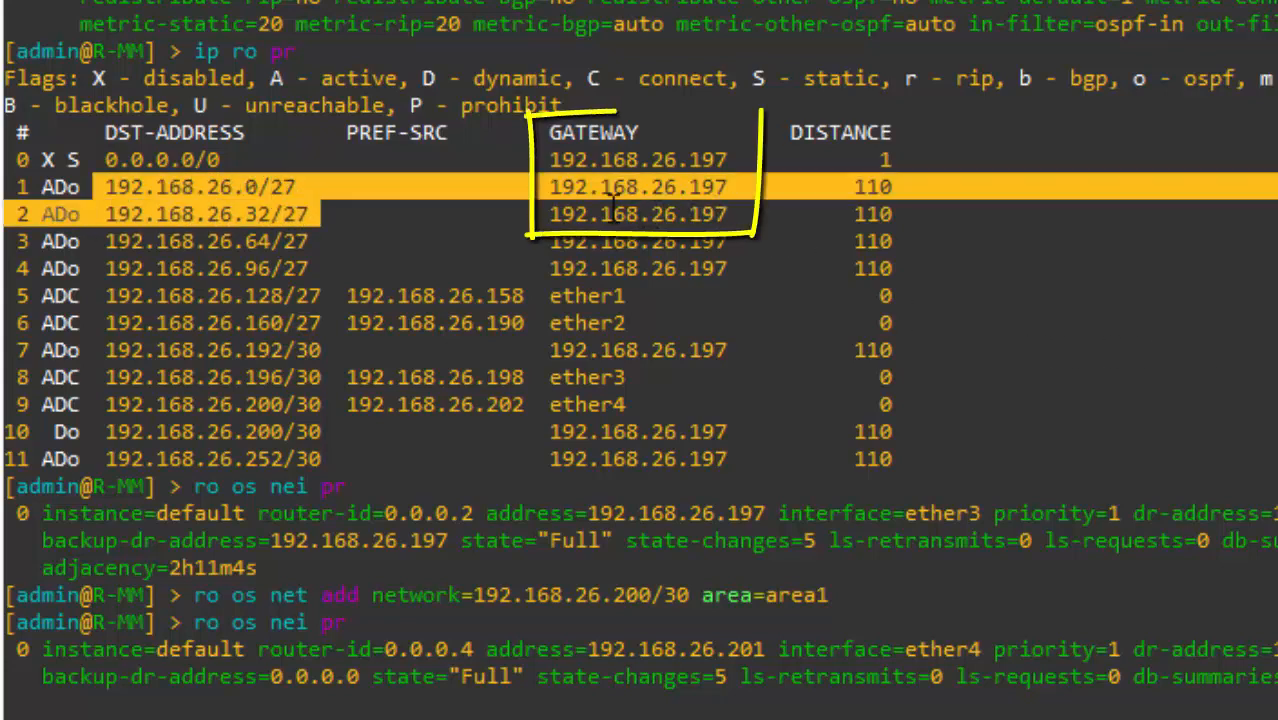
{"action": "left_click_drag", "start_coordinate": [550, 186], "coordinate": [727, 214]}
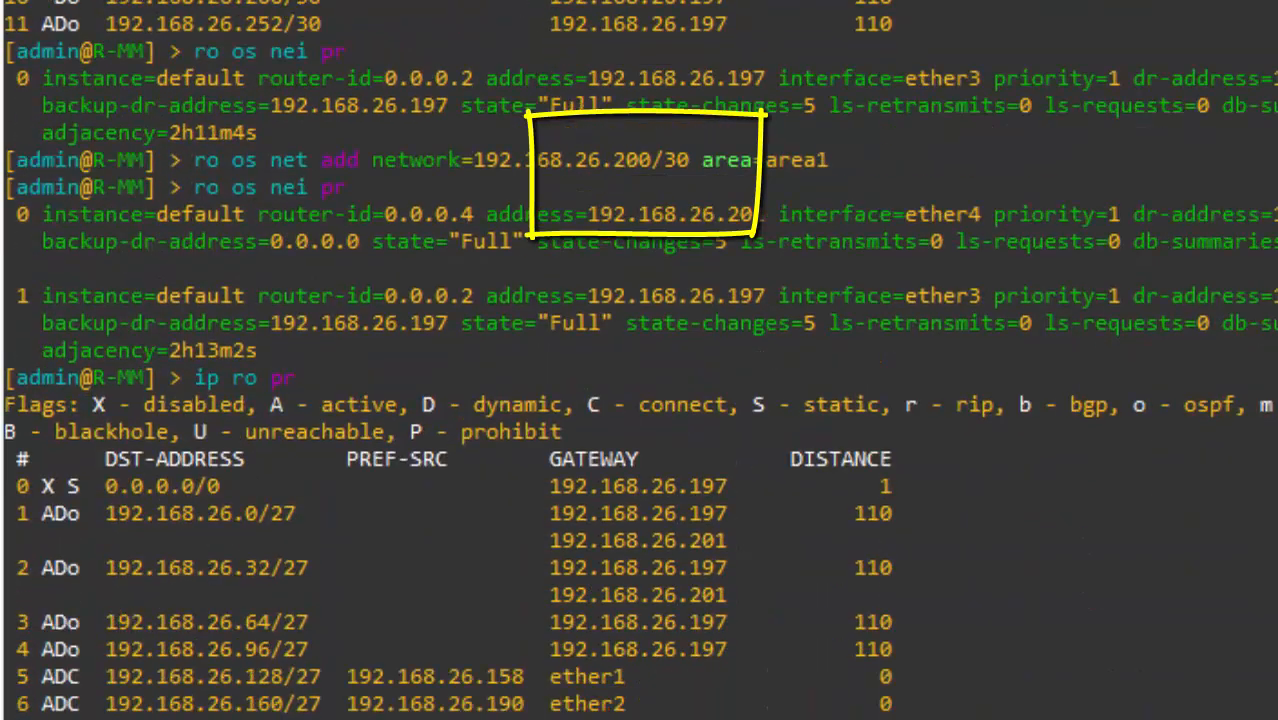
{"action": "left_click_drag", "start_coordinate": [540, 540], "coordinate": [548, 600]}
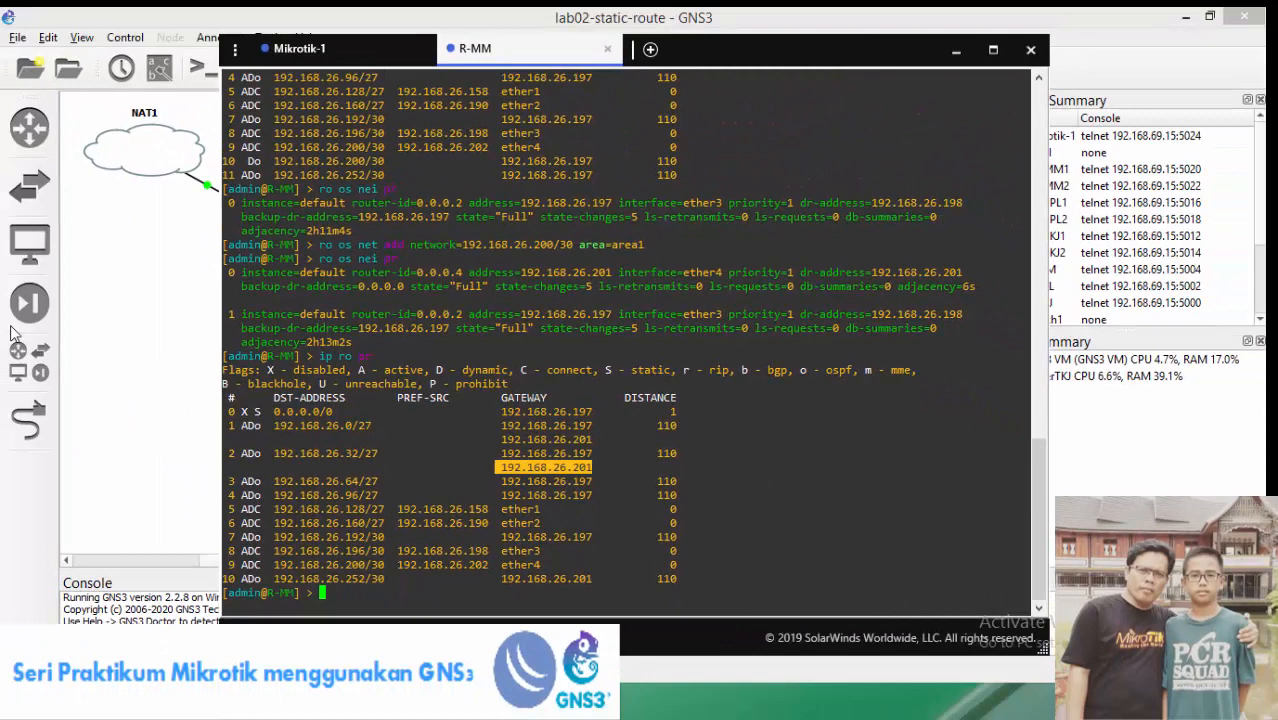
{"action": "left_click", "coordinate": [16, 333]}
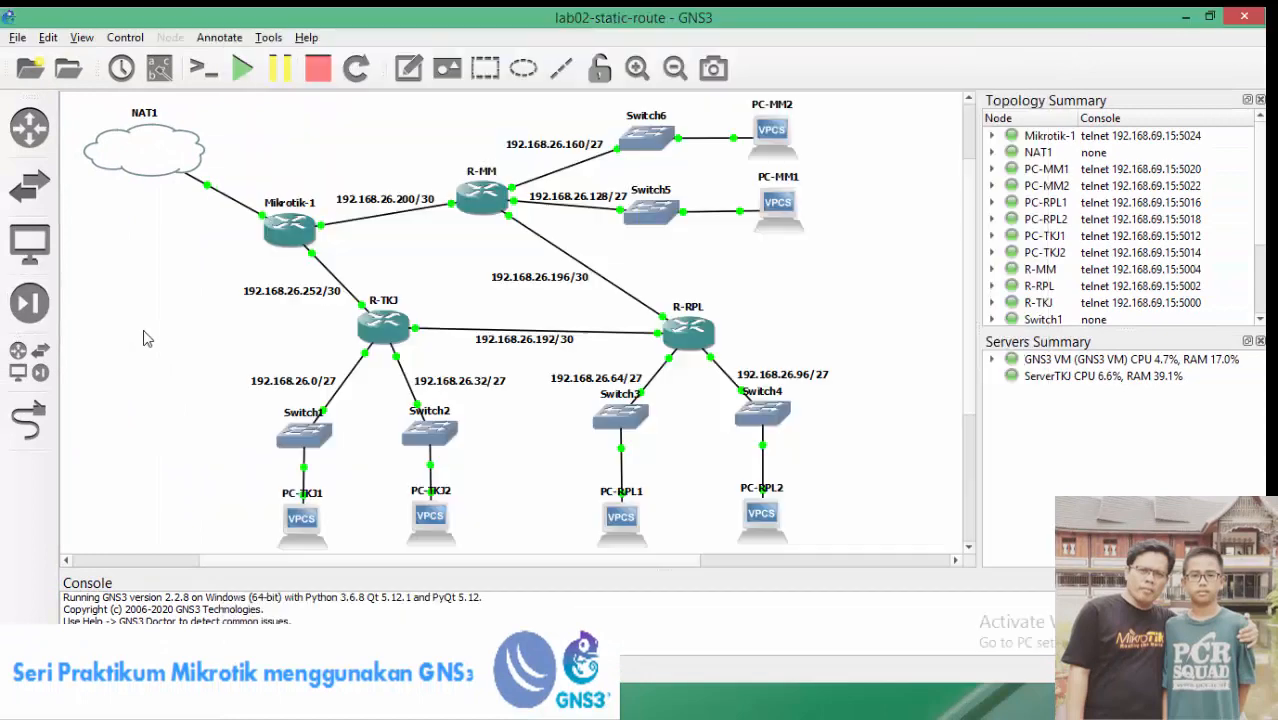
{"action": "double_click", "coordinate": [388, 335]}
Log in to R-TKJ, print its routes and OSPF networks, and point out 192.168.26.252/30.
{"action": "type", "text": "ad"}
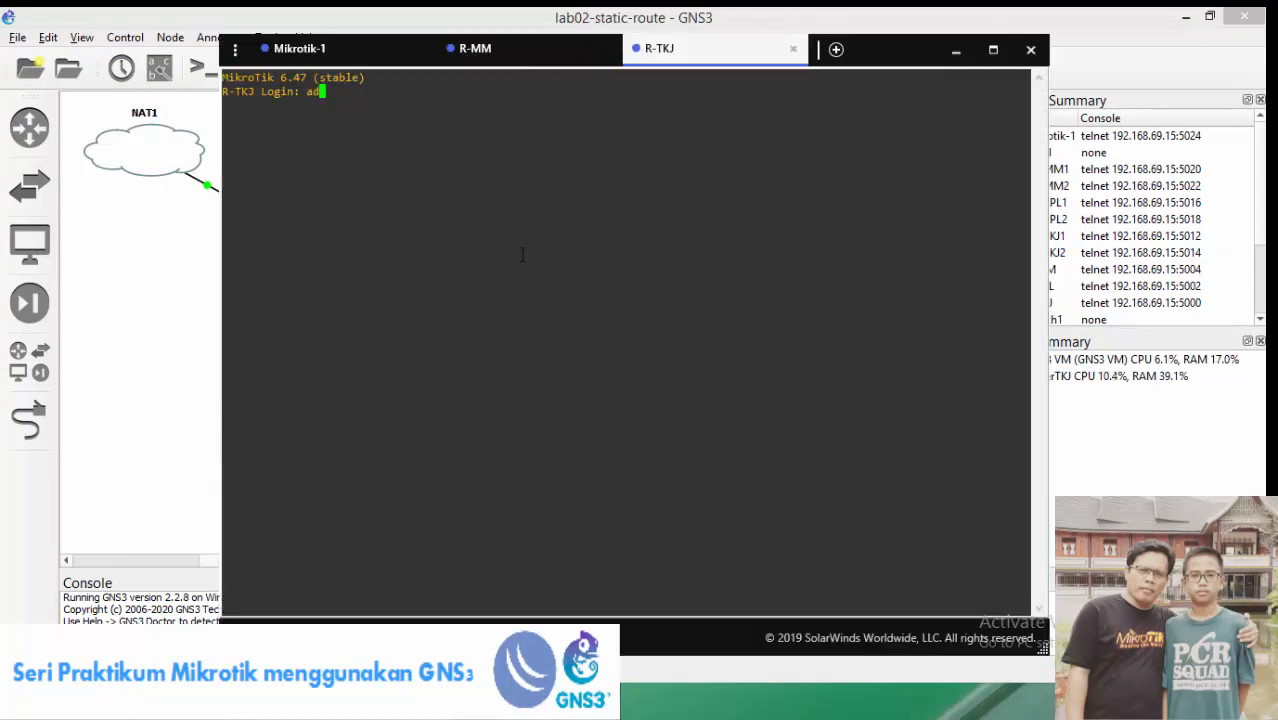
{"action": "type", "text": "min"}
{"action": "key", "text": "Return"}
{"action": "key", "text": "Return"}
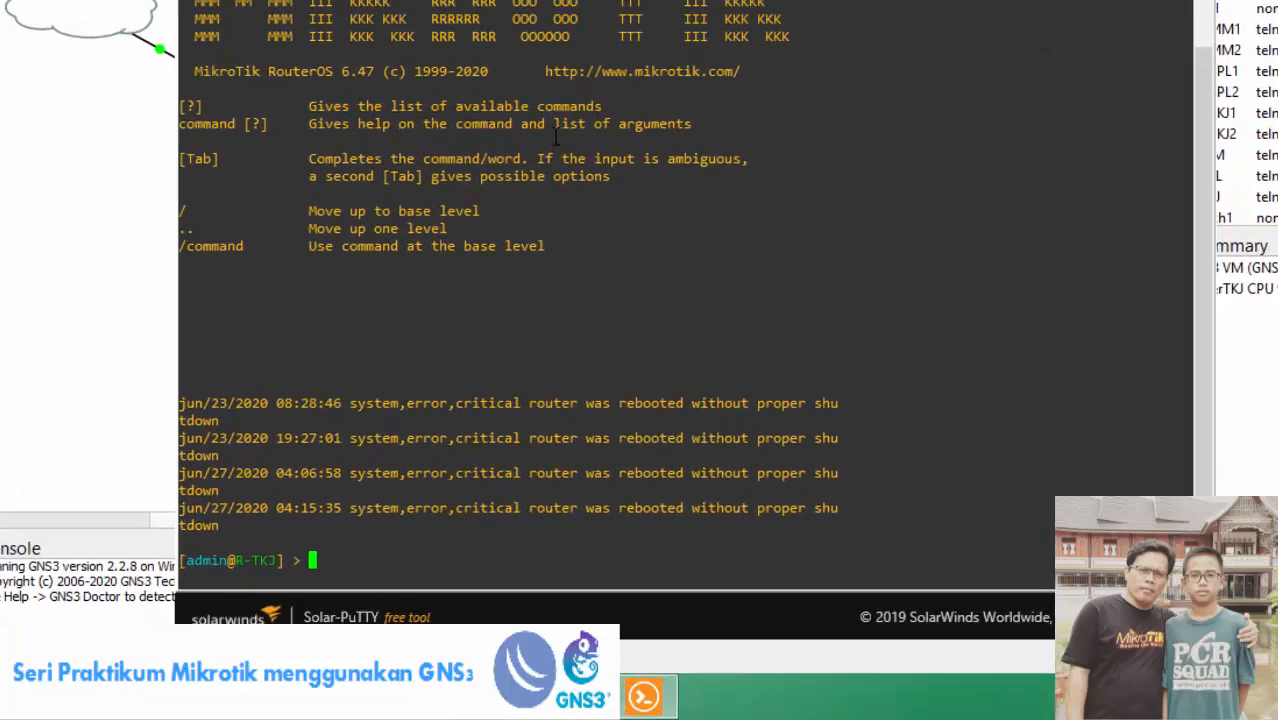
{"action": "type", "text": "ip ro pr"}
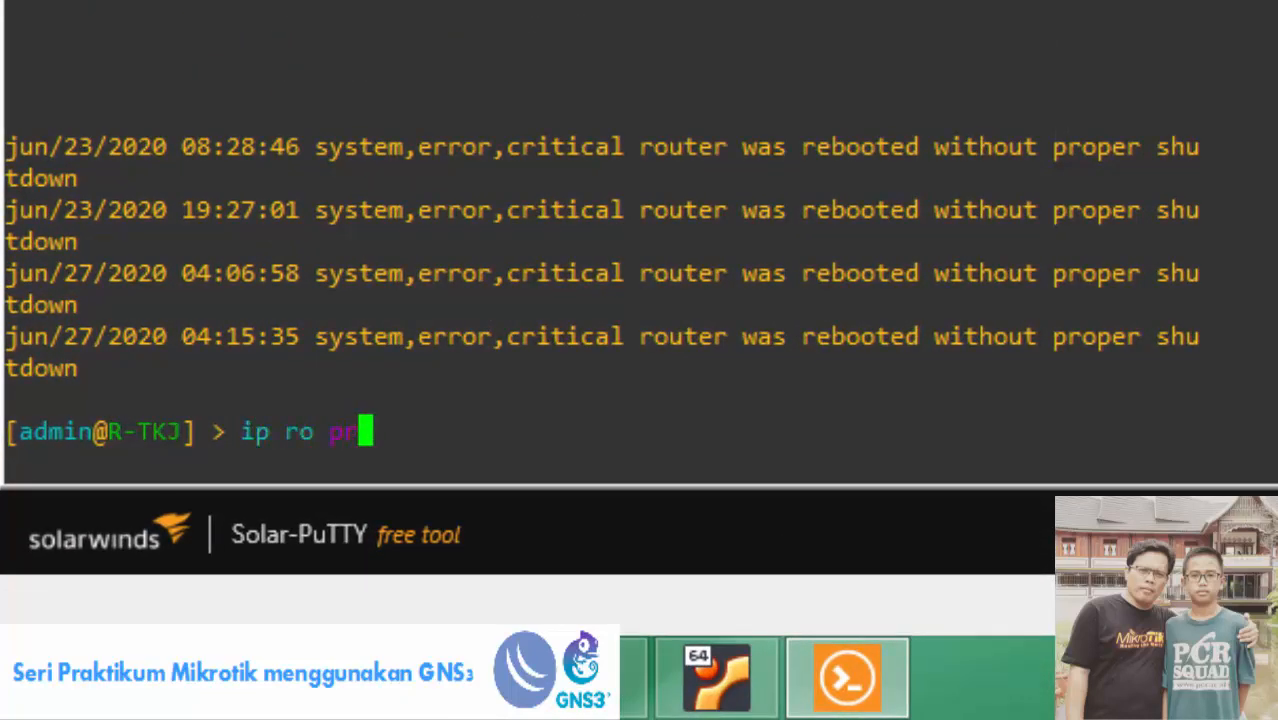
{"action": "key", "text": "Return"}
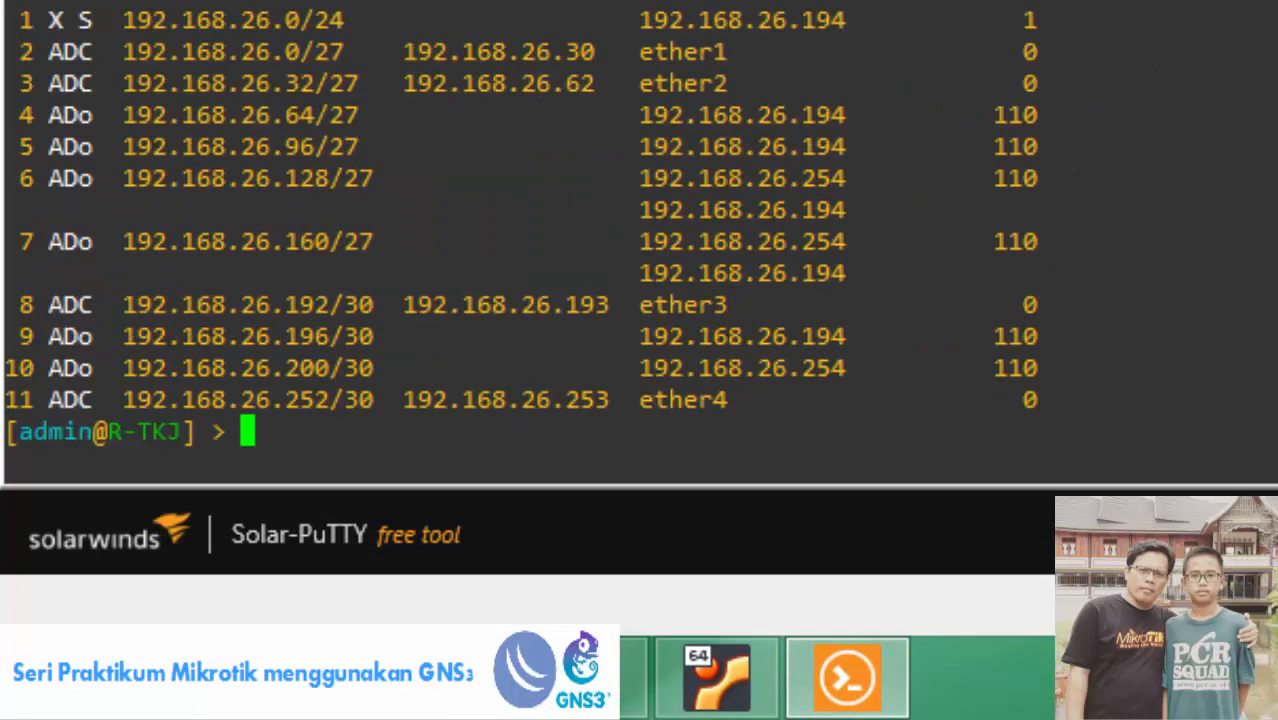
{"action": "type", "text": "ro os "}
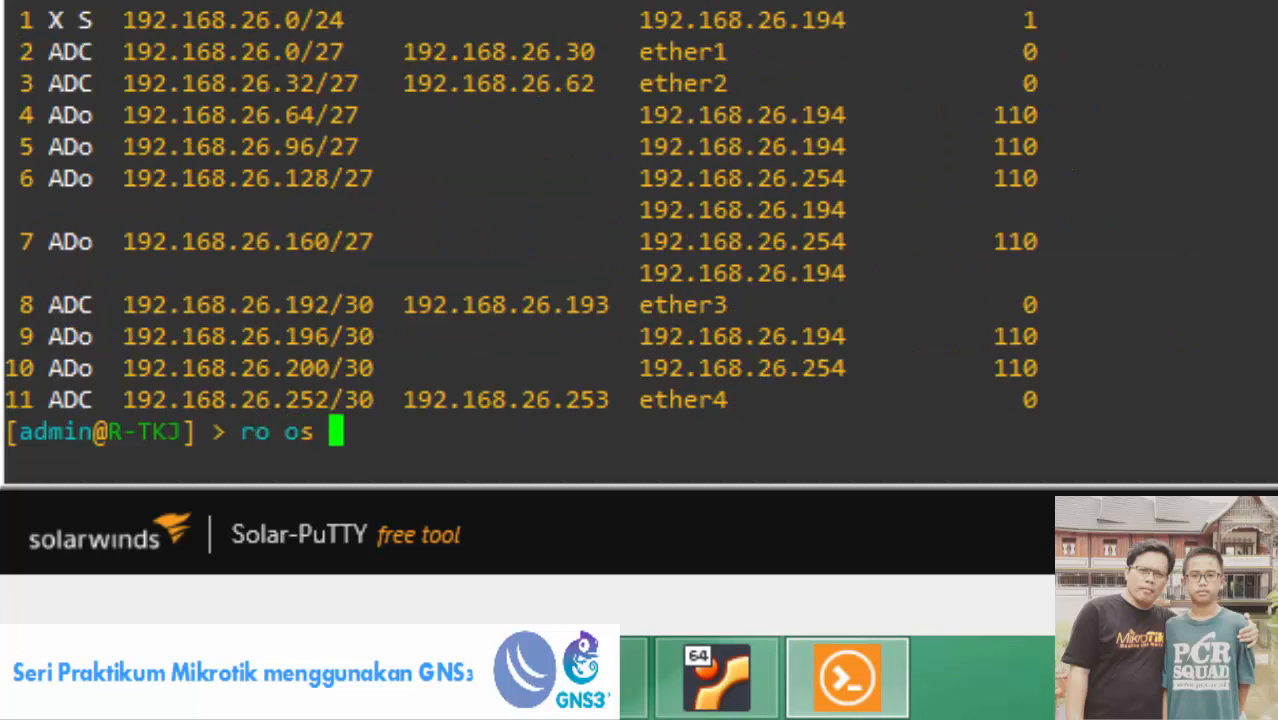
{"action": "type", "text": "net pr"}
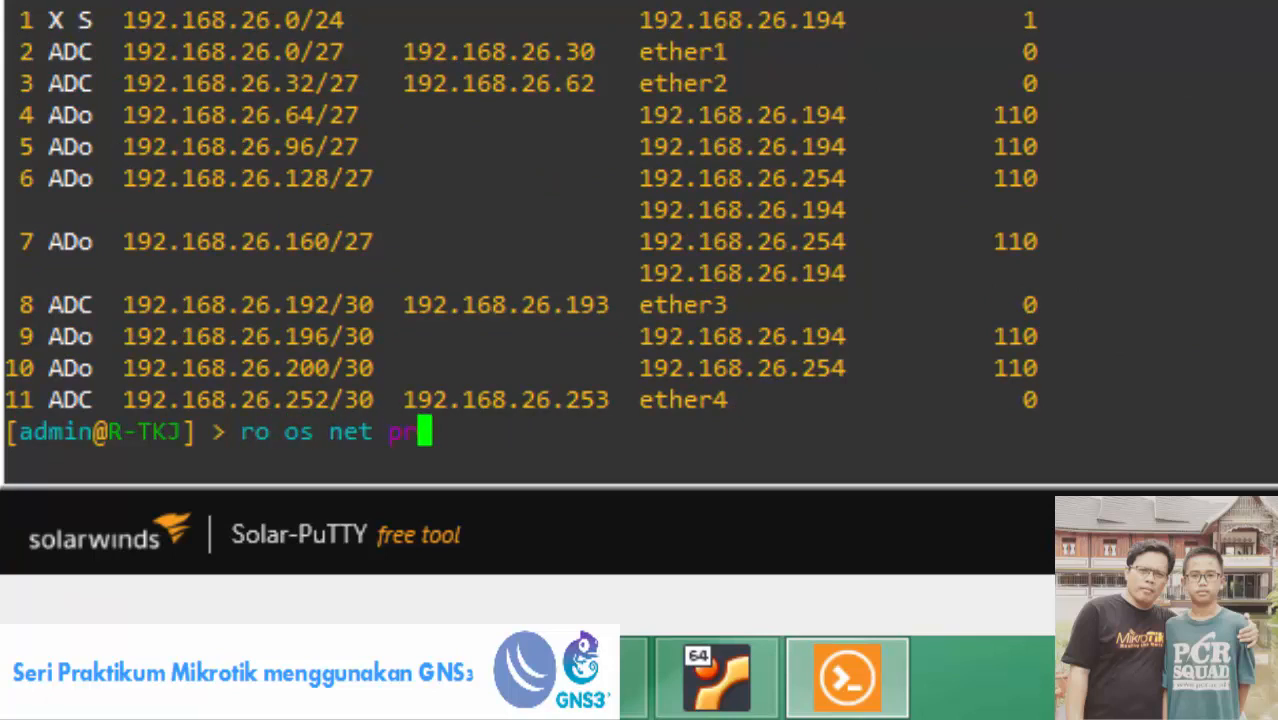
{"action": "key", "text": "Return"}
{"action": "left_click_drag", "start_coordinate": [66, 398], "coordinate": [325, 383]}
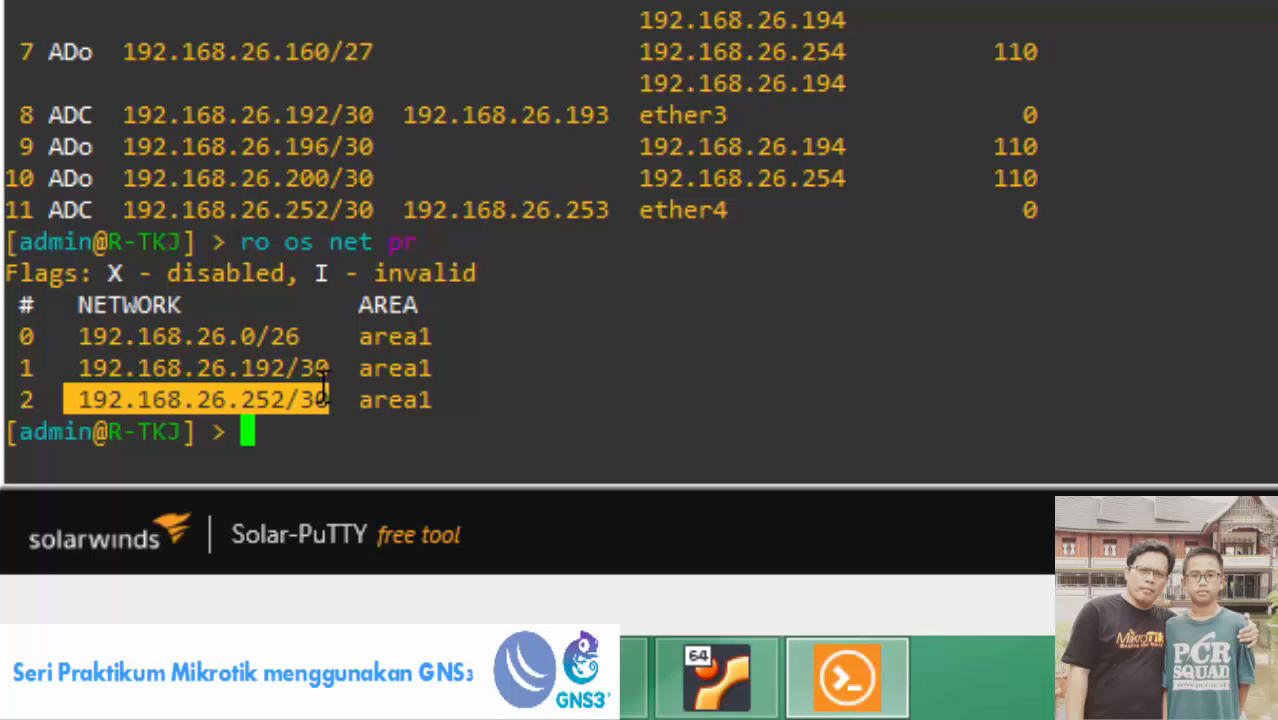
Correct the mistyped command and list R-TKJ's OSPF neighbours, highlighting 0.0.0.2 and 0.0.0.4.
{"action": "type", "text": "ro net pr"}
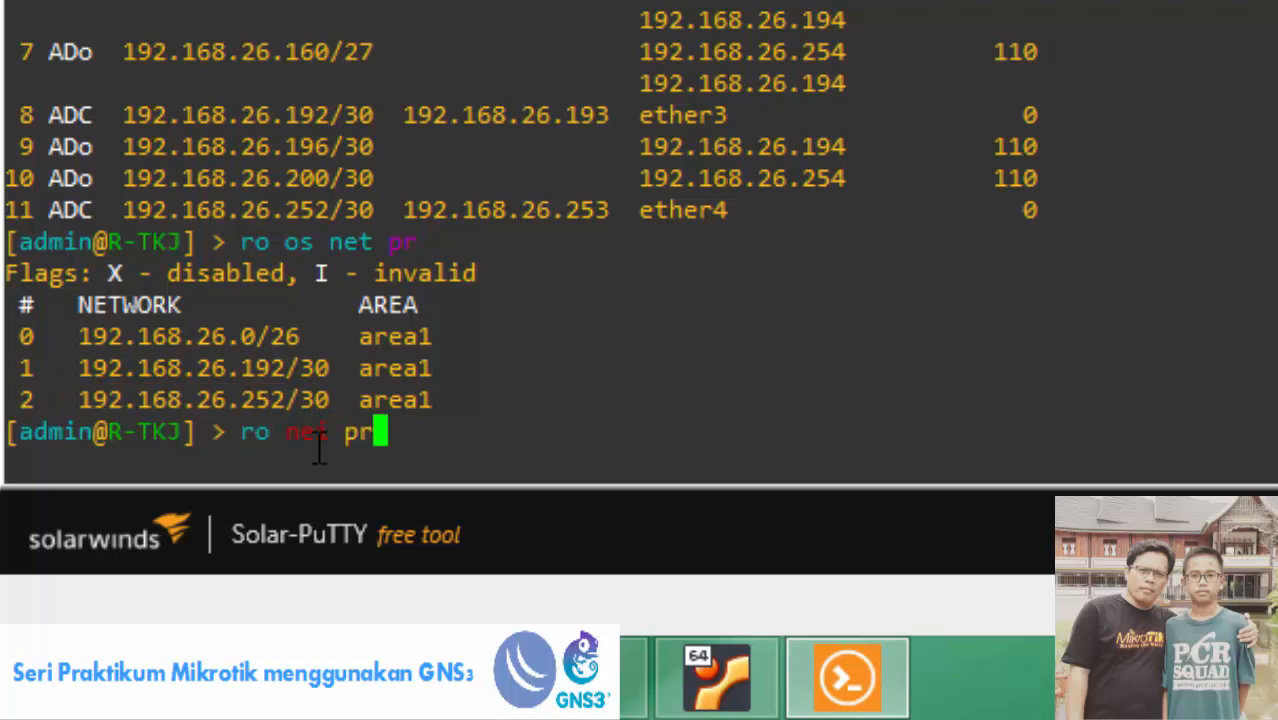
{"action": "key", "text": "Return"}
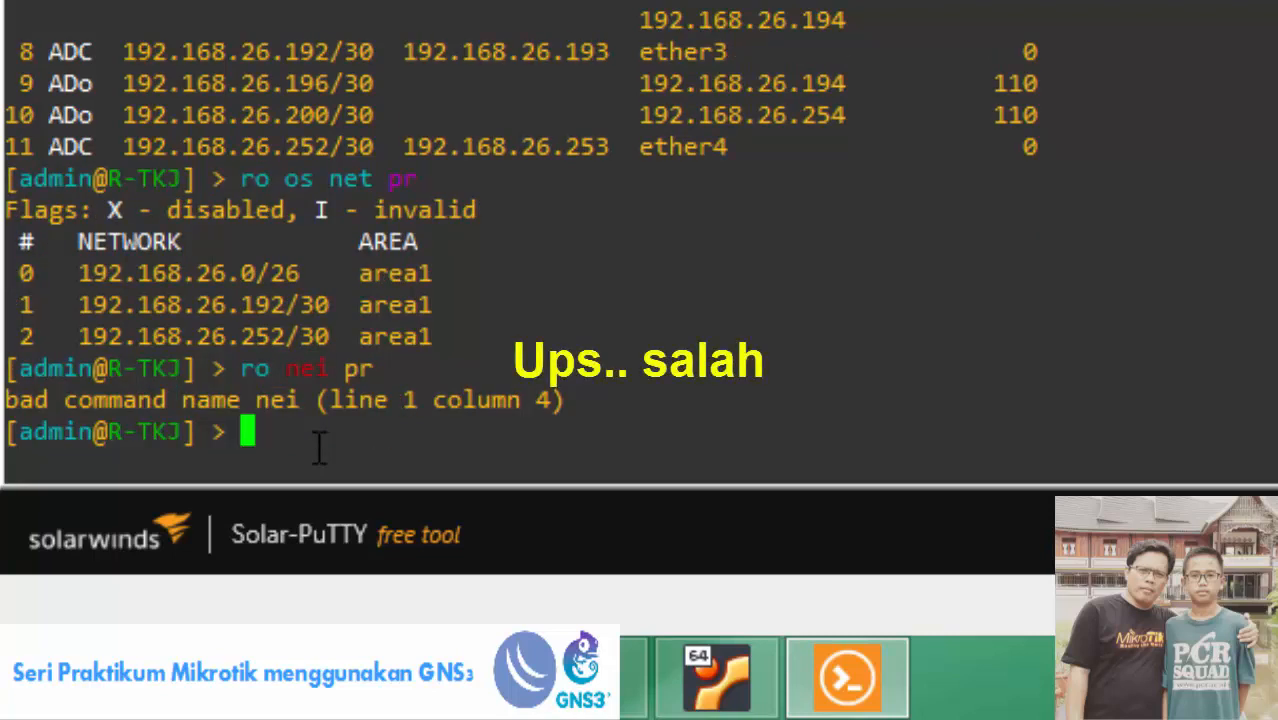
{"action": "type", "text": "ro o"}
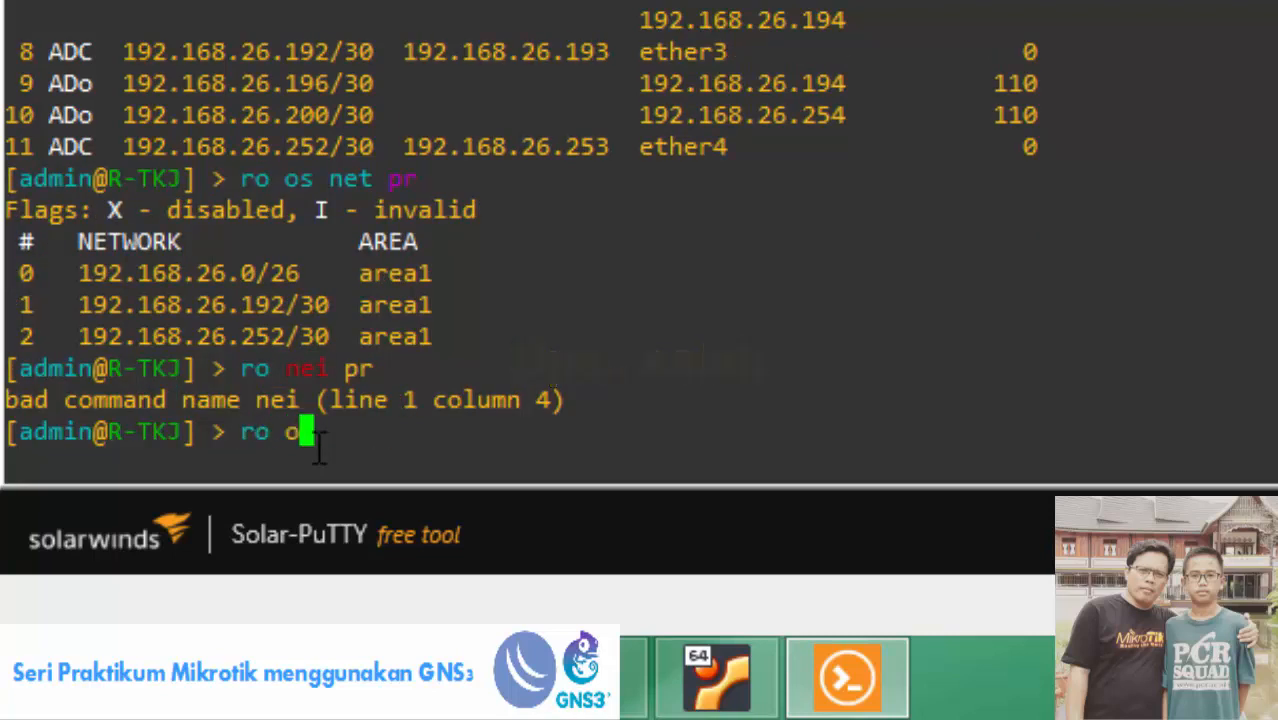
{"action": "type", "text": "s nei pr"}
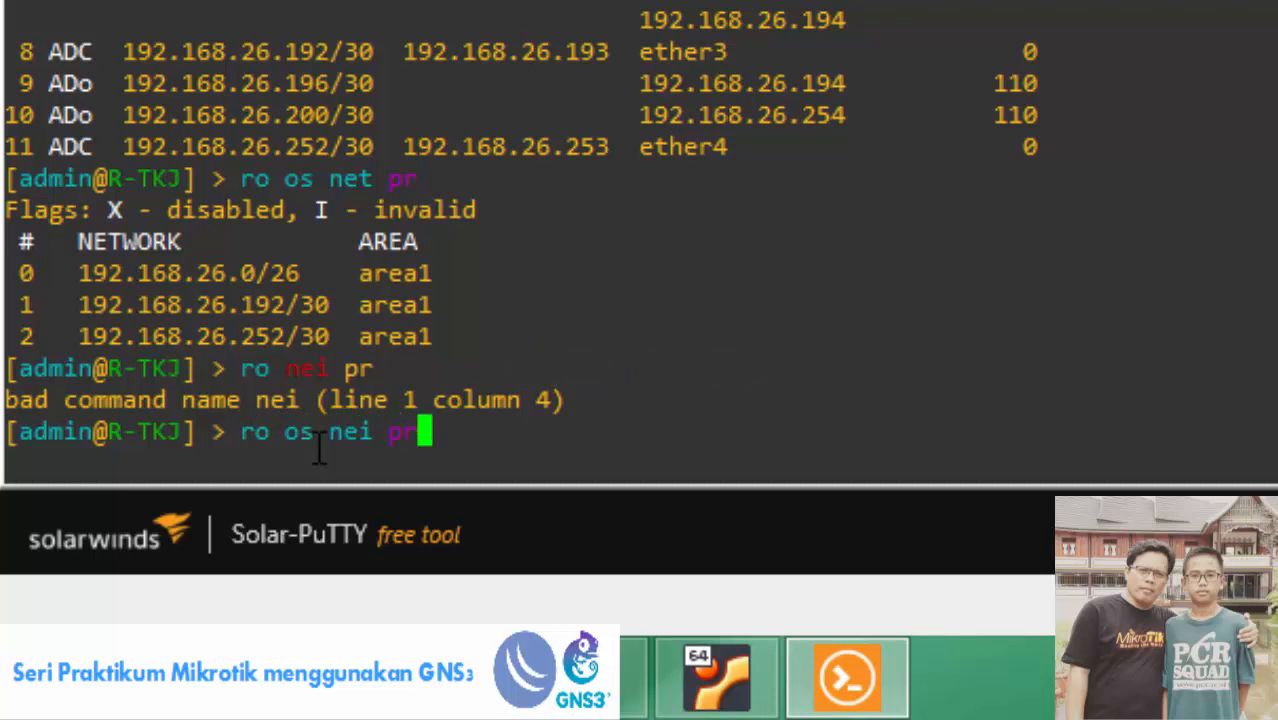
{"action": "key", "text": "Return"}
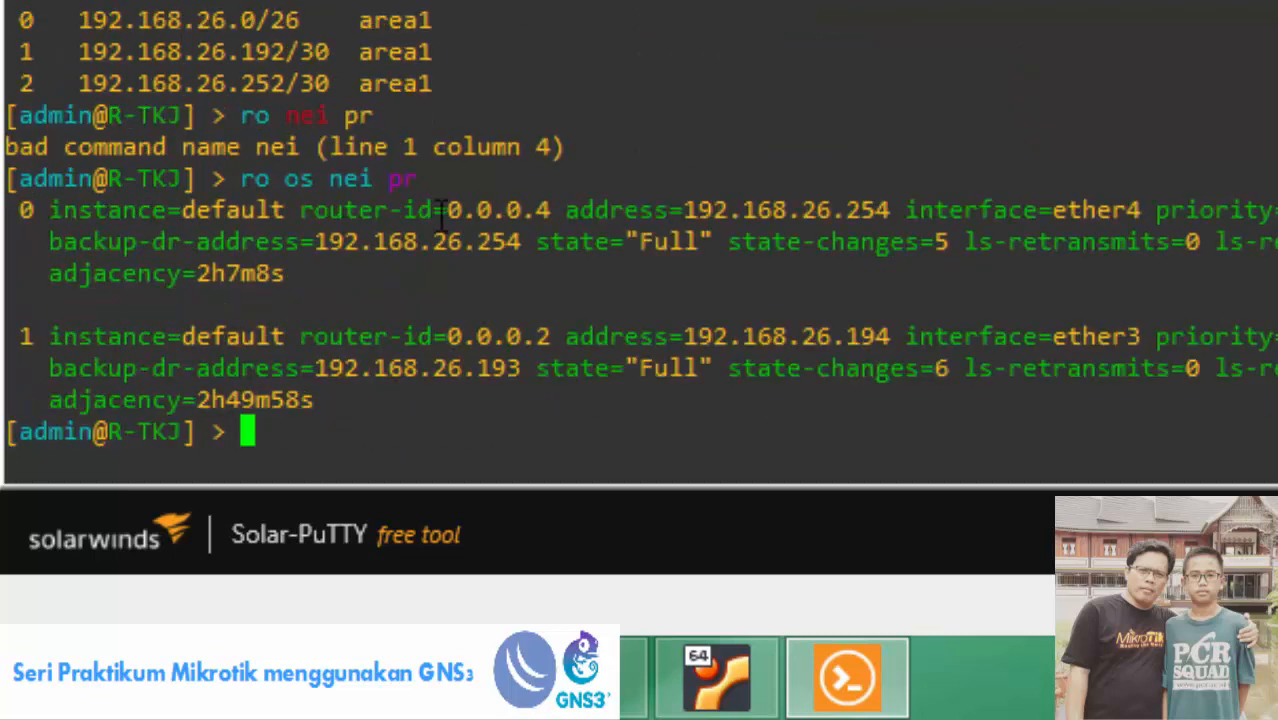
{"action": "left_click_drag", "start_coordinate": [300, 336], "coordinate": [563, 336]}
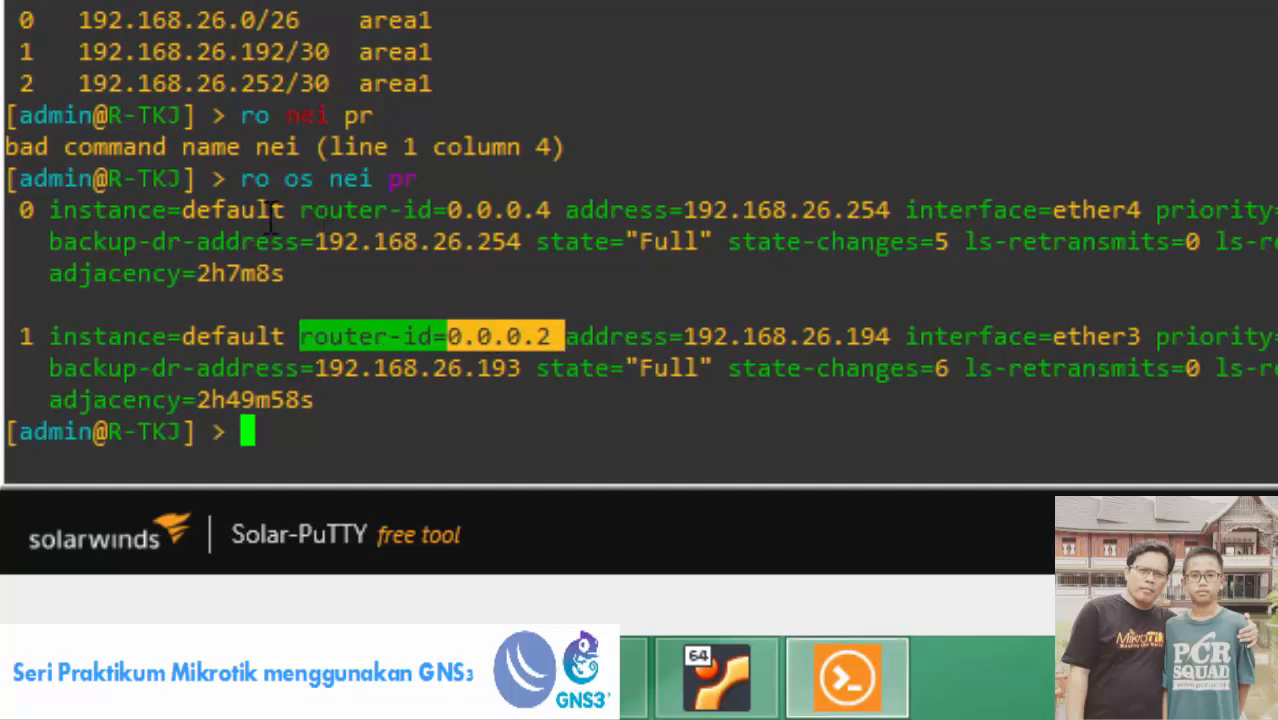
{"action": "left_click_drag", "start_coordinate": [302, 210], "coordinate": [551, 212]}
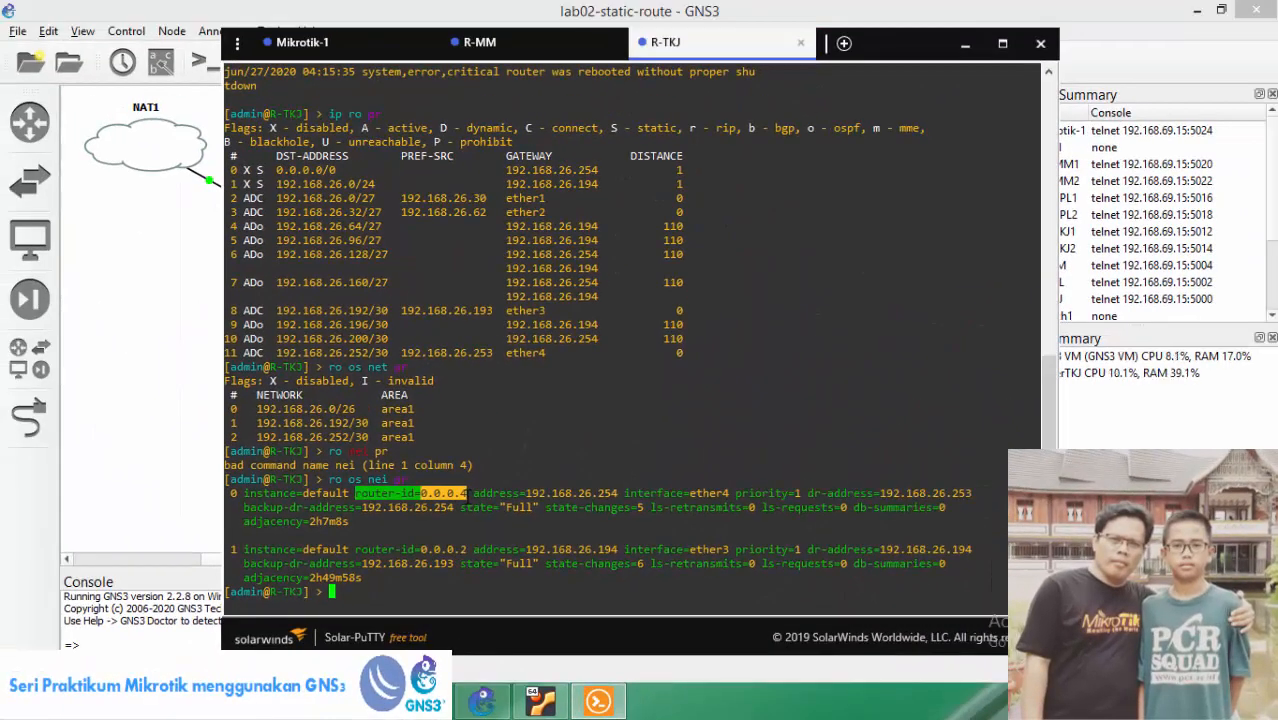
Bring the GNS3 topology forward to review it, then return to Mikrotik-1's console.
{"action": "left_click", "coordinate": [185, 383]}
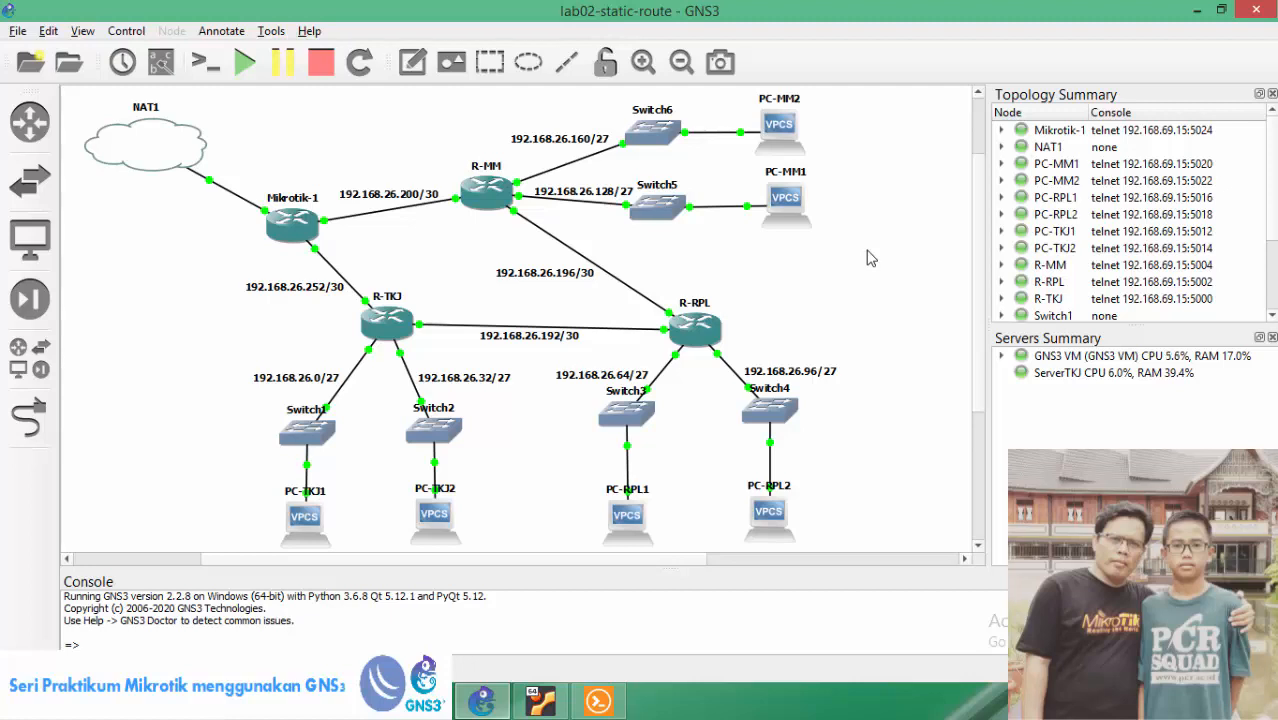
{"action": "key", "text": "alt+Tab"}
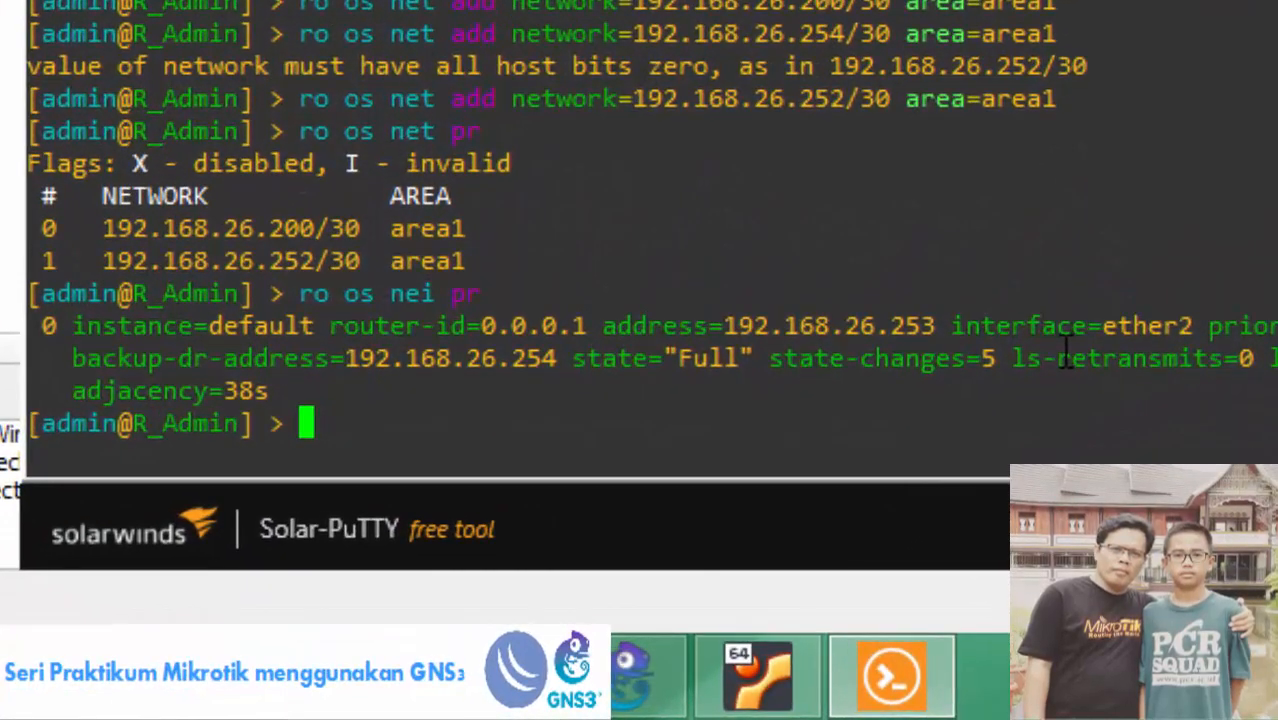
Print Mikrotik-1's OSPF instance, noting distribute-default=never, and list distribute-default's possible values.
{"action": "type", "text": "ro os i"}
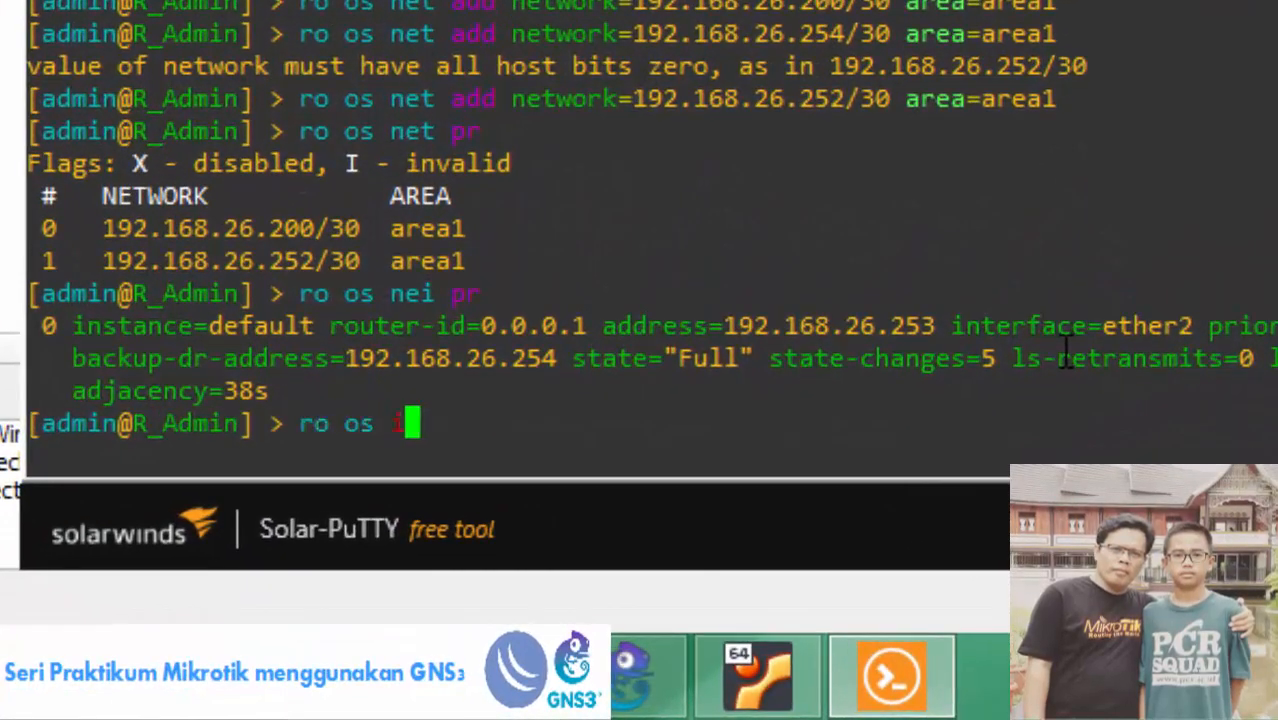
{"action": "type", "text": "ns pr"}
{"action": "key", "text": "Return"}
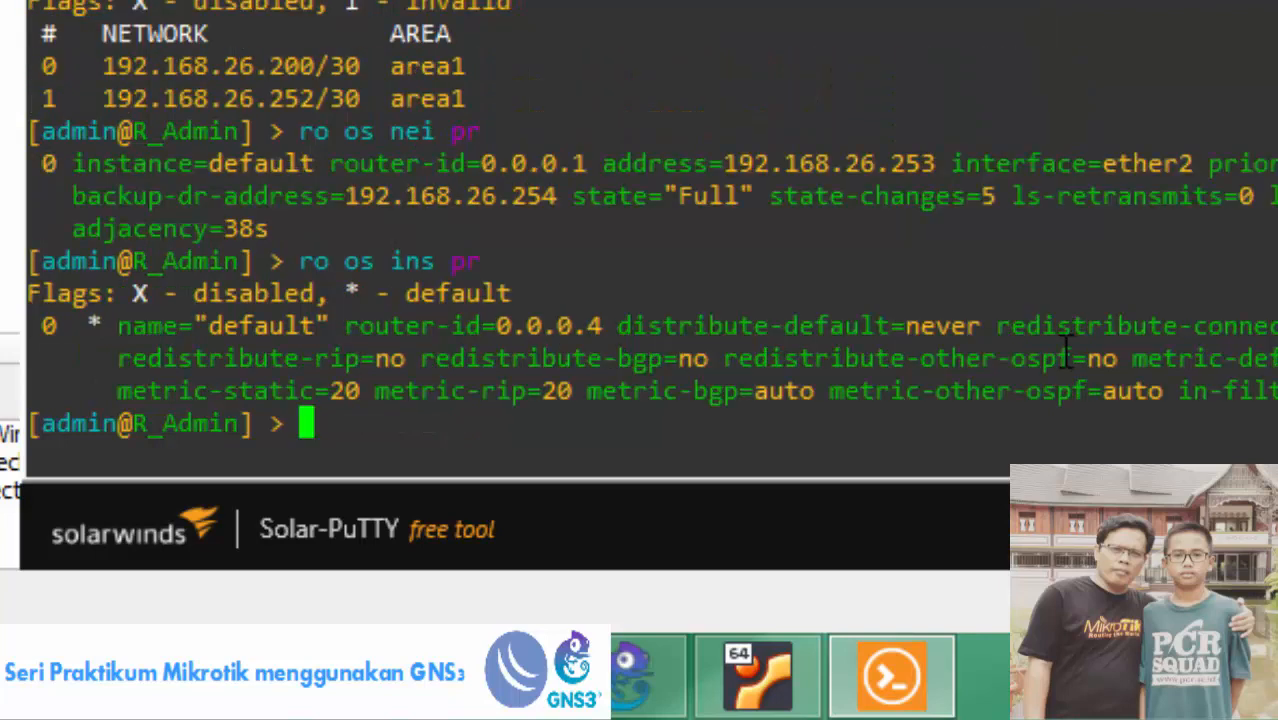
{"action": "left_click_drag", "start_coordinate": [617, 326], "coordinate": [997, 326]}
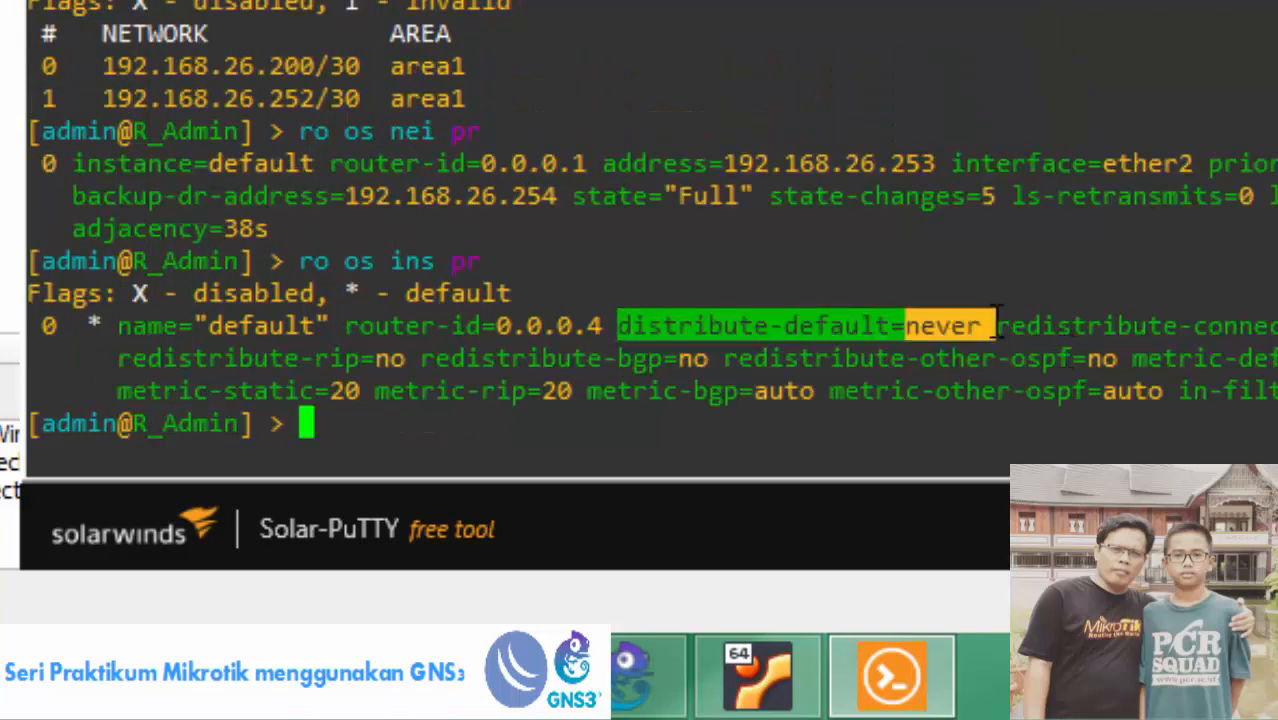
{"action": "type", "text": "ro "}
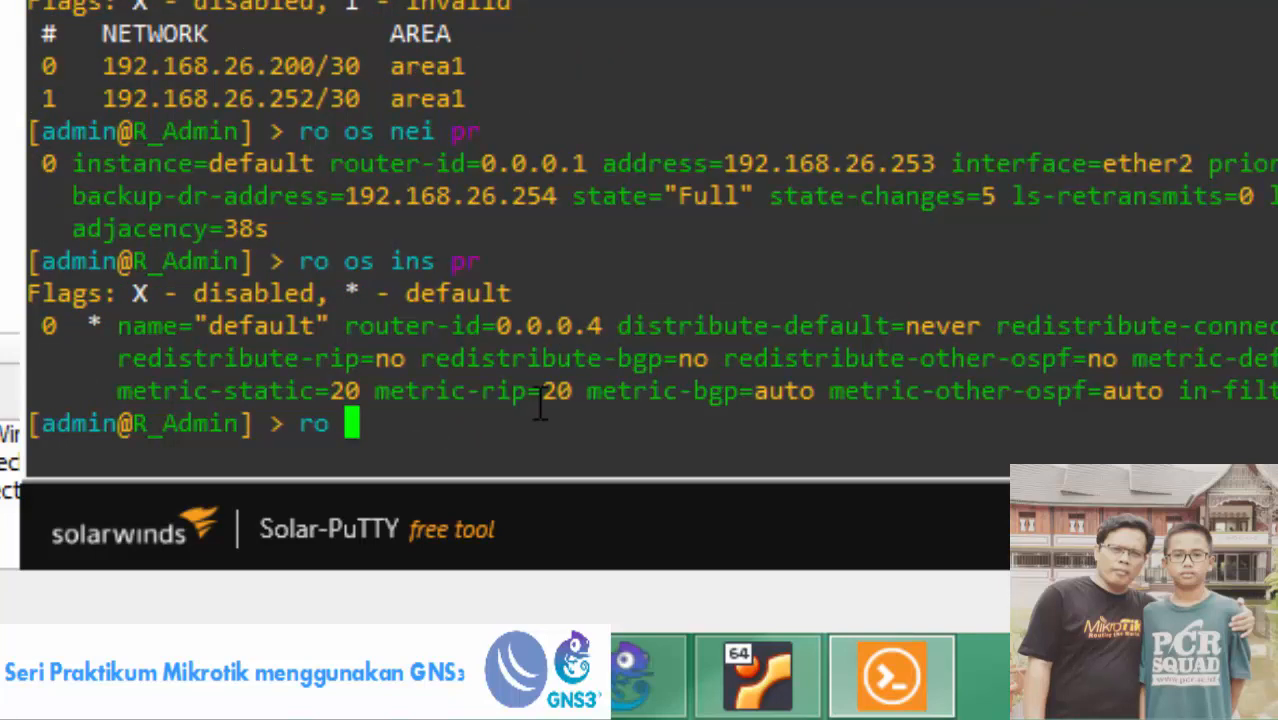
{"action": "type", "text": "os ins "}
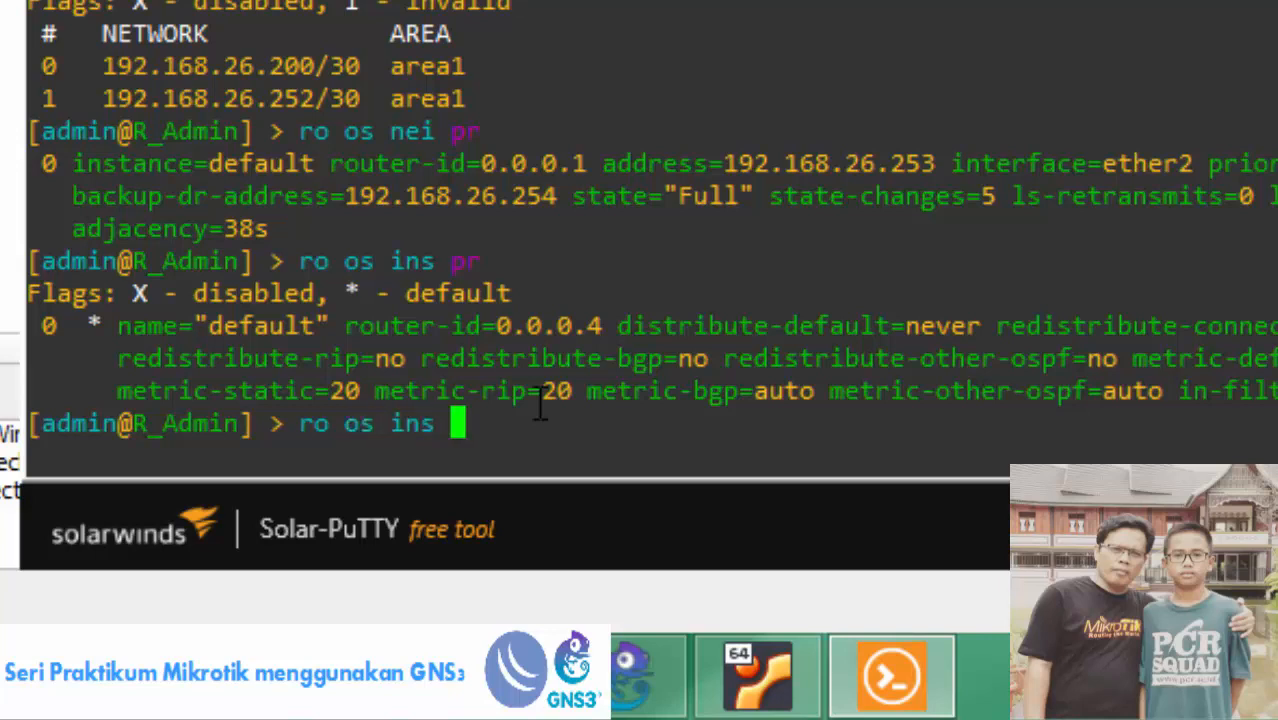
{"action": "type", "text": "set 0 dist"}
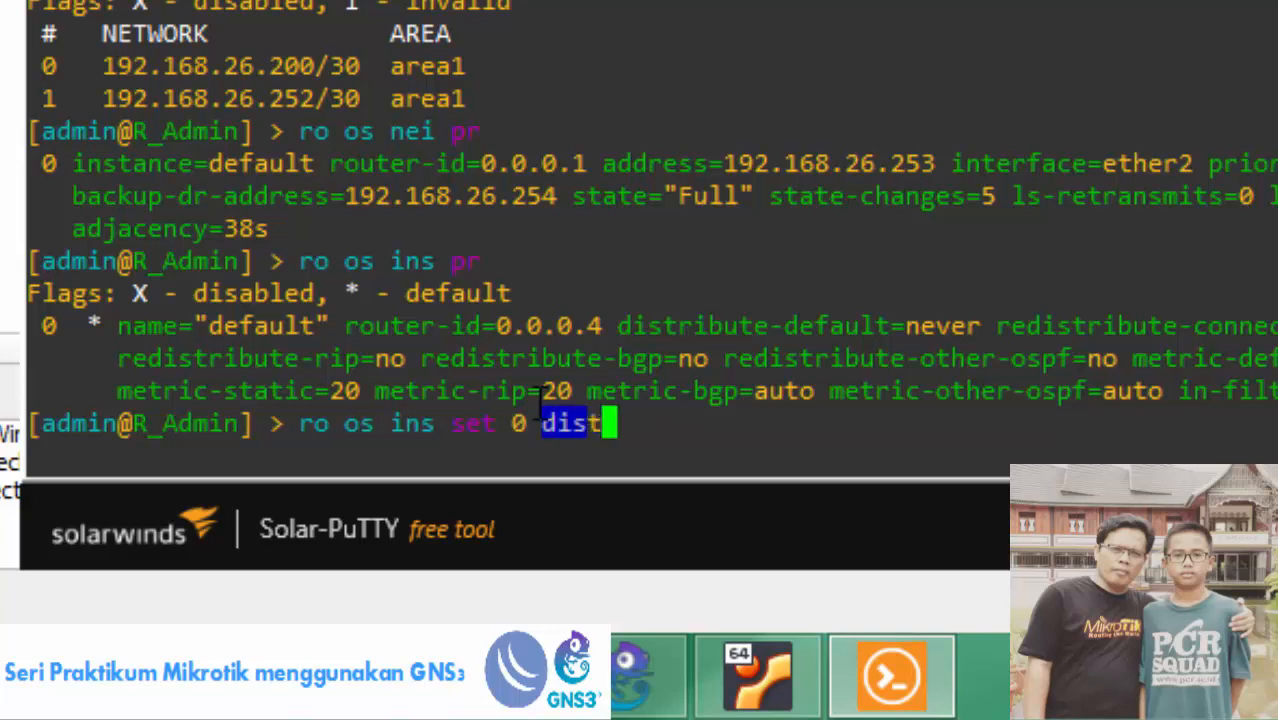
{"action": "key", "text": "Tab"}
{"action": "key", "text": "Tab"}
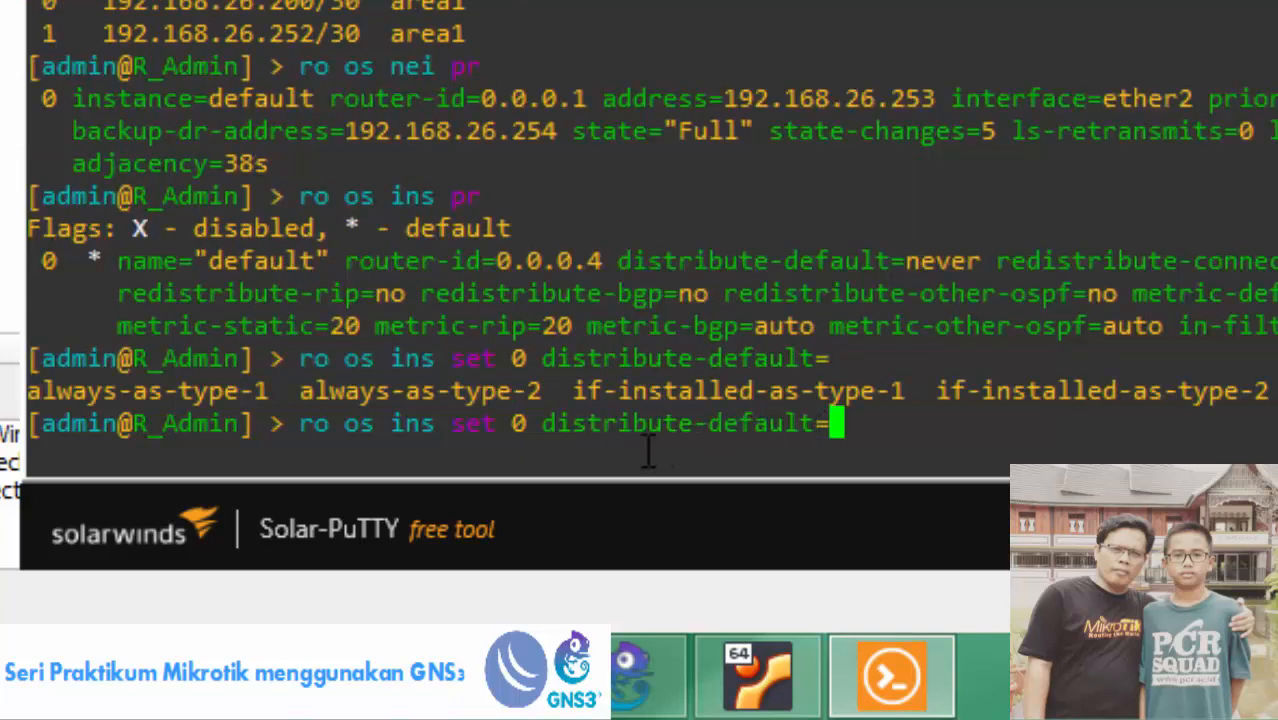
{"action": "double_click", "coordinate": [45, 392]}
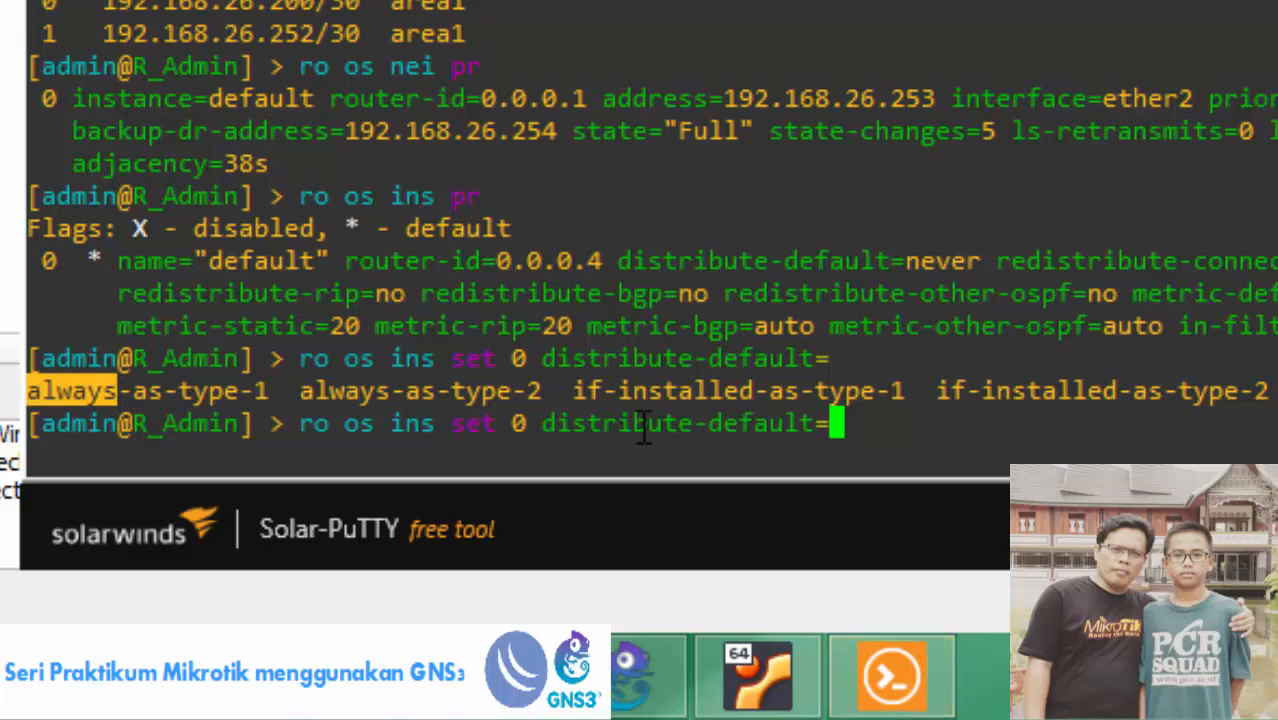
{"action": "left_click_drag", "start_coordinate": [574, 391], "coordinate": [770, 398]}
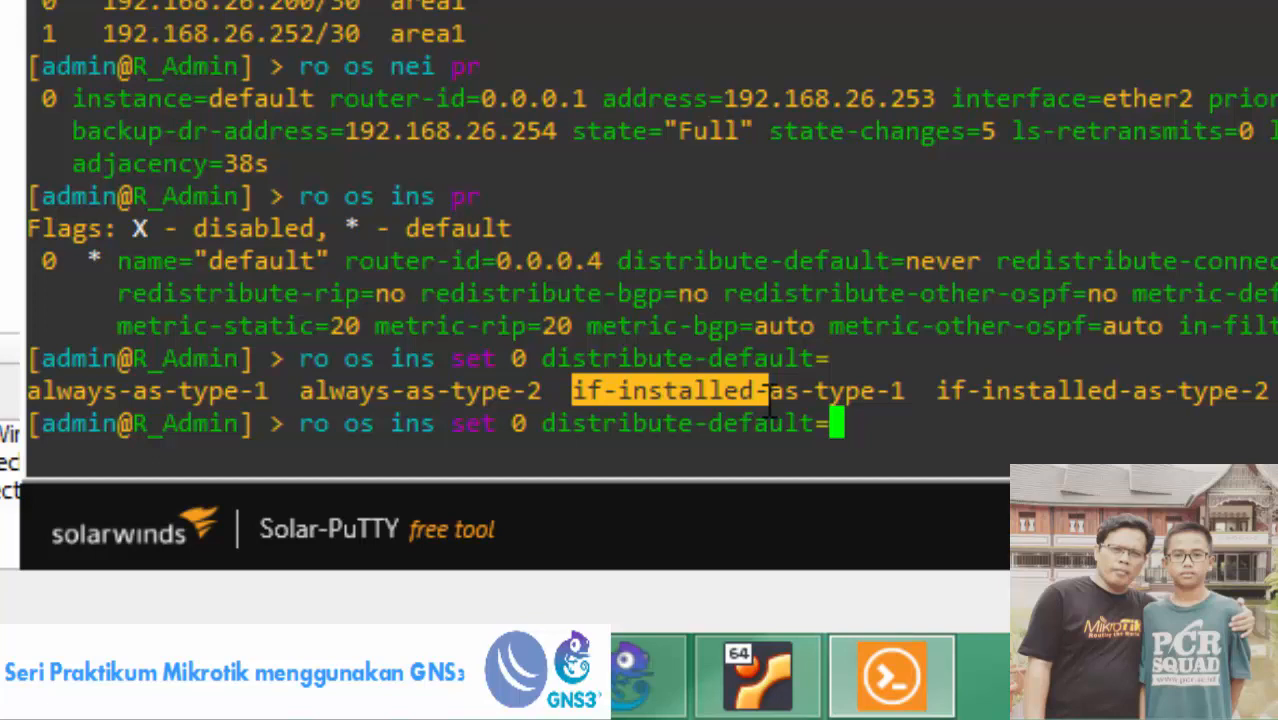
{"action": "left_click_drag", "start_coordinate": [299, 391], "coordinate": [392, 393]}
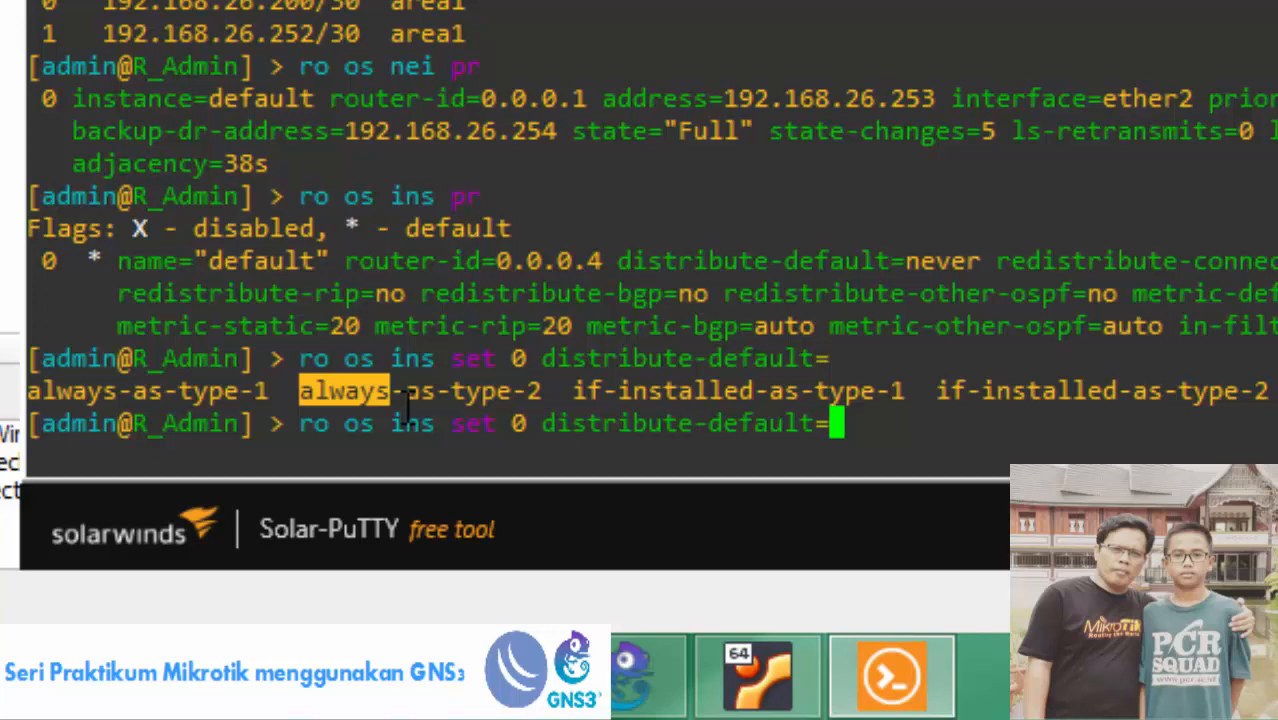
{"action": "left_click_drag", "start_coordinate": [132, 391], "coordinate": [270, 391]}
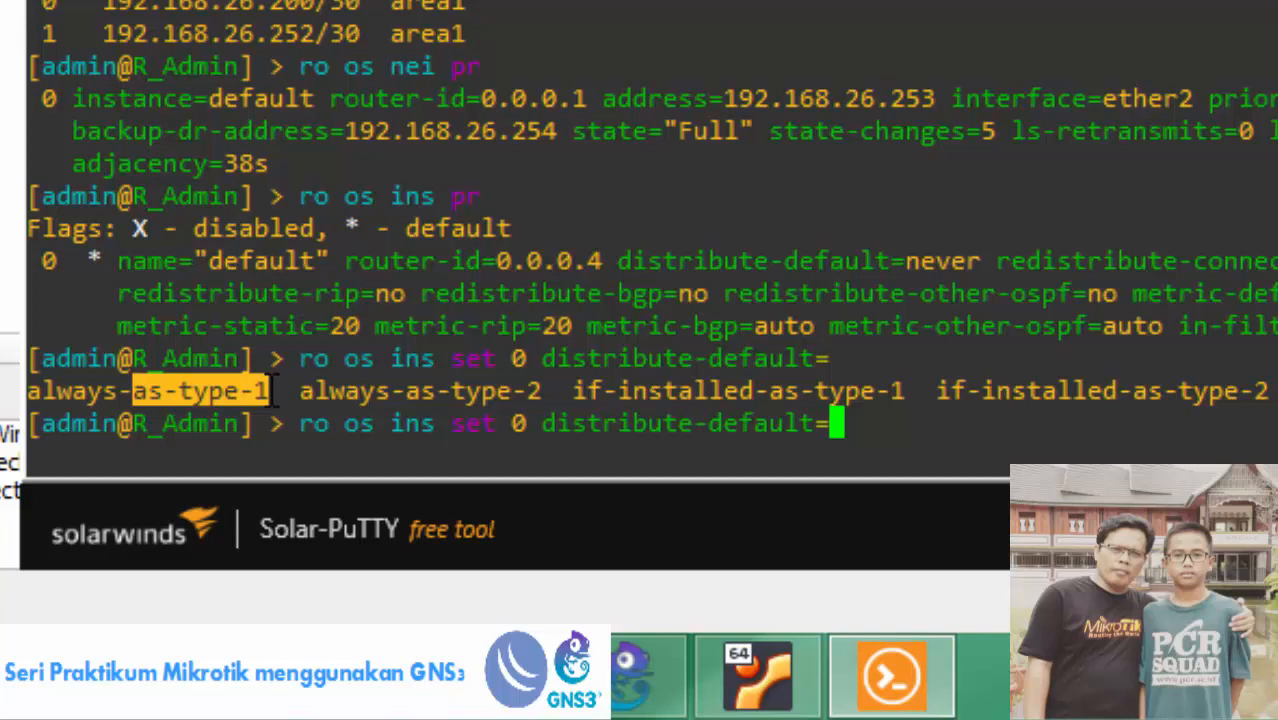
{"action": "left_click_drag", "start_coordinate": [556, 391], "coordinate": [465, 398]}
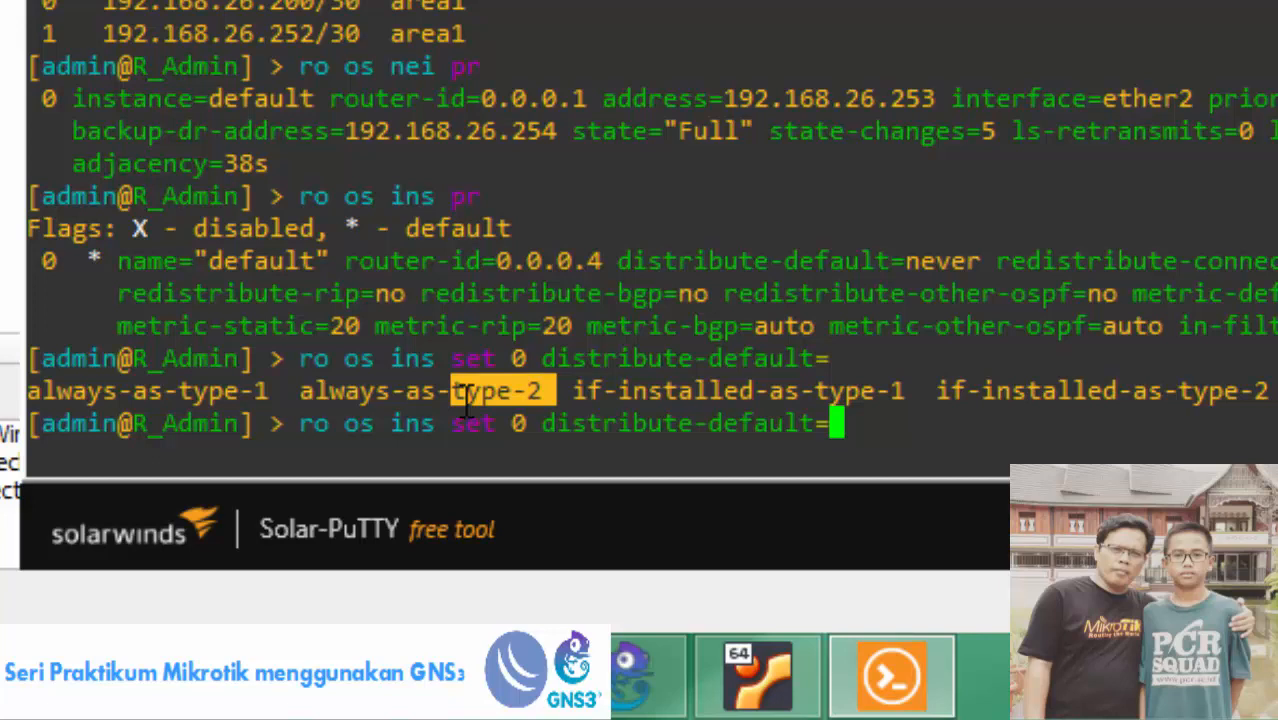
{"action": "left_click", "coordinate": [838, 425]}
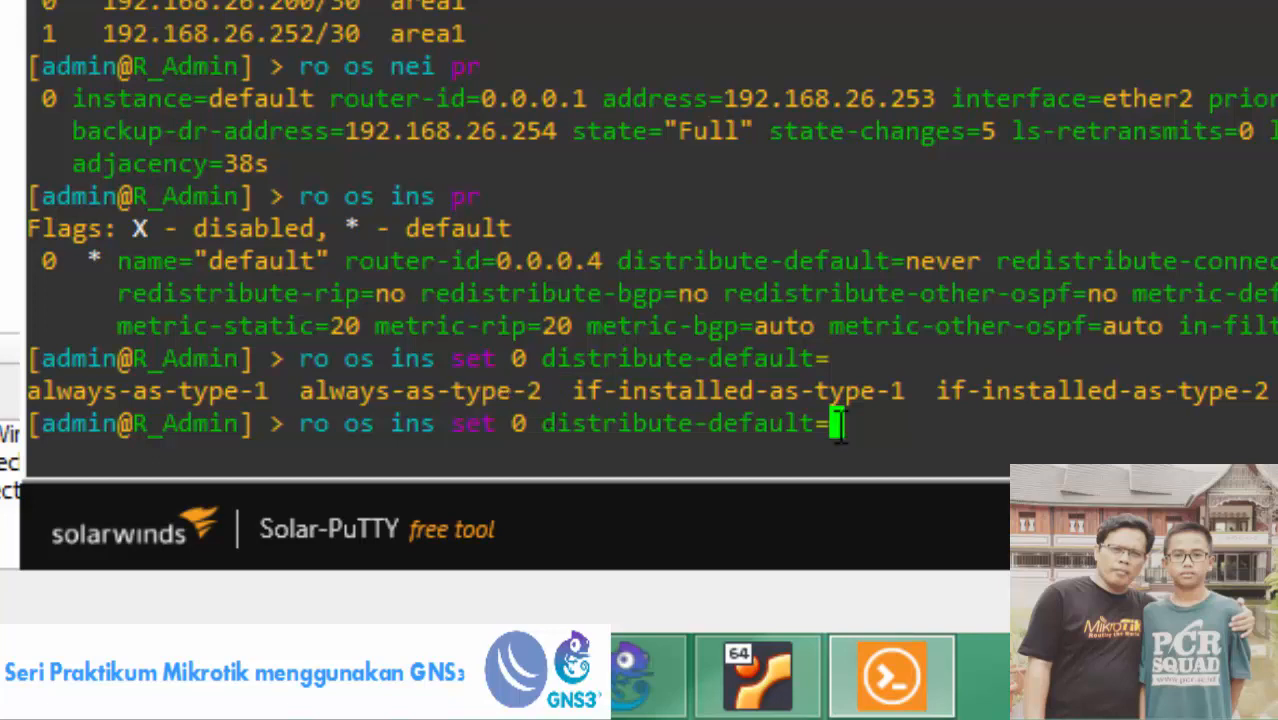
Set instance 0's distribute-default to if-installed-as-type-1 and print the instance to verify.
{"action": "type", "text": "if"}
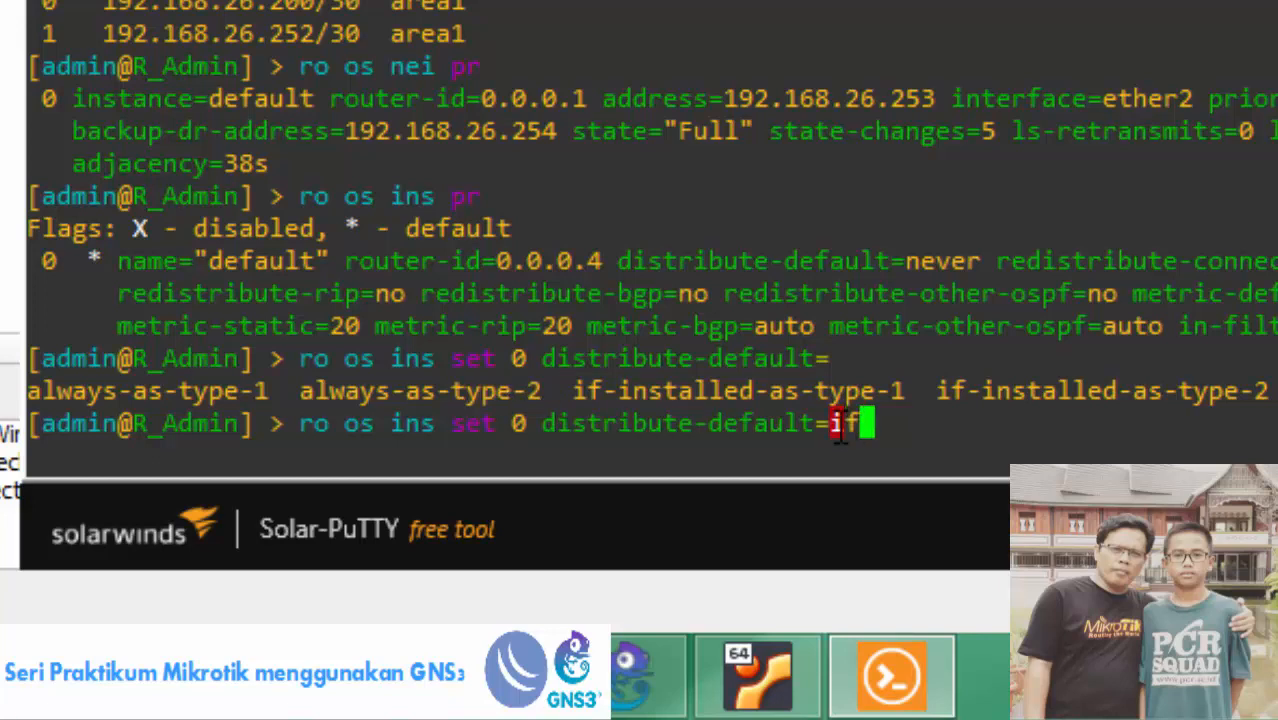
{"action": "key", "text": "Tab"}
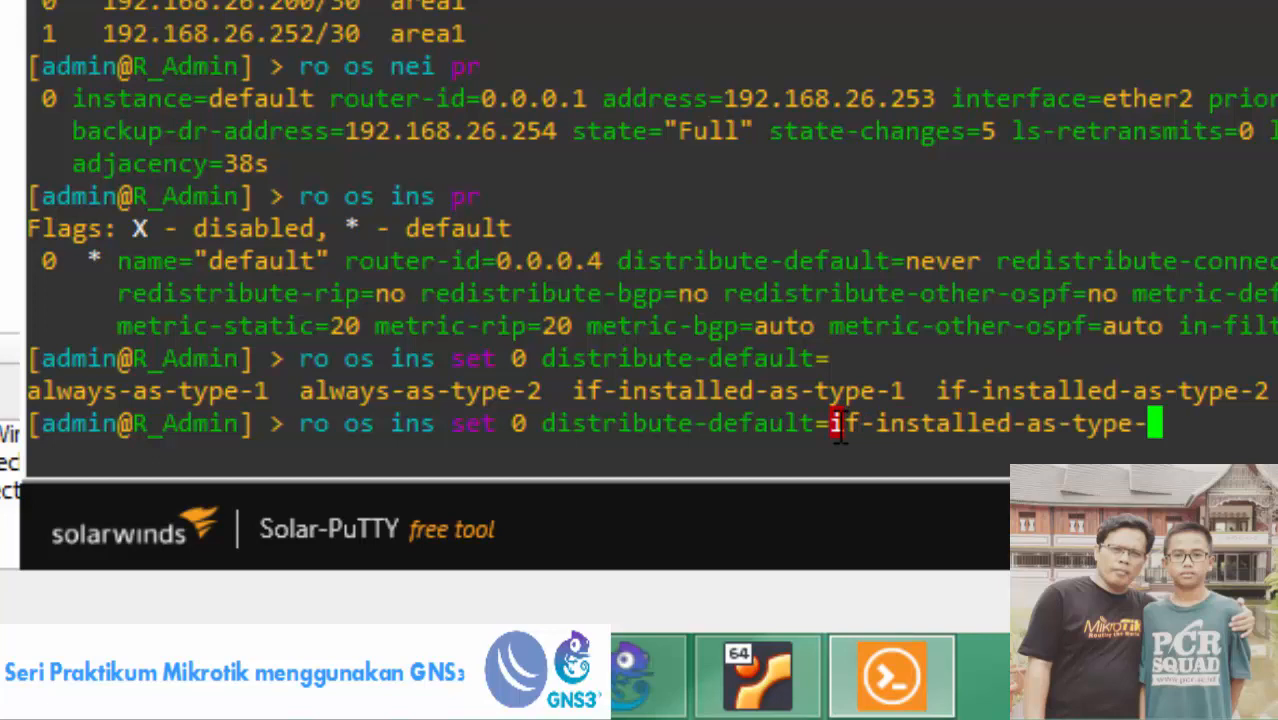
{"action": "type", "text": "1"}
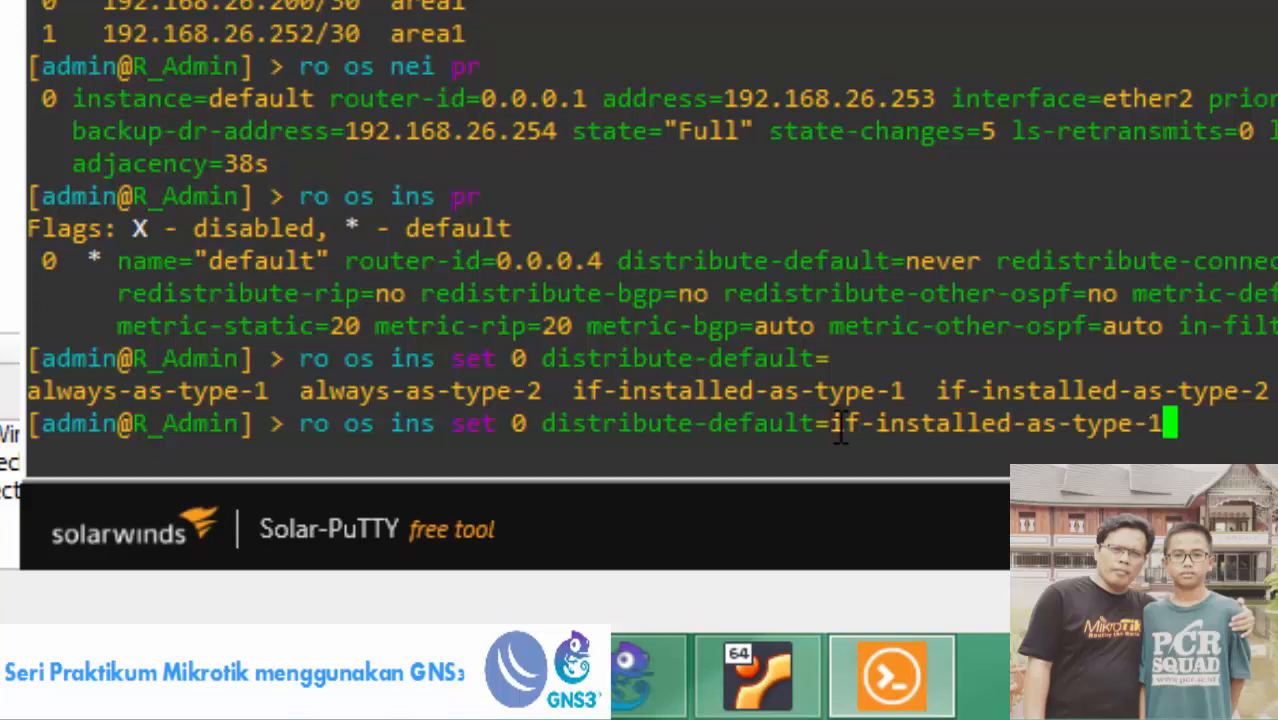
{"action": "key", "text": "Return"}
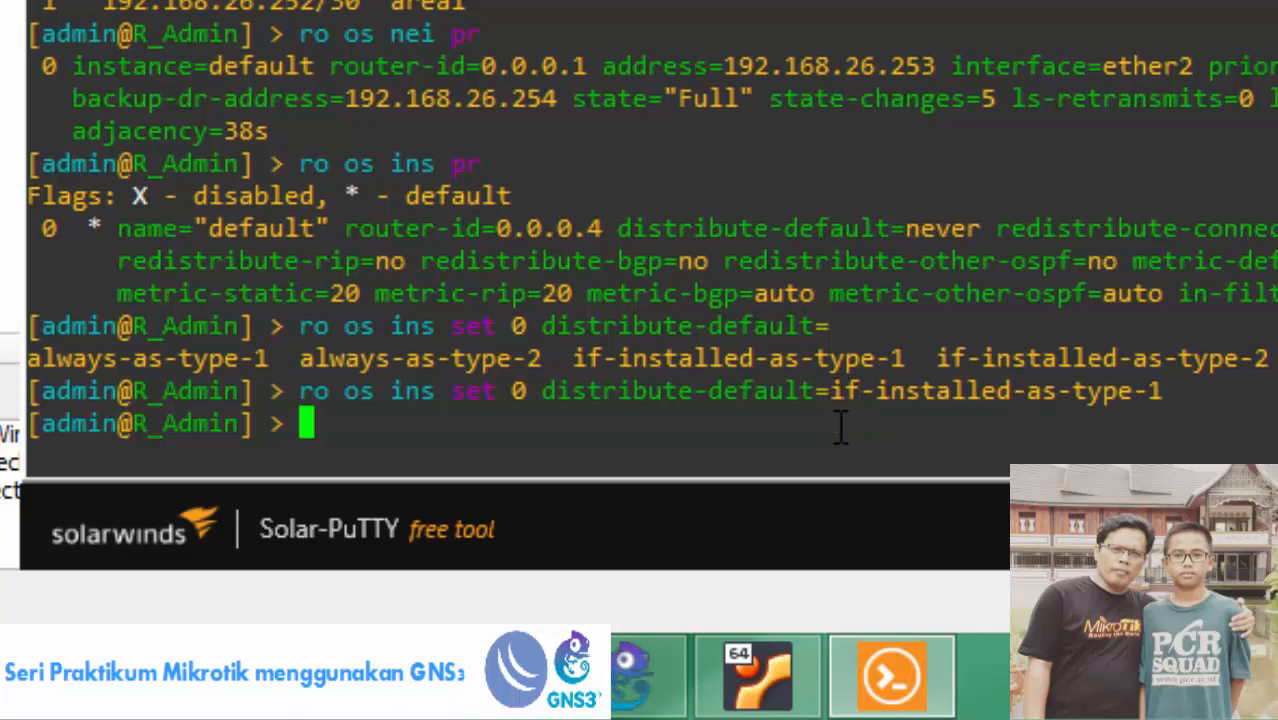
{"action": "type", "text": "ro os "}
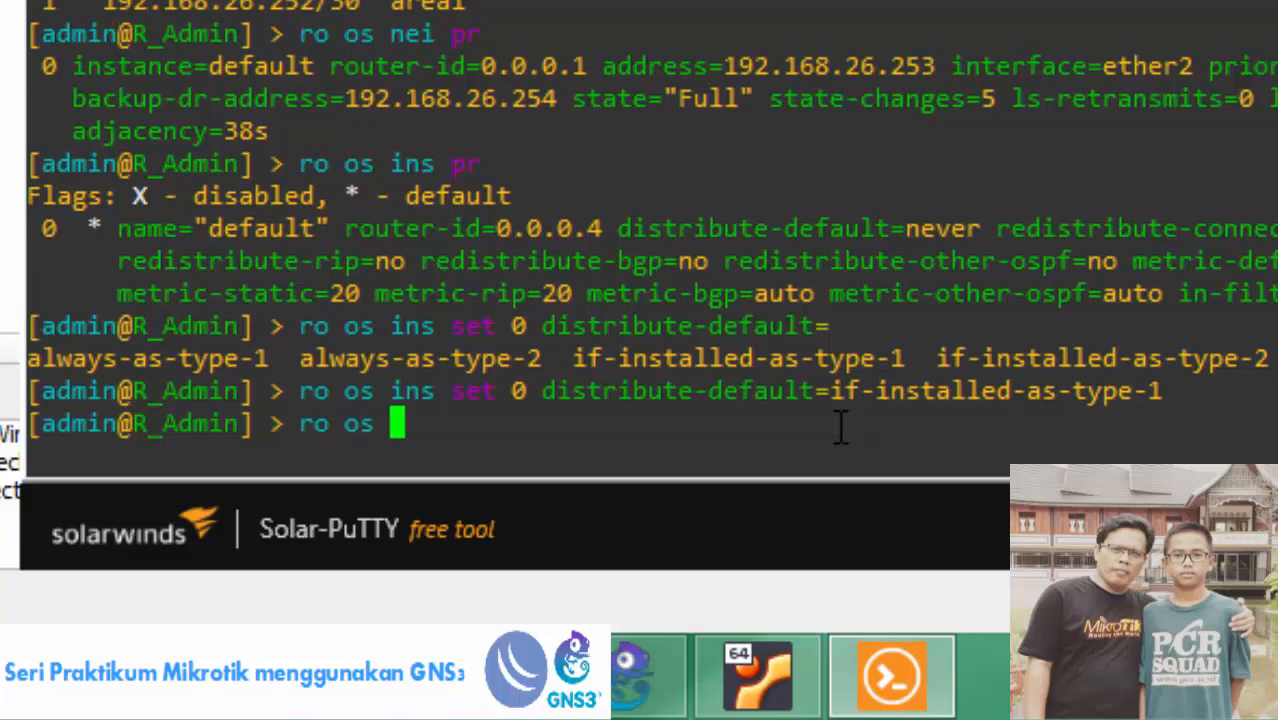
{"action": "type", "text": "ins "}
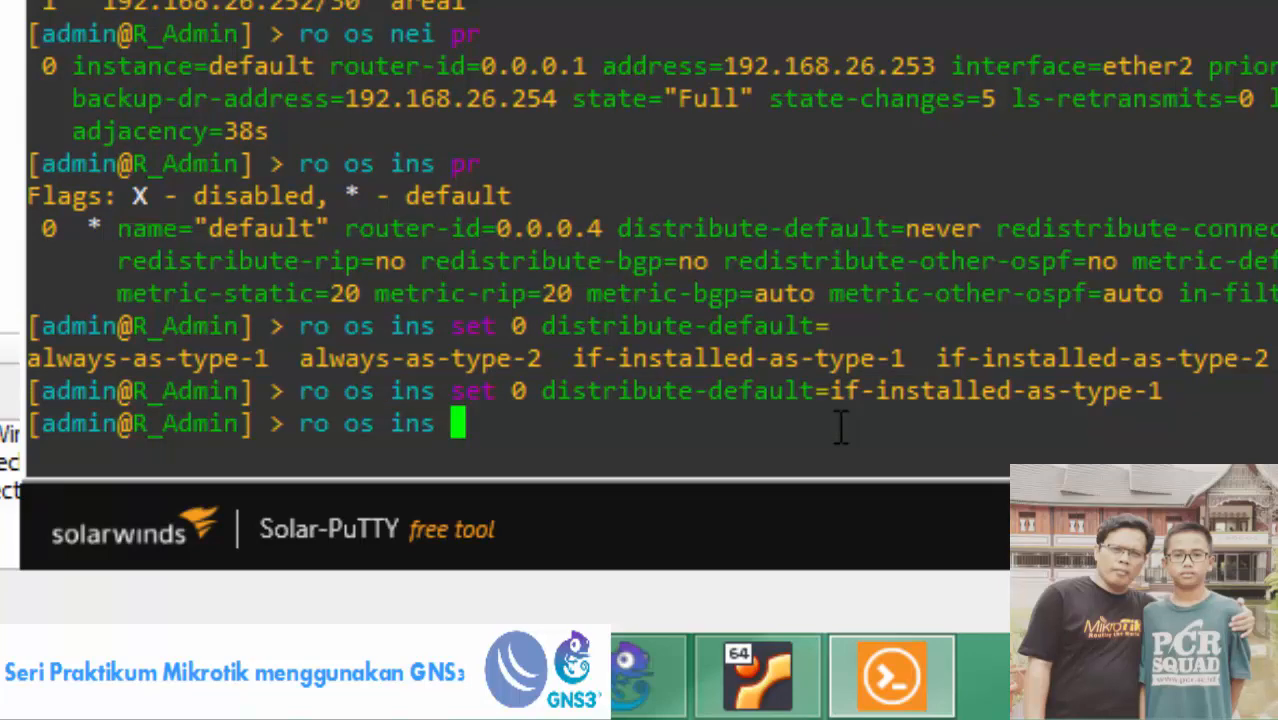
{"action": "type", "text": "pr"}
{"action": "key", "text": "Return"}
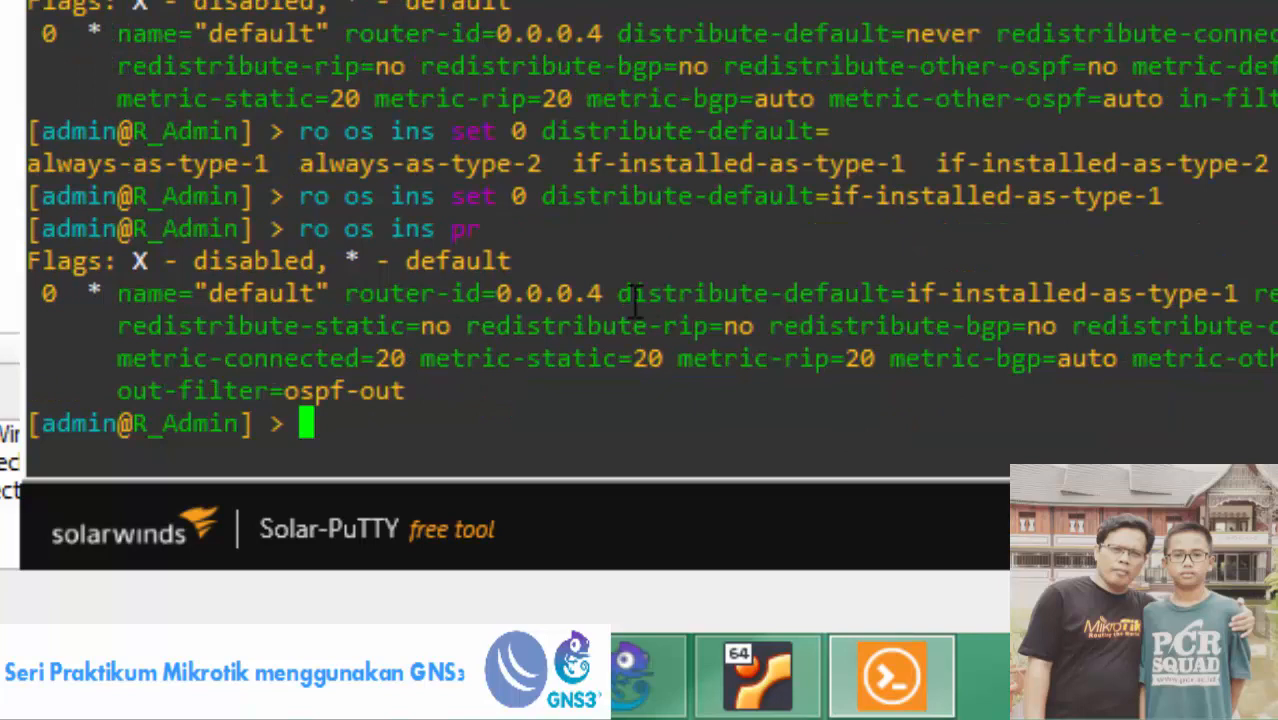
{"action": "left_click_drag", "start_coordinate": [618, 292], "coordinate": [1247, 286]}
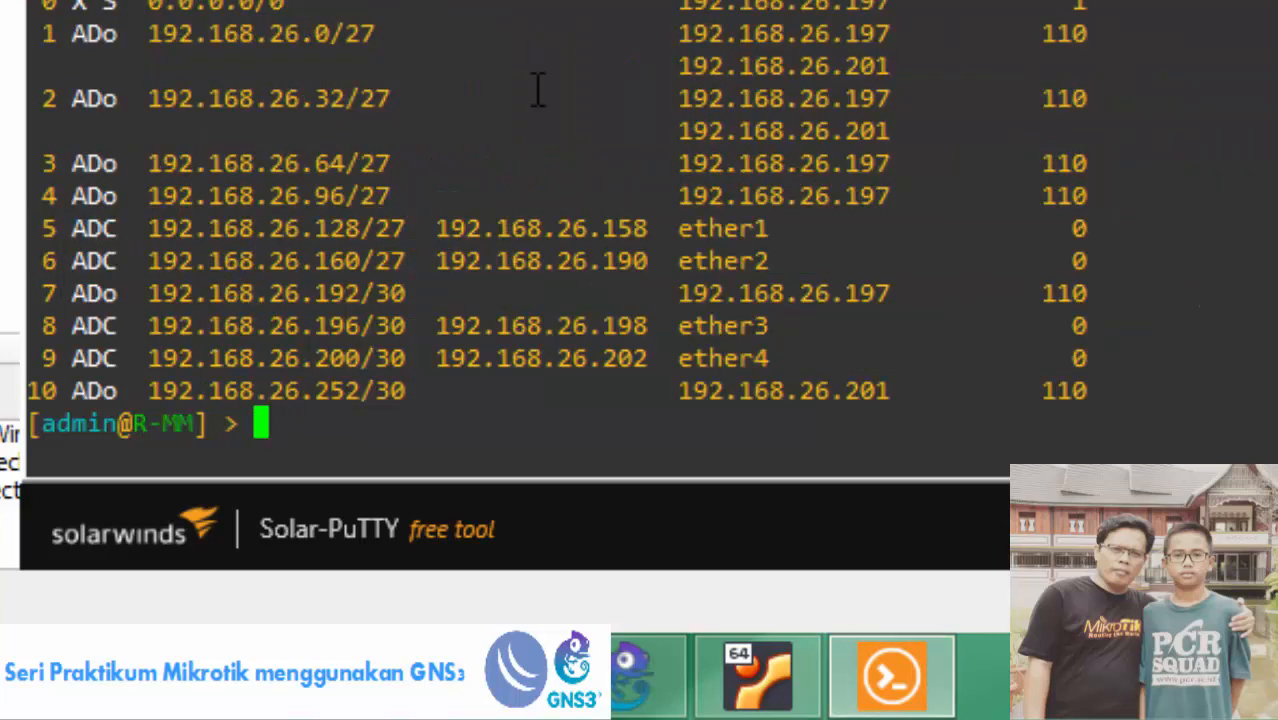
Print R-MM's and R-TKJ's route tables and highlight the new ADo 0.0.0.0/0 default route.
{"action": "type", "text": "ip ro pr"}
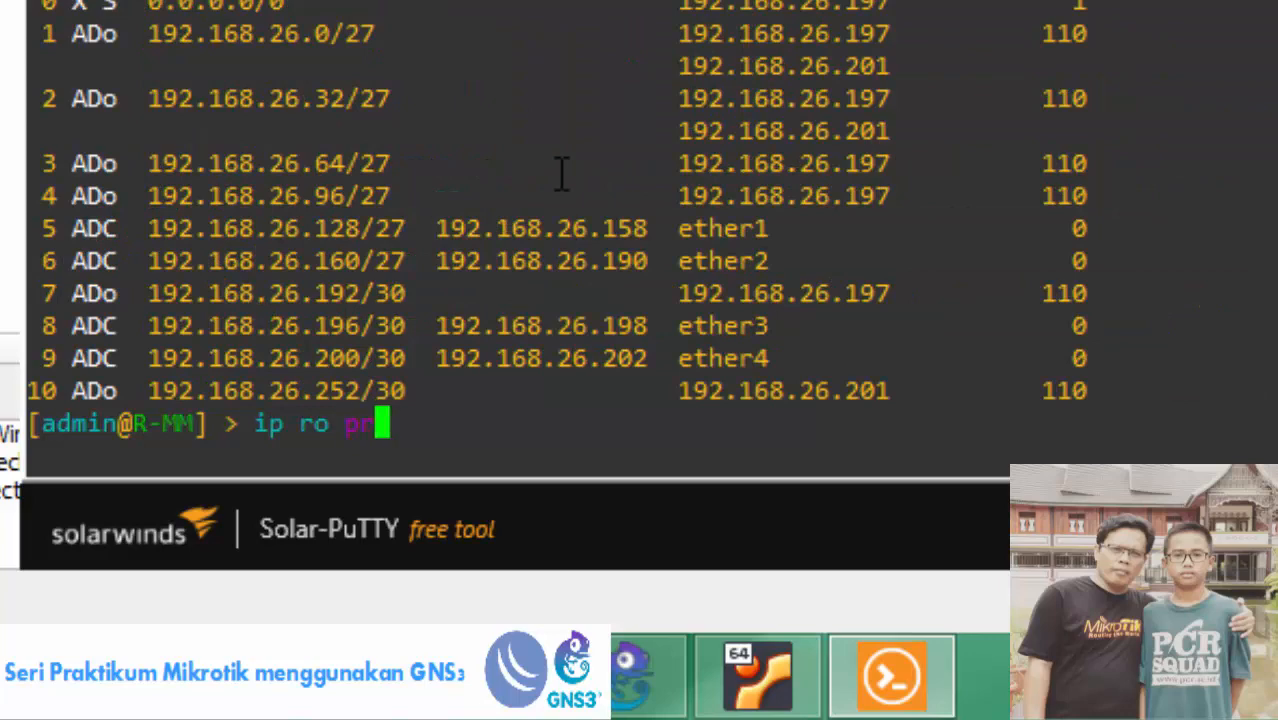
{"action": "key", "text": "Return"}
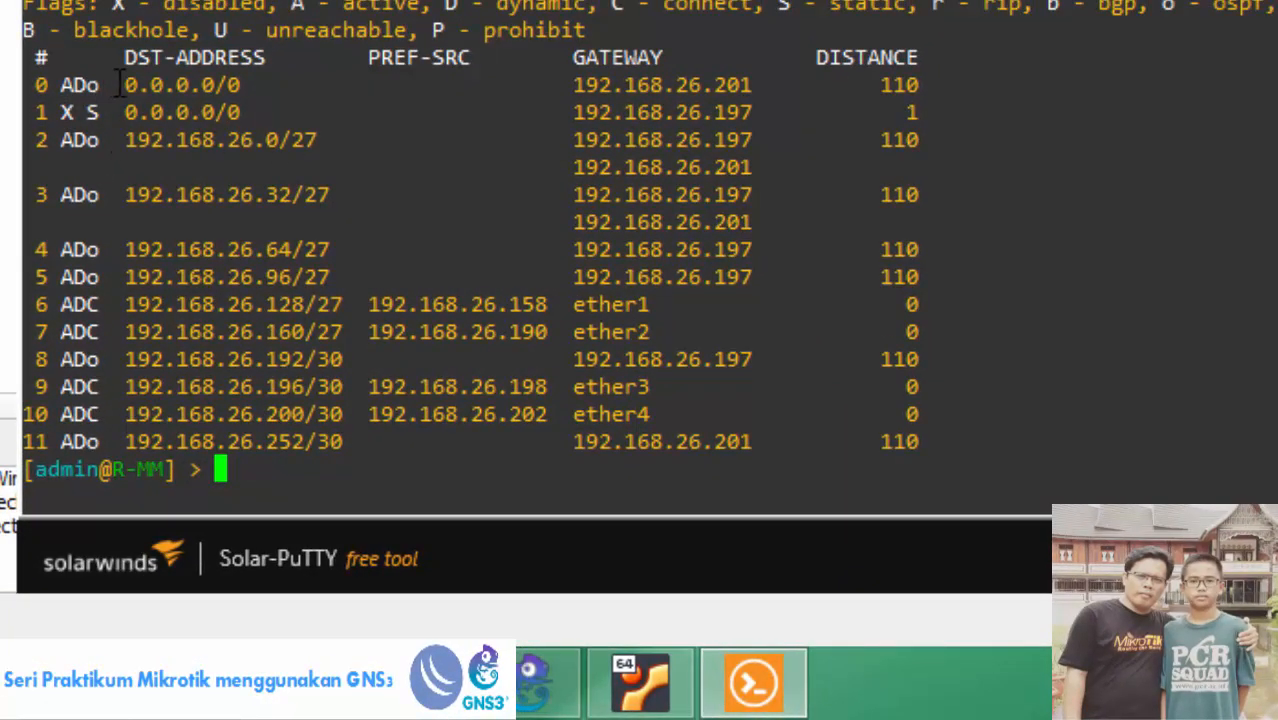
{"action": "left_click_drag", "start_coordinate": [119, 84], "coordinate": [242, 85]}
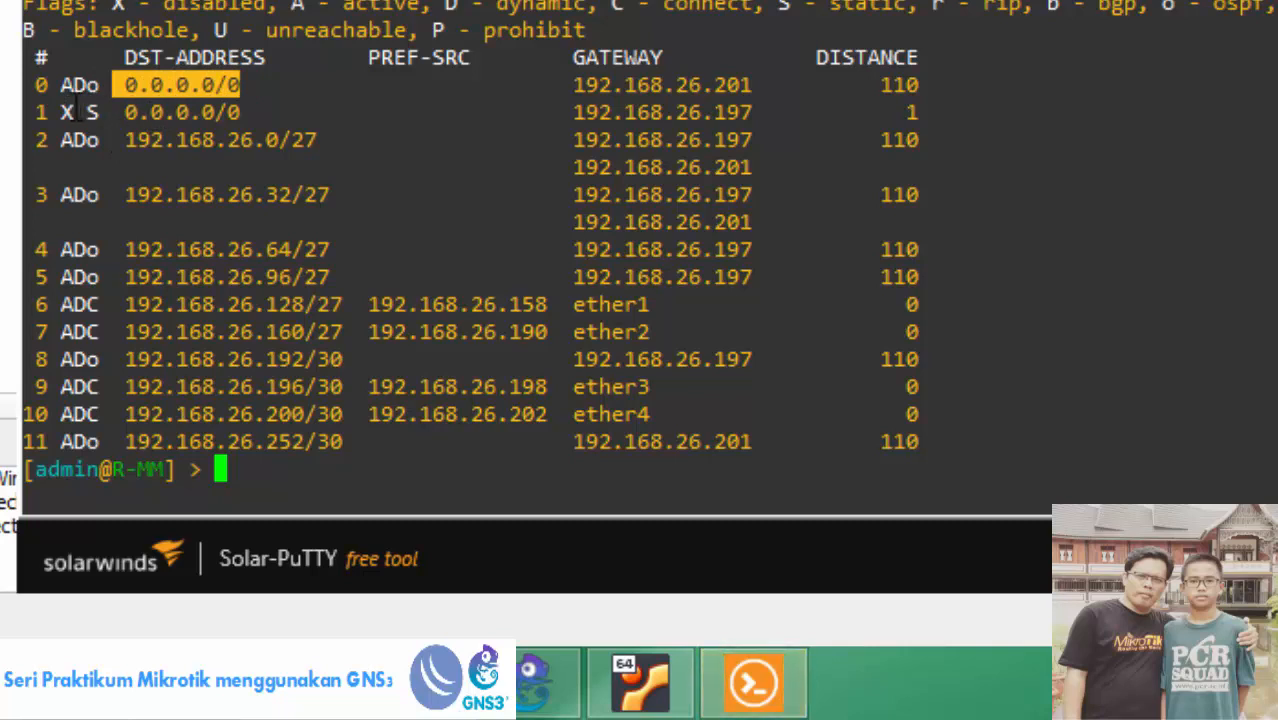
{"action": "left_click_drag", "start_coordinate": [50, 85], "coordinate": [100, 86]}
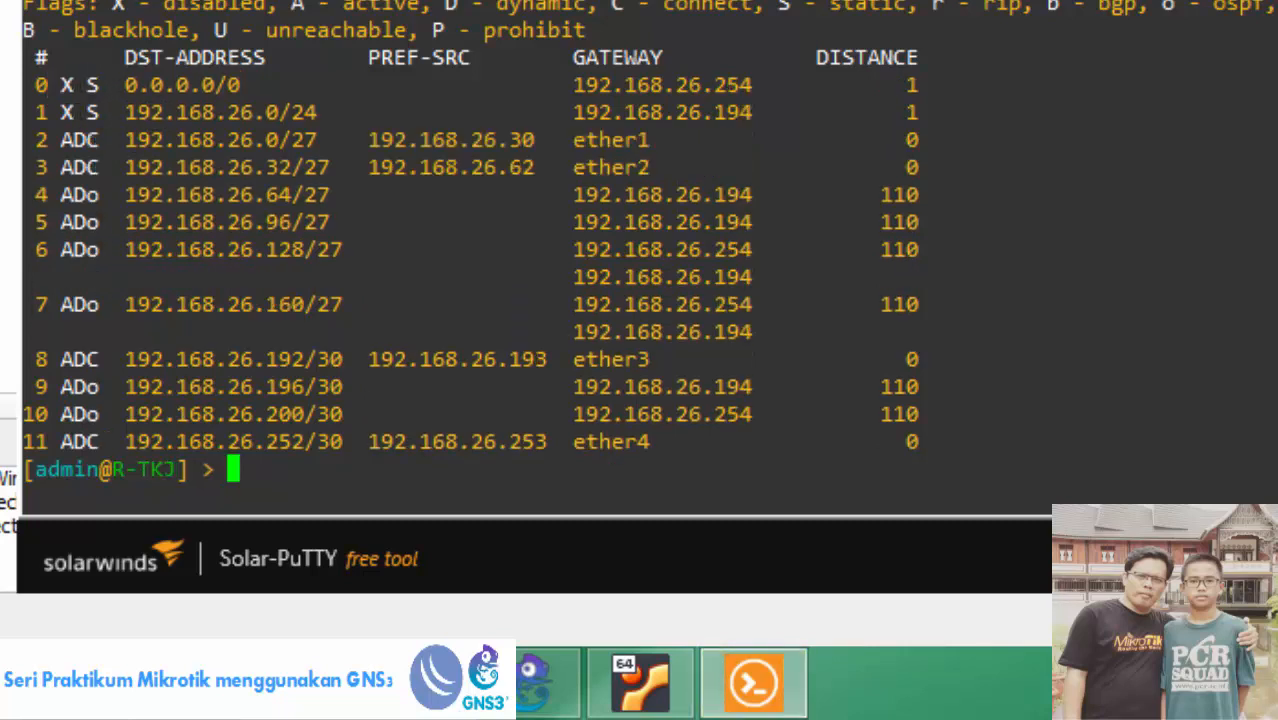
{"action": "type", "text": "ip ro pr"}
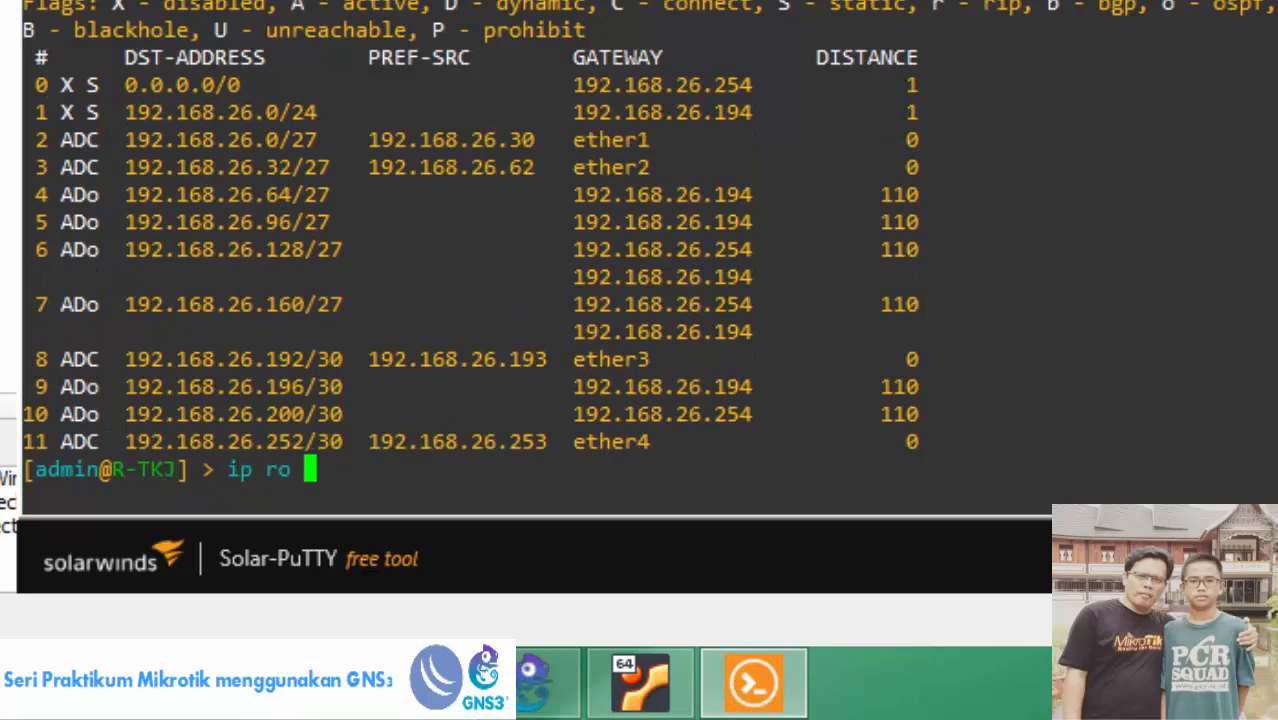
{"action": "key", "text": "Return"}
{"action": "left_click_drag", "start_coordinate": [50, 57], "coordinate": [252, 57]}
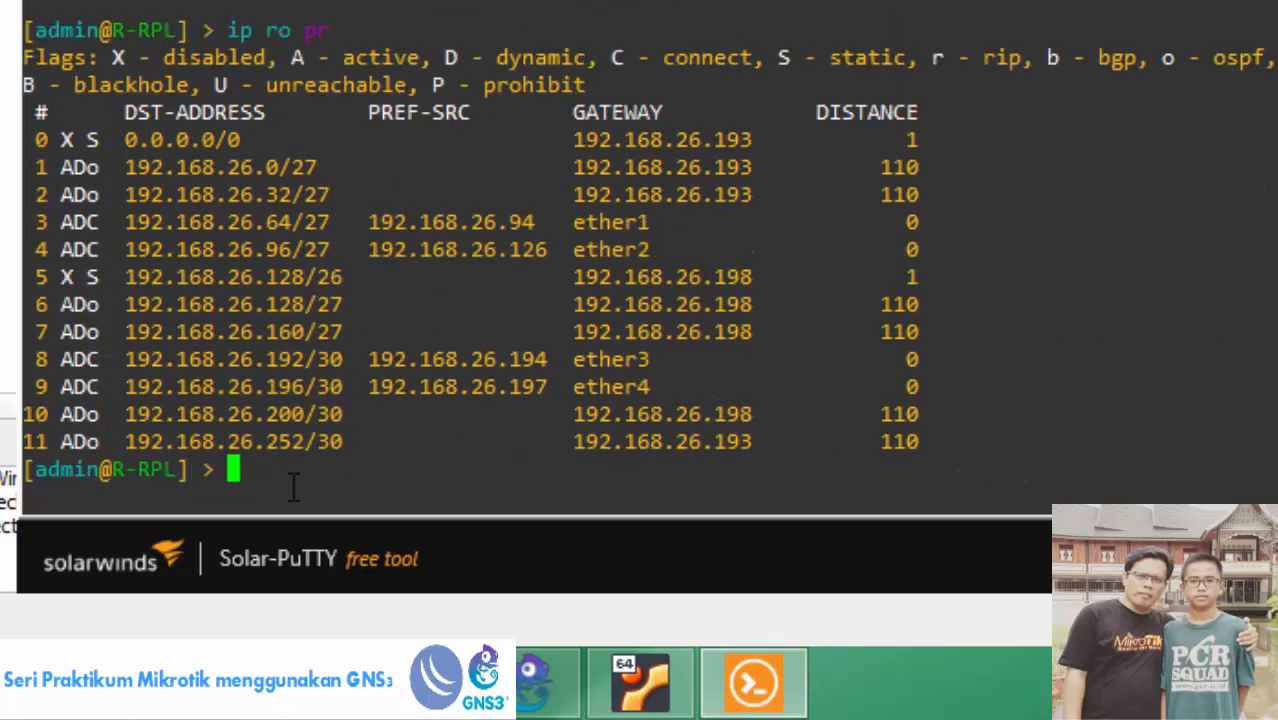
Check R-RPL's 0.0.0.0/0 default route via 192.168.26.198 and 192.168.26.193, then return to GNS3.
{"action": "type", "text": "ip ro pr"}
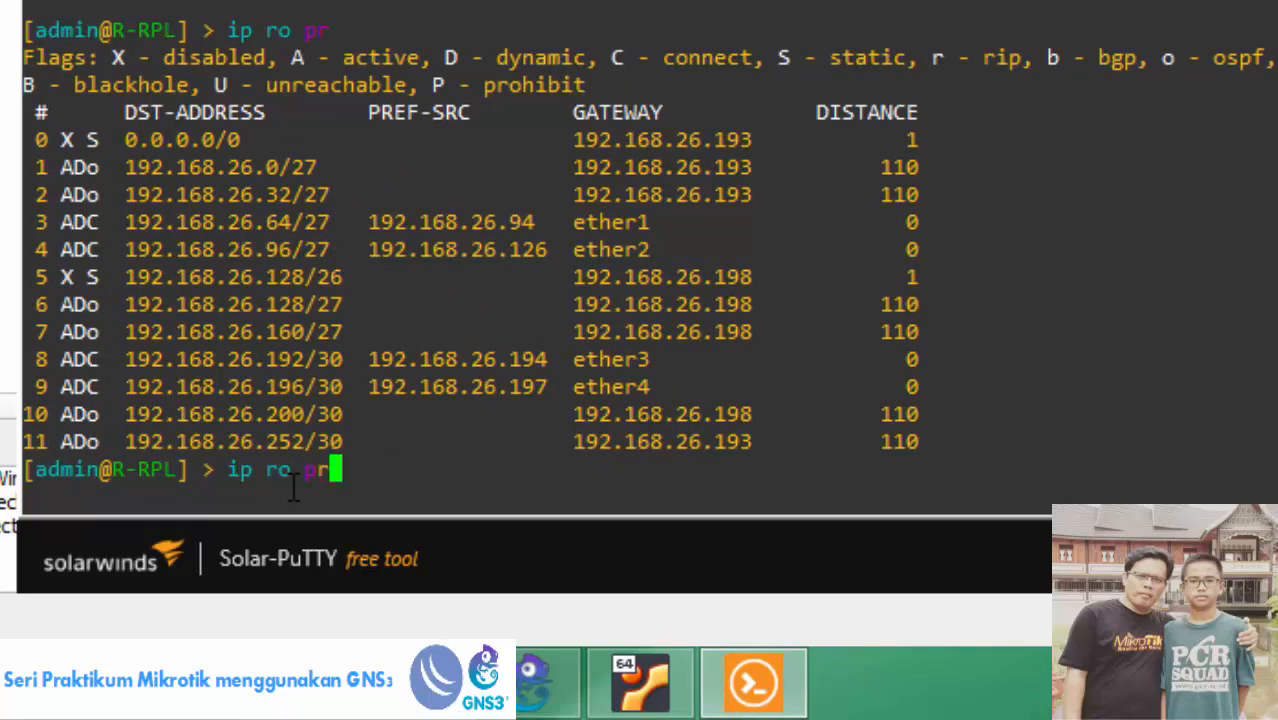
{"action": "key", "text": "Return"}
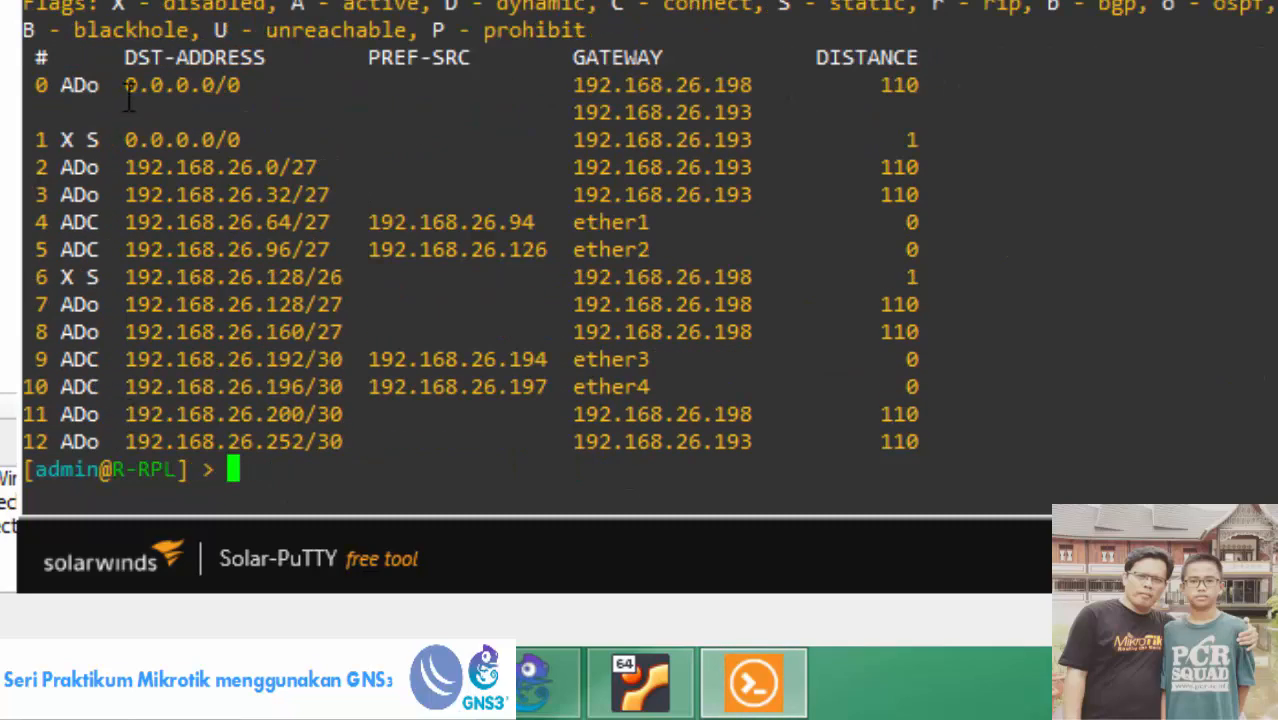
{"action": "left_click_drag", "start_coordinate": [48, 85], "coordinate": [776, 112]}
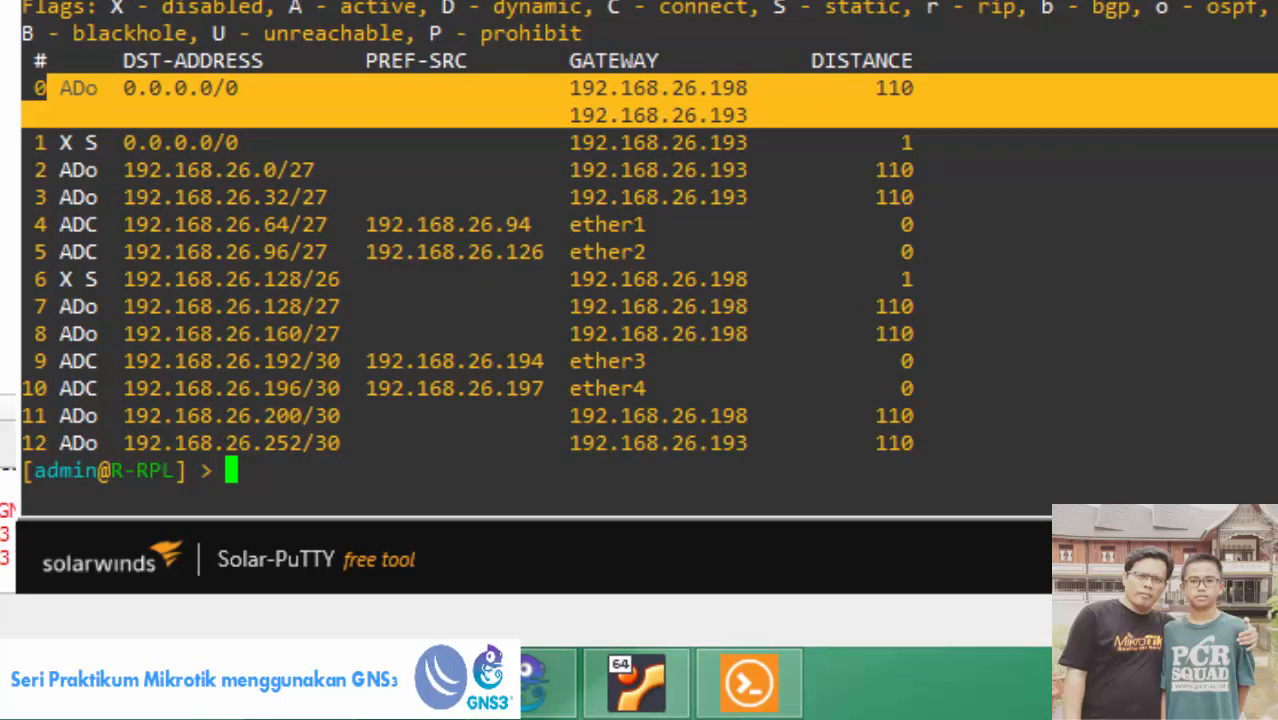
{"action": "left_click", "coordinate": [750, 112]}
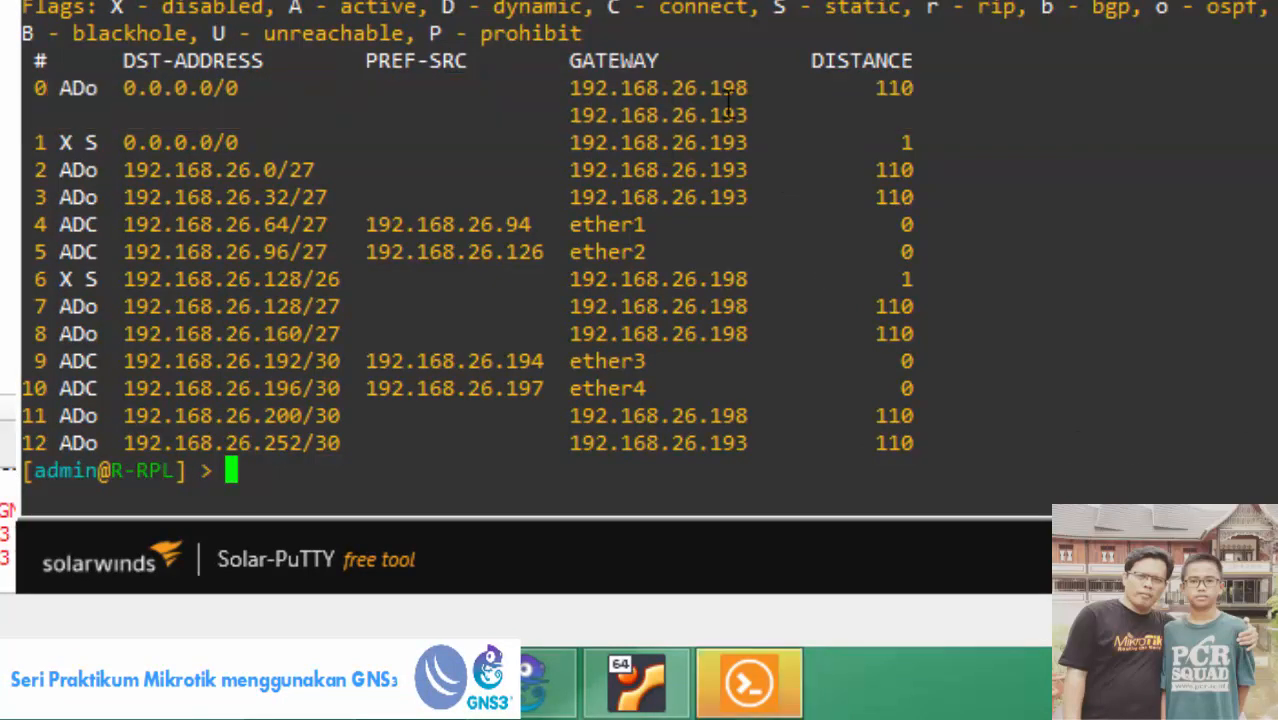
{"action": "left_click_drag", "start_coordinate": [575, 86], "coordinate": [750, 88]}
{"action": "left_click_drag", "start_coordinate": [562, 115], "coordinate": [748, 115]}
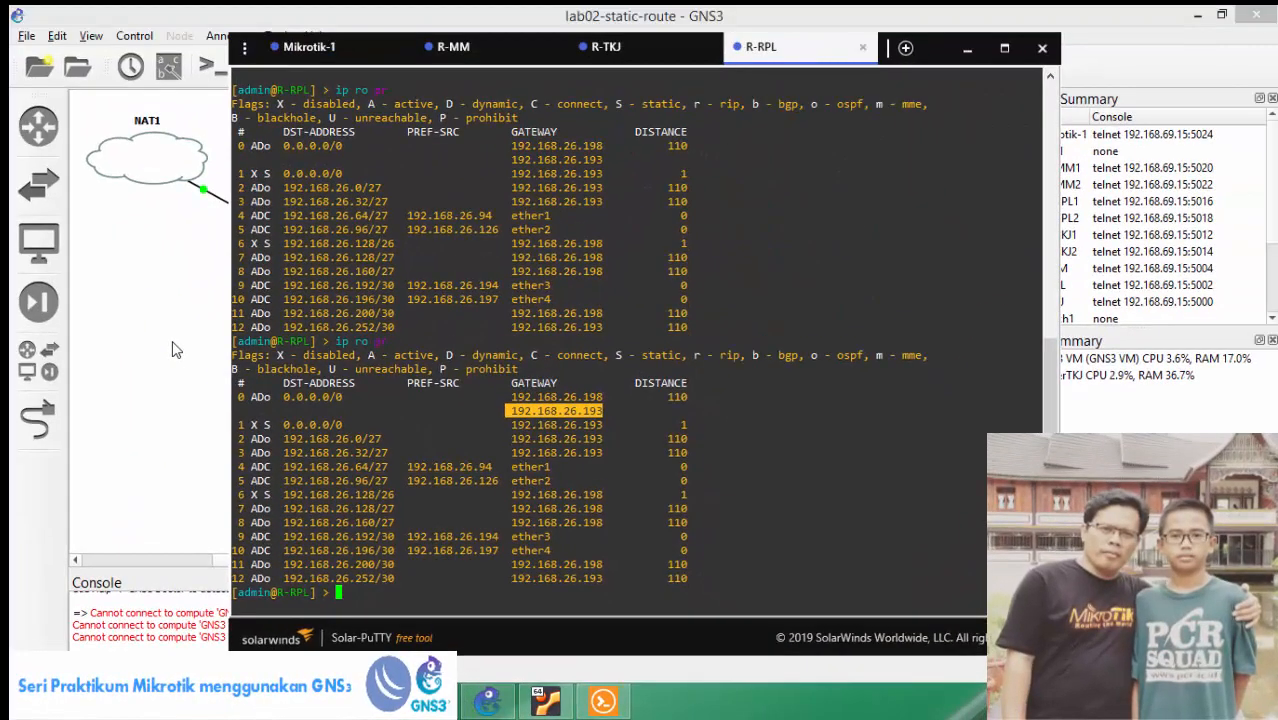
{"action": "left_click", "coordinate": [95, 241]}
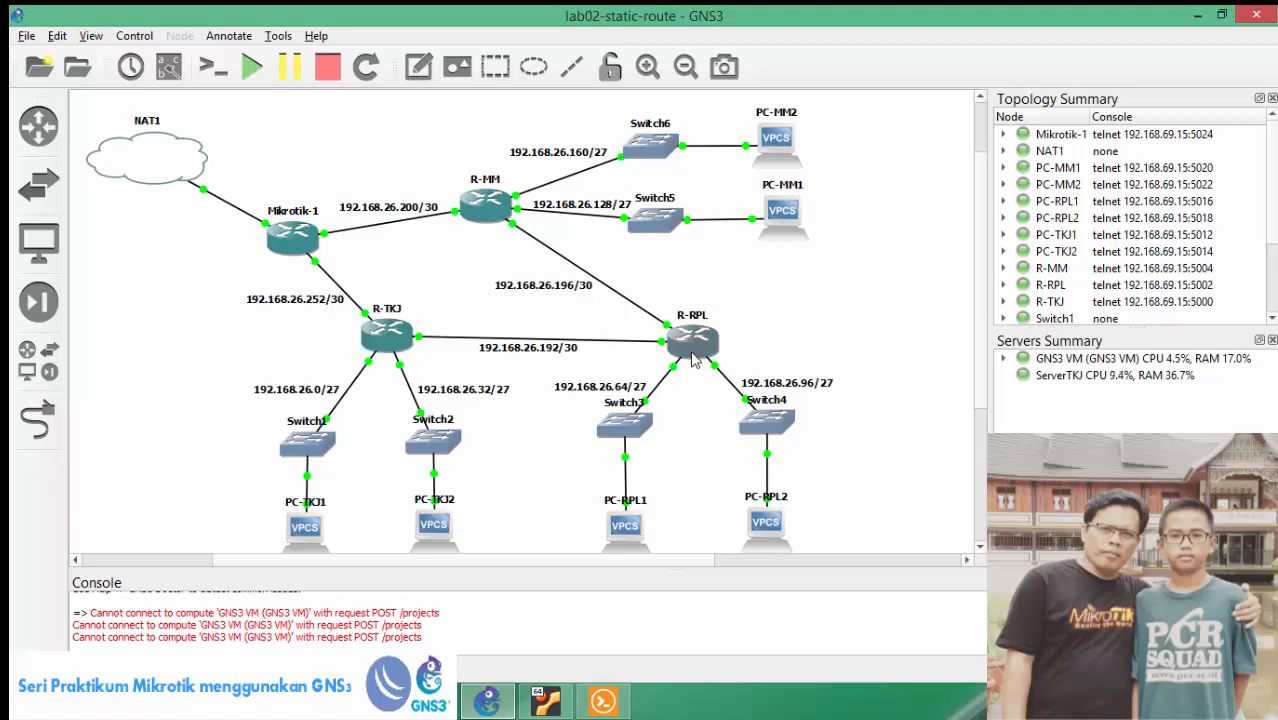
{"action": "mouse_move", "coordinate": [486, 216]}
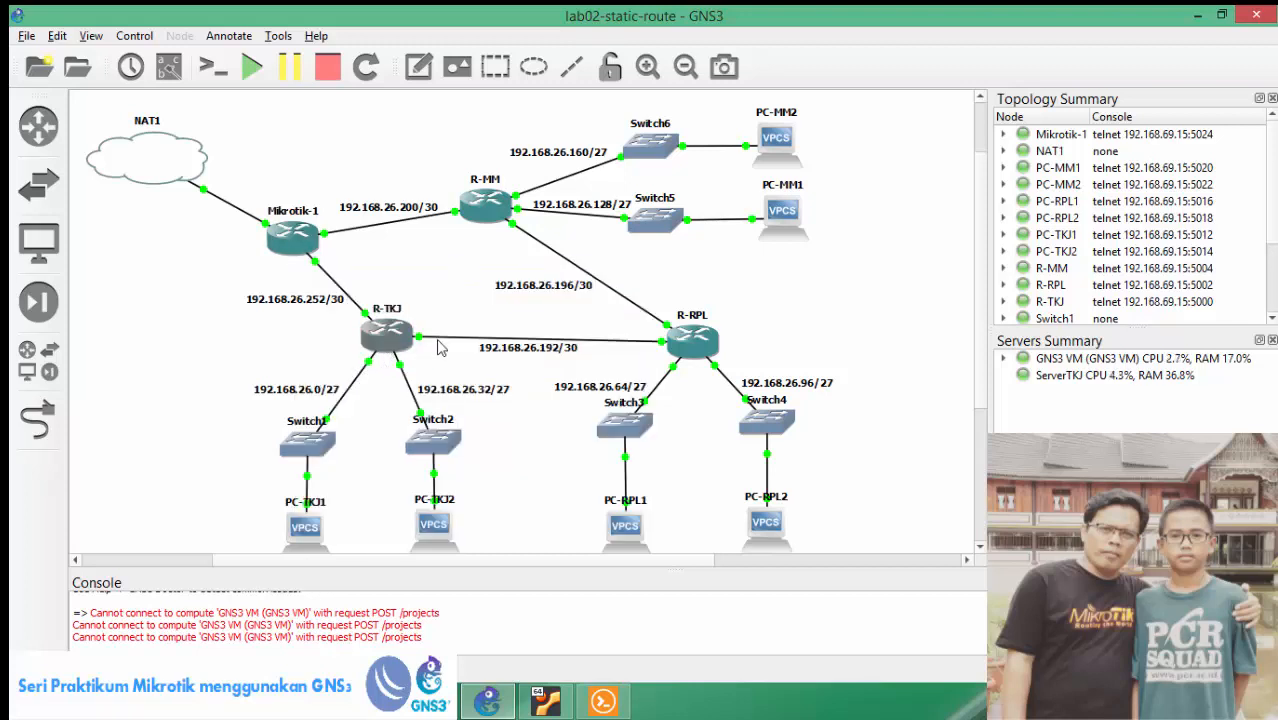
{"action": "mouse_move", "coordinate": [675, 346]}
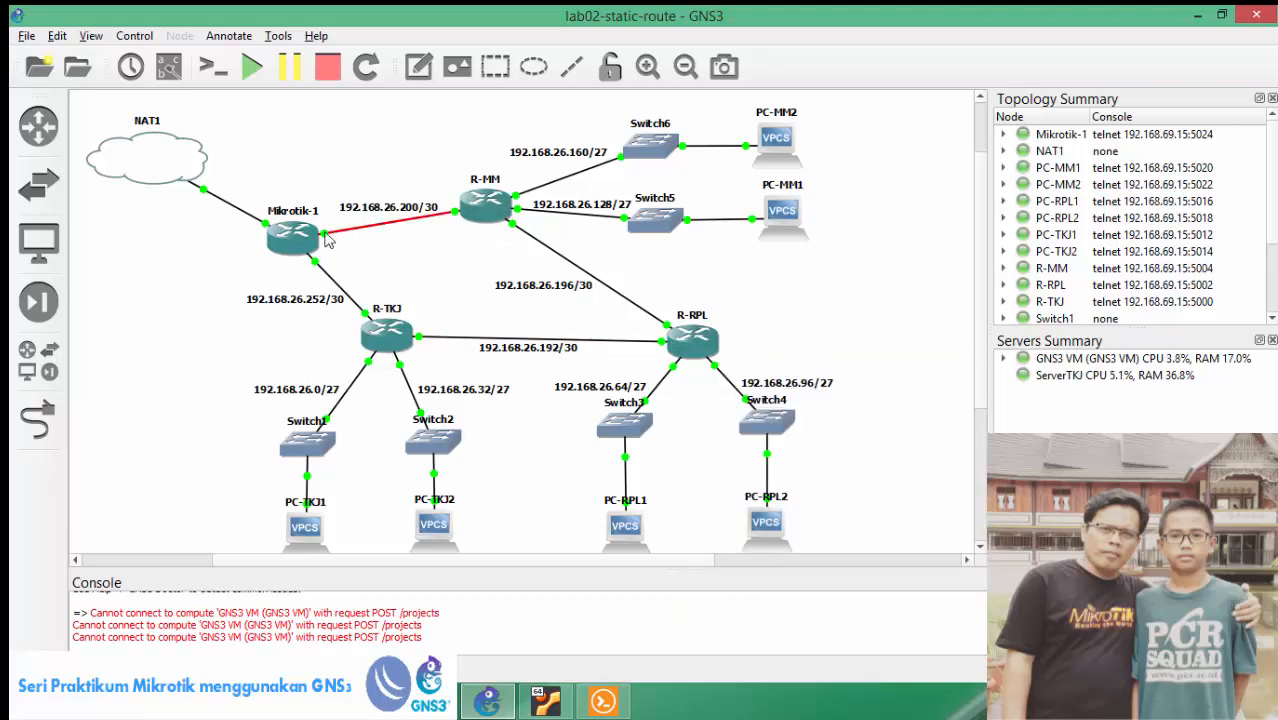
{"action": "mouse_move", "coordinate": [311, 245]}
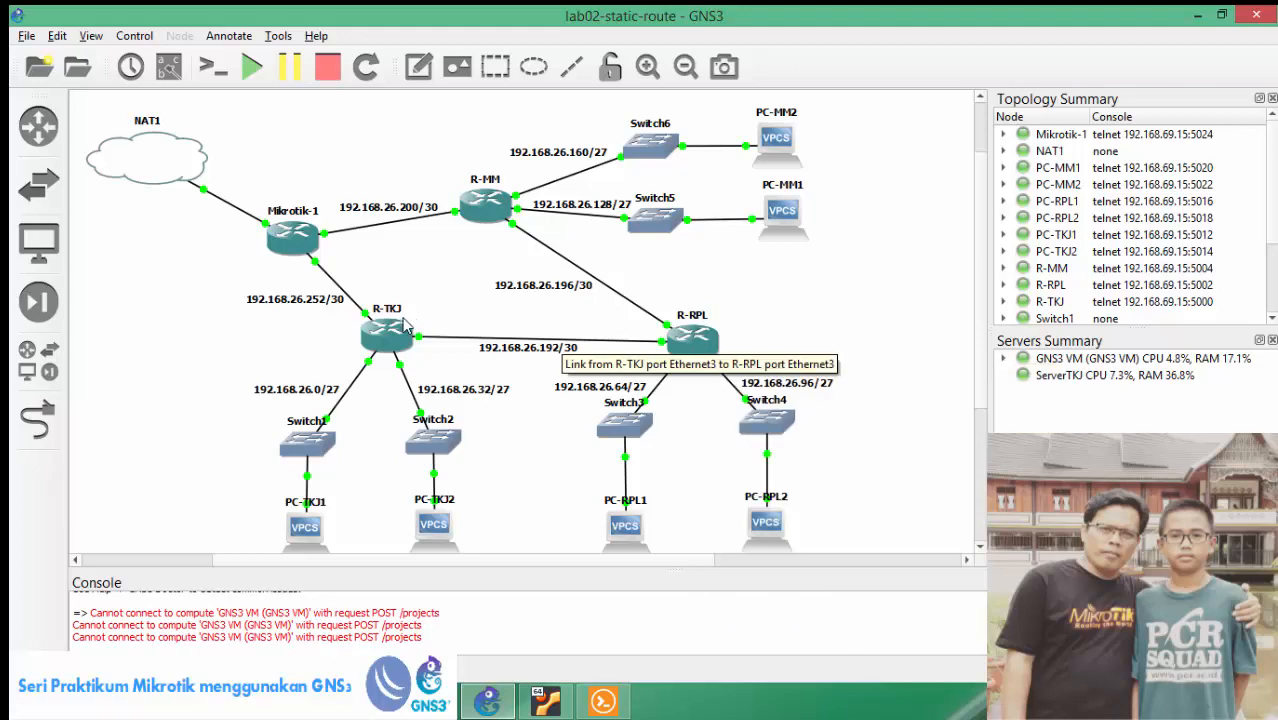
{"action": "mouse_move", "coordinate": [405, 338]}
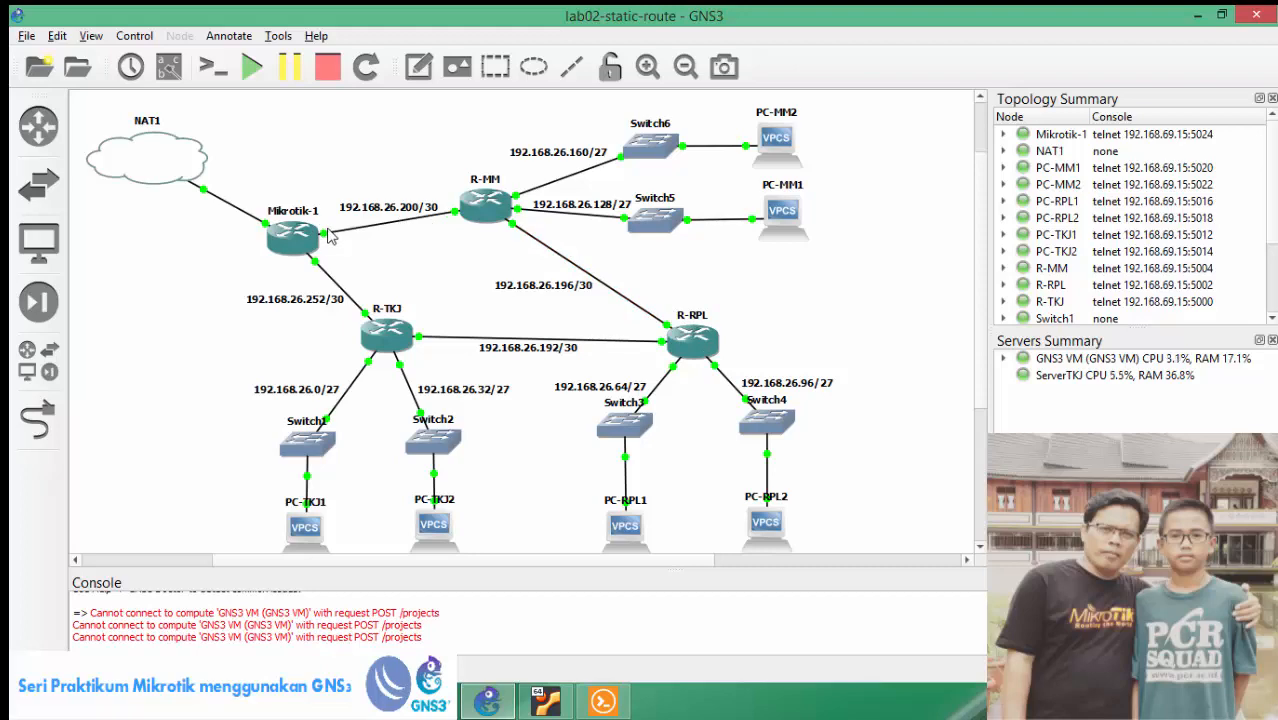
Print R-RPL's current DNS settings with 'ip dns pr'.
{"action": "left_click", "coordinate": [597, 704]}
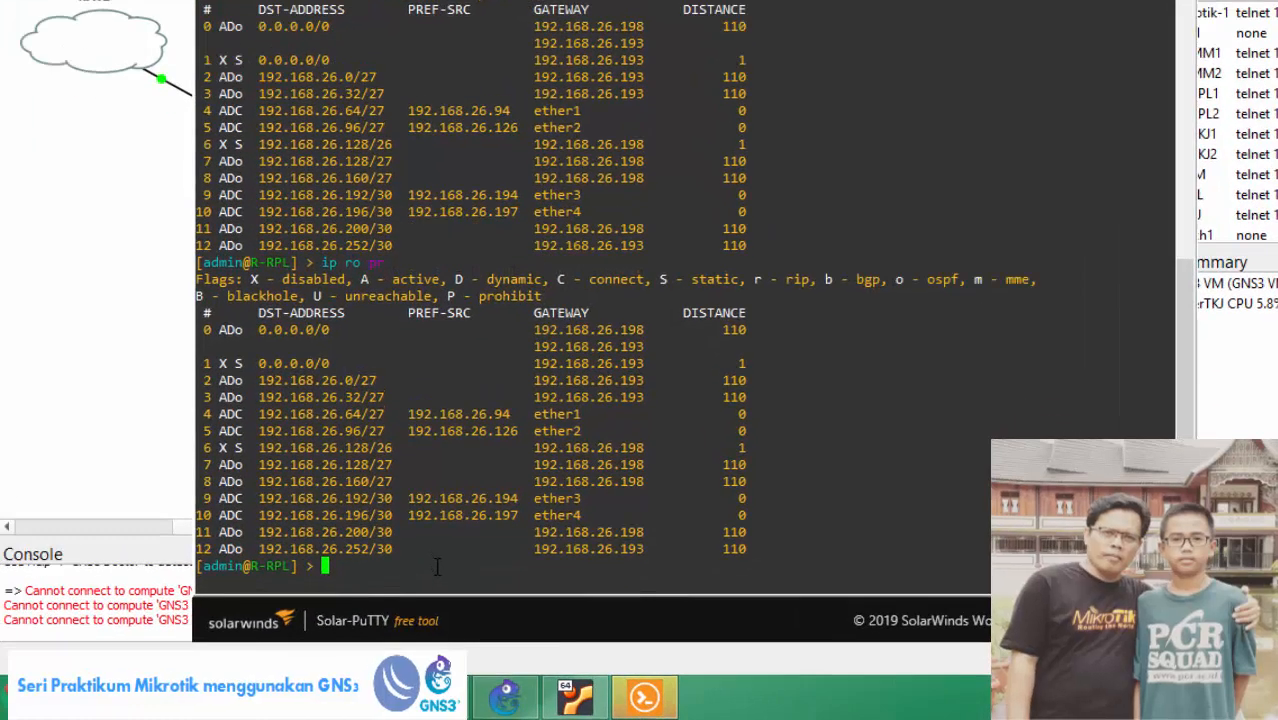
{"action": "type", "text": "ip dns pr"}
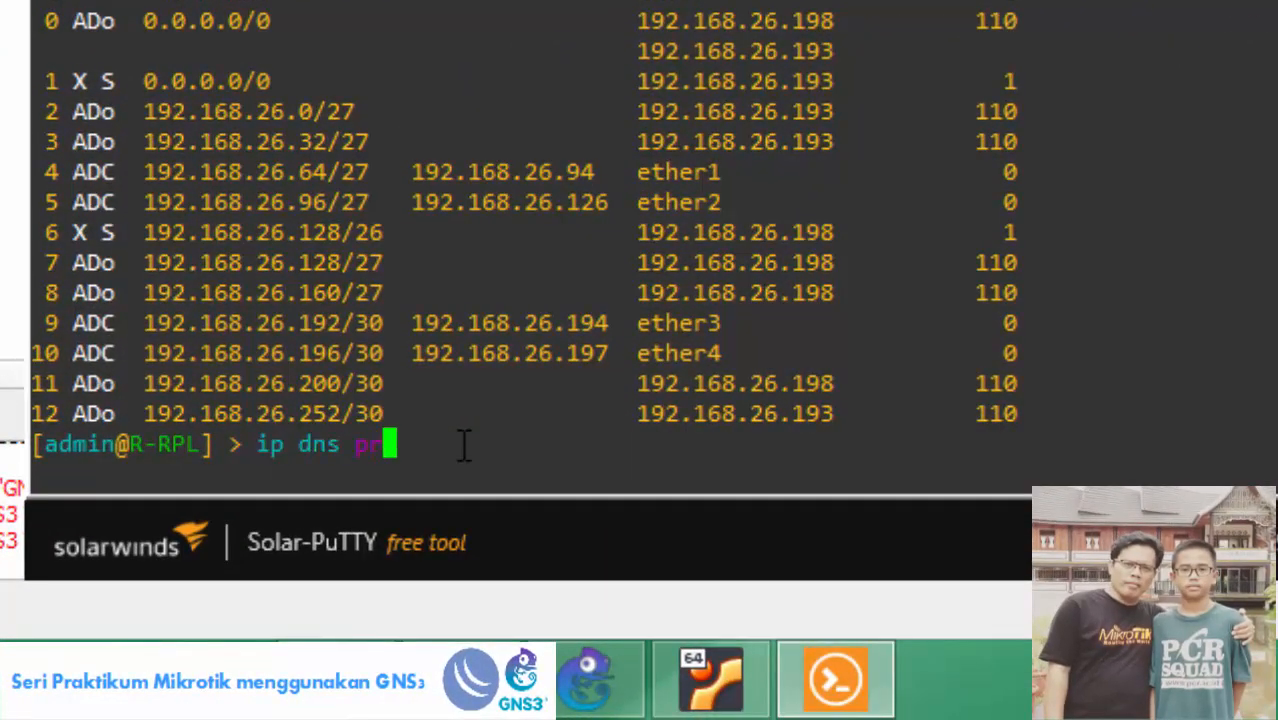
{"action": "key", "text": "Return"}
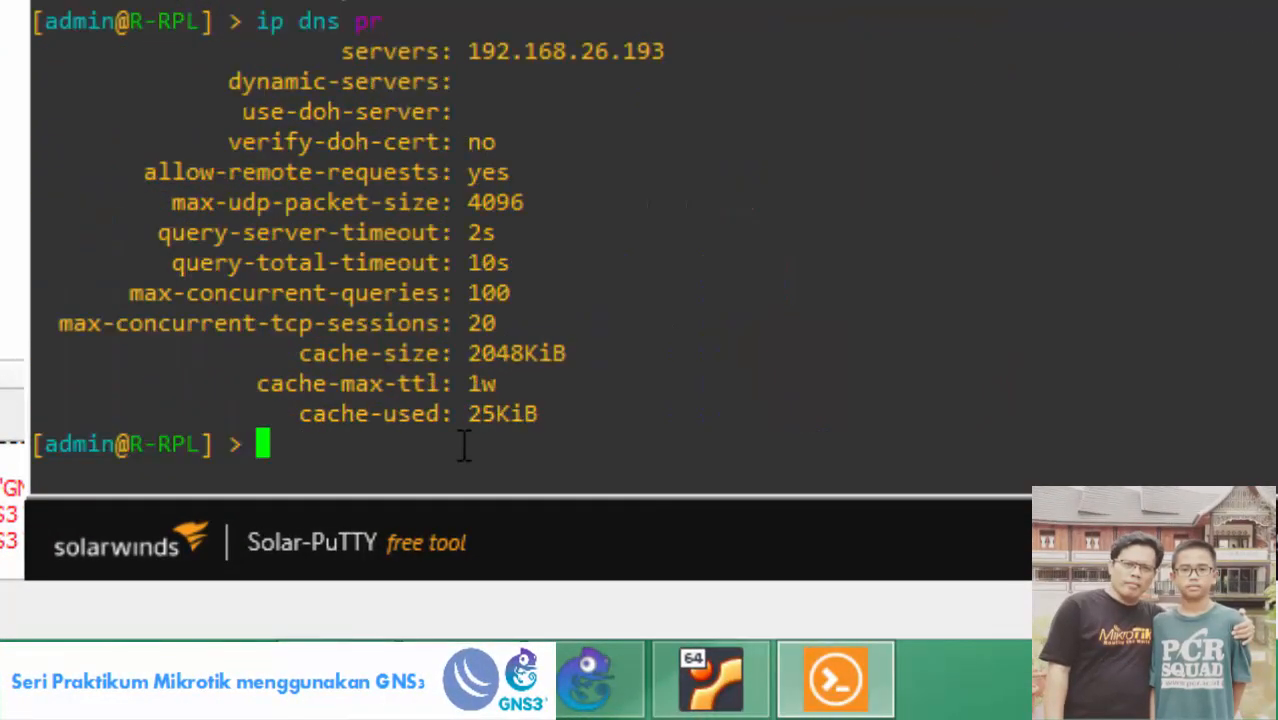
Set R-RPL's DNS servers to 192.168.26.193,192.168.26.198 and print them to verify.
{"action": "right_click", "coordinate": [463, 447]}
{"action": "left_click_drag", "start_coordinate": [523, 444], "coordinate": [725, 447]}
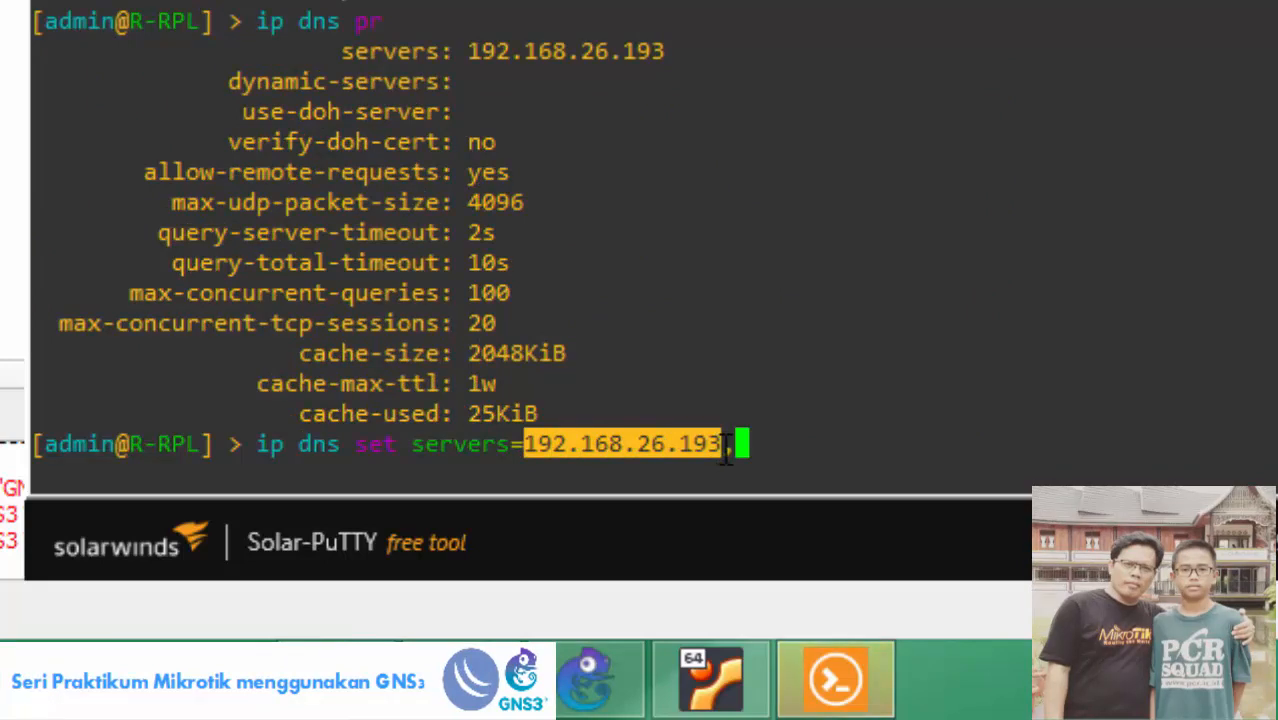
{"action": "left_click", "coordinate": [733, 445]}
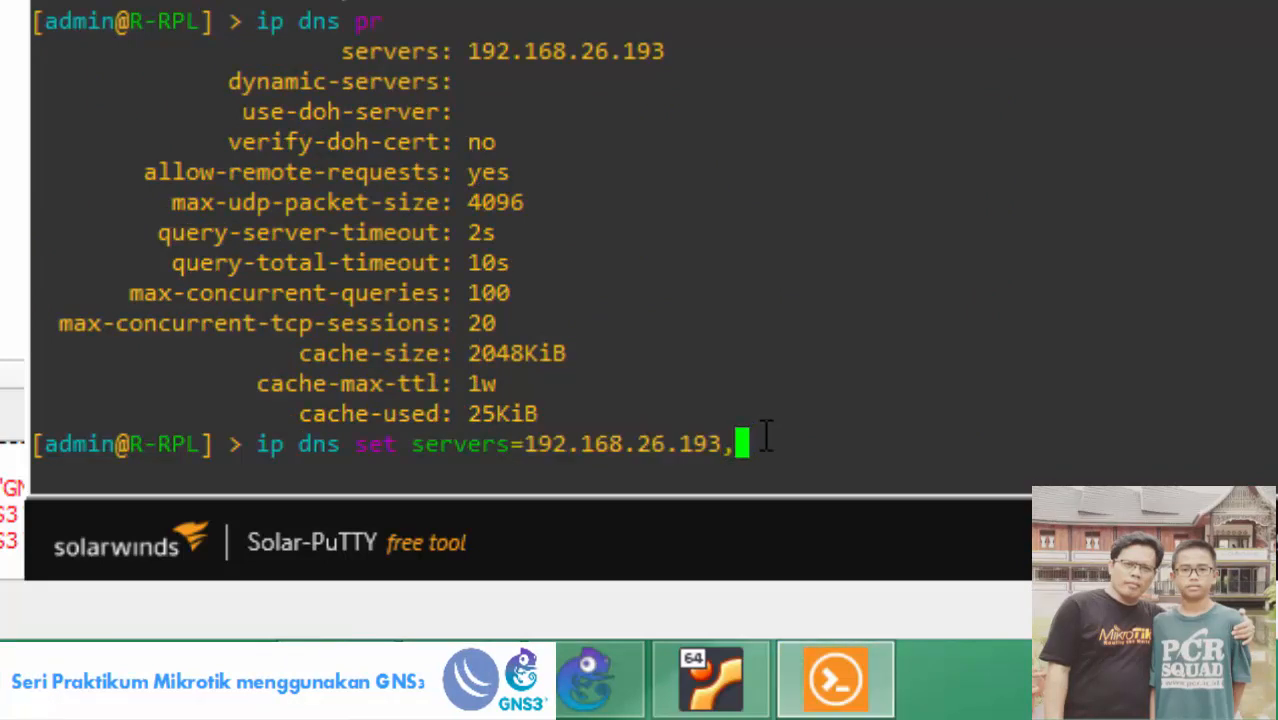
{"action": "type", "text": "192.168.26."}
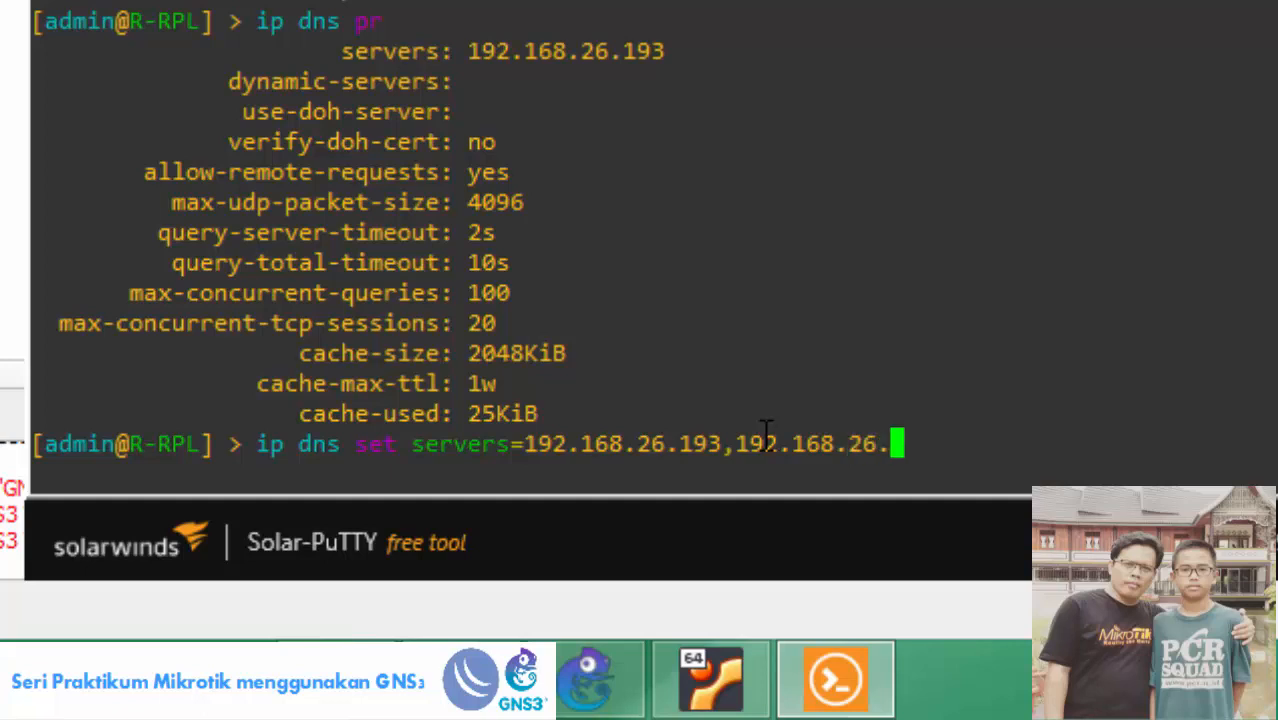
{"action": "type", "text": "198"}
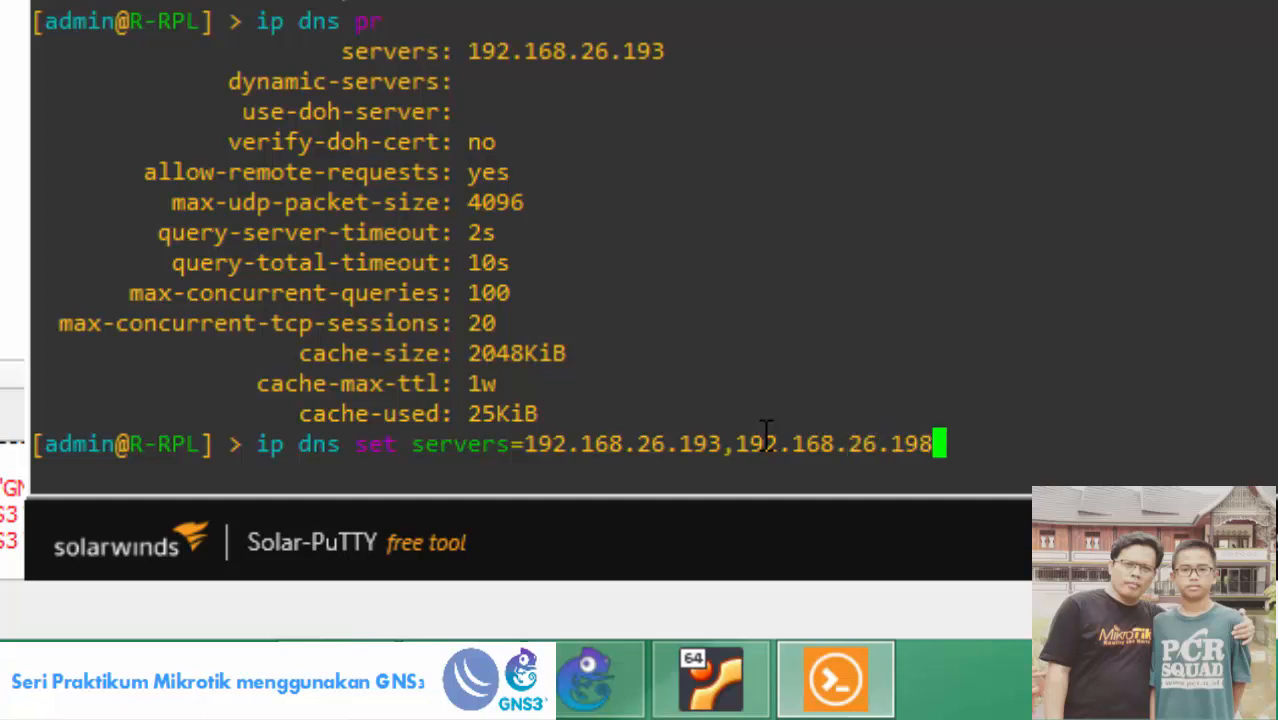
{"action": "key", "text": "Return"}
{"action": "type", "text": "ip dns pr"}
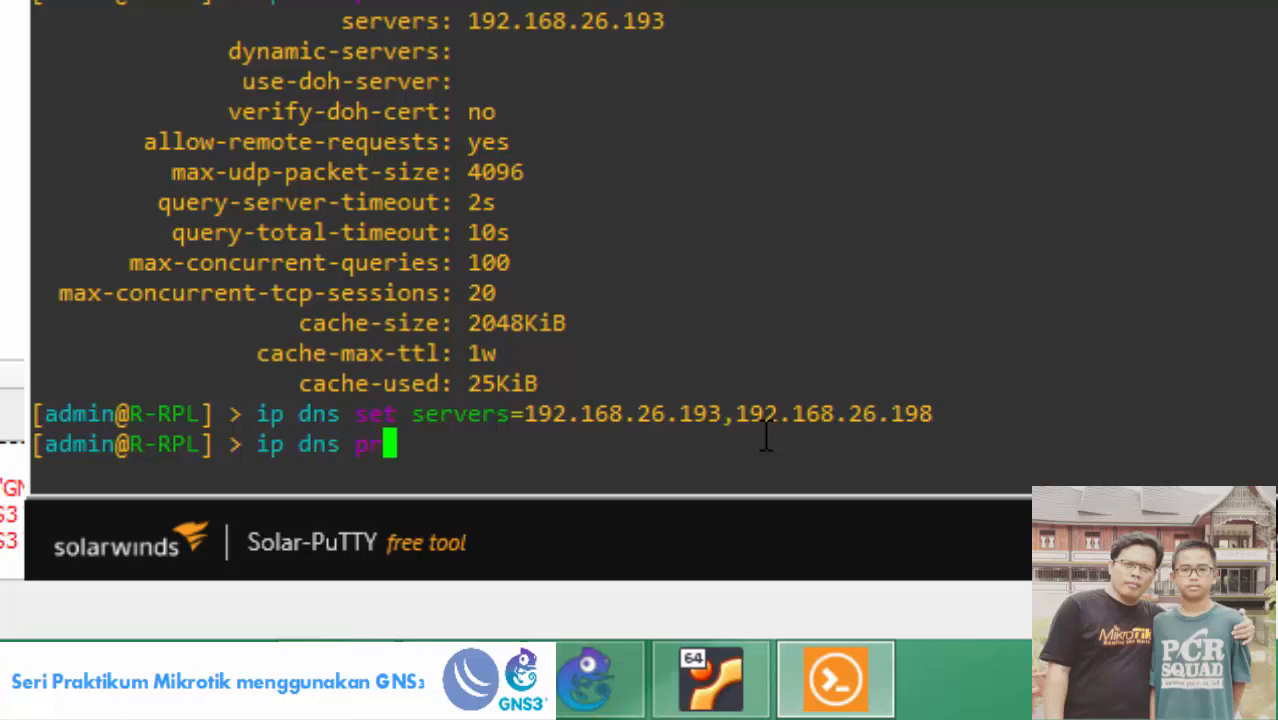
{"action": "key", "text": "Return"}
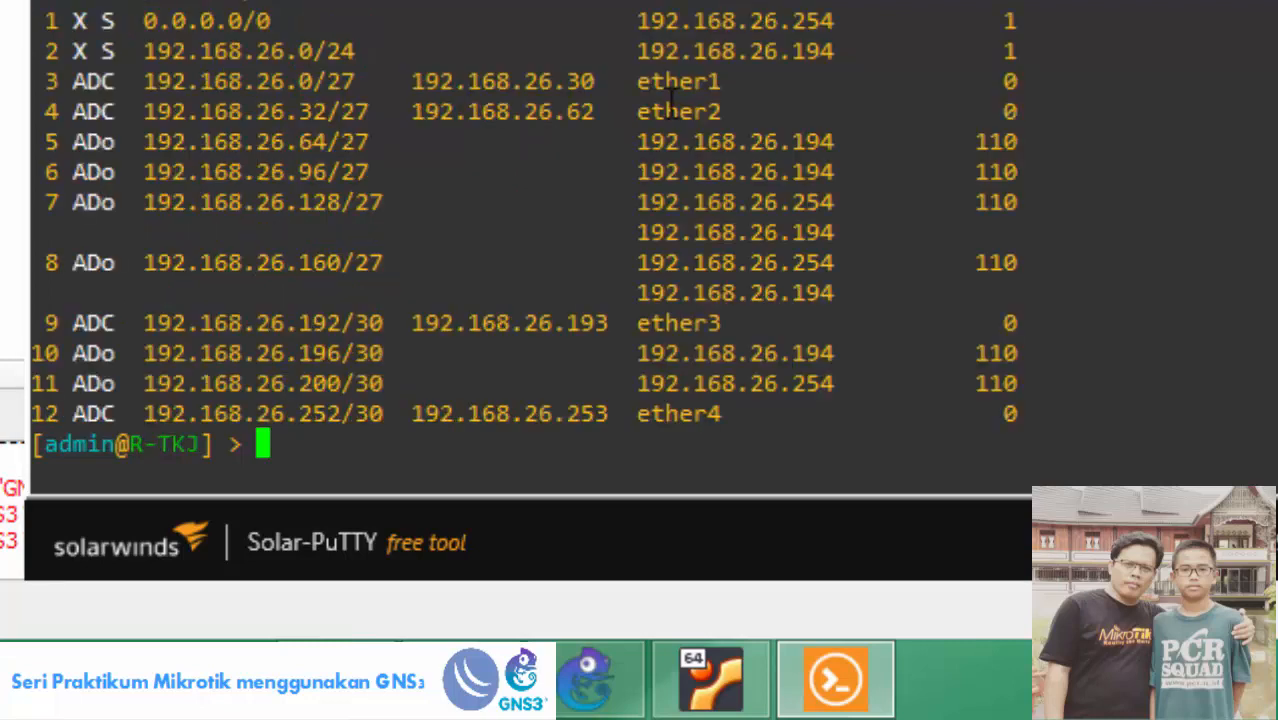
Check R-TKJ's DNS settings, then set its servers to 192.168.26.254,192.168.26.194.
{"action": "type", "text": "ip dns pr"}
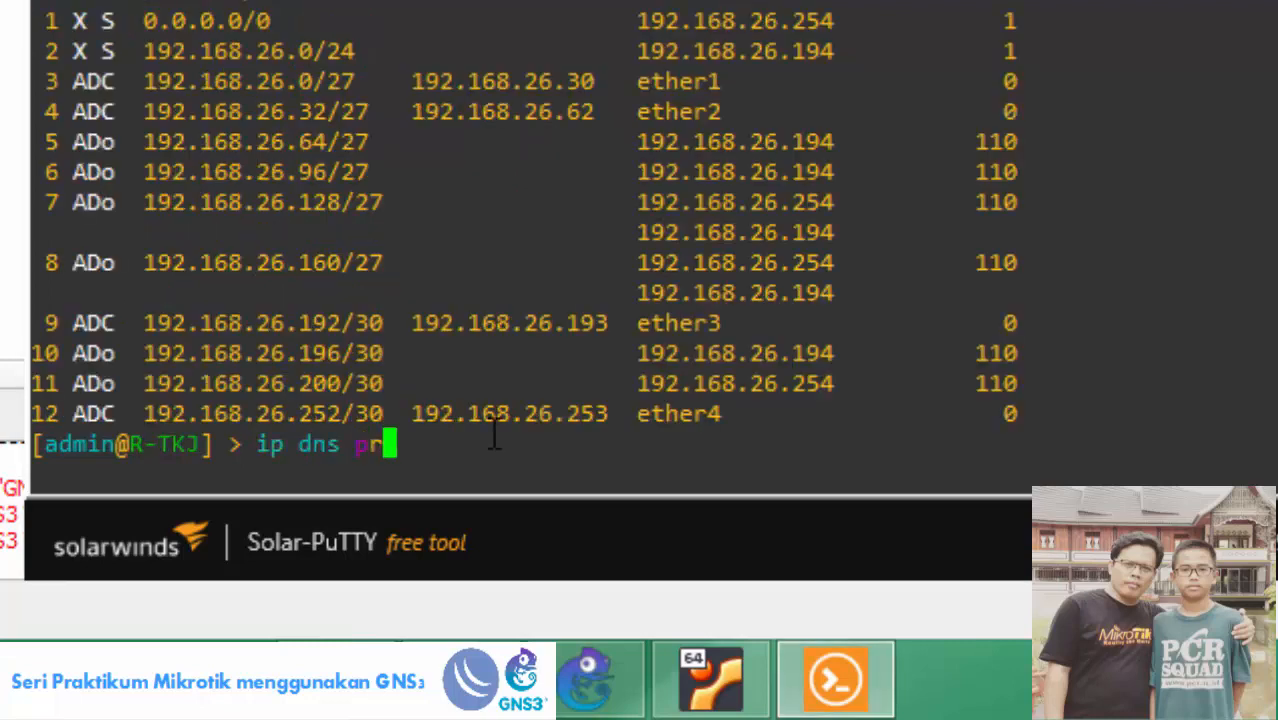
{"action": "key", "text": "Return"}
{"action": "type", "text": "ip"}
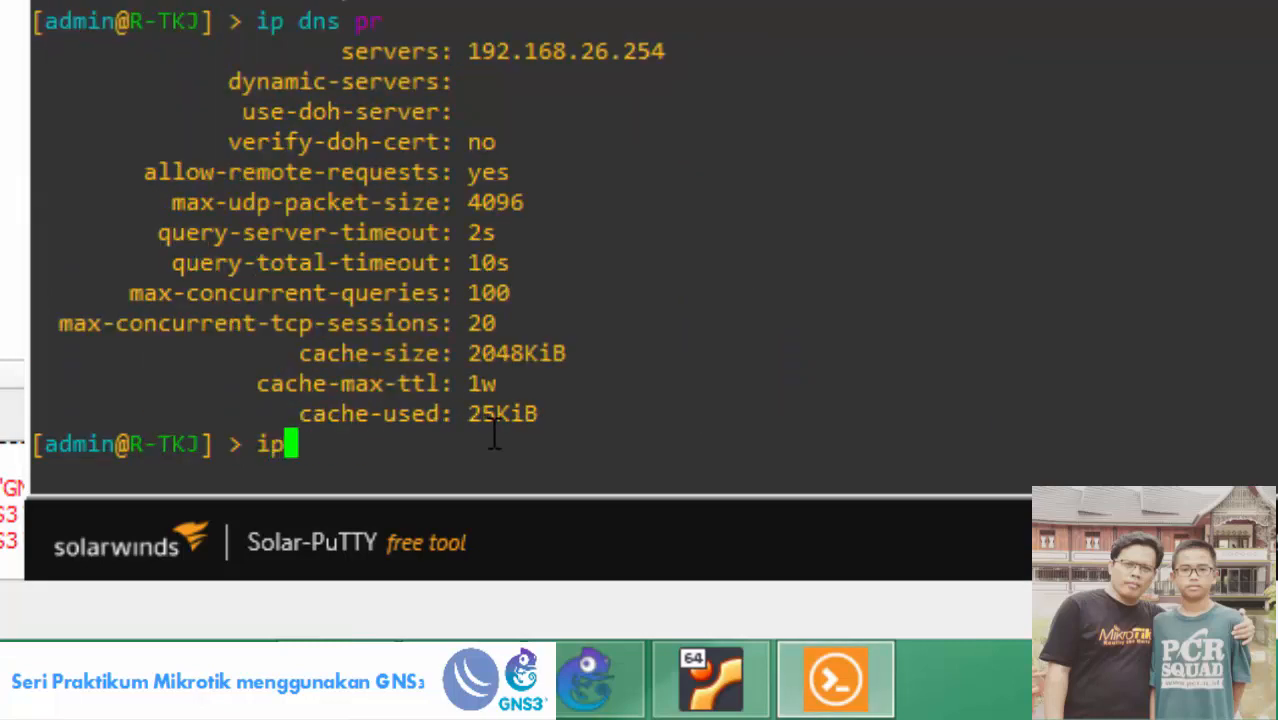
{"action": "type", "text": " dns set"}
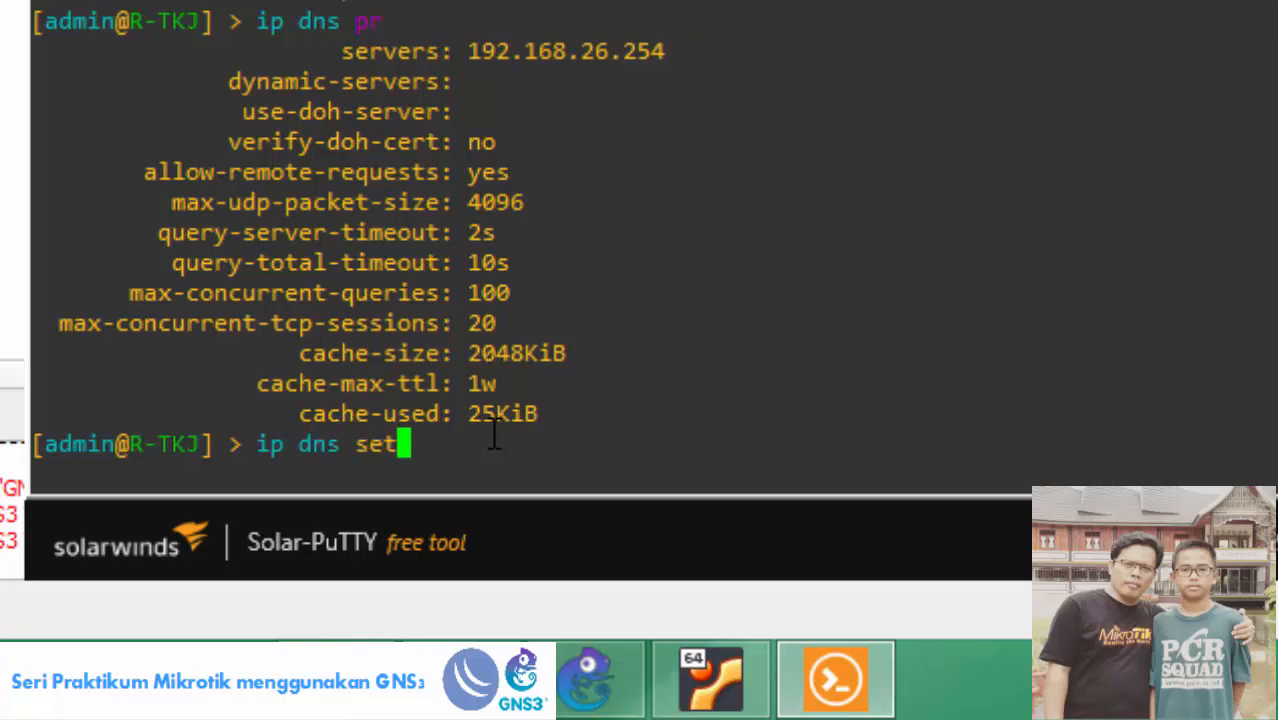
{"action": "type", "text": " servers="}
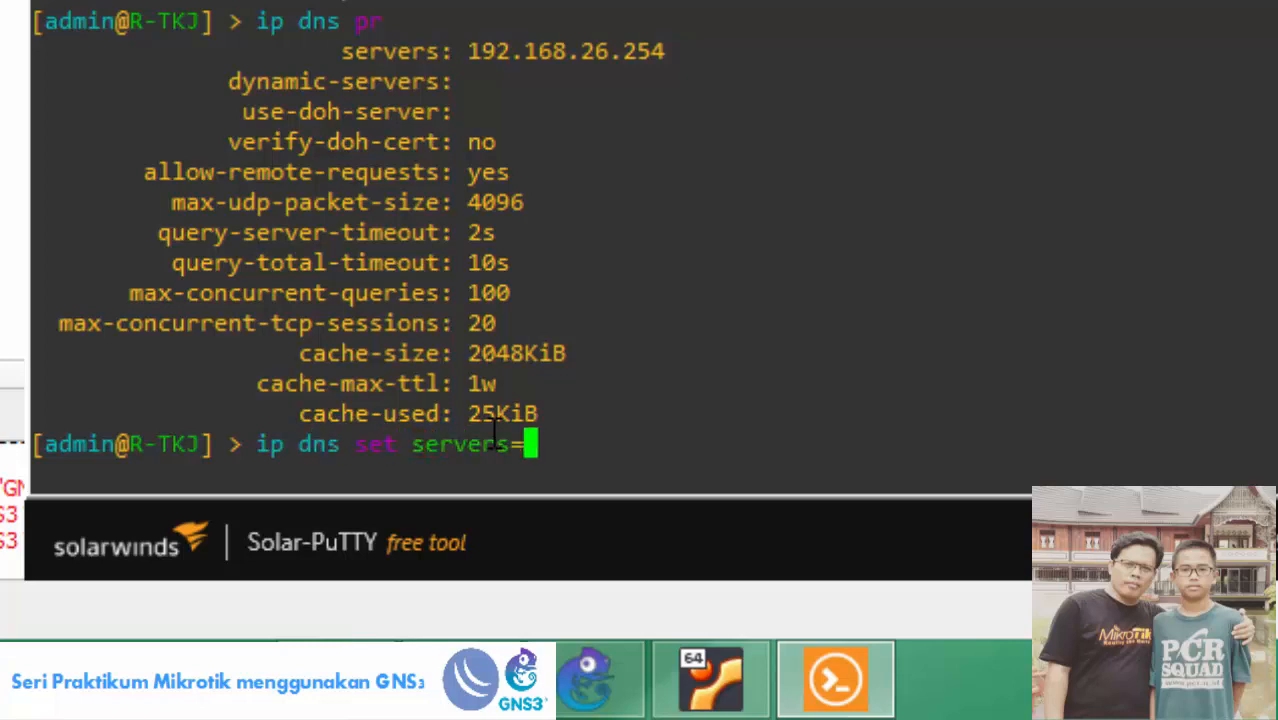
{"action": "type", "text": "192.168."}
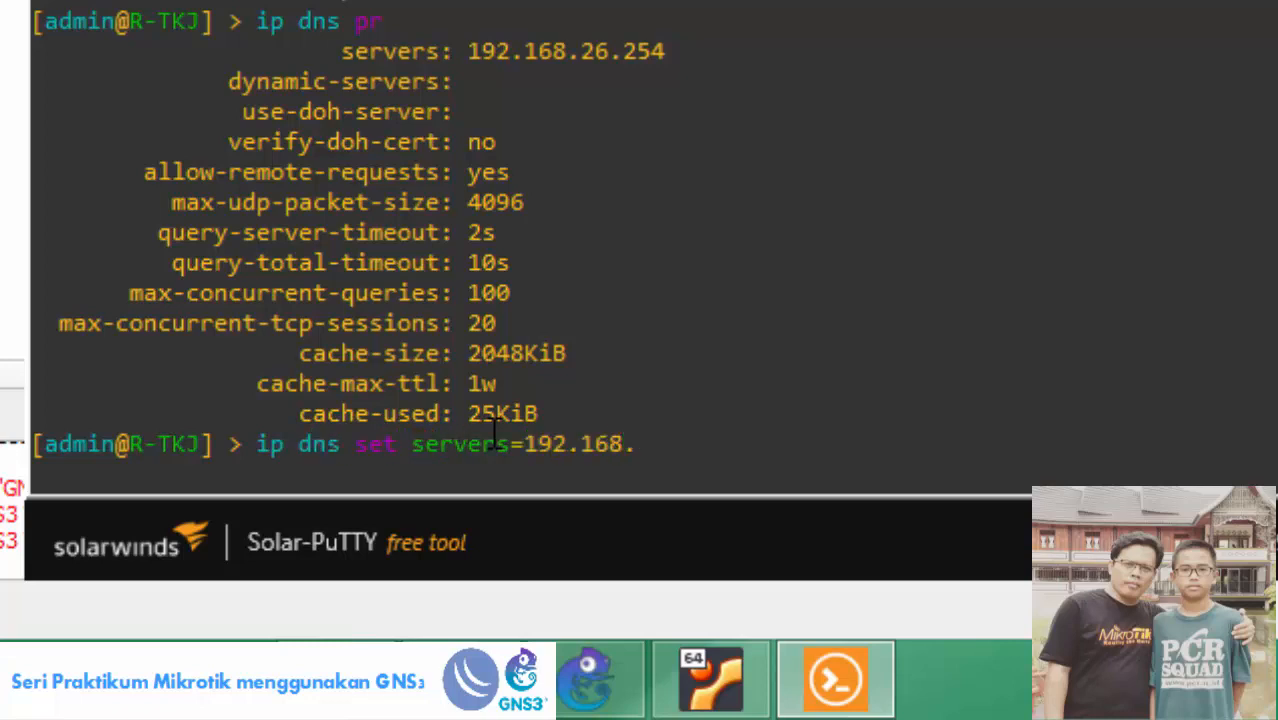
{"action": "type", "text": "26.25"}
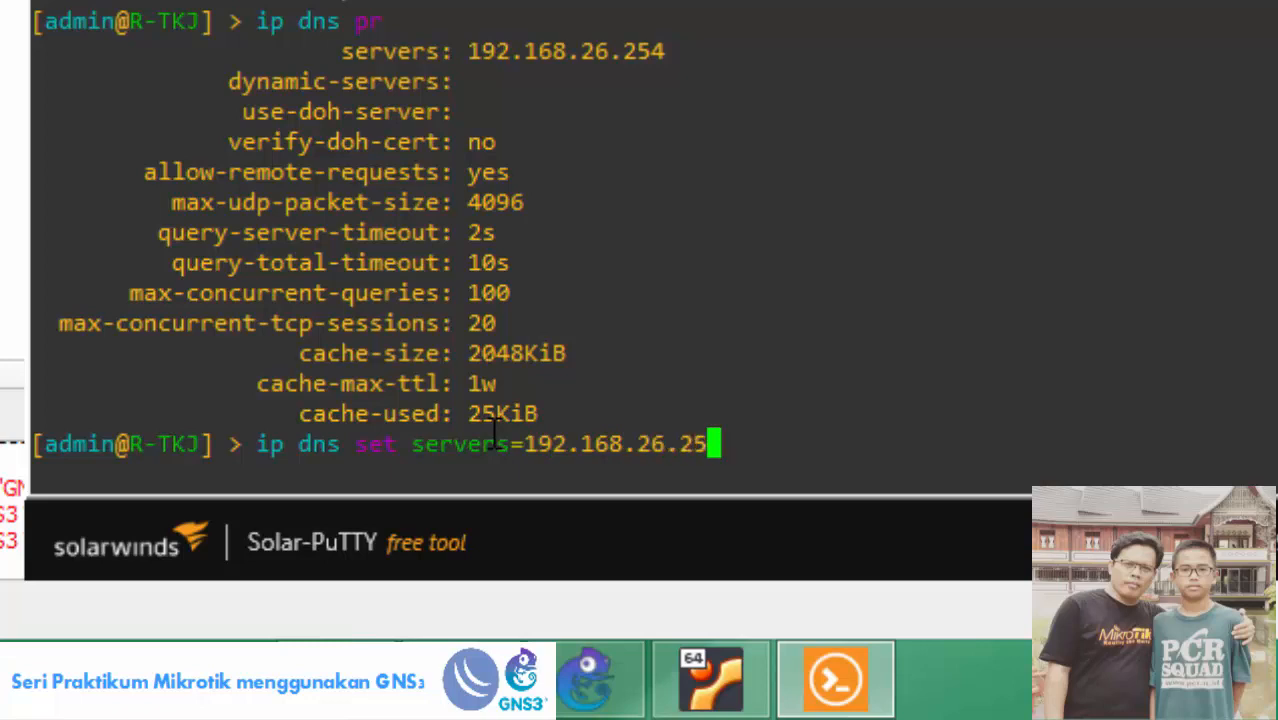
{"action": "type", "text": "4"}
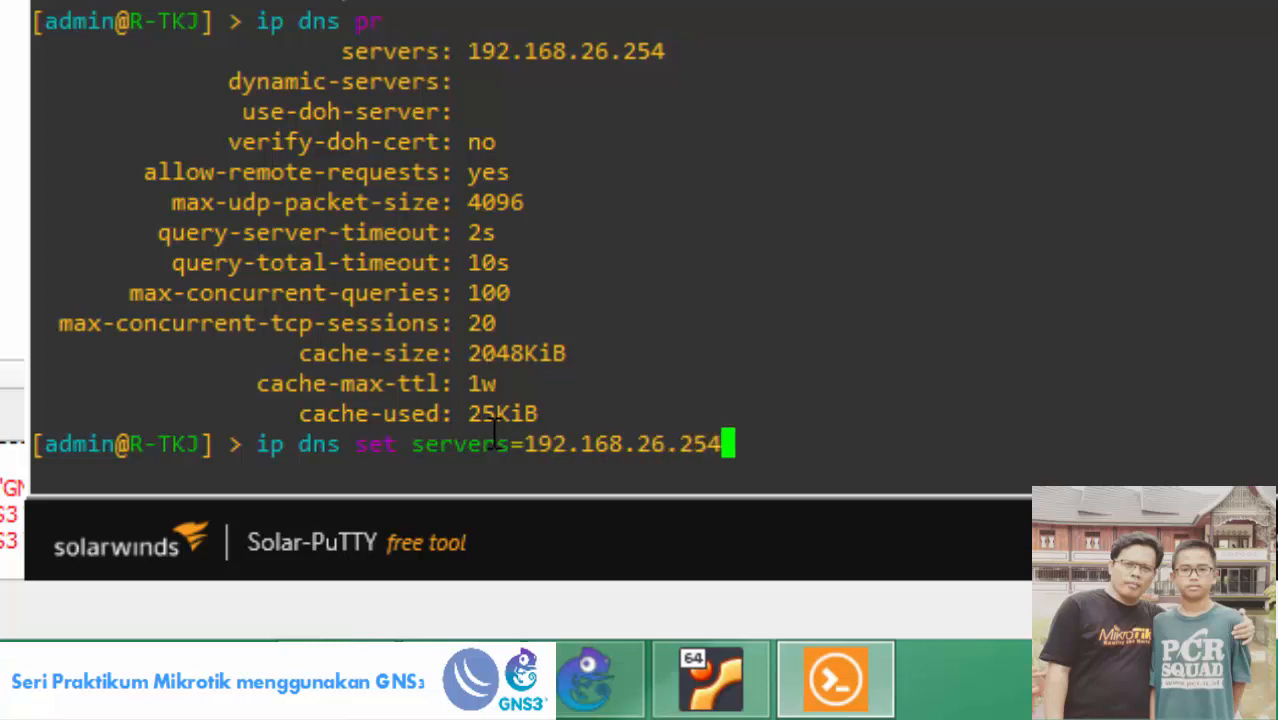
{"action": "type", "text": ","}
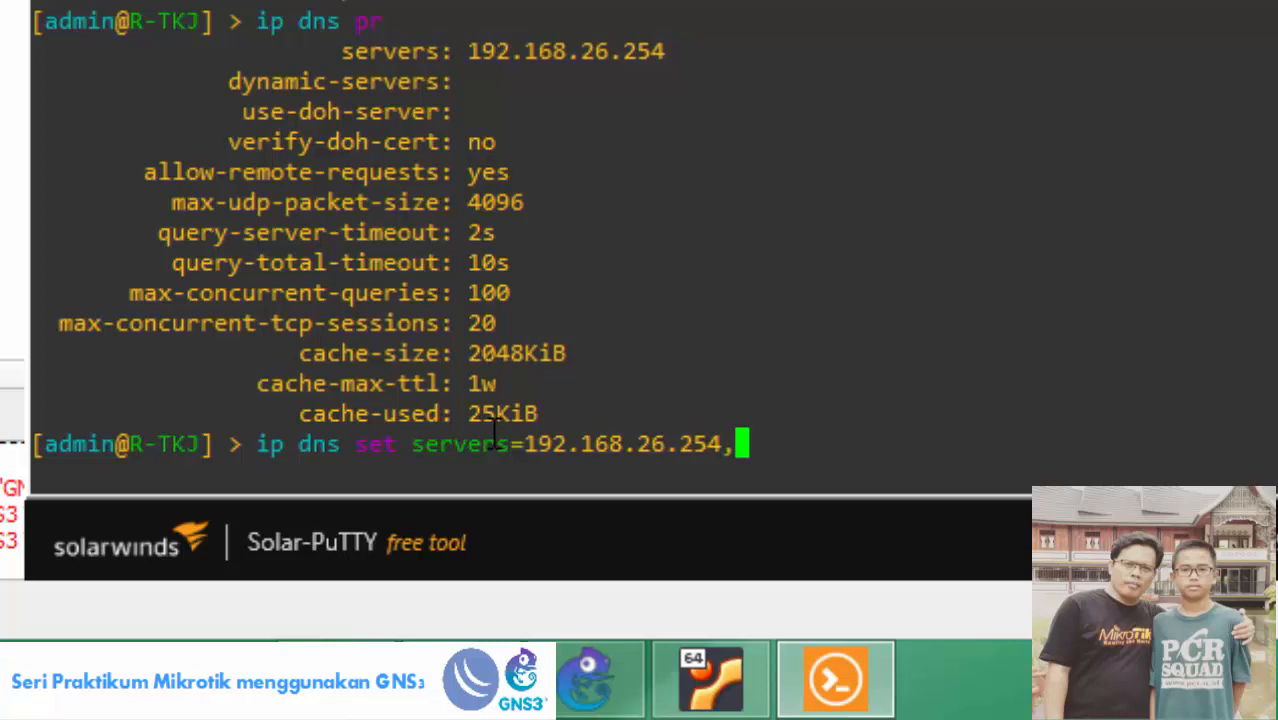
{"action": "type", "text": "192.168.26"}
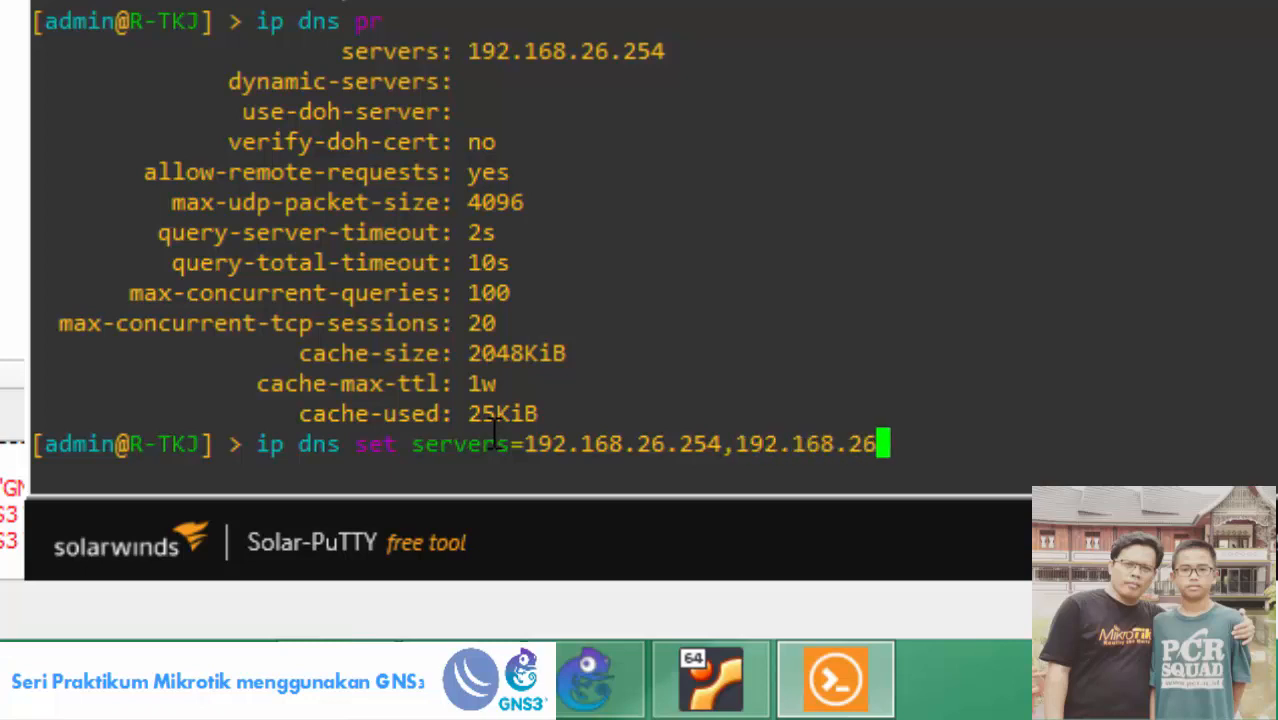
{"action": "type", "text": ".194"}
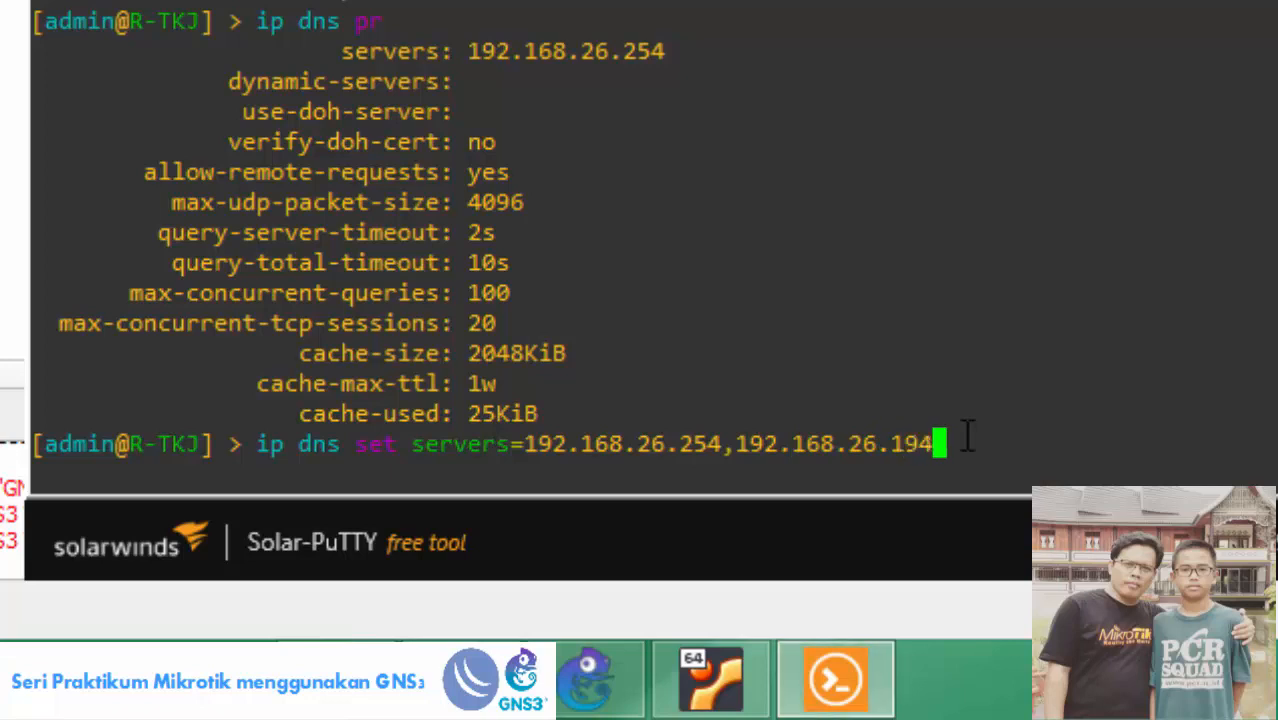
{"action": "key", "text": "Return"}
Print R-TKJ's DNS settings to confirm both servers are listed.
{"action": "type", "text": "ip d"}
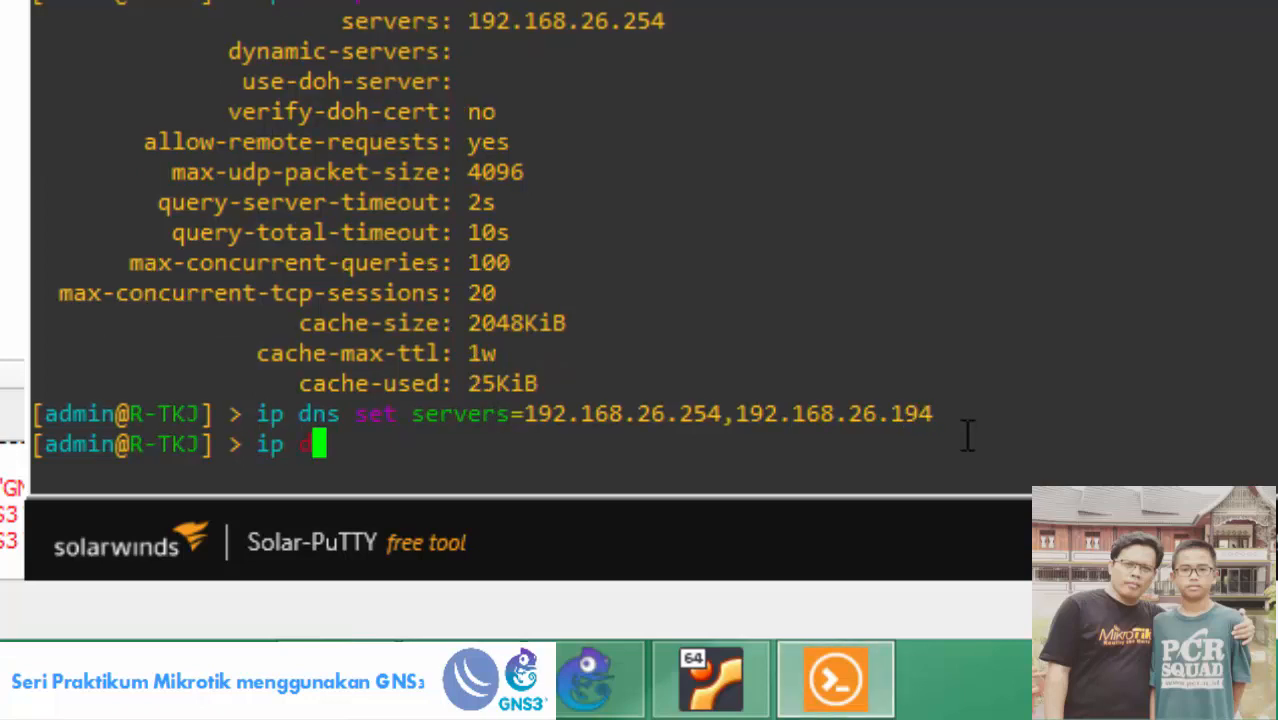
{"action": "type", "text": "ns pr"}
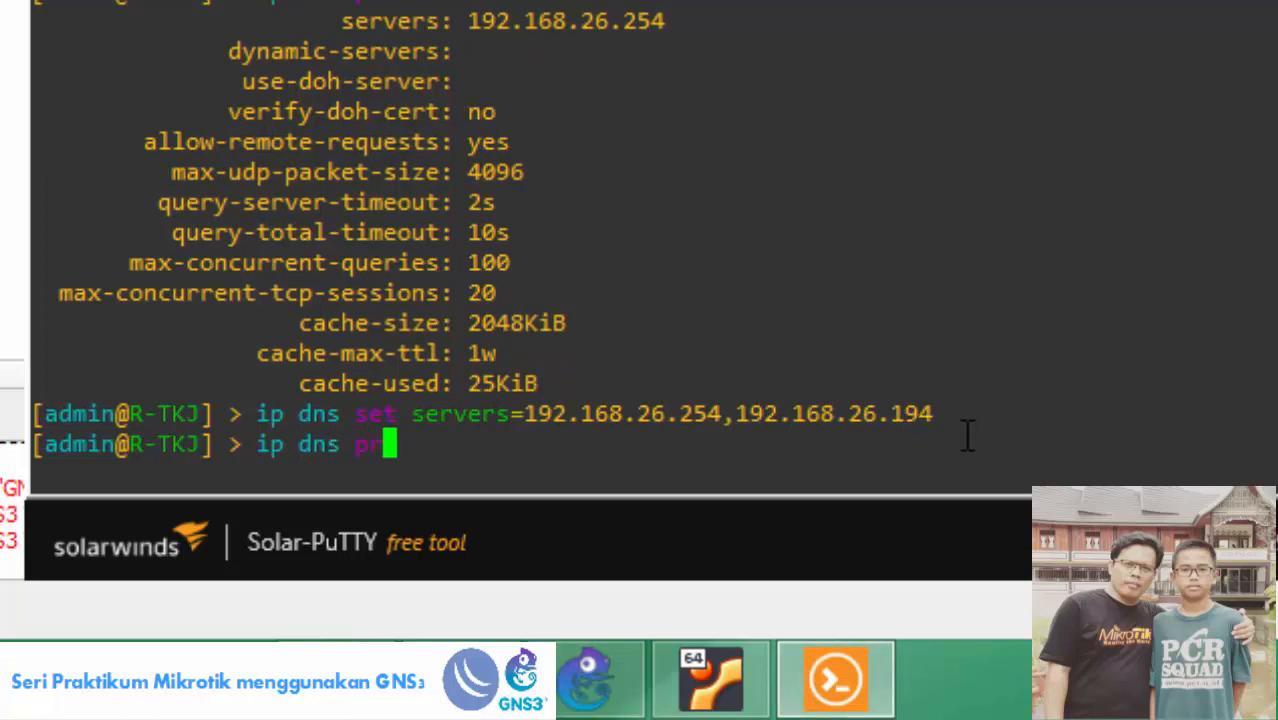
{"action": "key", "text": "Return"}
{"action": "left_click_drag", "start_coordinate": [467, 51], "coordinate": [862, 50]}
{"action": "left_click_drag", "start_coordinate": [455, 51], "coordinate": [877, 51]}
{"action": "left_click", "coordinate": [710, 50]}
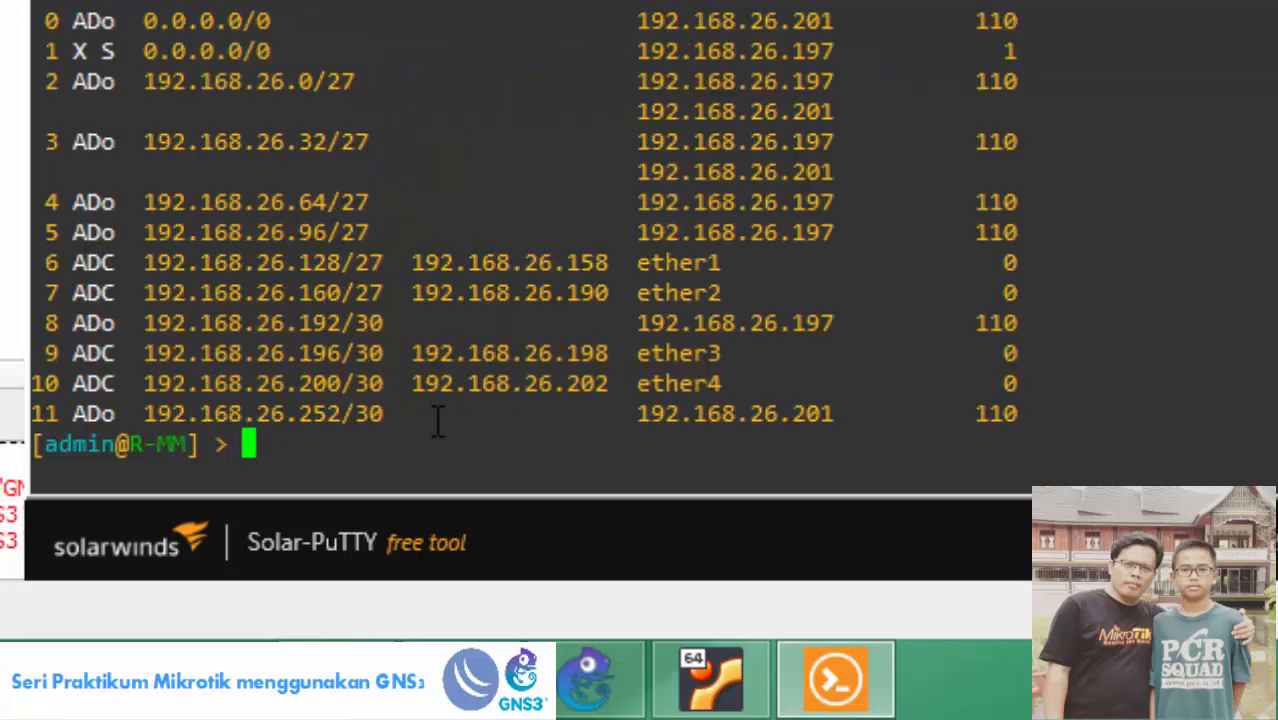
Set R-MM's DNS servers to 192.168.26.197,192.168.26.201 with 'ip dns set servers'.
{"action": "type", "text": "ip dns "}
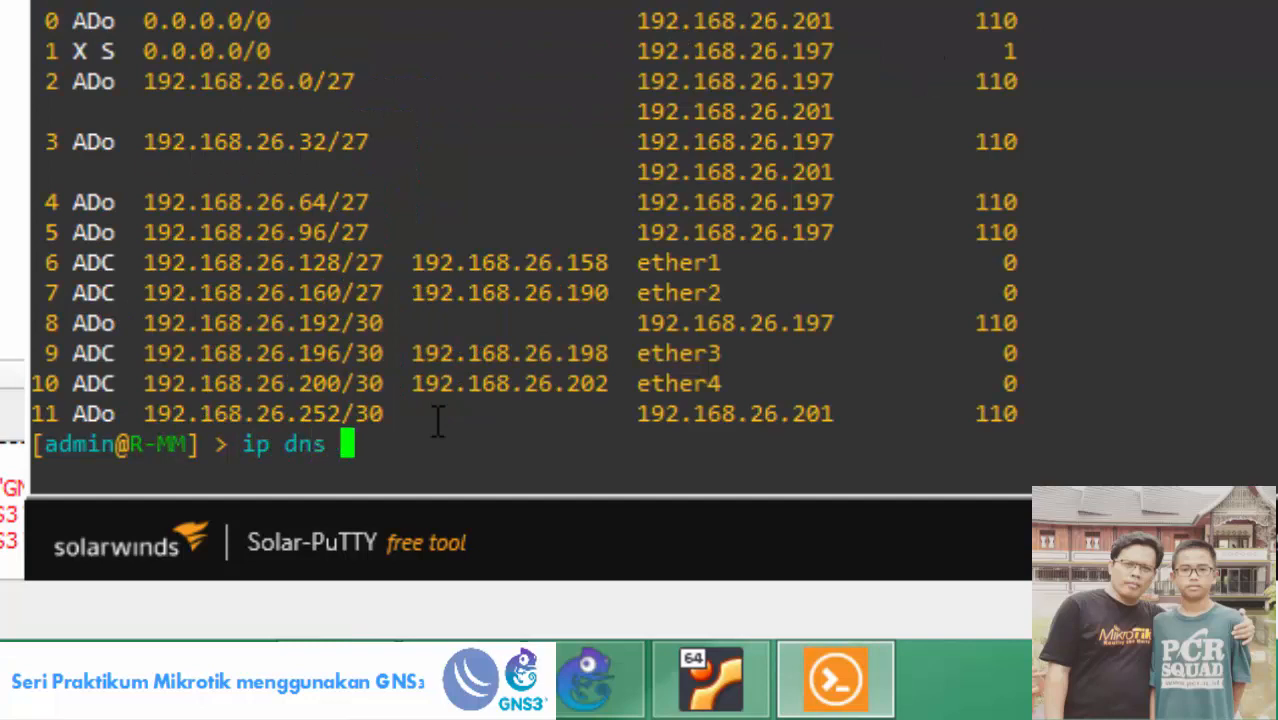
{"action": "type", "text": "pr"}
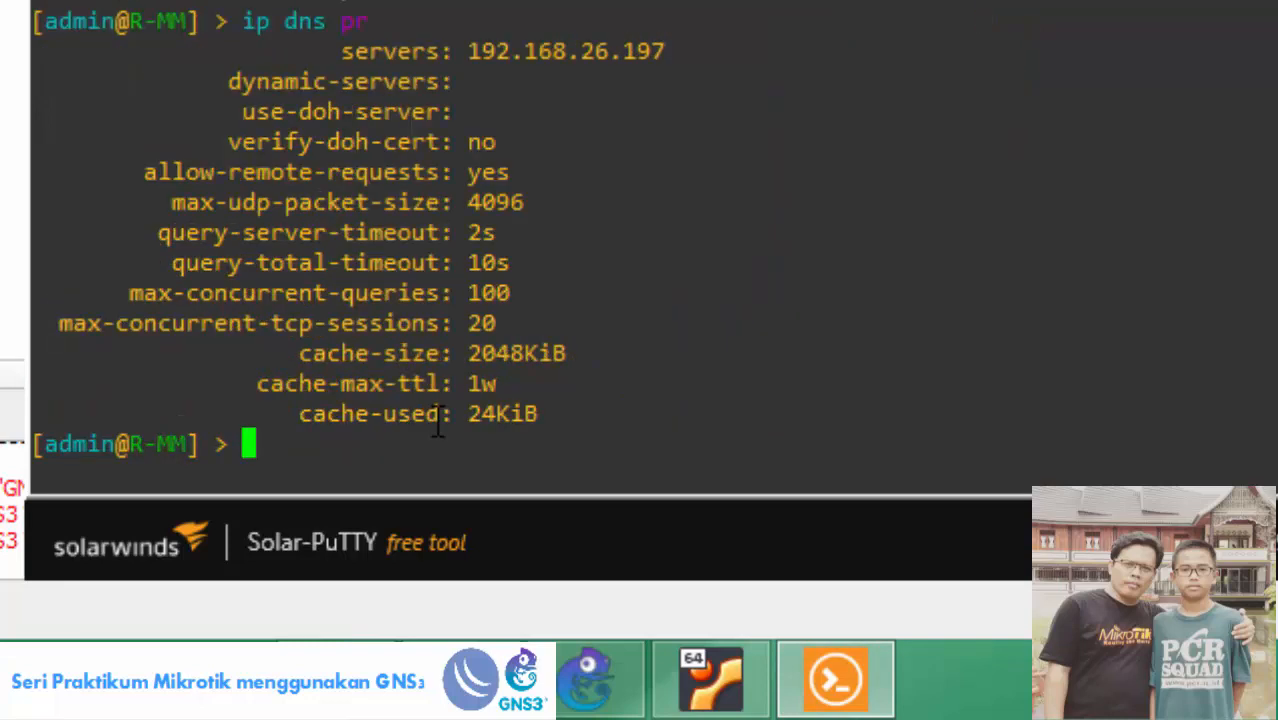
{"action": "type", "text": "ip dns set s"}
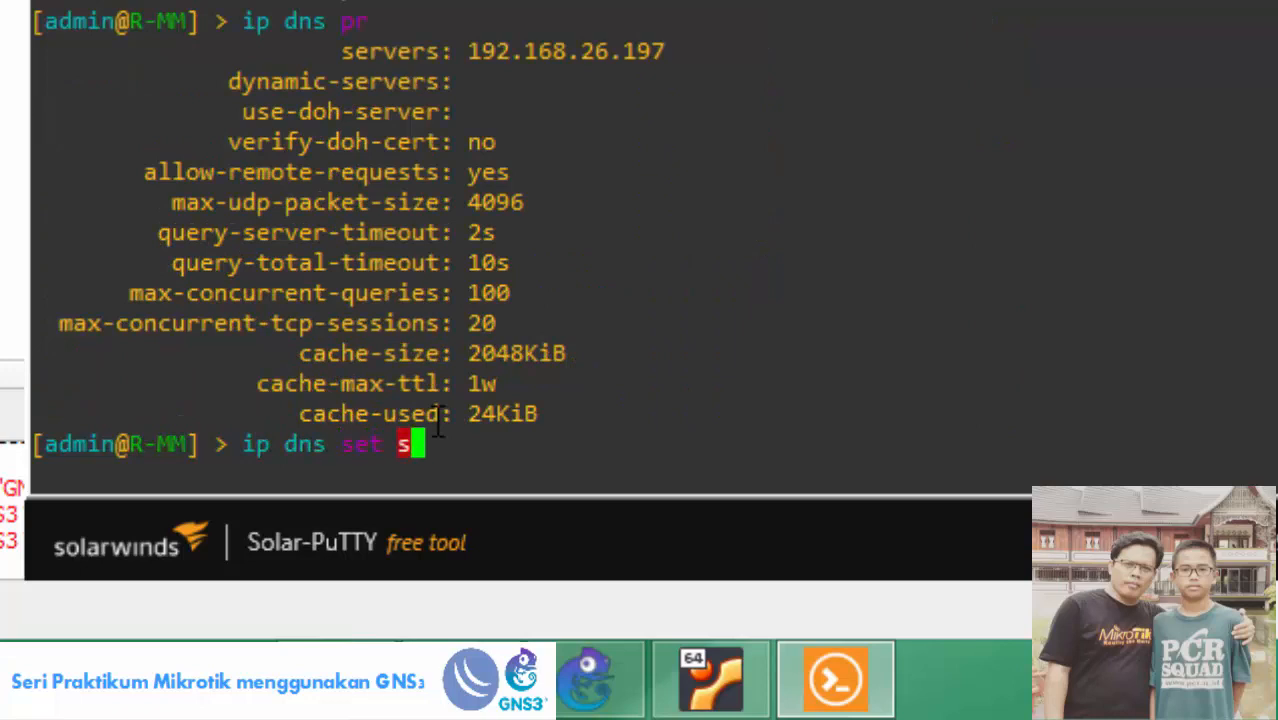
{"action": "key", "text": "Tab"}
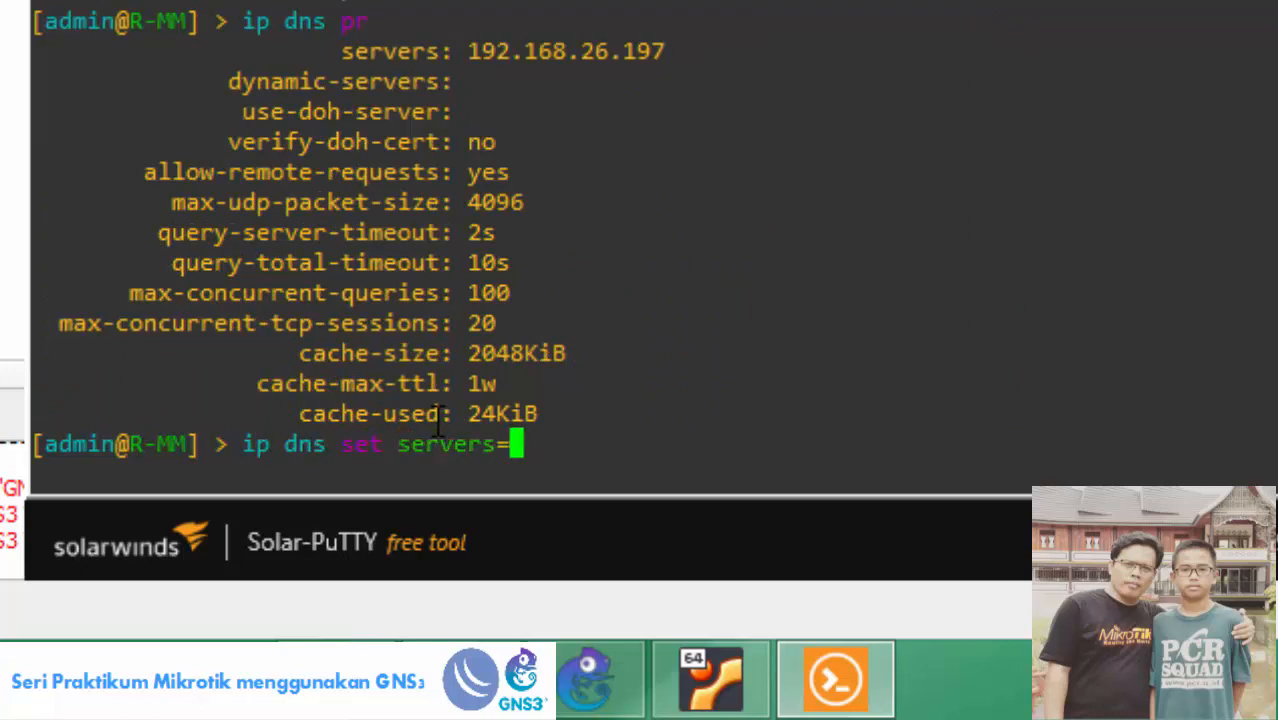
{"action": "type", "text": "19"}
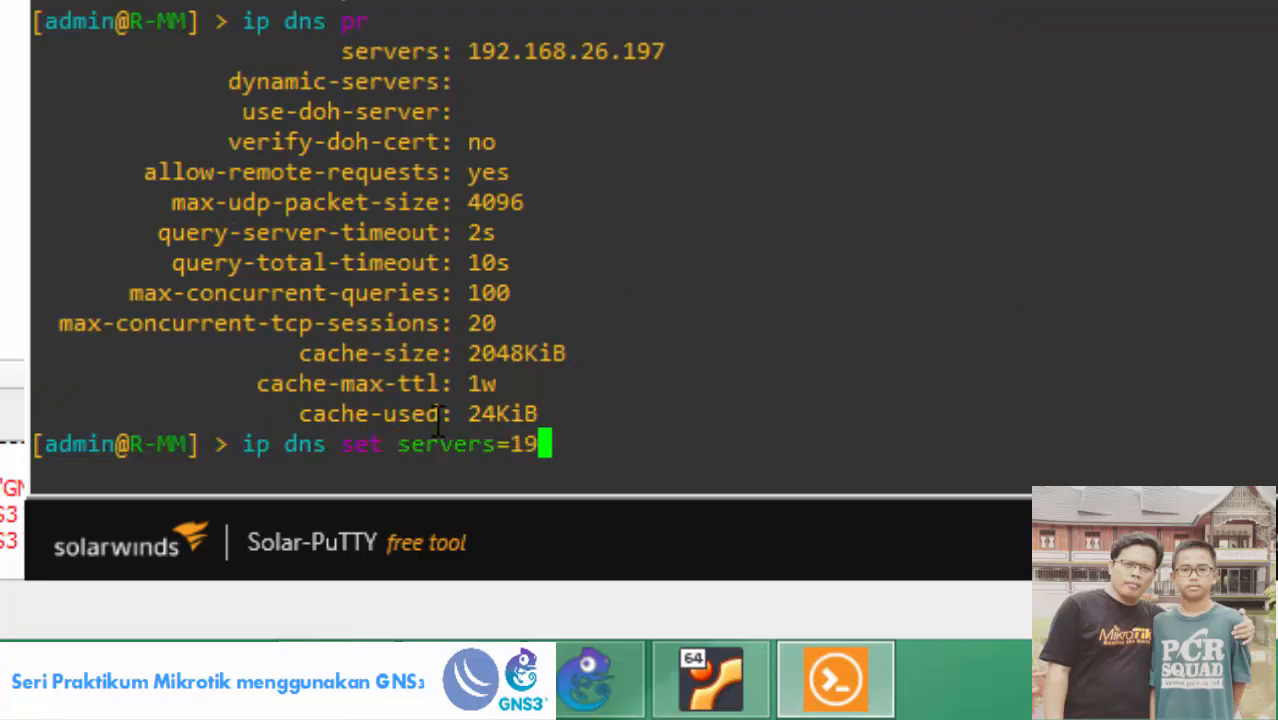
{"action": "type", "text": "2.168.26.197"}
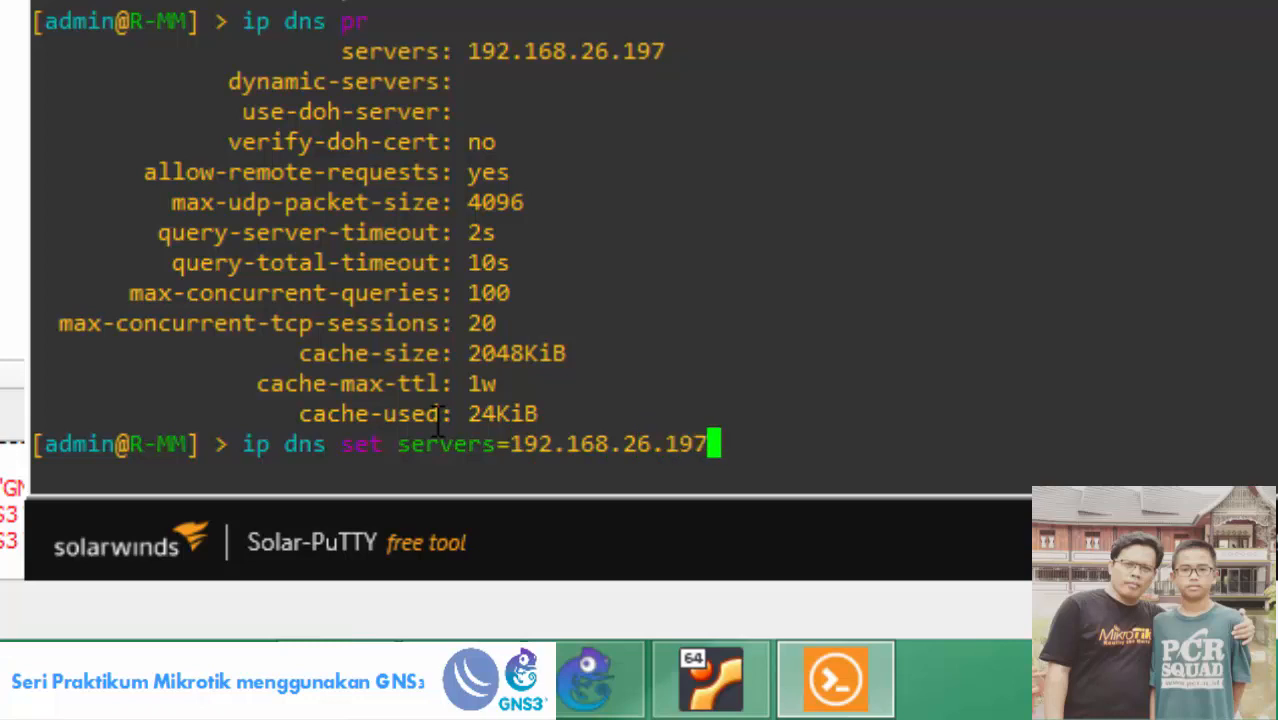
{"action": "type", "text": ","}
{"action": "type", "text": "192."}
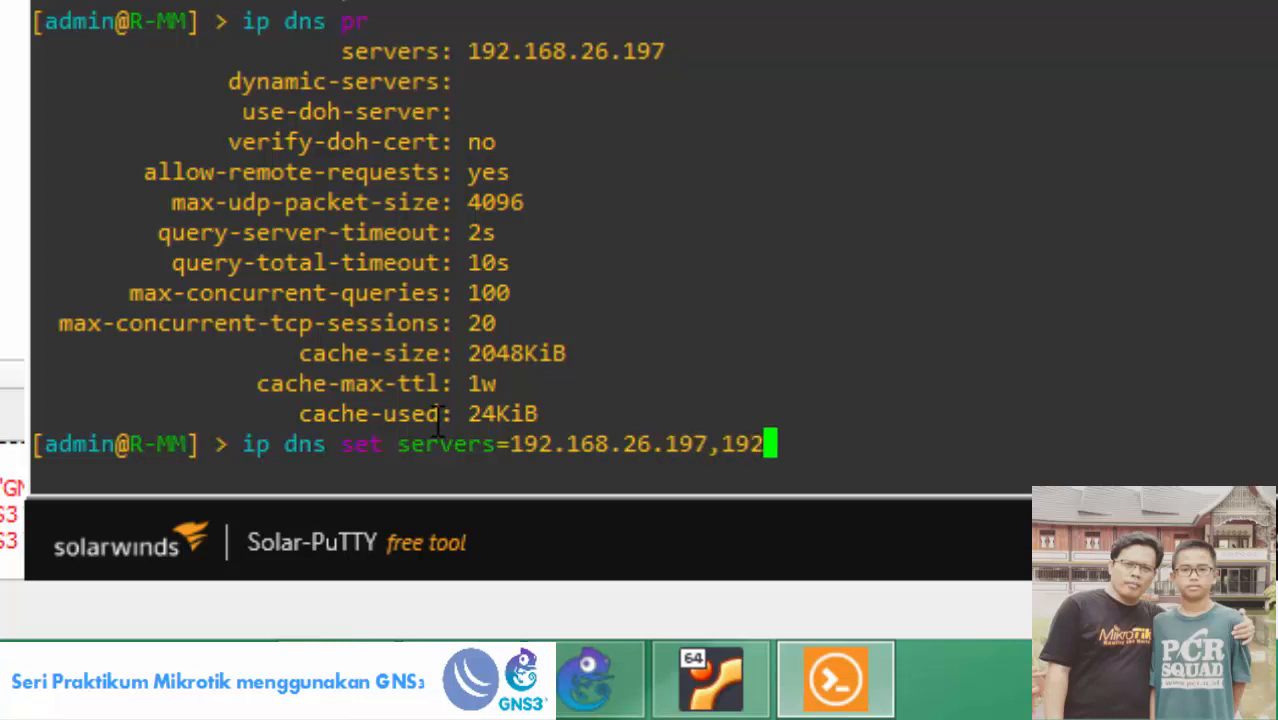
{"action": "type", "text": "168."}
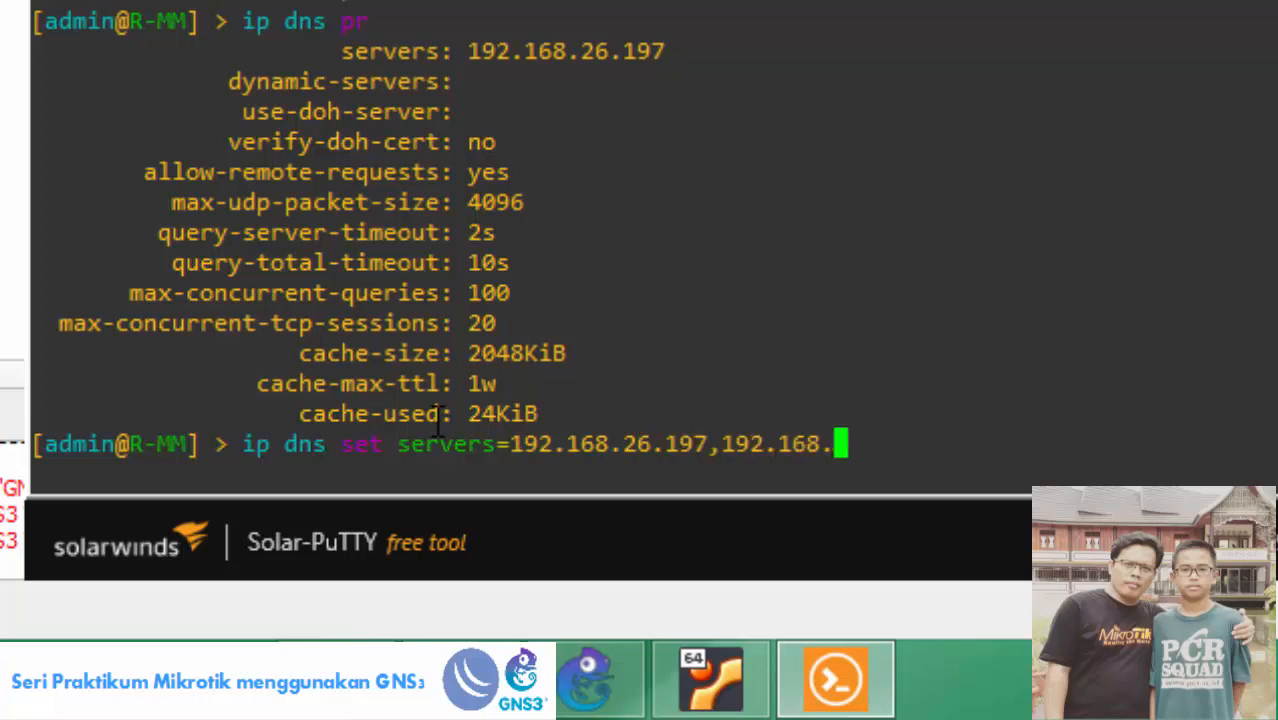
{"action": "type", "text": "26.201"}
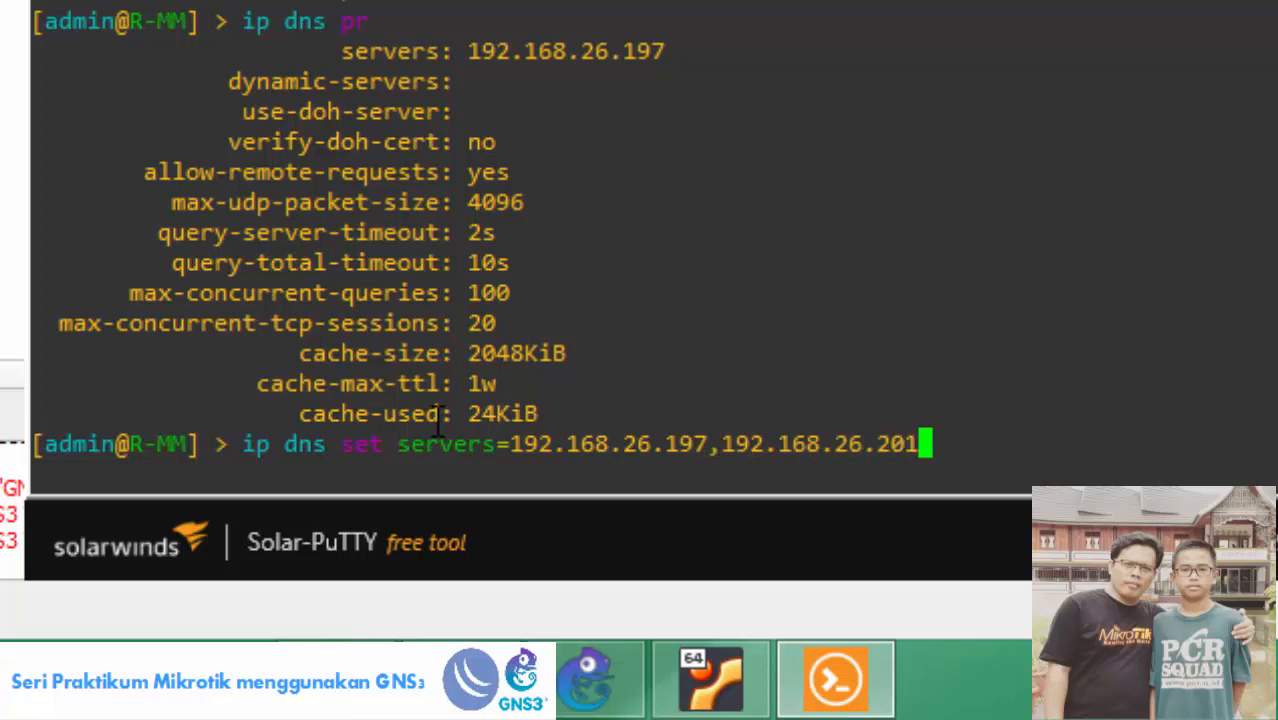
{"action": "key", "text": "Return"}
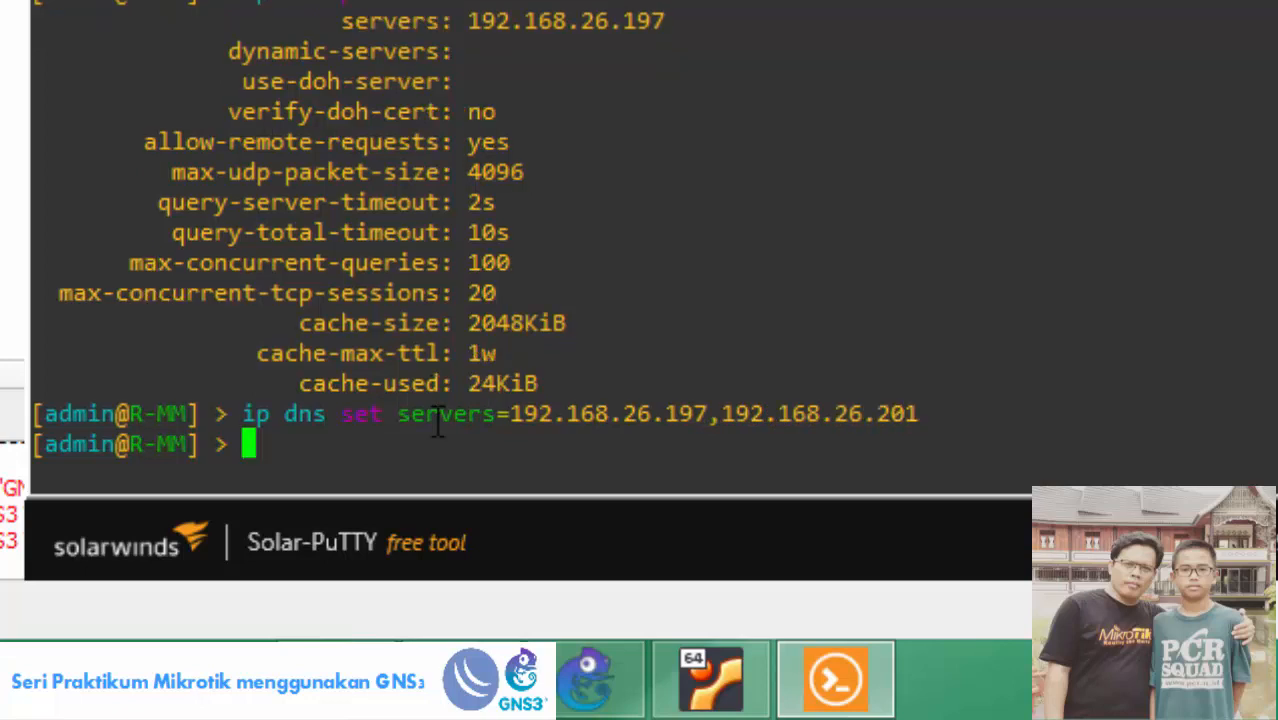
Print R-MM's DNS settings to verify the servers, then return to the GNS3 topology.
{"action": "type", "text": "ip dns "}
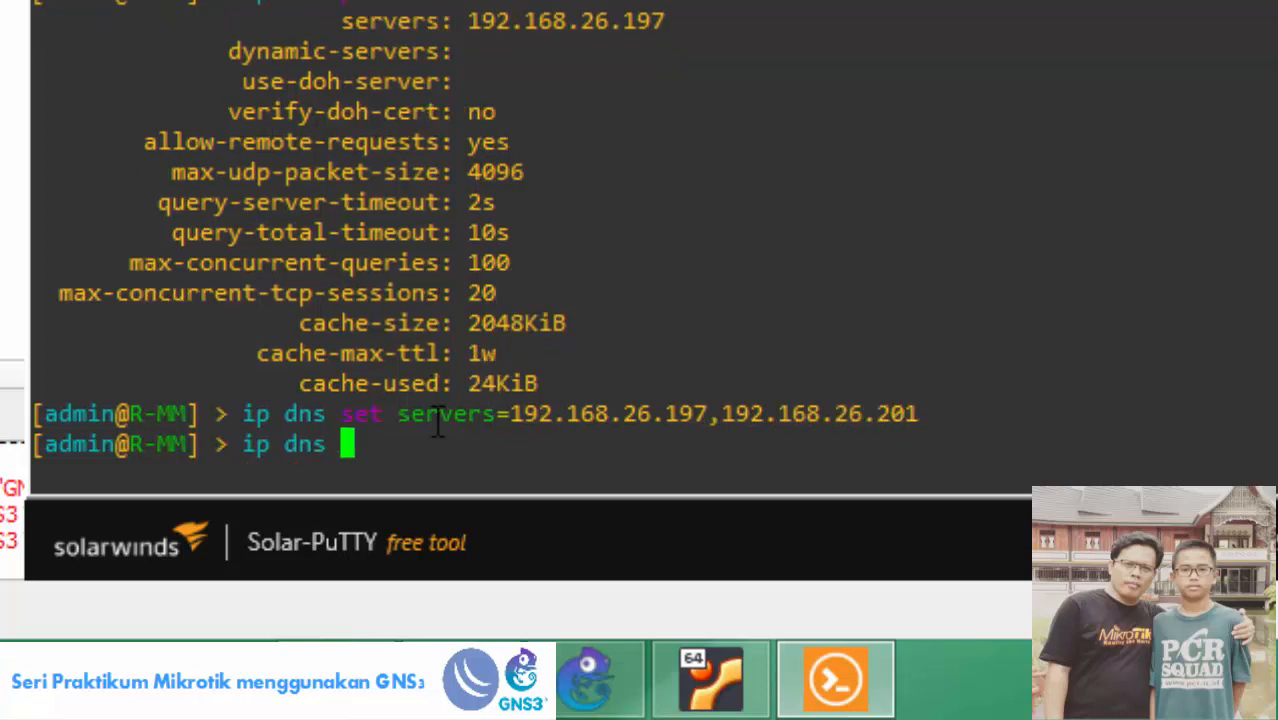
{"action": "type", "text": "pr"}
{"action": "key", "text": "Return"}
{"action": "left_click_drag", "start_coordinate": [467, 51], "coordinate": [870, 60]}
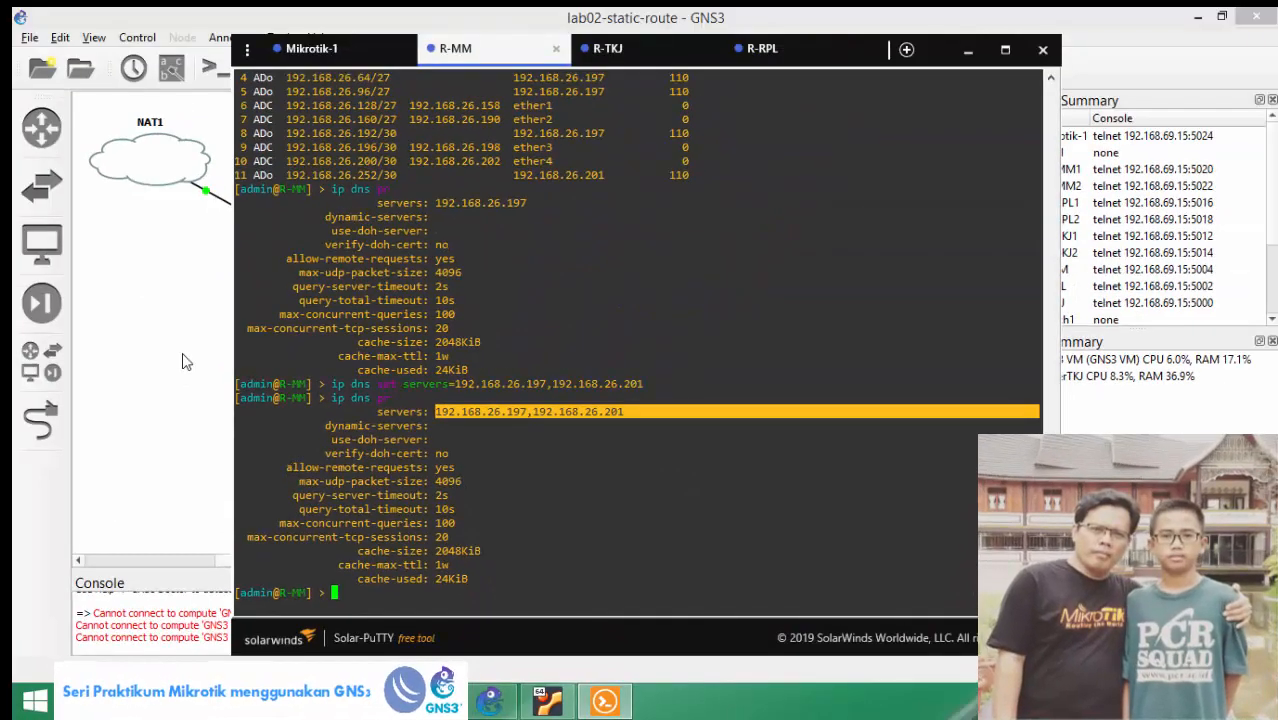
{"action": "left_click", "coordinate": [183, 362]}
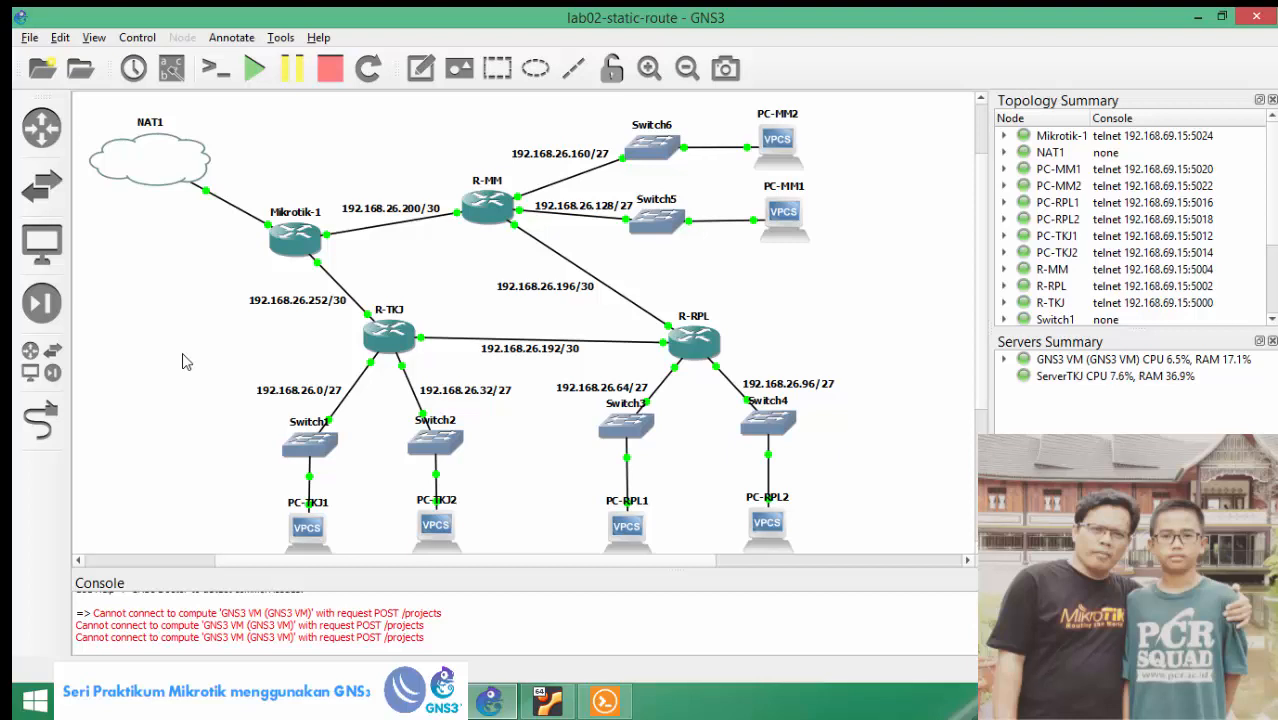
{"action": "right_click", "coordinate": [46, 702]}
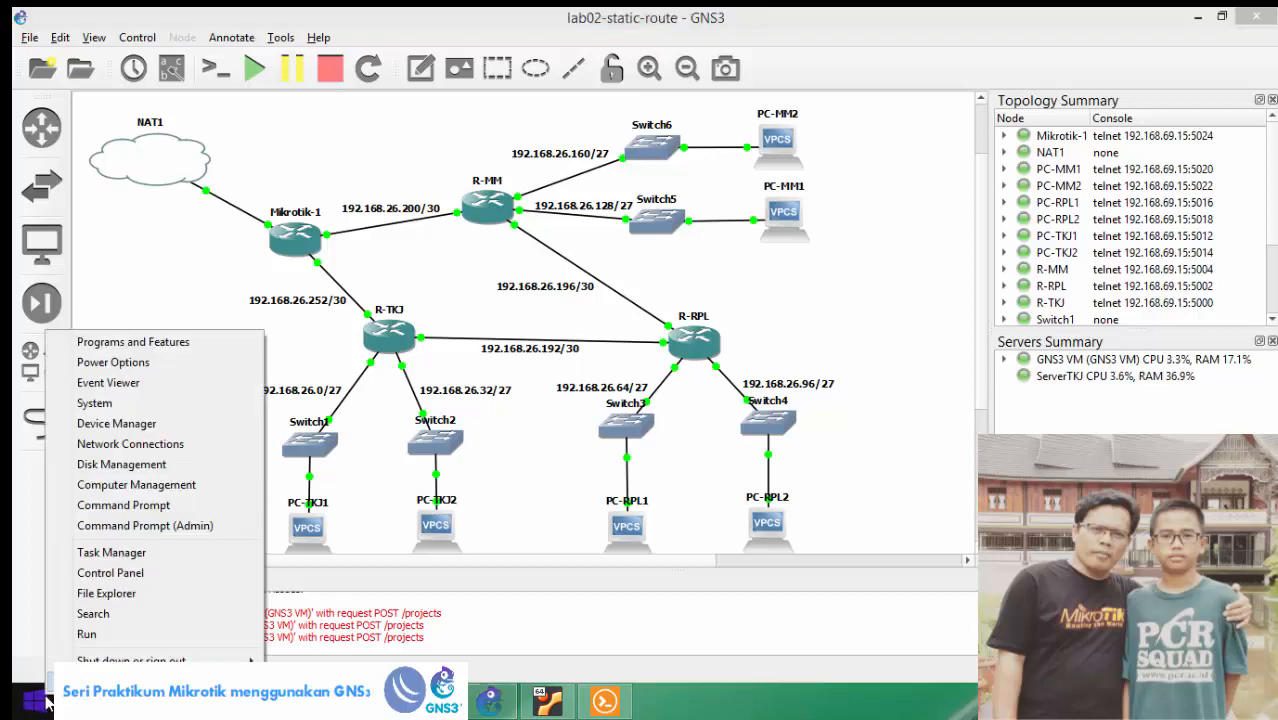
{"action": "left_click", "coordinate": [90, 634]}
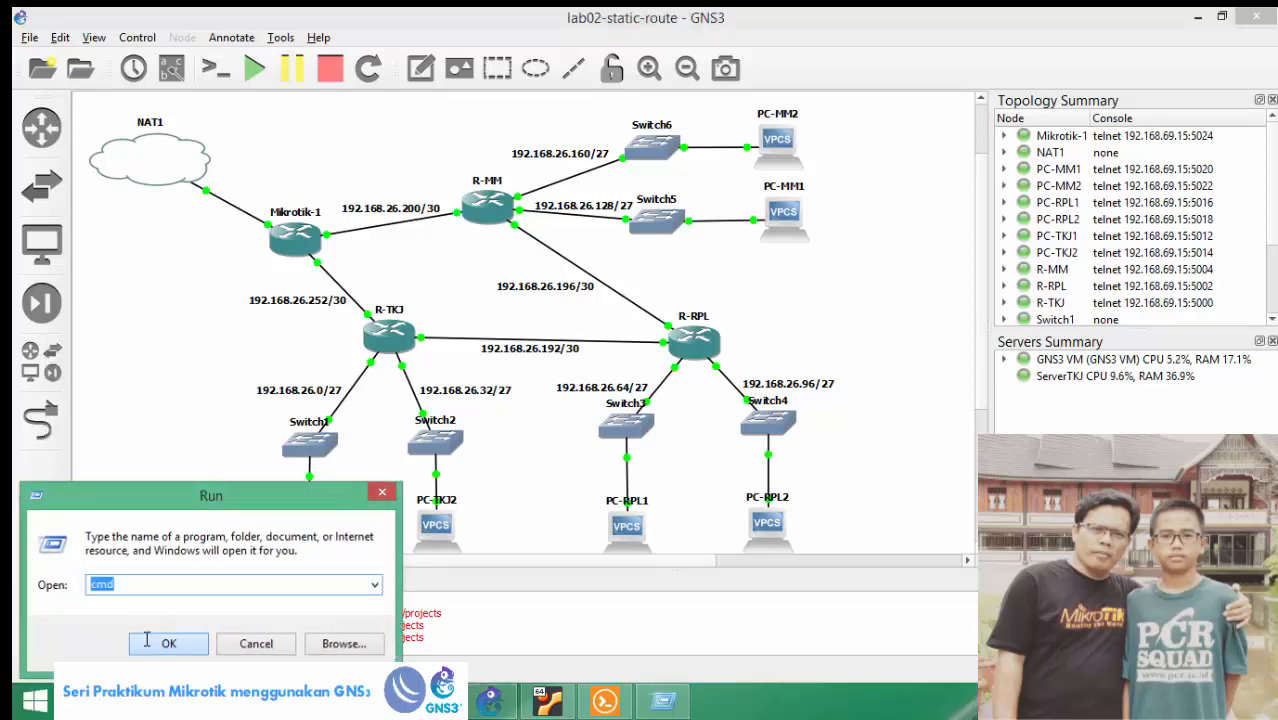
{"action": "left_click", "coordinate": [147, 639]}
{"action": "type", "text": "ping 8.8.8.8"}
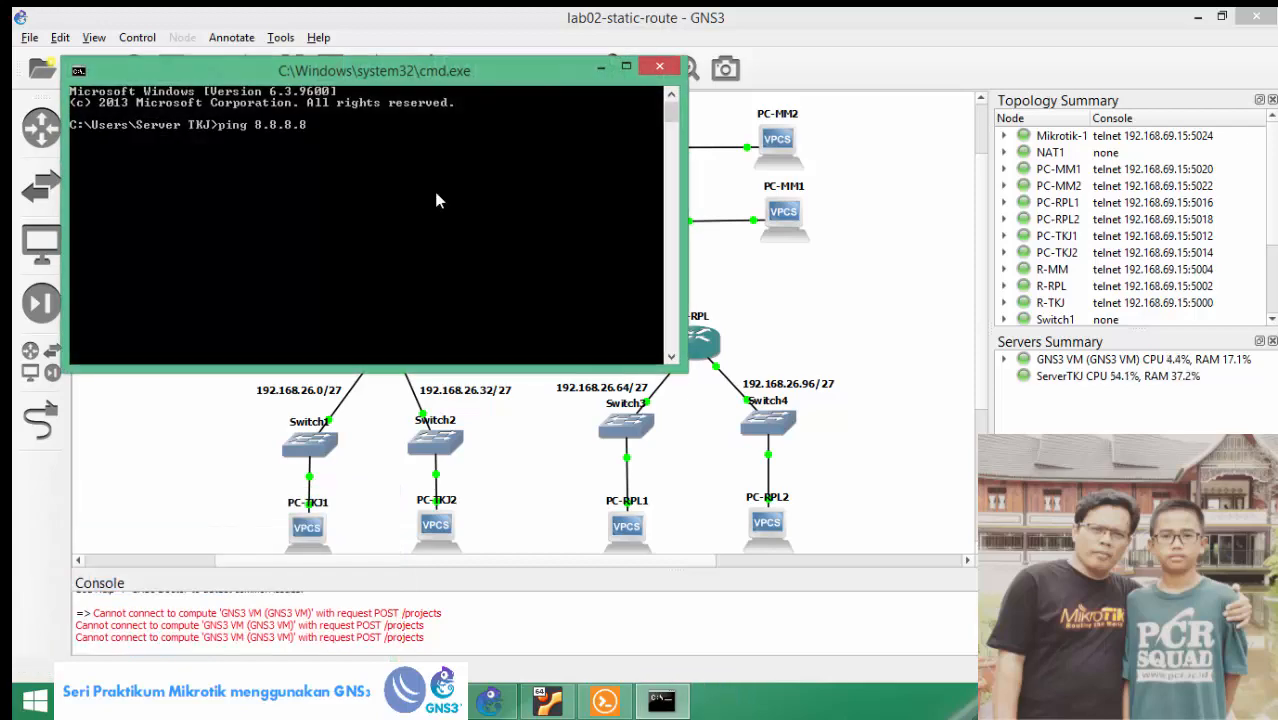
{"action": "key", "text": "Return"}
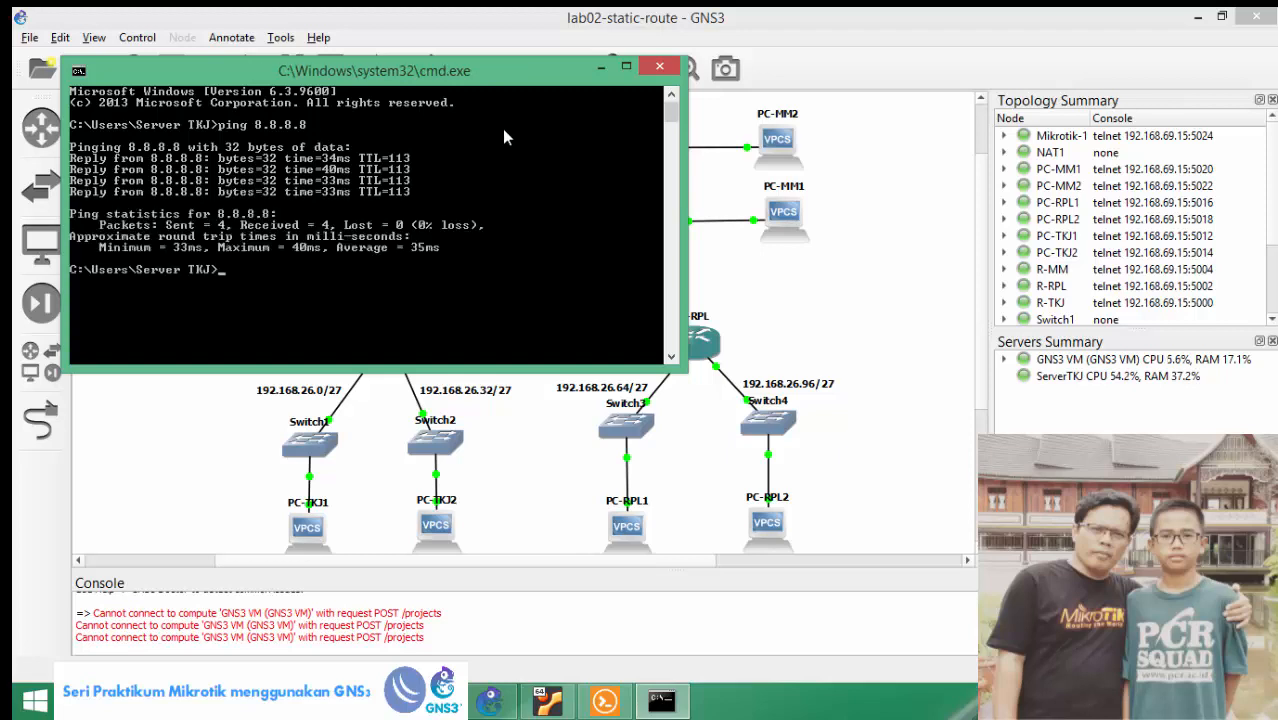
{"action": "left_click", "coordinate": [659, 66]}
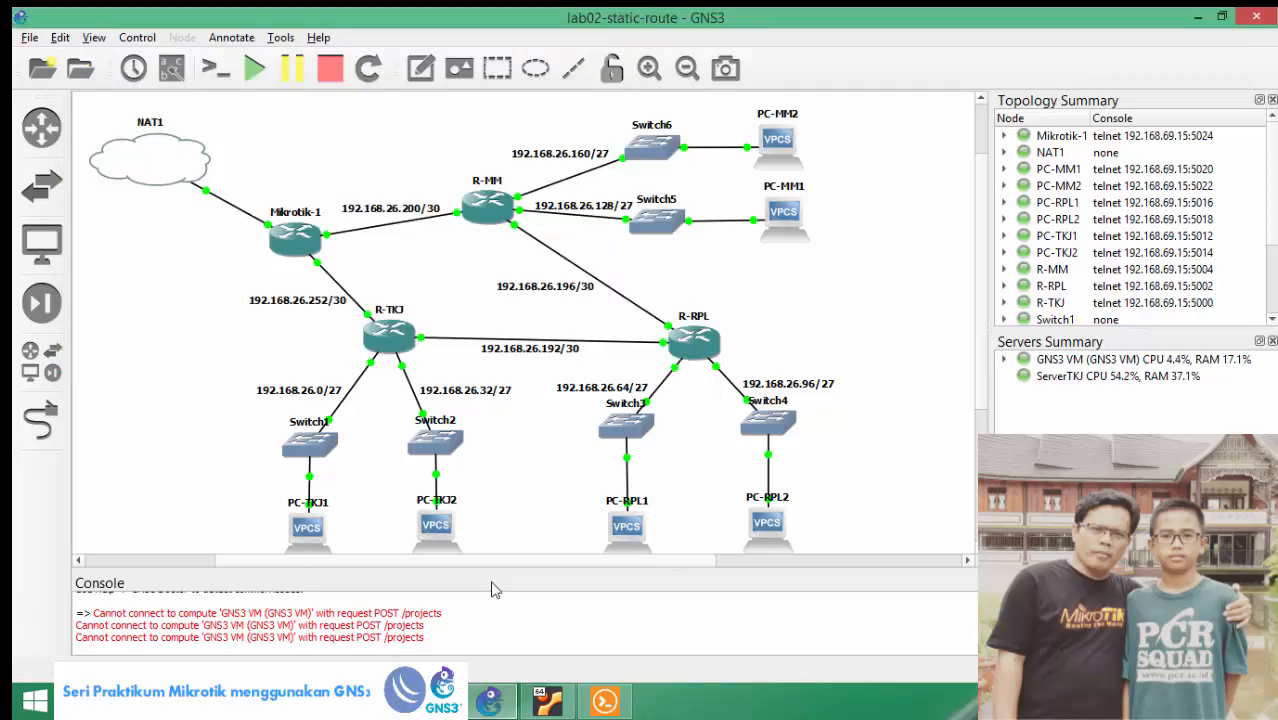
From PC-TKJ1's console, ping 8.8.8.8 and then google.com.
{"action": "left_click", "coordinate": [303, 540]}
{"action": "double_click", "coordinate": [303, 540]}
{"action": "type", "text": "p"}
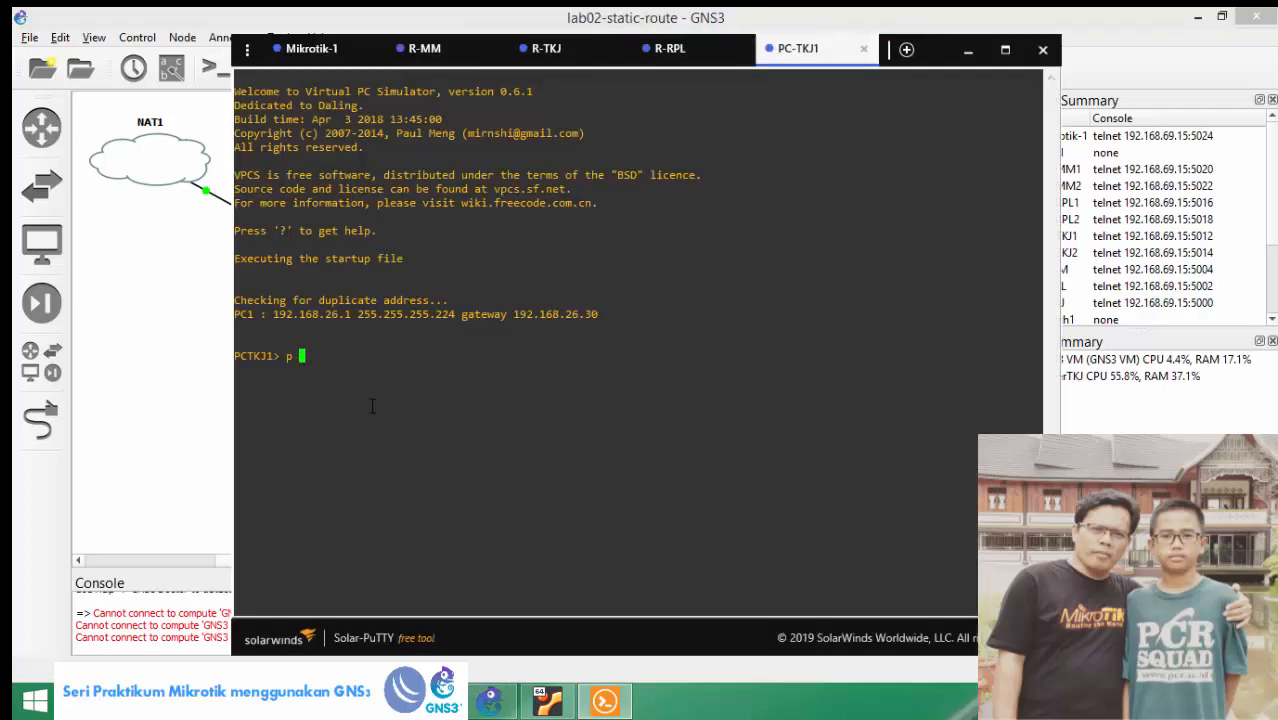
{"action": "type", "text": " 8.8.8.8"}
{"action": "key", "text": "Return"}
{"action": "key", "text": "ctrl+c"}
{"action": "key", "text": "Up"}
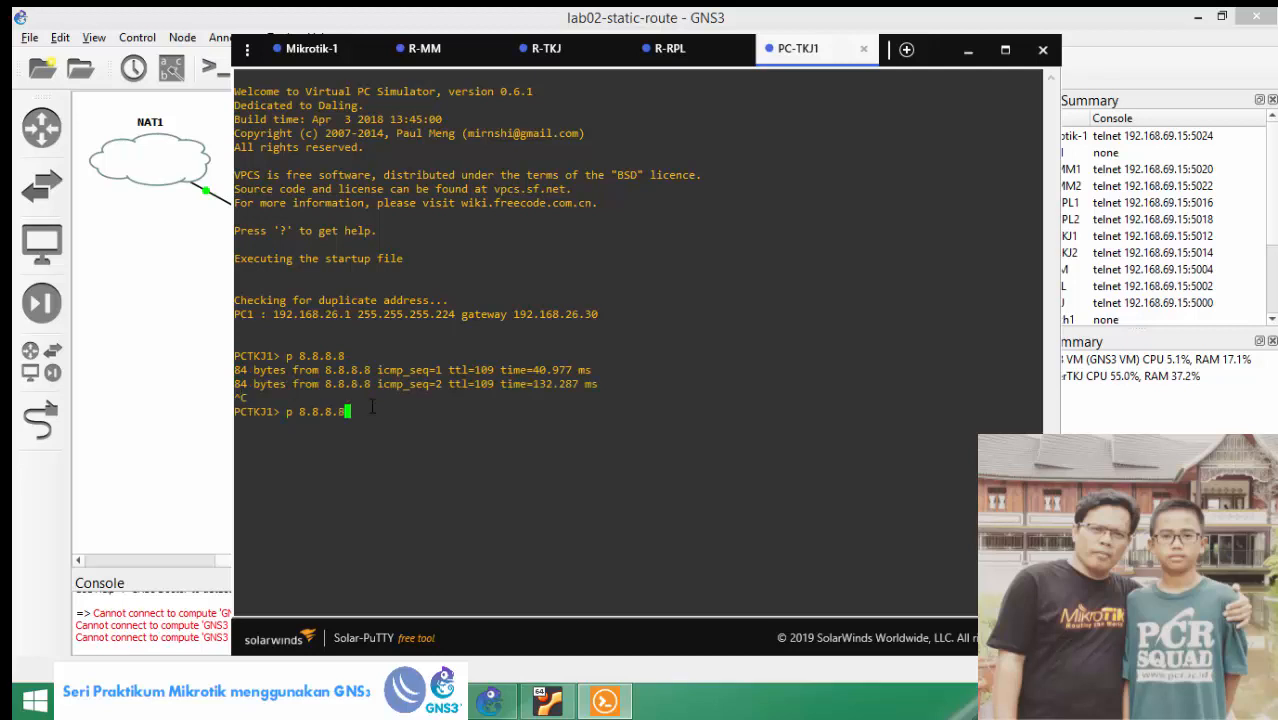
{"action": "key", "text": "BackSpace"}
{"action": "key", "text": "BackSpace"}
{"action": "key", "text": "BackSpace"}
{"action": "key", "text": "BackSpace"}
{"action": "key", "text": "BackSpace"}
{"action": "key", "text": "BackSpace"}
{"action": "key", "text": "BackSpace"}
{"action": "type", "text": "google.com"}
{"action": "key", "text": "Return"}
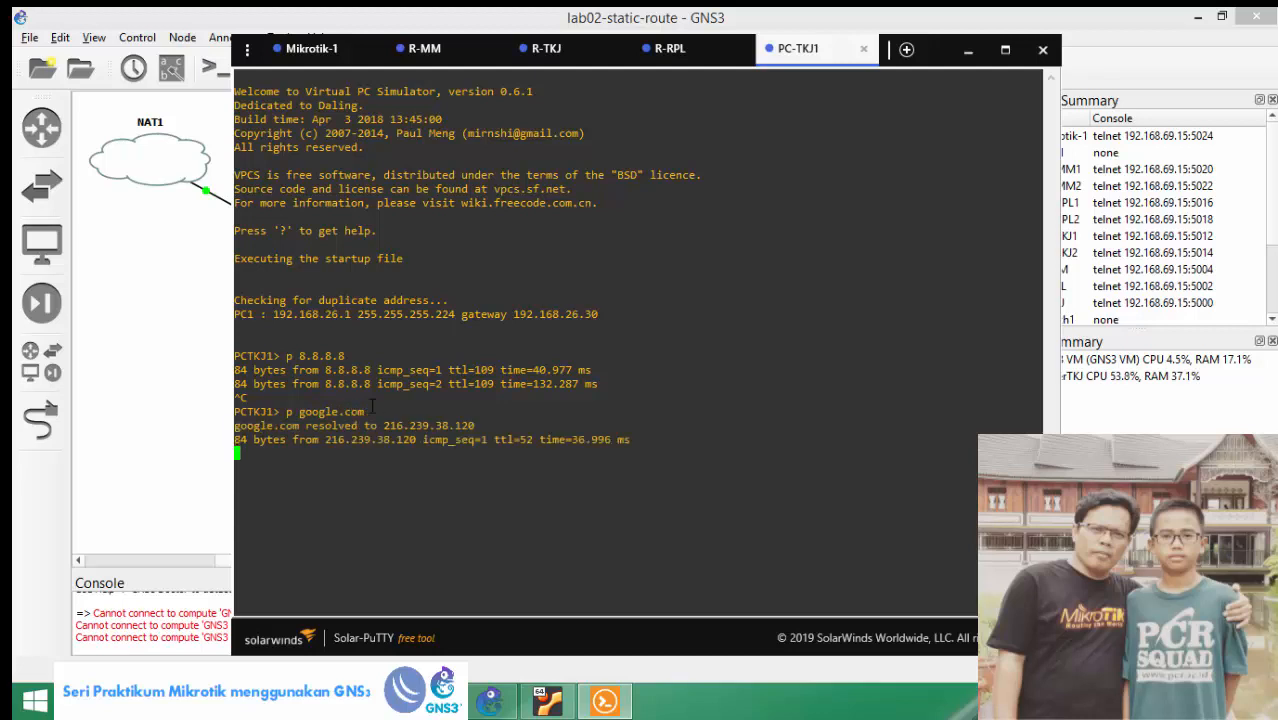
{"action": "key", "text": "ctrl+c"}
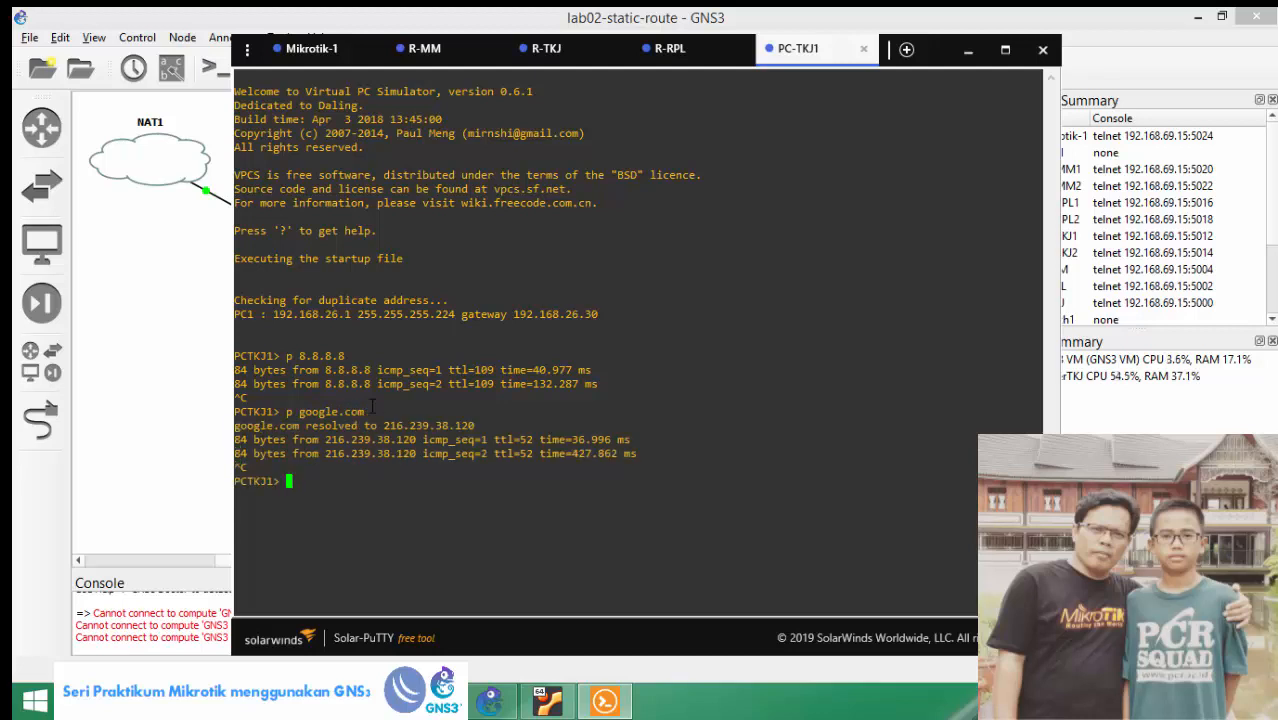
From PC-RPL1's console, ping 8.8.8.8 and google.com.
{"action": "left_click", "coordinate": [188, 420]}
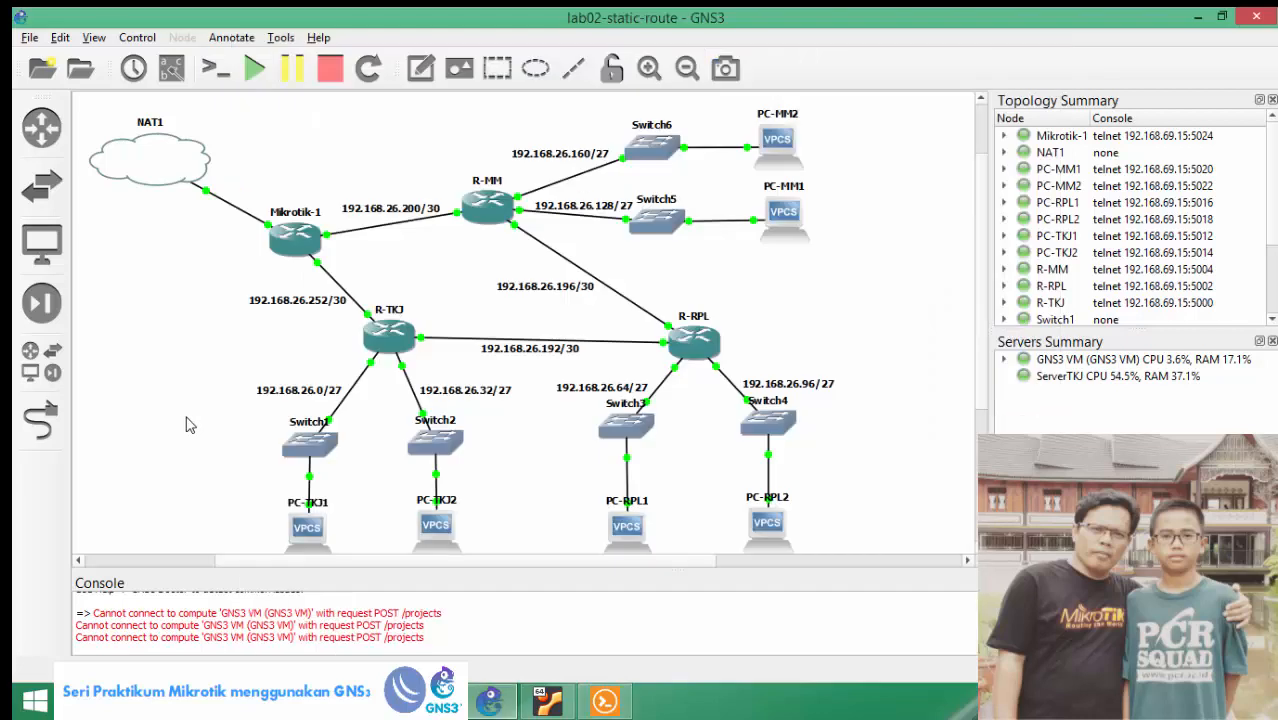
{"action": "double_click", "coordinate": [626, 530]}
{"action": "type", "text": "p "}
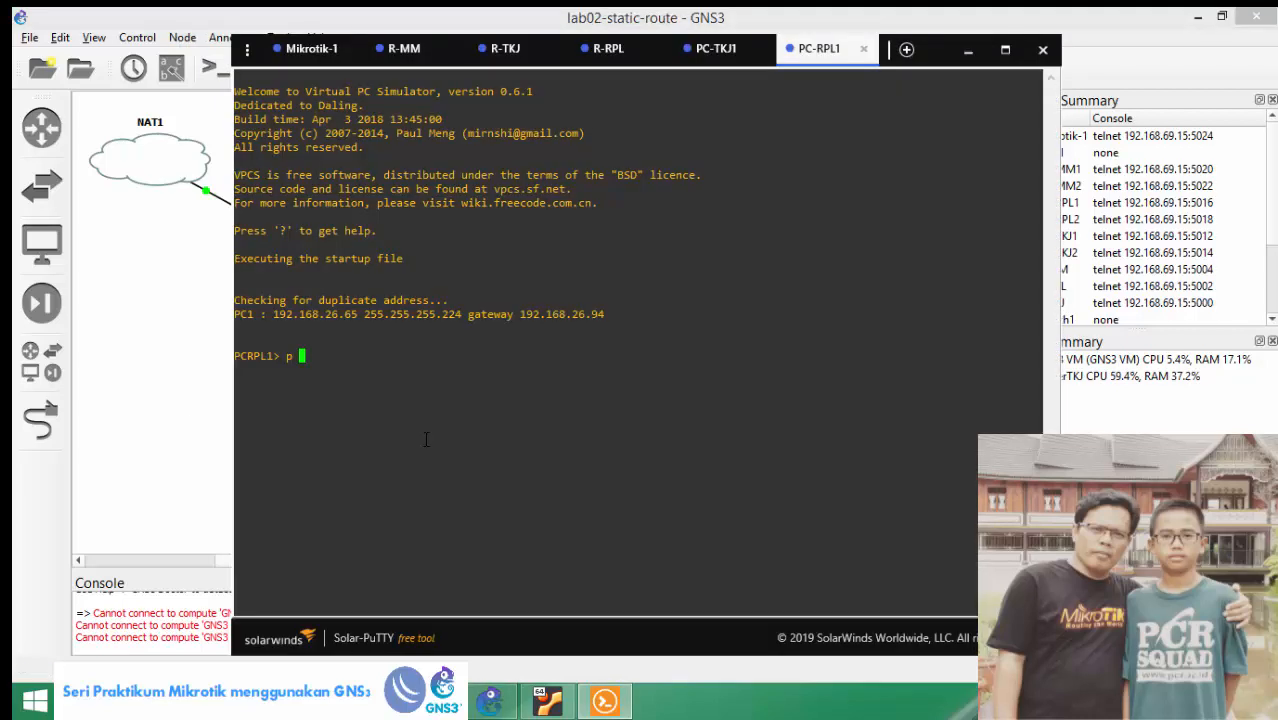
{"action": "type", "text": "8.8.8.8"}
{"action": "key", "text": "Return"}
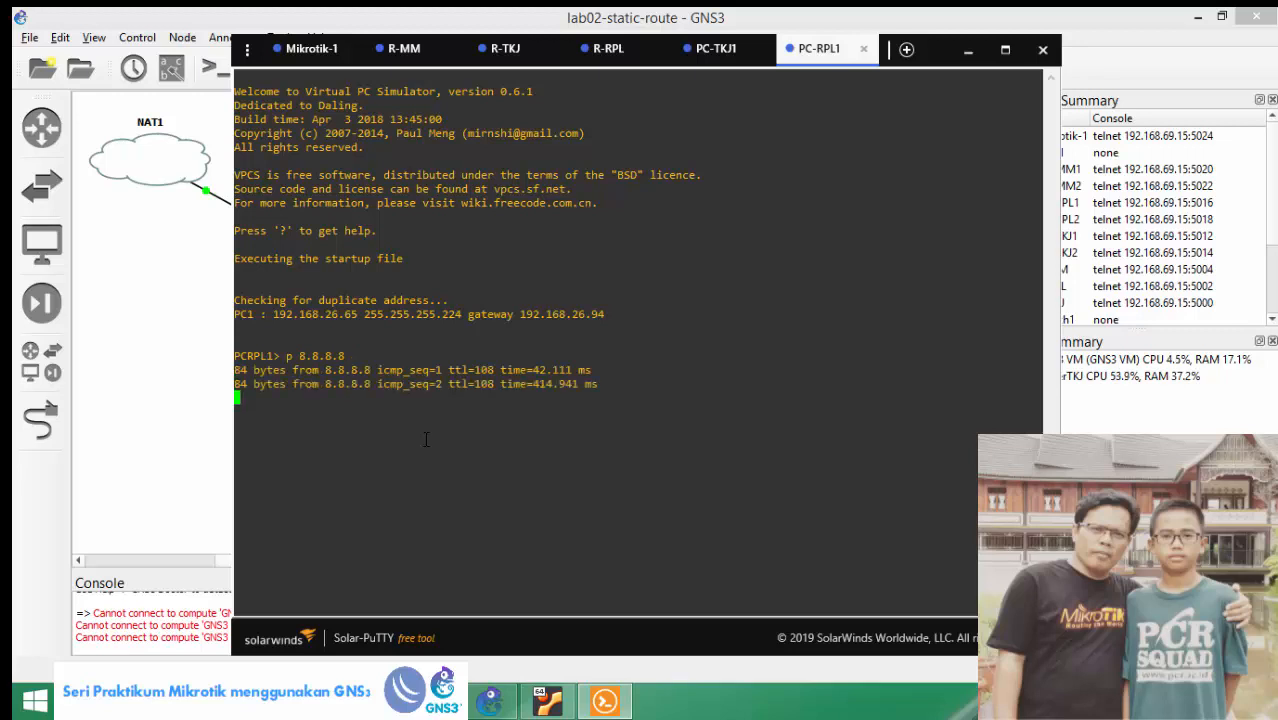
{"action": "key", "text": "ctrl+c"}
{"action": "type", "text": "p google.com"}
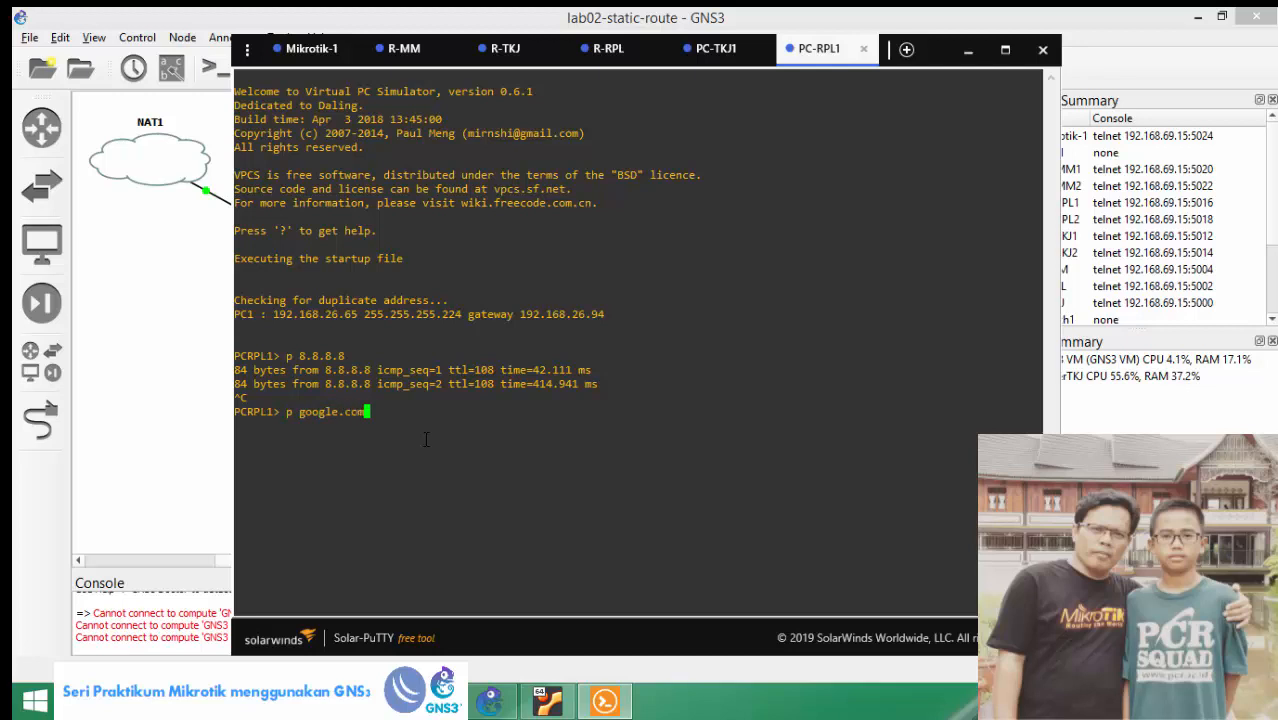
{"action": "key", "text": "Return"}
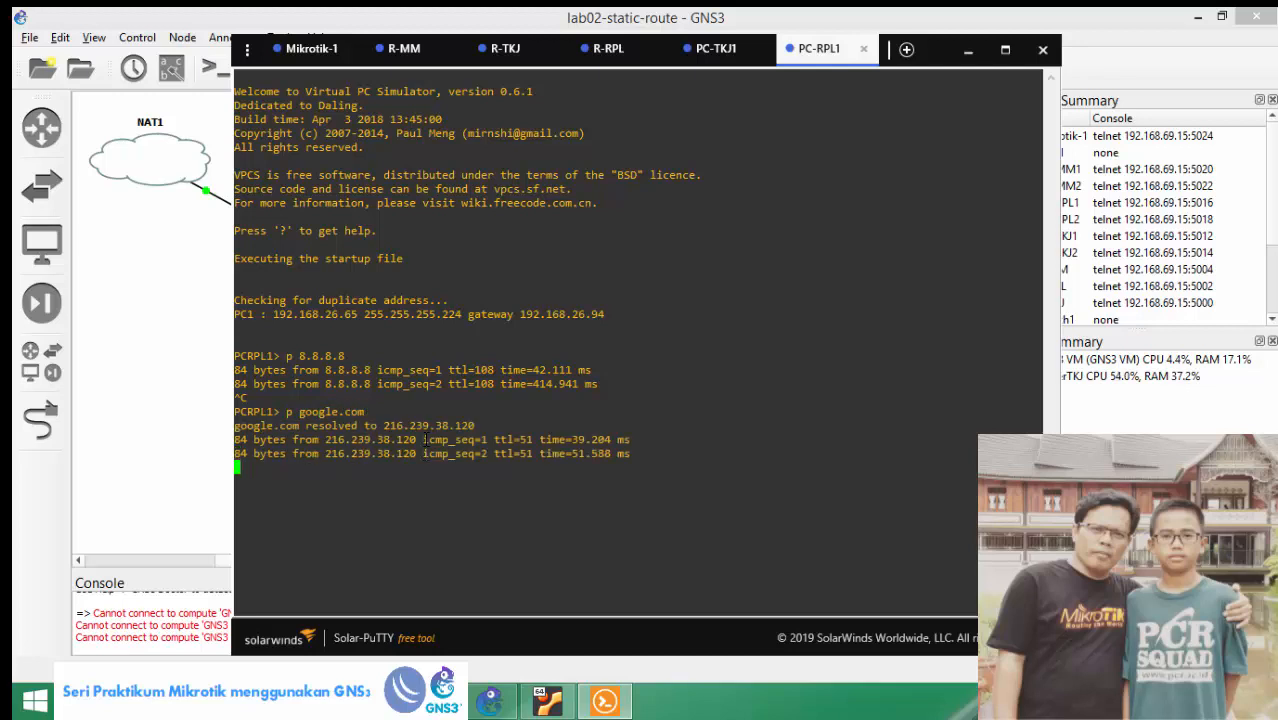
{"action": "key", "text": "ctrl+c"}
From PC-RPL2's console, ping 8.8.8.8 and google.com, then return to GNS3.
{"action": "left_click", "coordinate": [106, 421]}
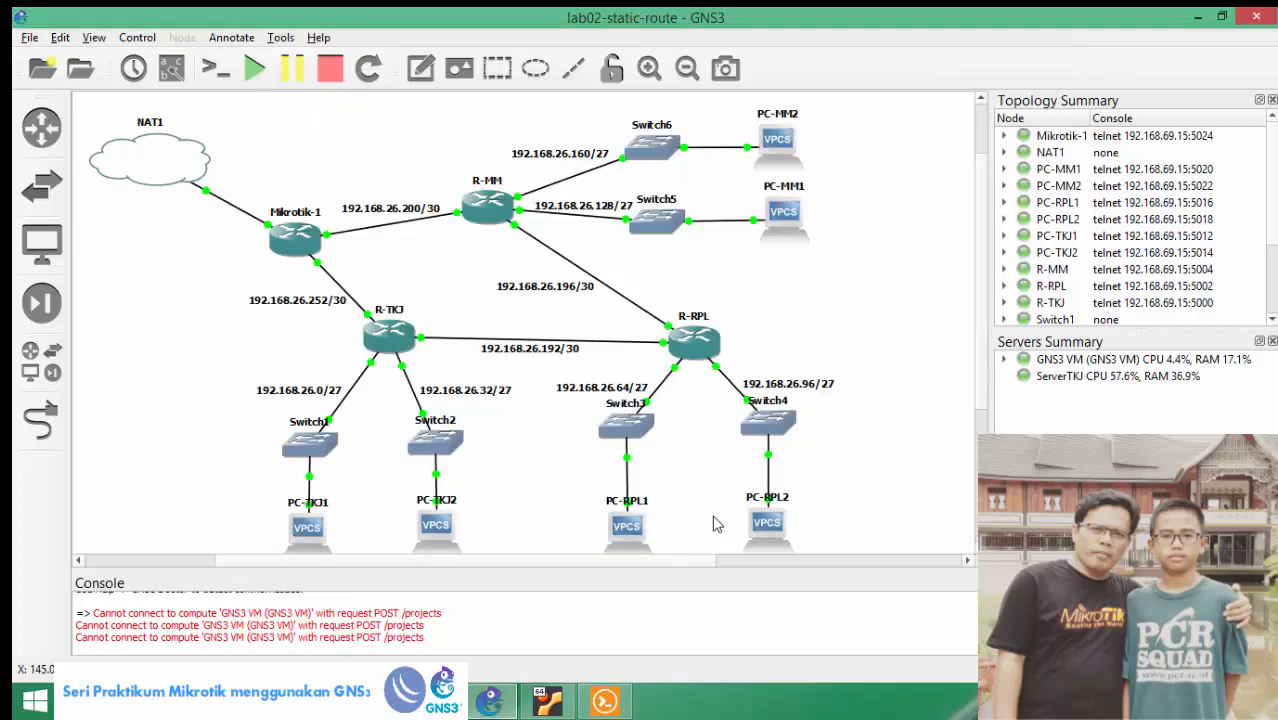
{"action": "double_click", "coordinate": [752, 525]}
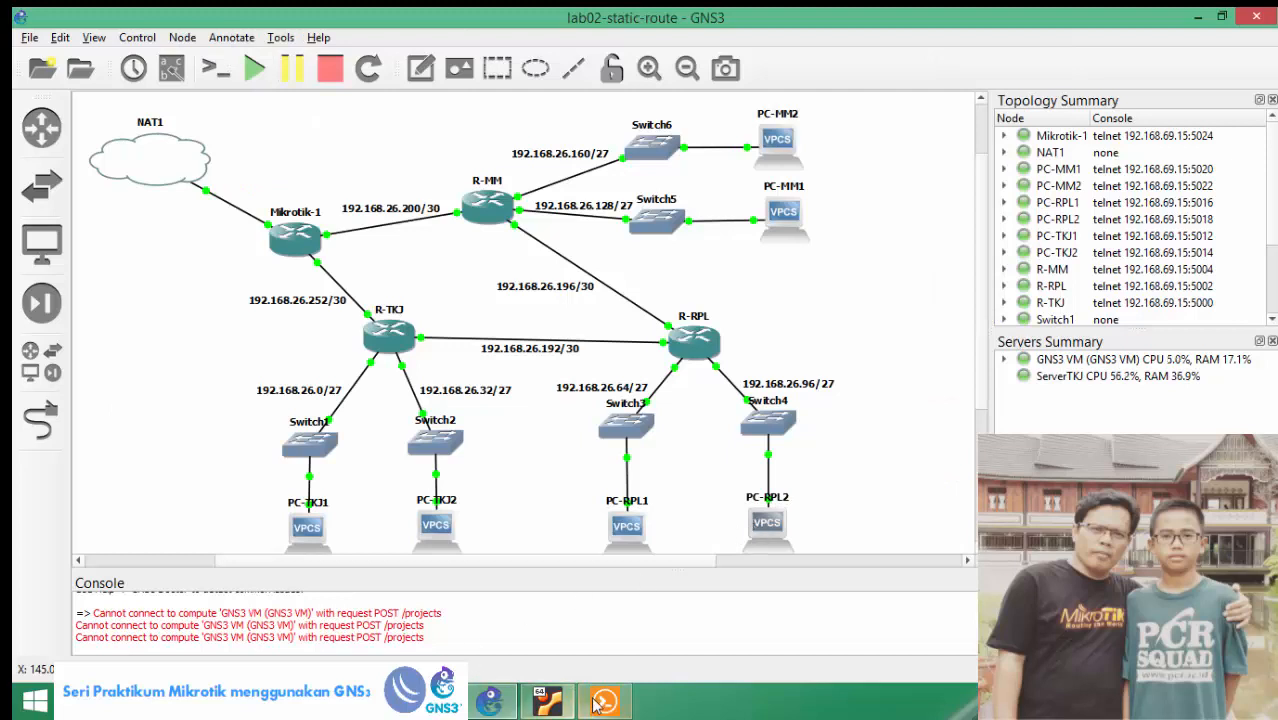
{"action": "type", "text": "p 8.8.8.8"}
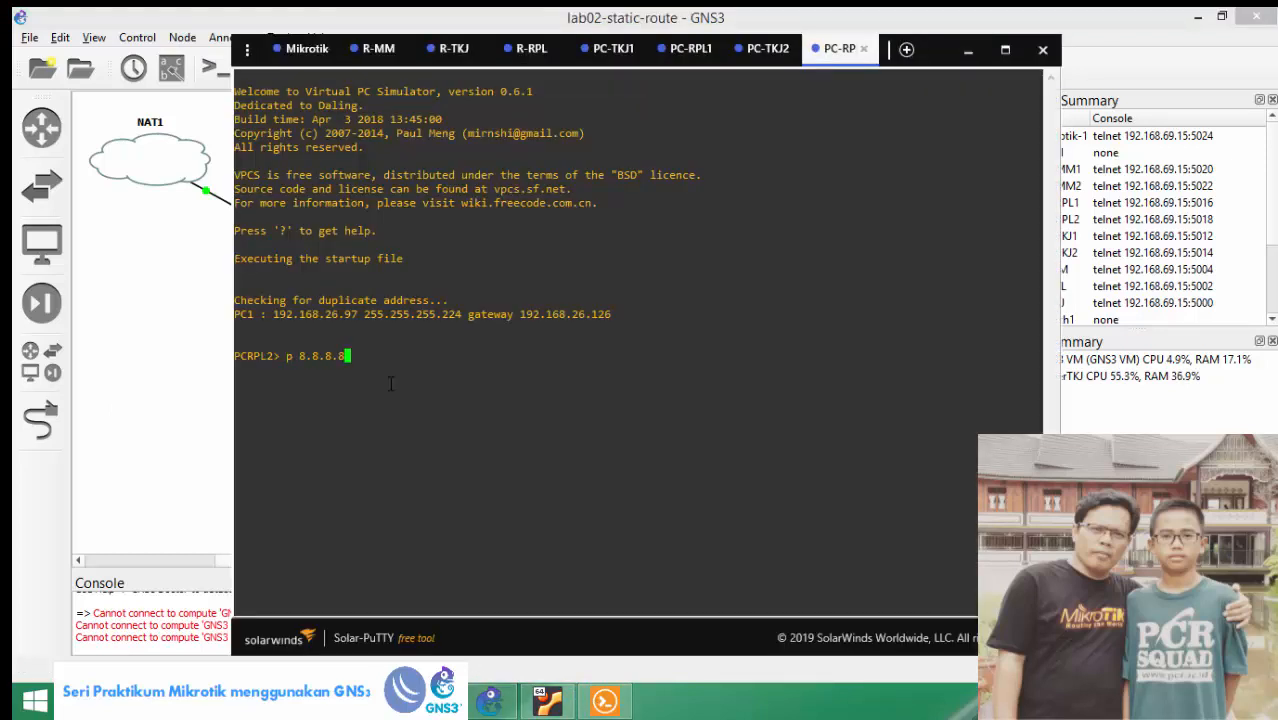
{"action": "key", "text": "Return"}
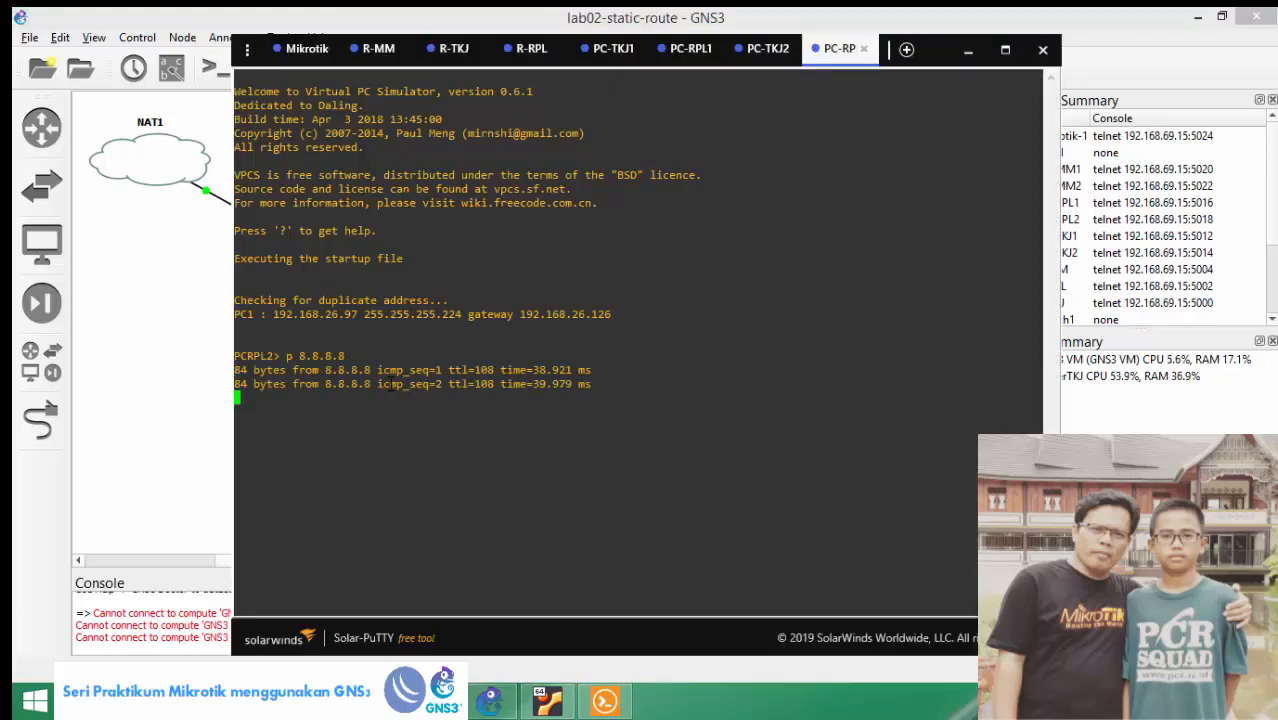
{"action": "key", "text": "ctrl+c"}
{"action": "type", "text": "p google"}
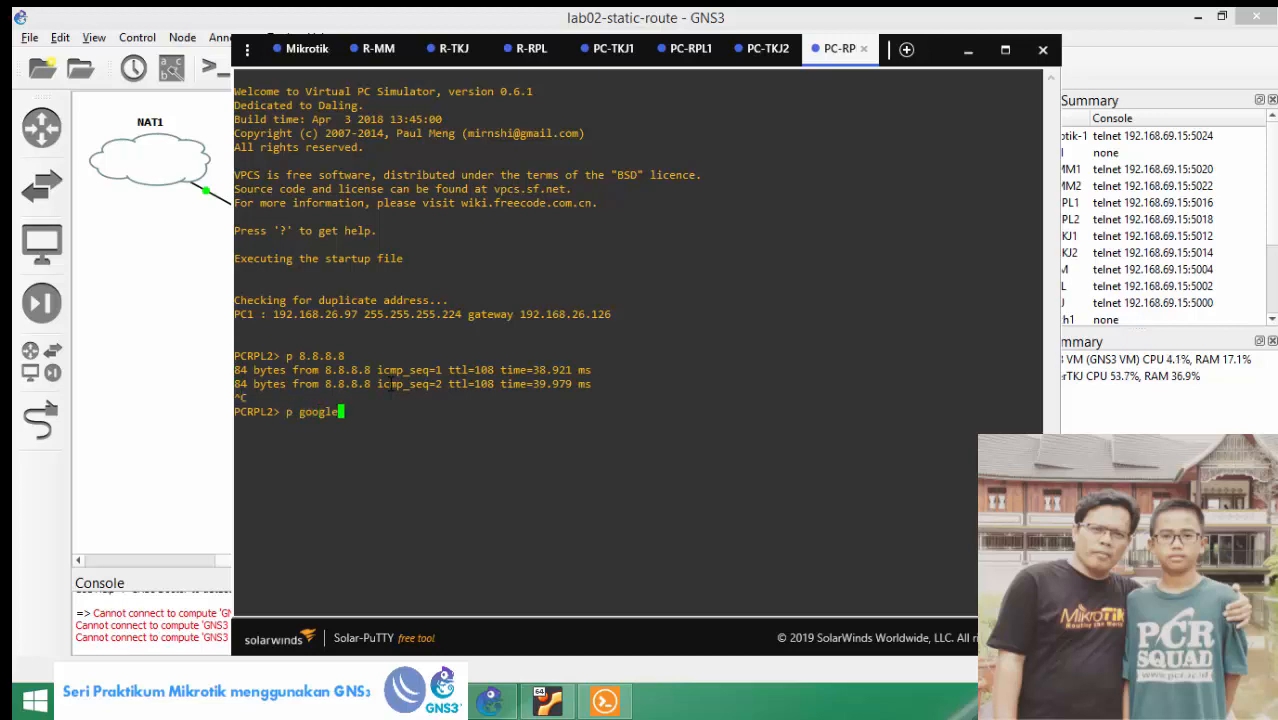
{"action": "type", "text": ".com"}
{"action": "key", "text": "Return"}
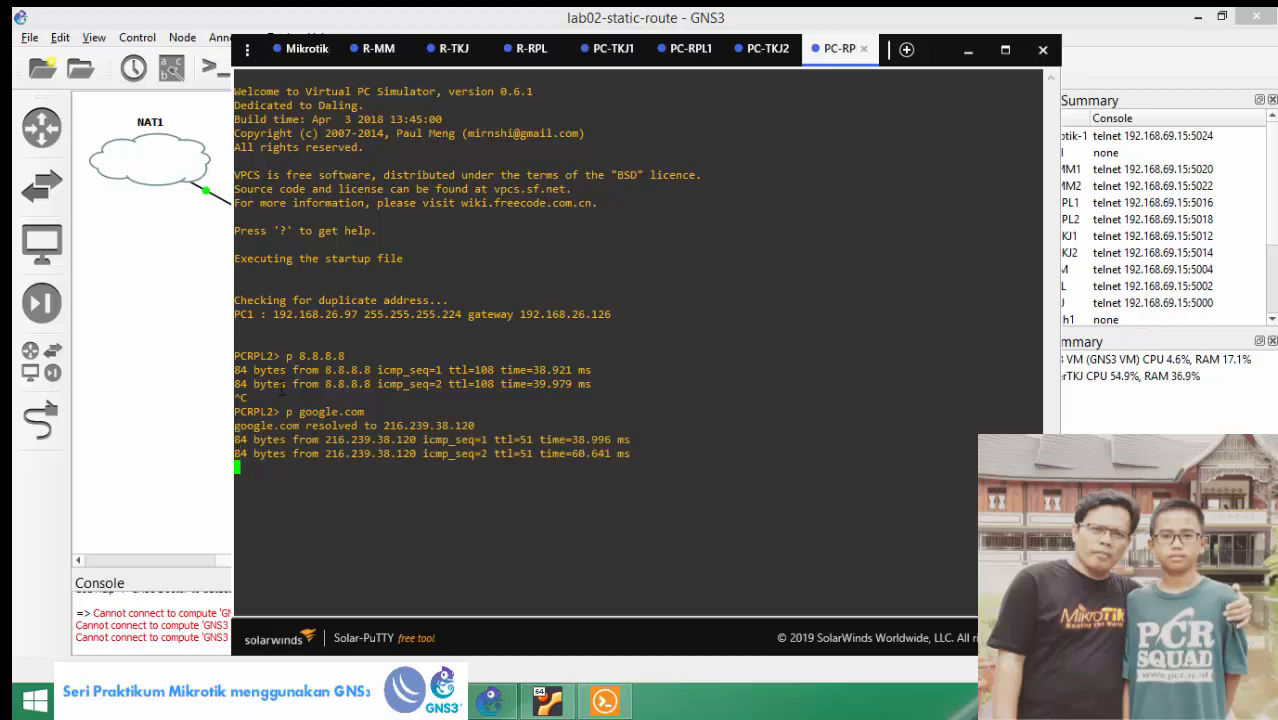
{"action": "key", "text": "ctrl+c"}
{"action": "left_click", "coordinate": [130, 400]}
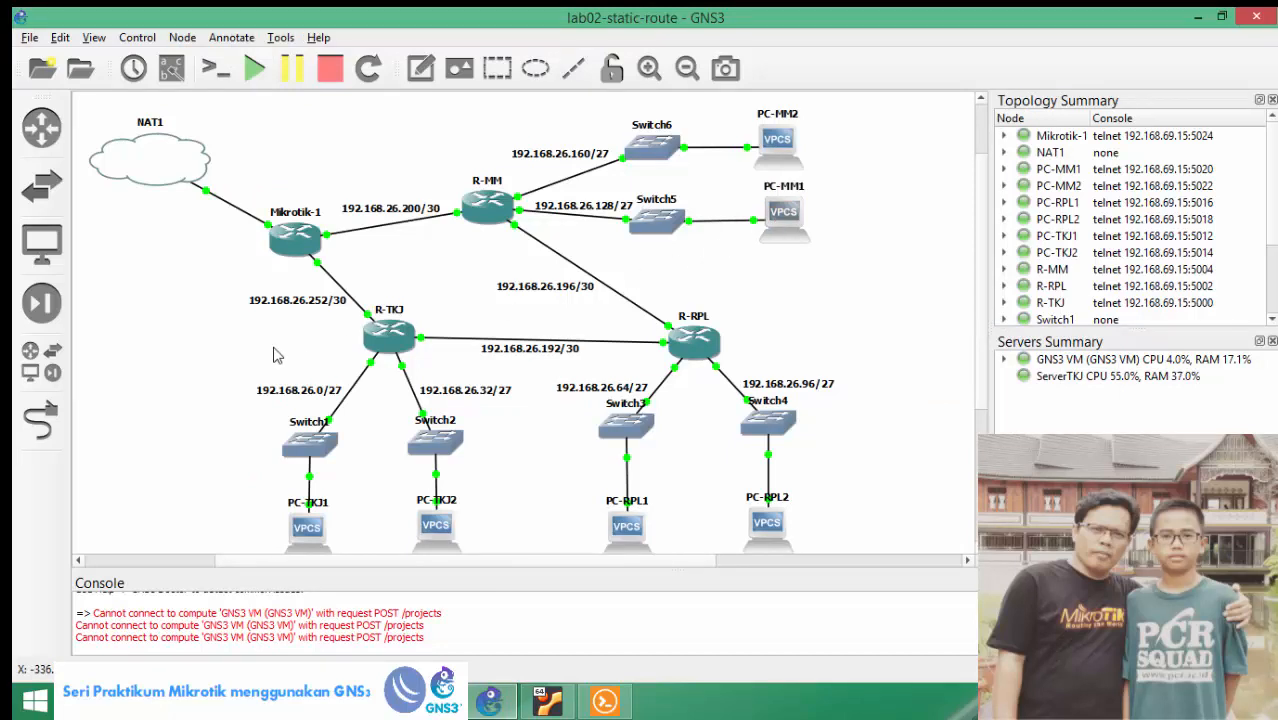
From PC-MM1's console, ping 8.8.8.8 and google.com.
{"action": "type", "text": "p "}
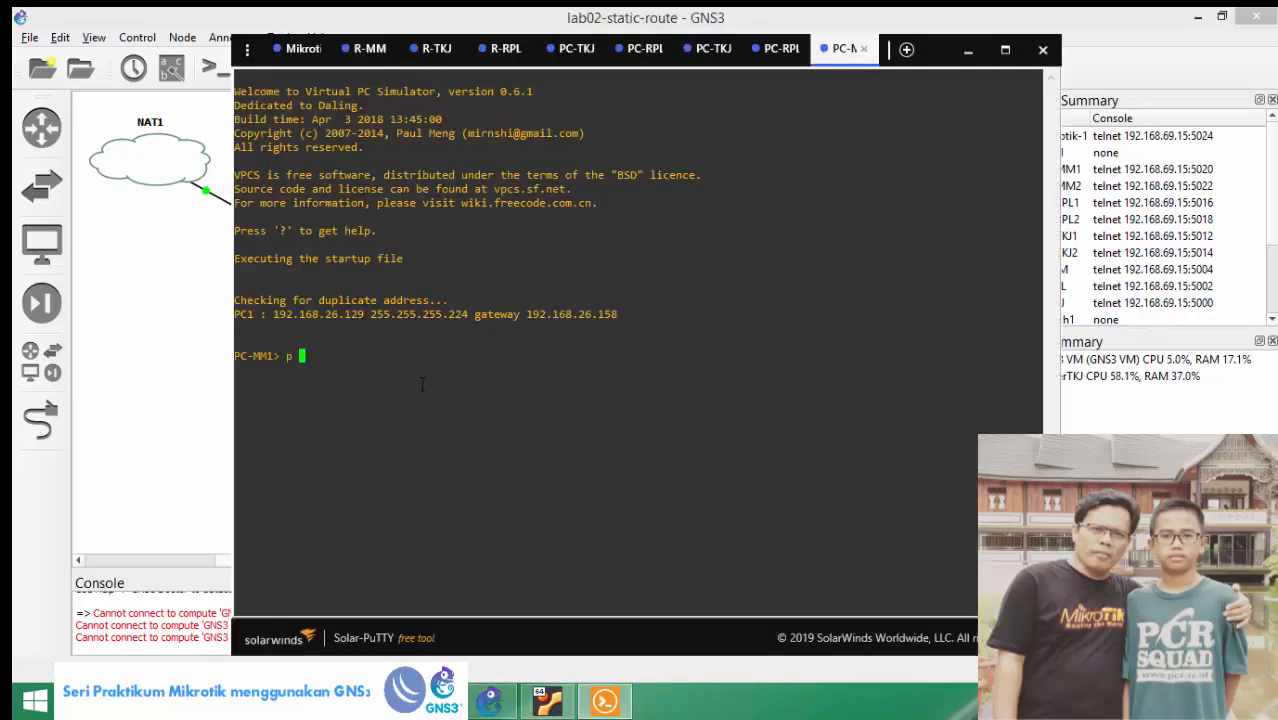
{"action": "type", "text": "8.8.8.8"}
{"action": "key", "text": "Return"}
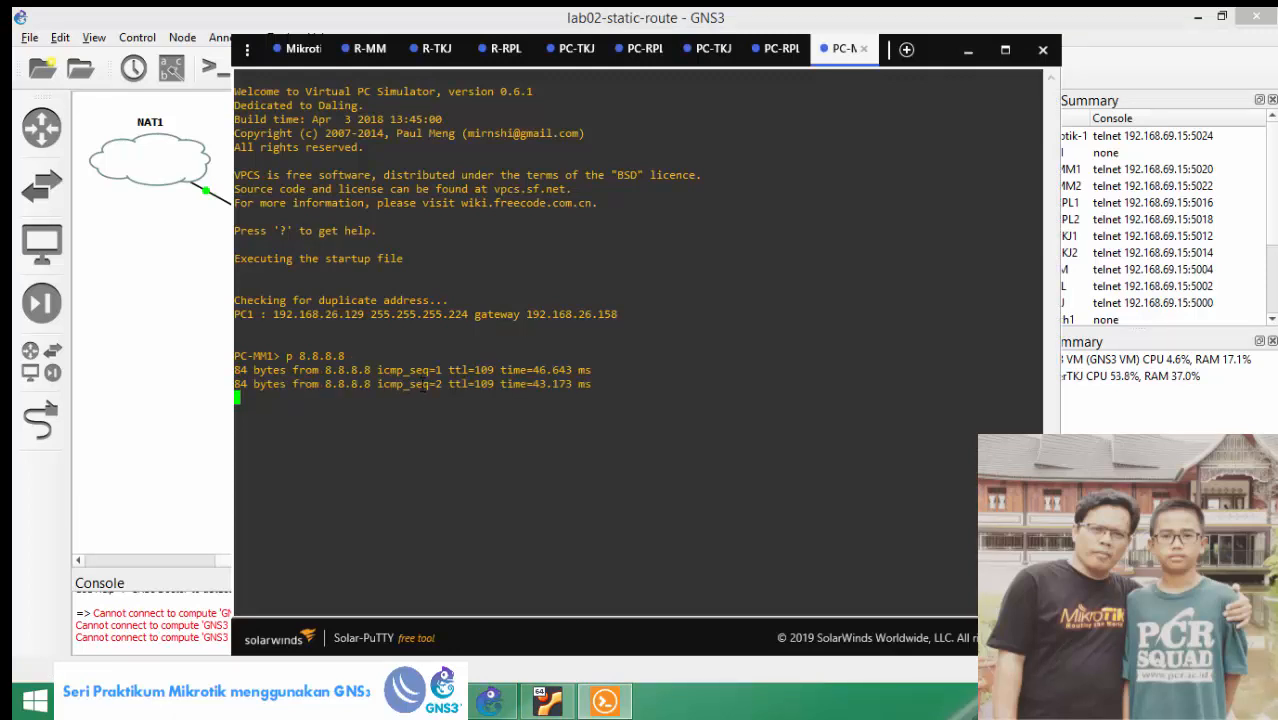
{"action": "key", "text": "ctrl+c"}
{"action": "type", "text": "p google.c"}
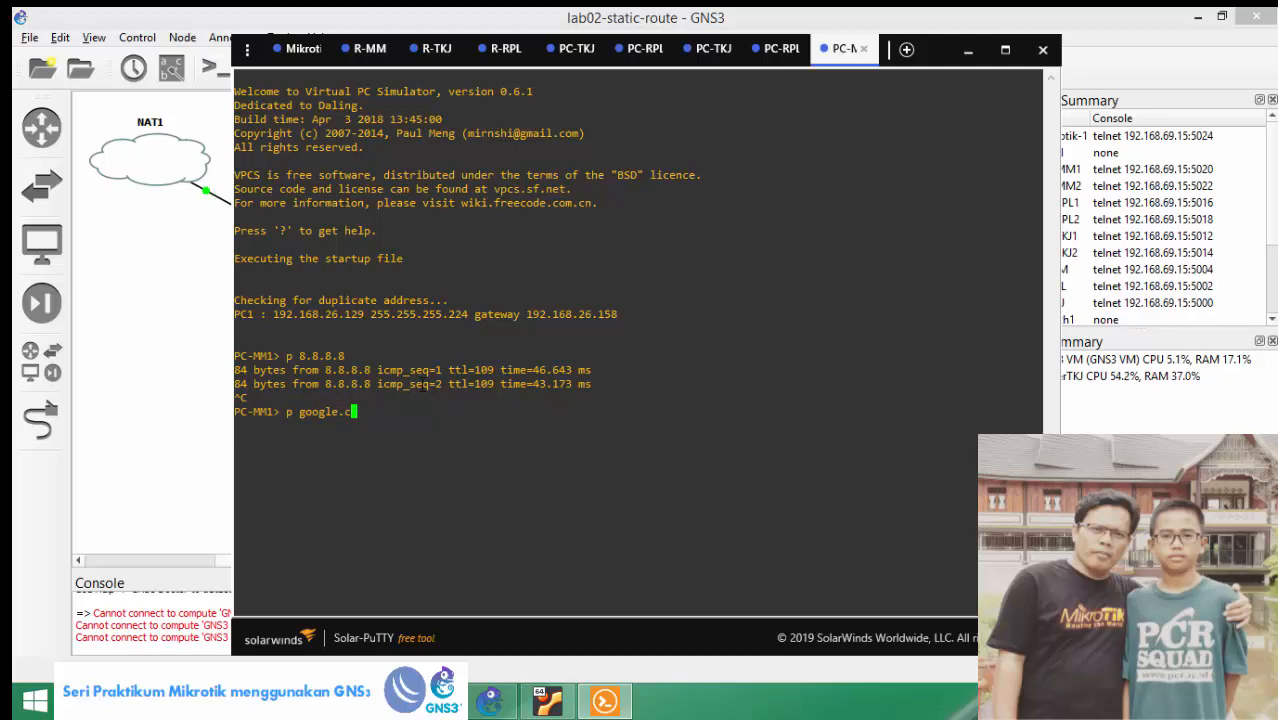
{"action": "type", "text": "om"}
{"action": "key", "text": "Return"}
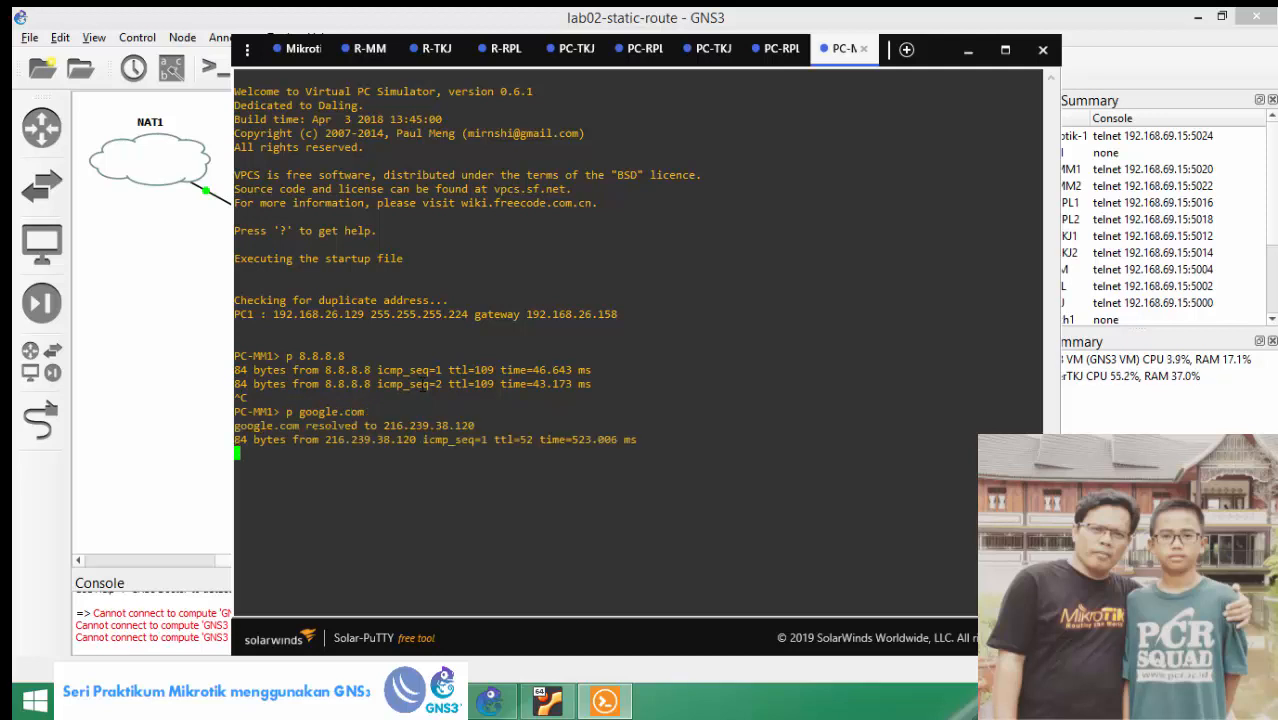
{"action": "key", "text": "ctrl+c"}
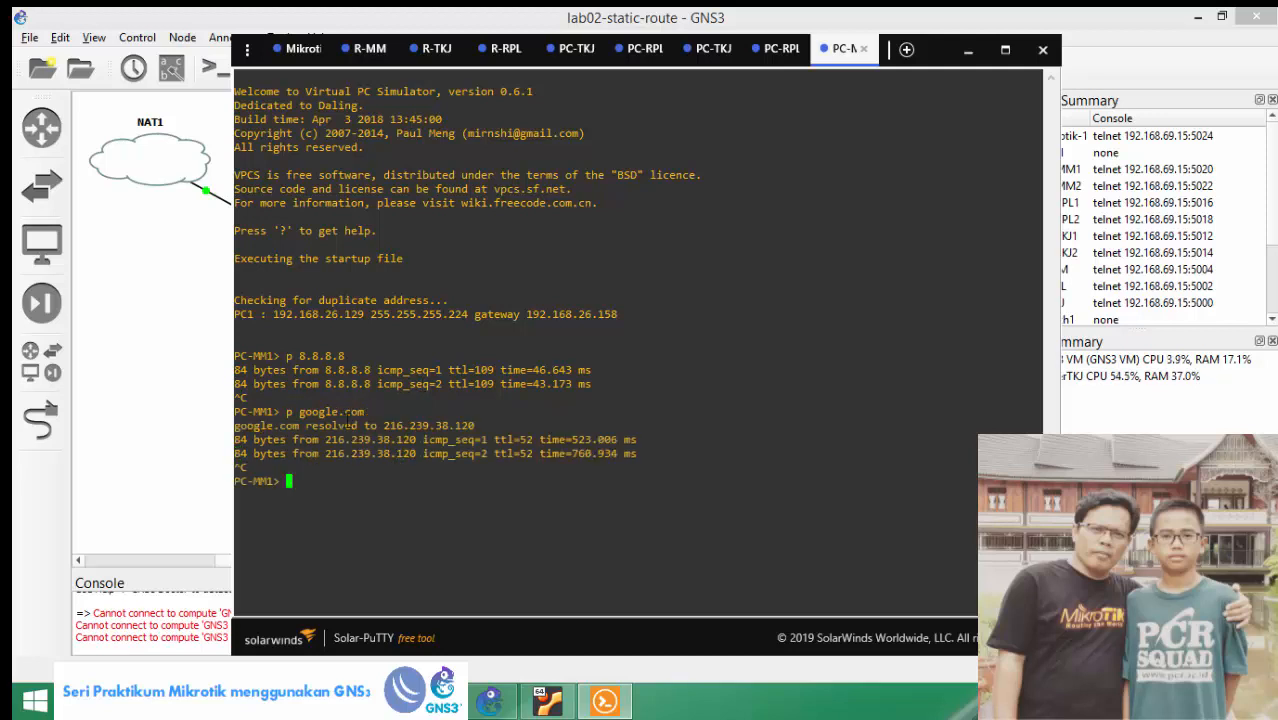
From PC-MM2's console, ping 8.8.8.8 and google.com, then return to GNS3.
{"action": "left_click", "coordinate": [192, 369]}
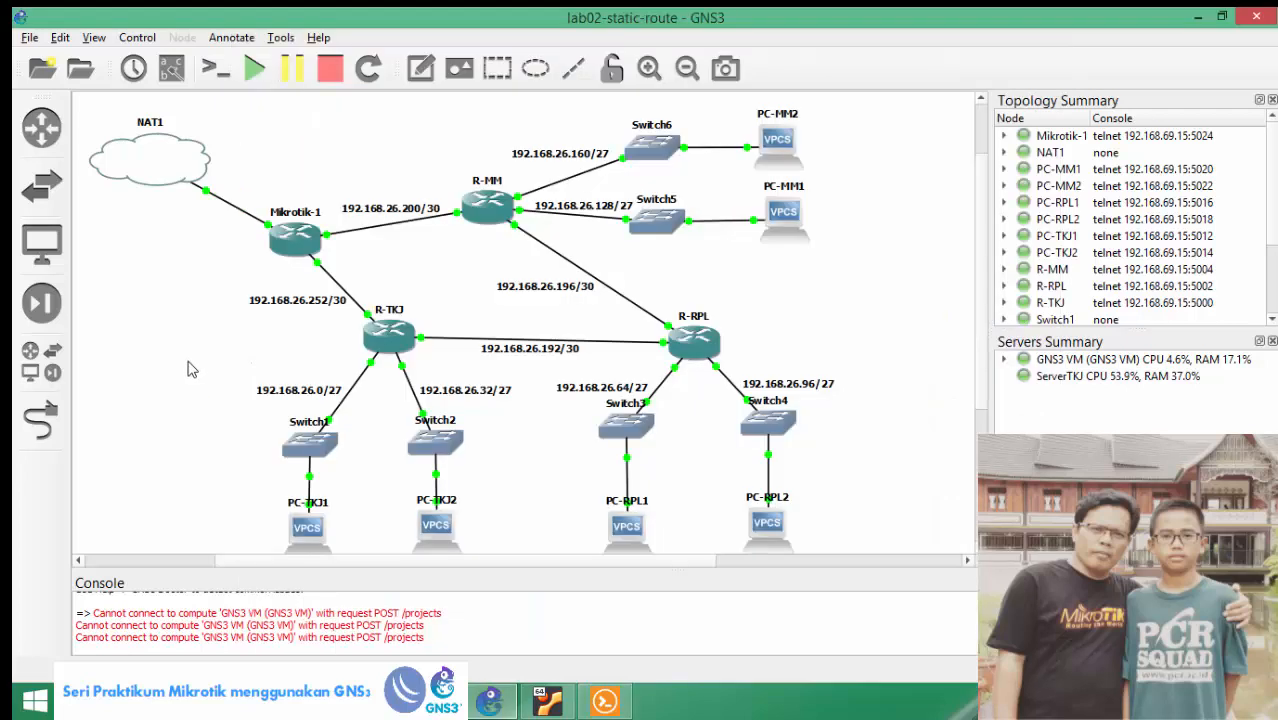
{"action": "left_click", "coordinate": [781, 146]}
{"action": "double_click", "coordinate": [781, 146]}
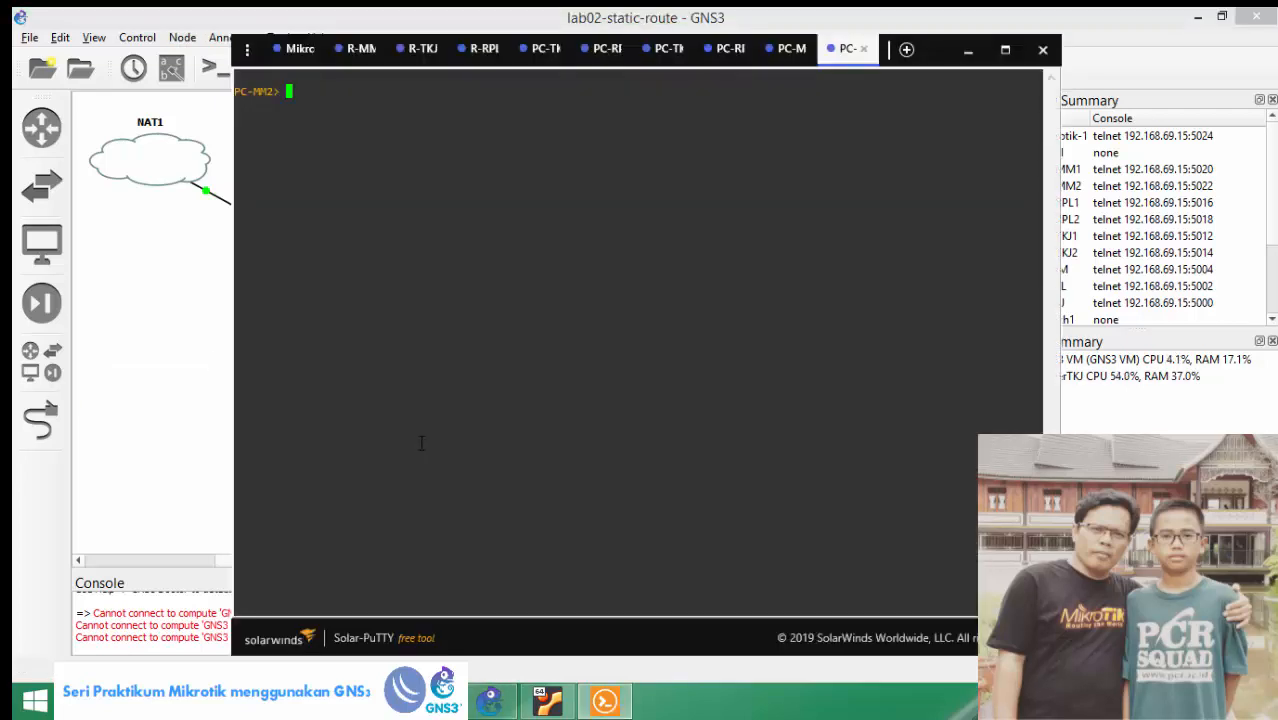
{"action": "type", "text": "p 8.8.8.8"}
{"action": "key", "text": "Return"}
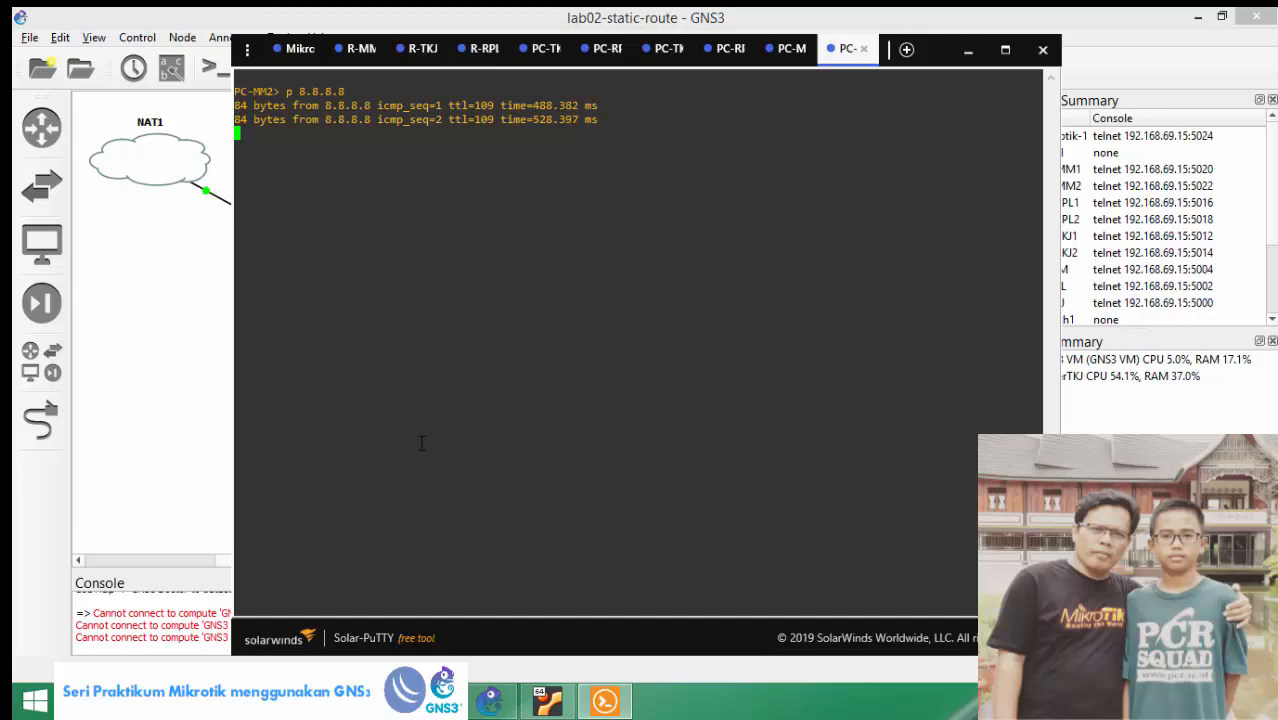
{"action": "key", "text": "ctrl+c"}
{"action": "type", "text": "p g"}
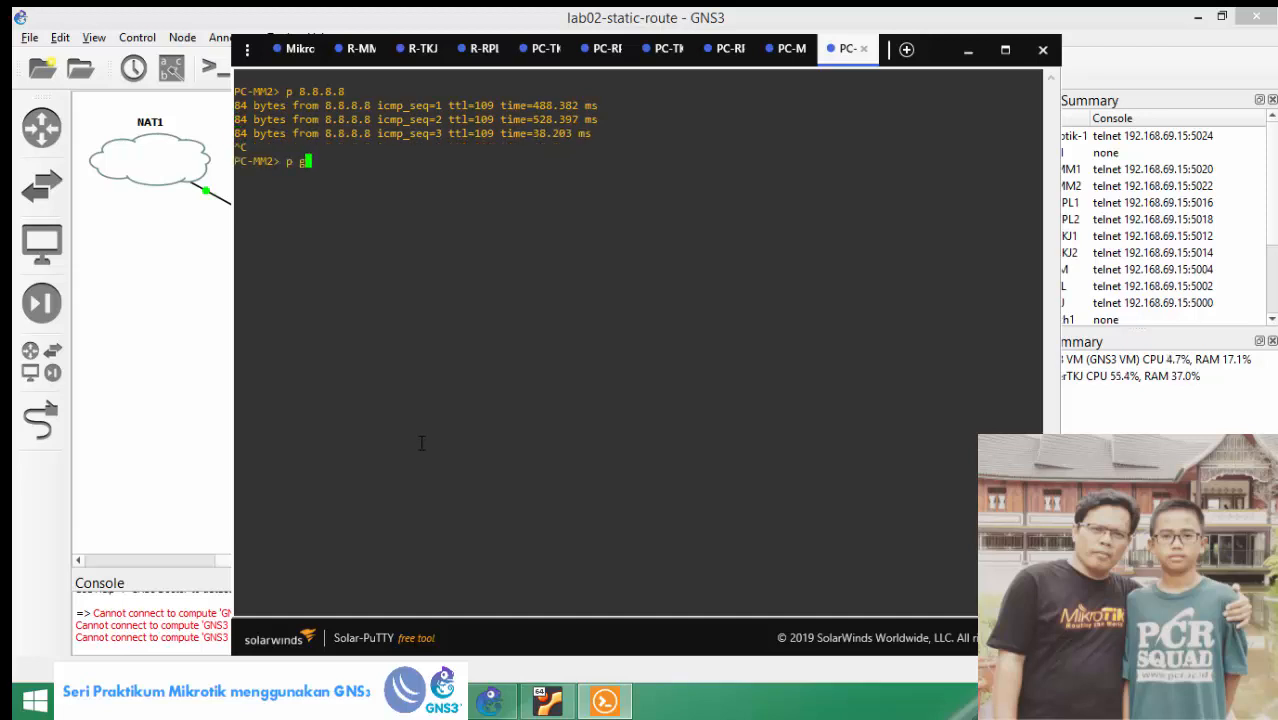
{"action": "type", "text": "oogle.com"}
{"action": "key", "text": "Return"}
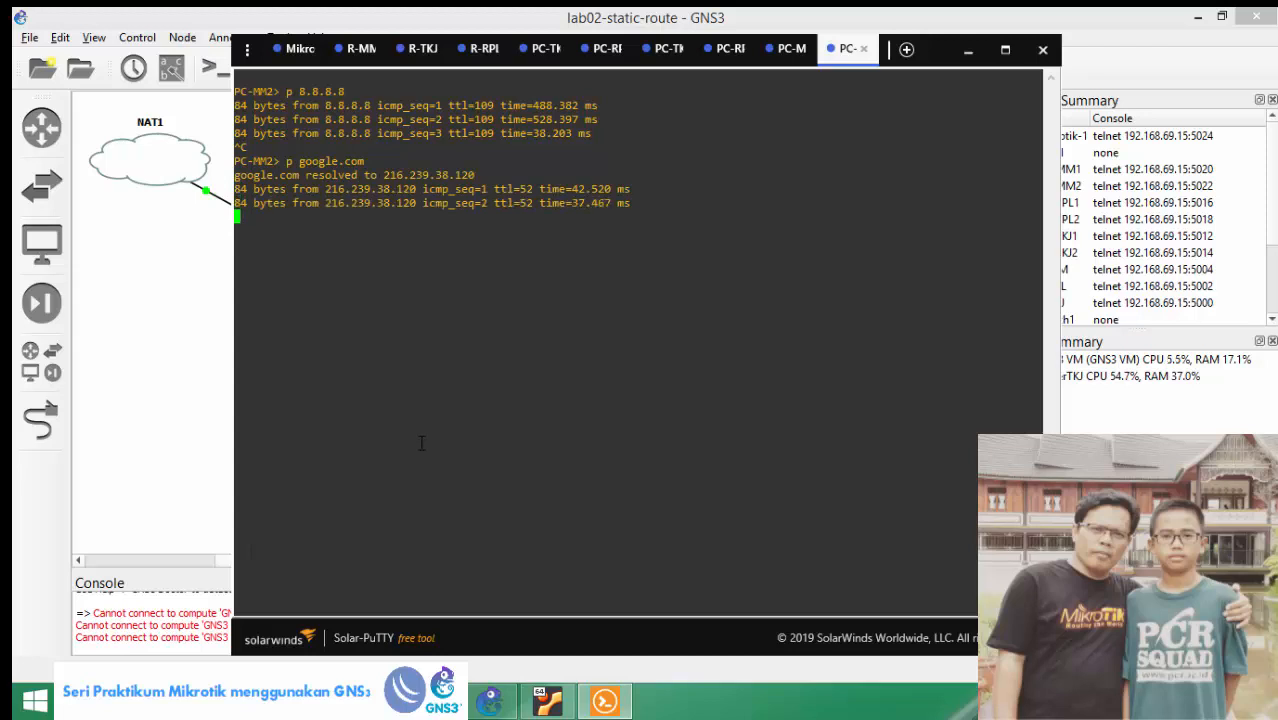
{"action": "key", "text": "ctrl+c"}
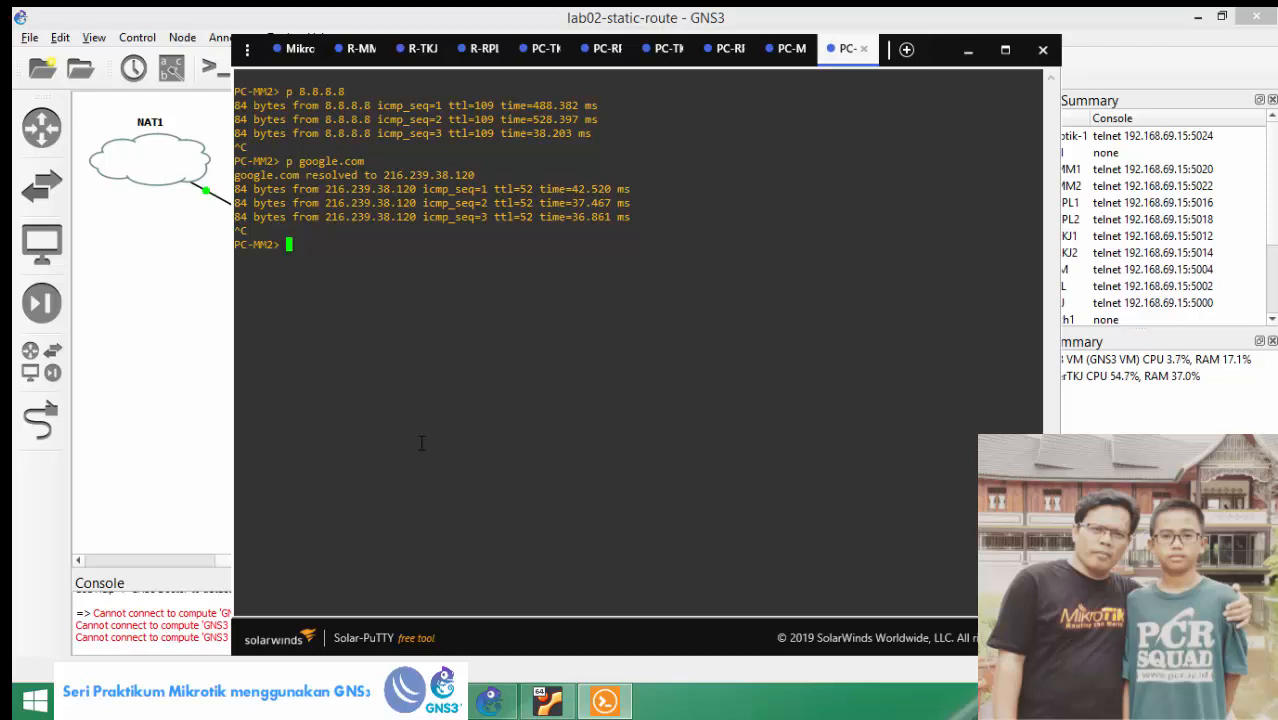
{"action": "left_click", "coordinate": [200, 380]}
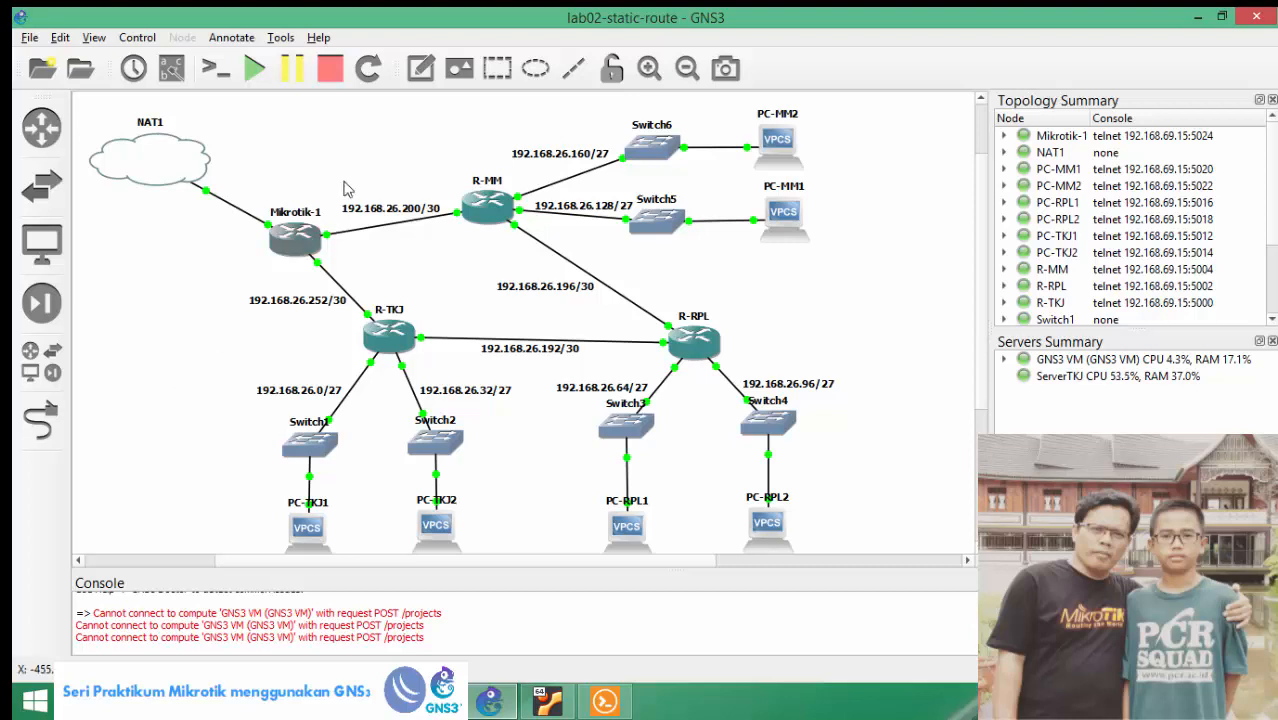
Stop all lab nodes, quit GNS3 confirming the exit, and close the Solar-PuTTY window.
{"action": "left_click", "coordinate": [330, 69]}
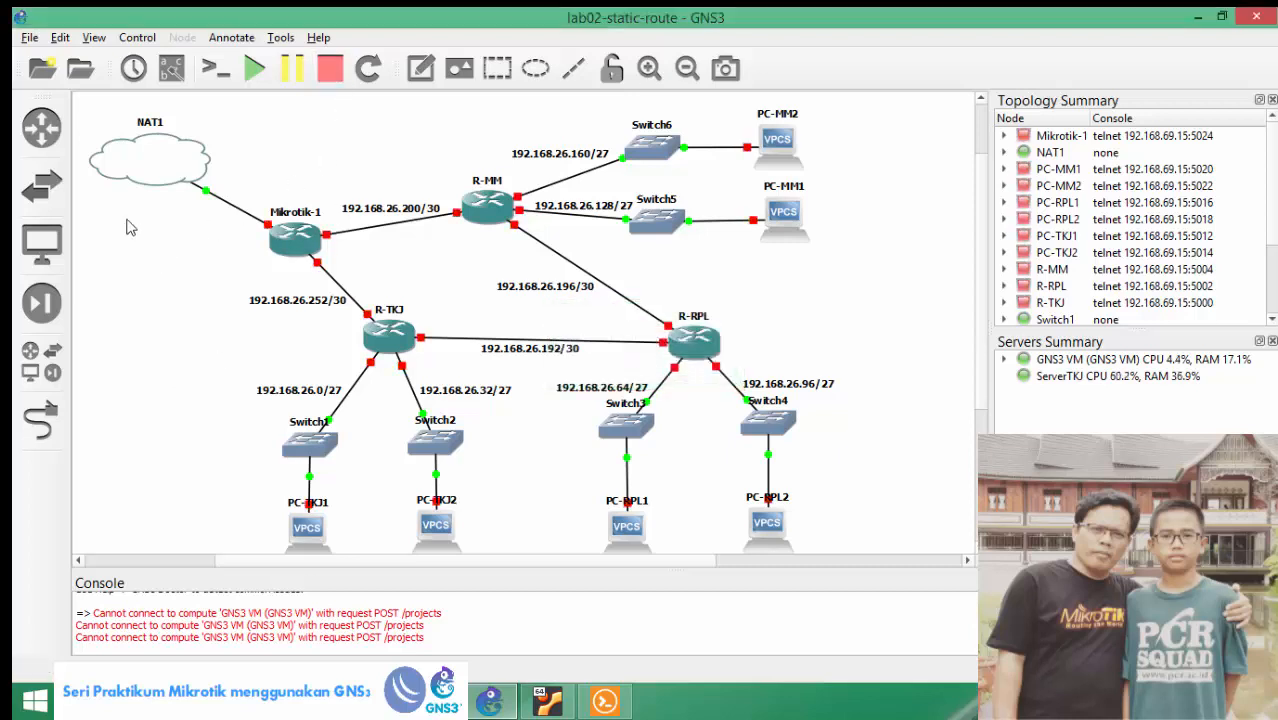
{"action": "left_click", "coordinate": [30, 40]}
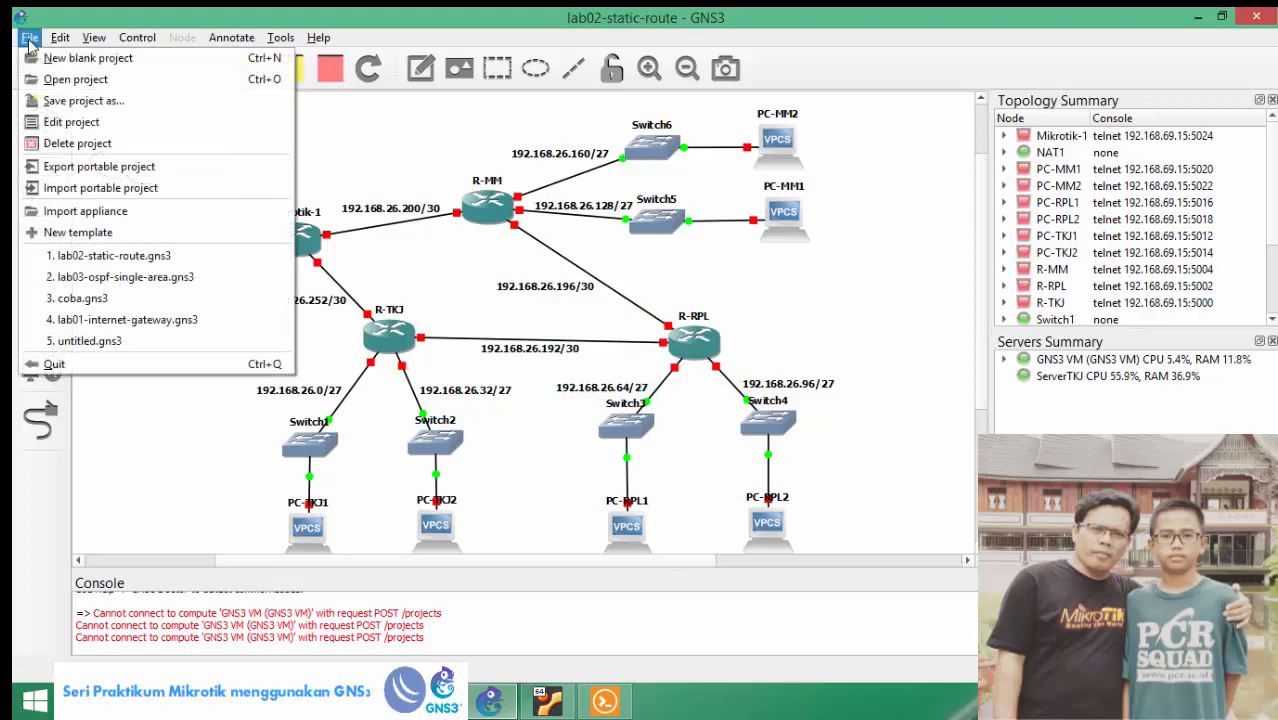
{"action": "left_click", "coordinate": [116, 364]}
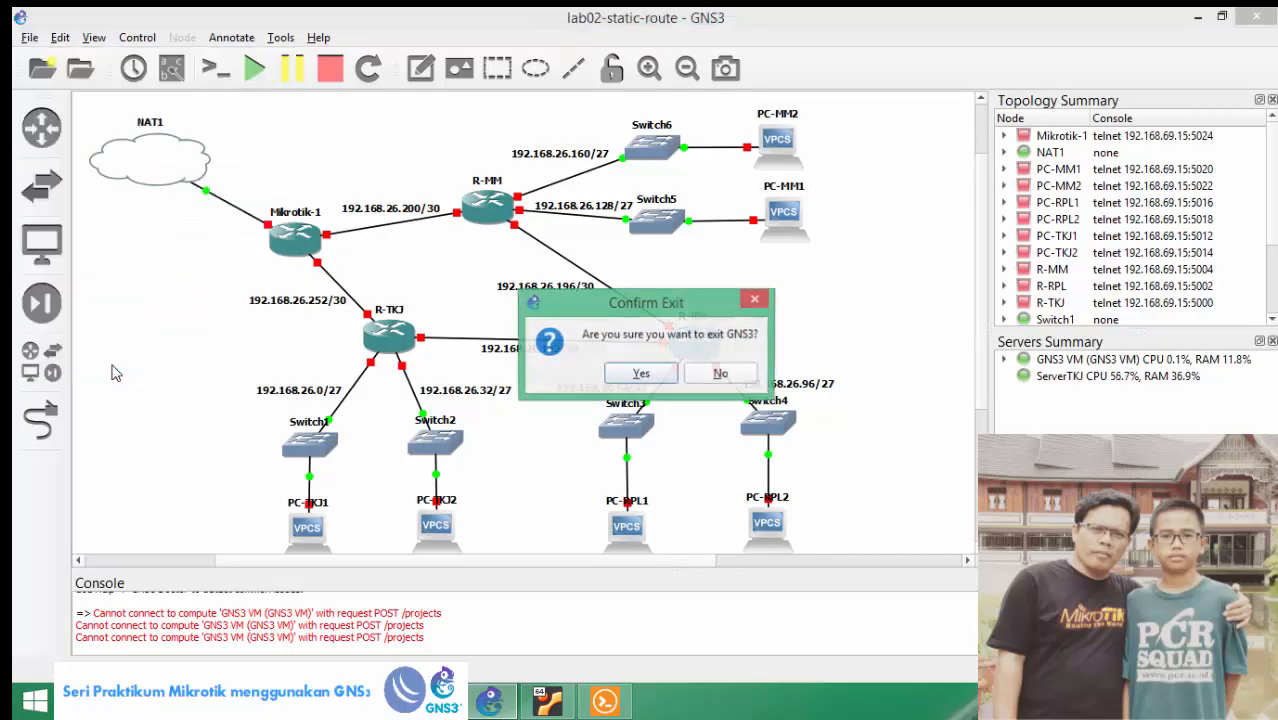
{"action": "left_click", "coordinate": [638, 374]}
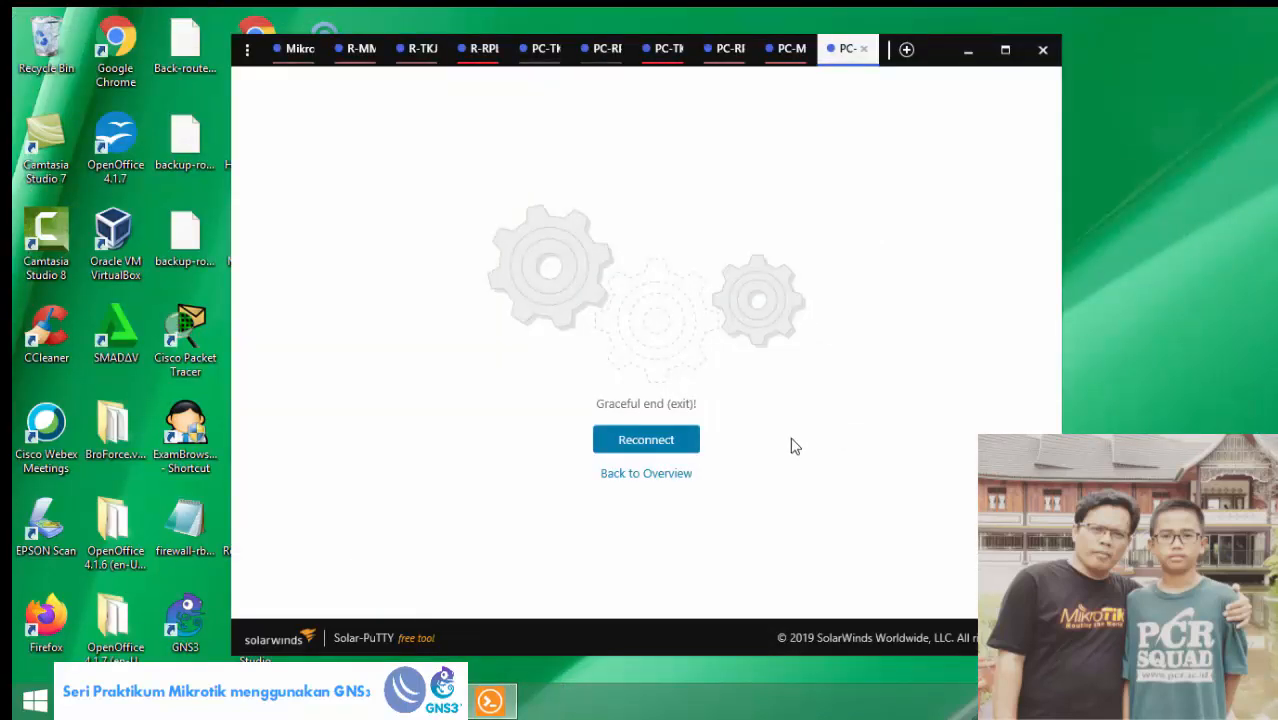
{"action": "left_click", "coordinate": [1040, 56]}
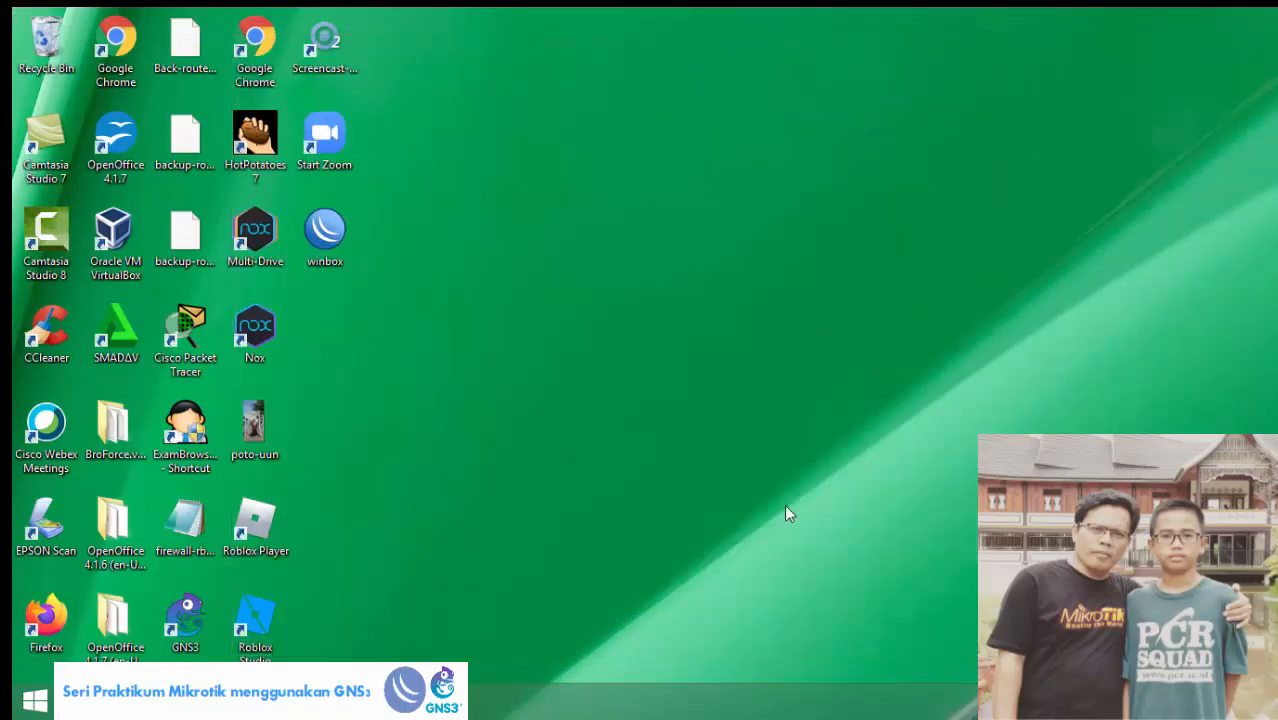